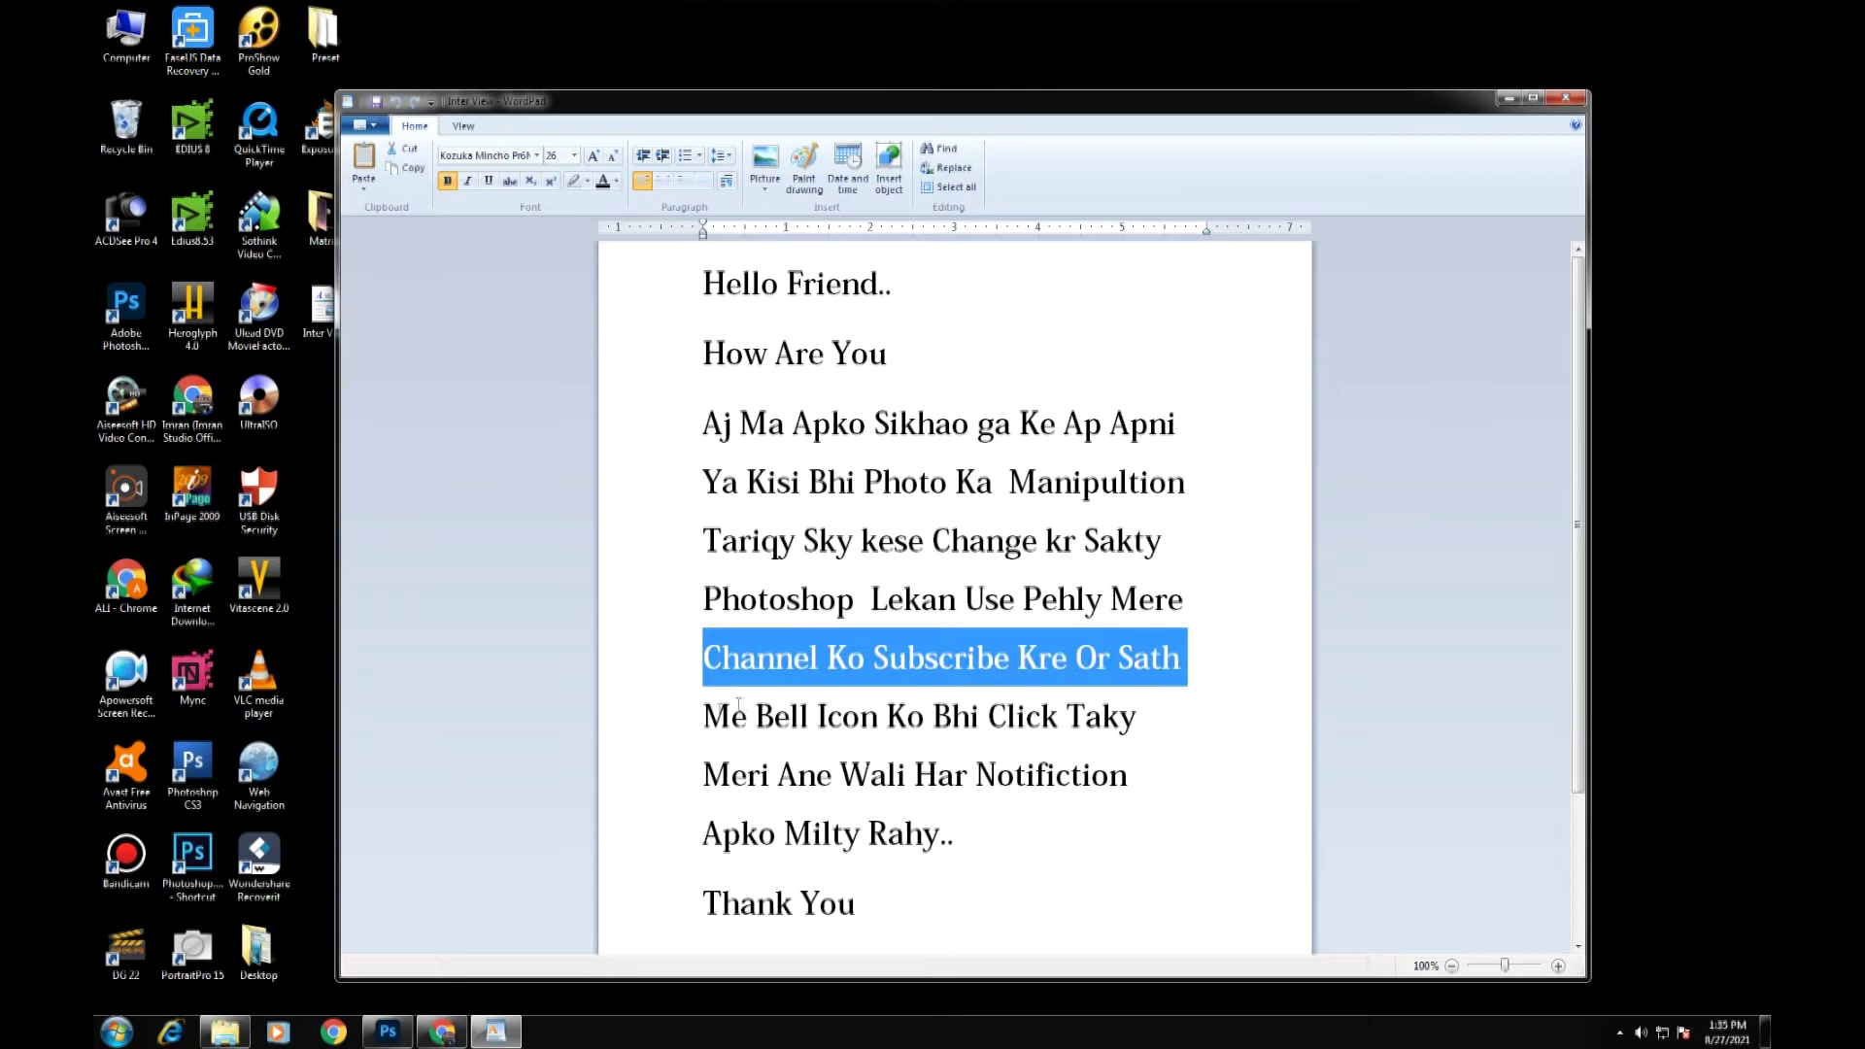
# Highlight and read the remaining lines of the introductory note, down to the final line about opening Photoshop
pyautogui.moveTo(696, 720); pyautogui.dragTo(1144, 719)
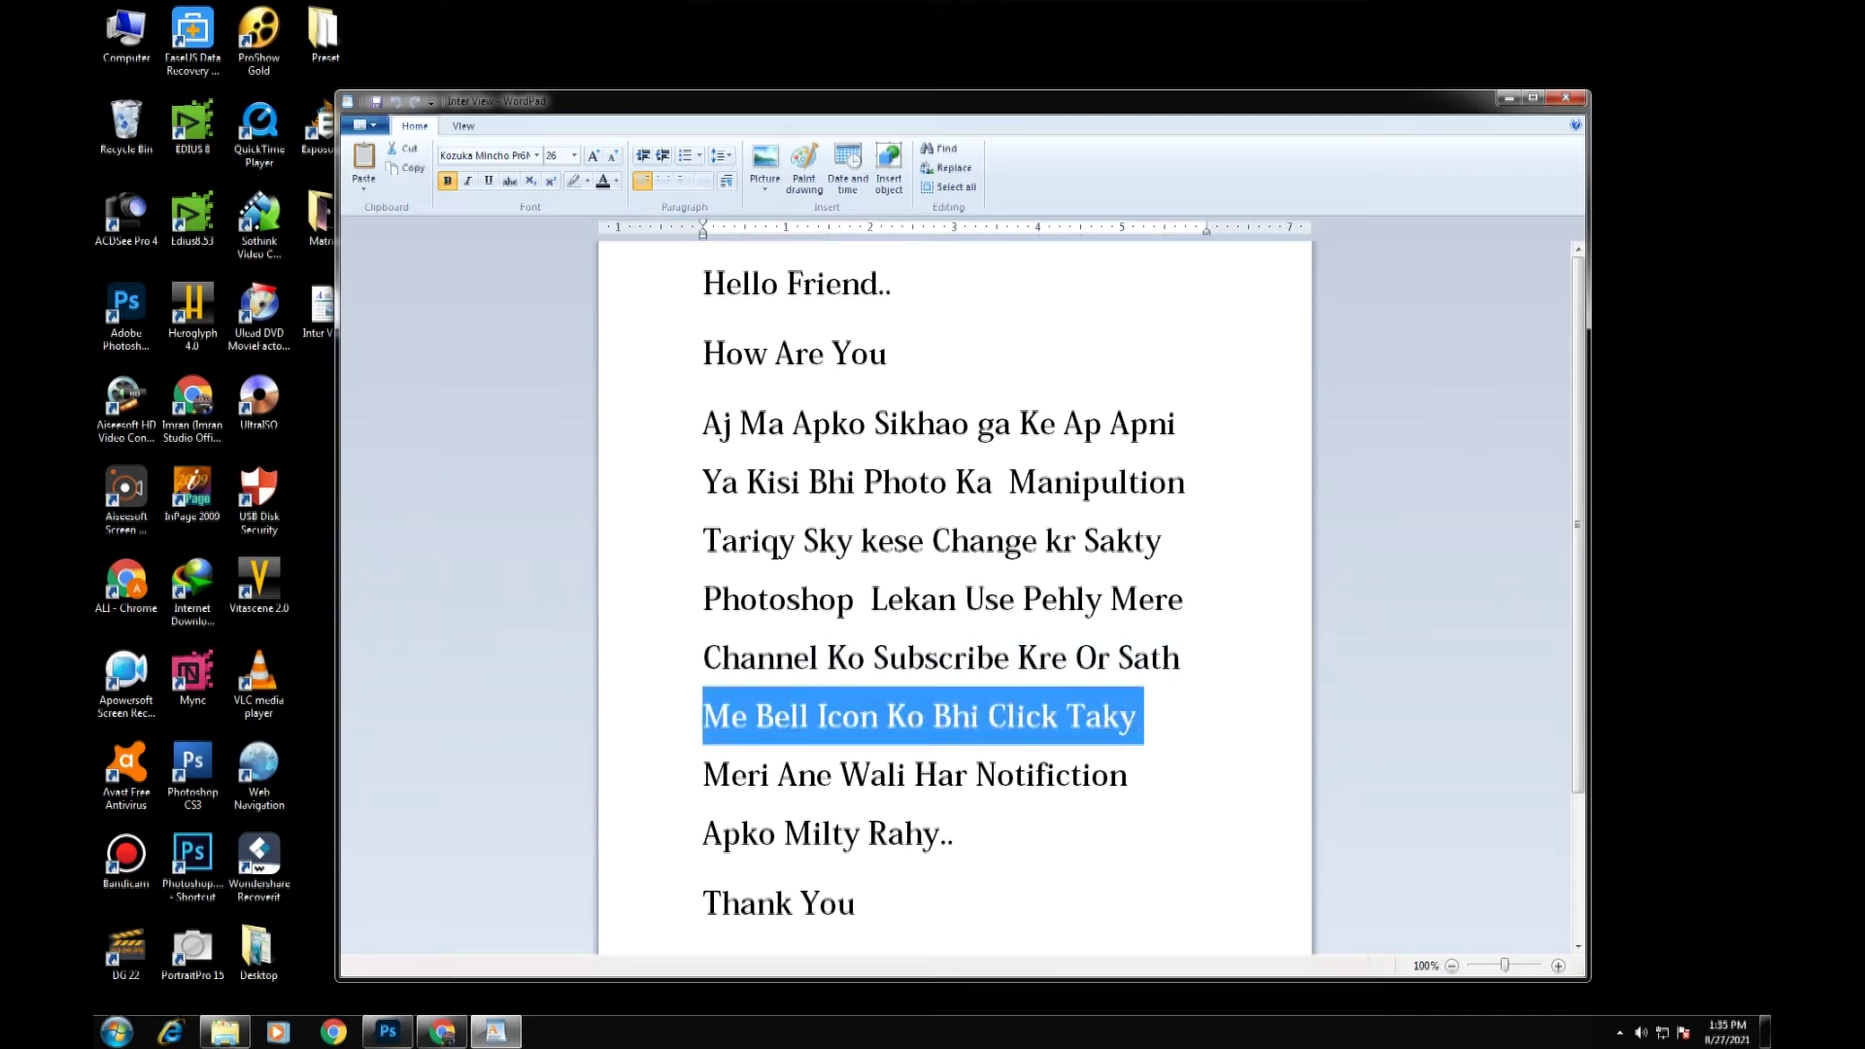
pyautogui.moveTo(698, 777); pyautogui.dragTo(1135, 777)
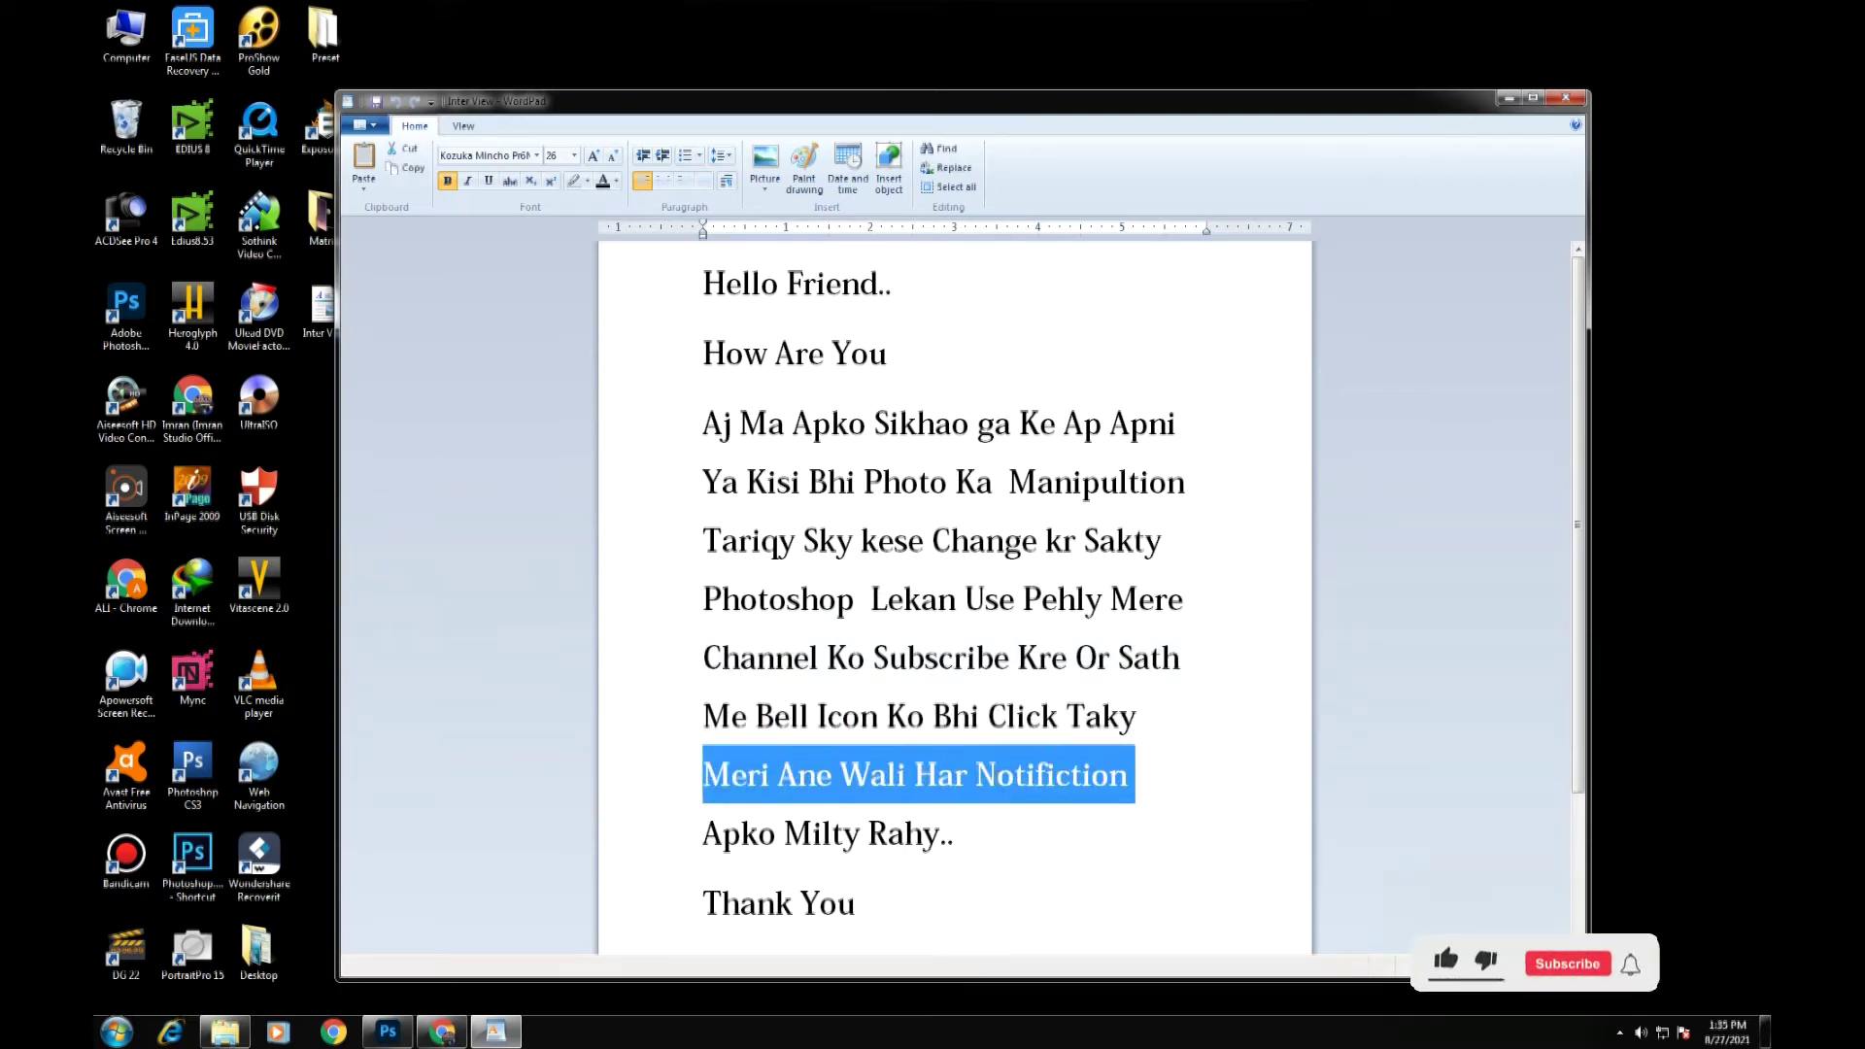
pyautogui.moveTo(697, 834); pyautogui.dragTo(950, 841)
pyautogui.scroll(-2, 950, 841)
pyautogui.moveTo(699, 716); pyautogui.dragTo(855, 717)
pyautogui.moveTo(700, 785); pyautogui.dragTo(1146, 784)
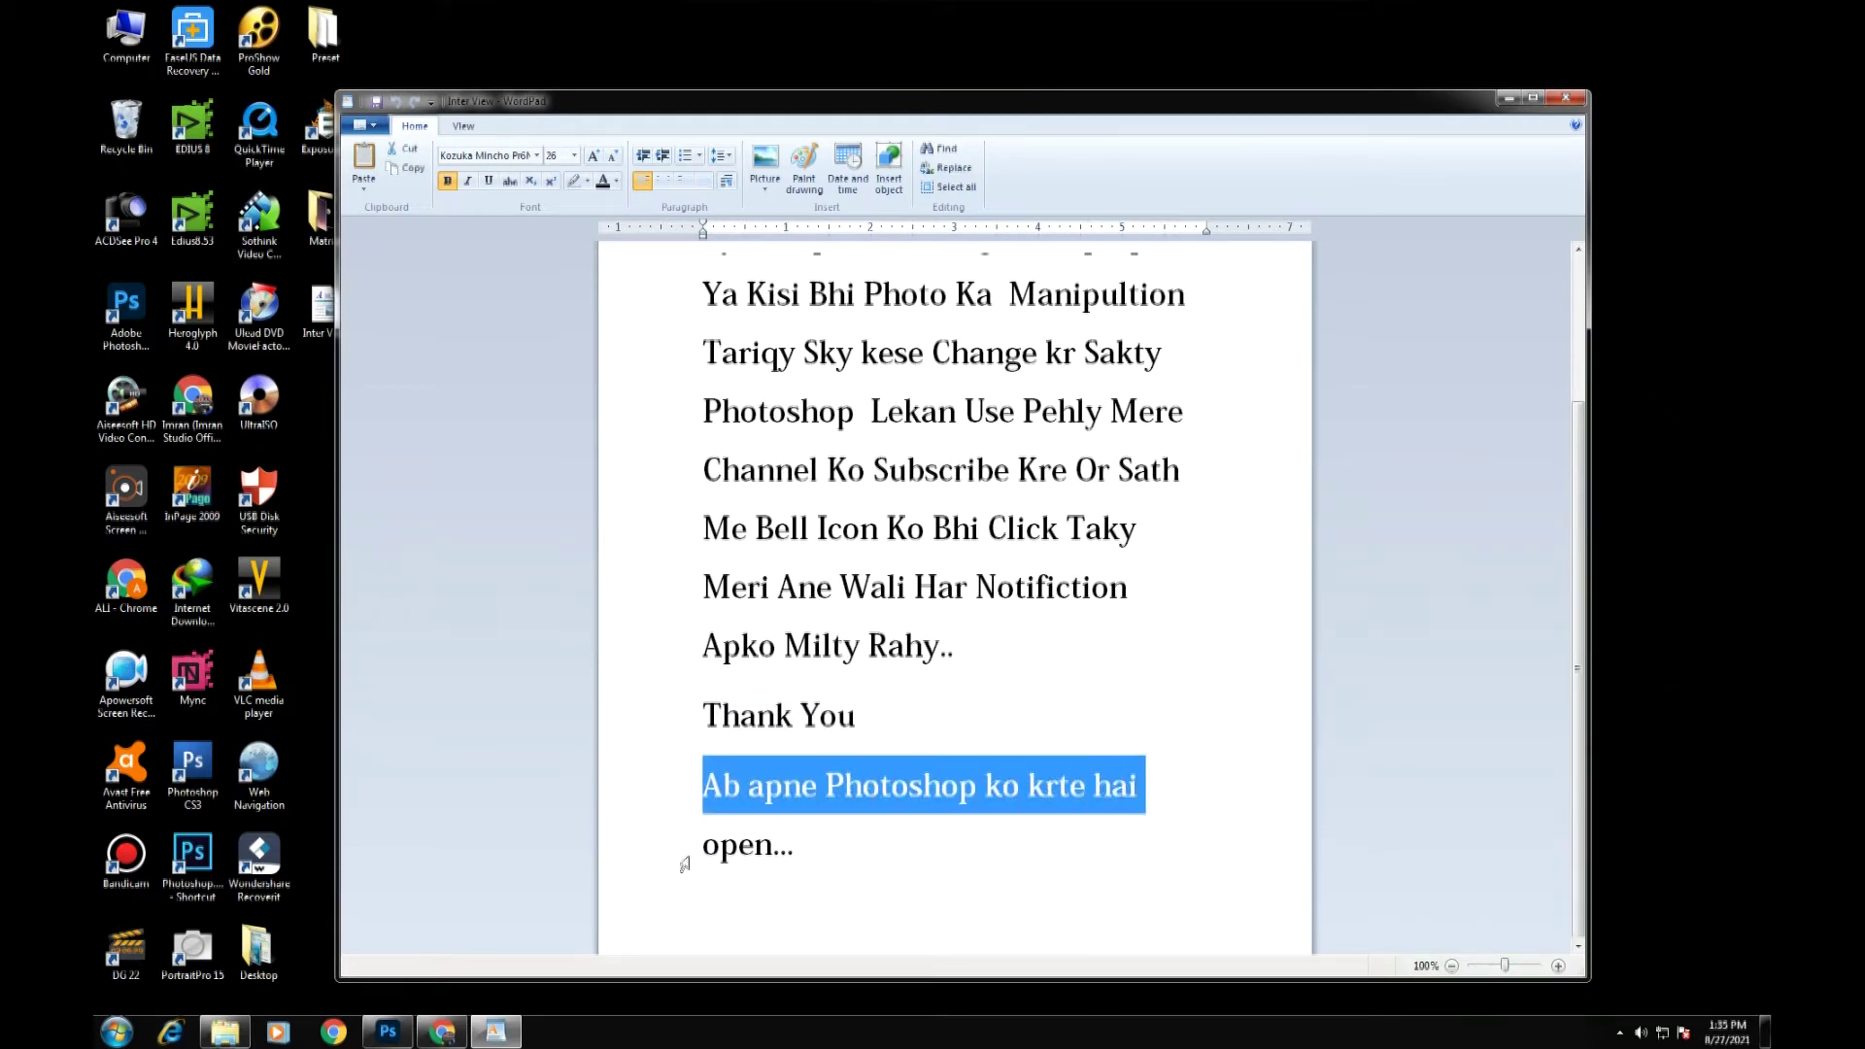
pyautogui.moveTo(701, 845); pyautogui.dragTo(794, 845)
pyautogui.click(830, 845)
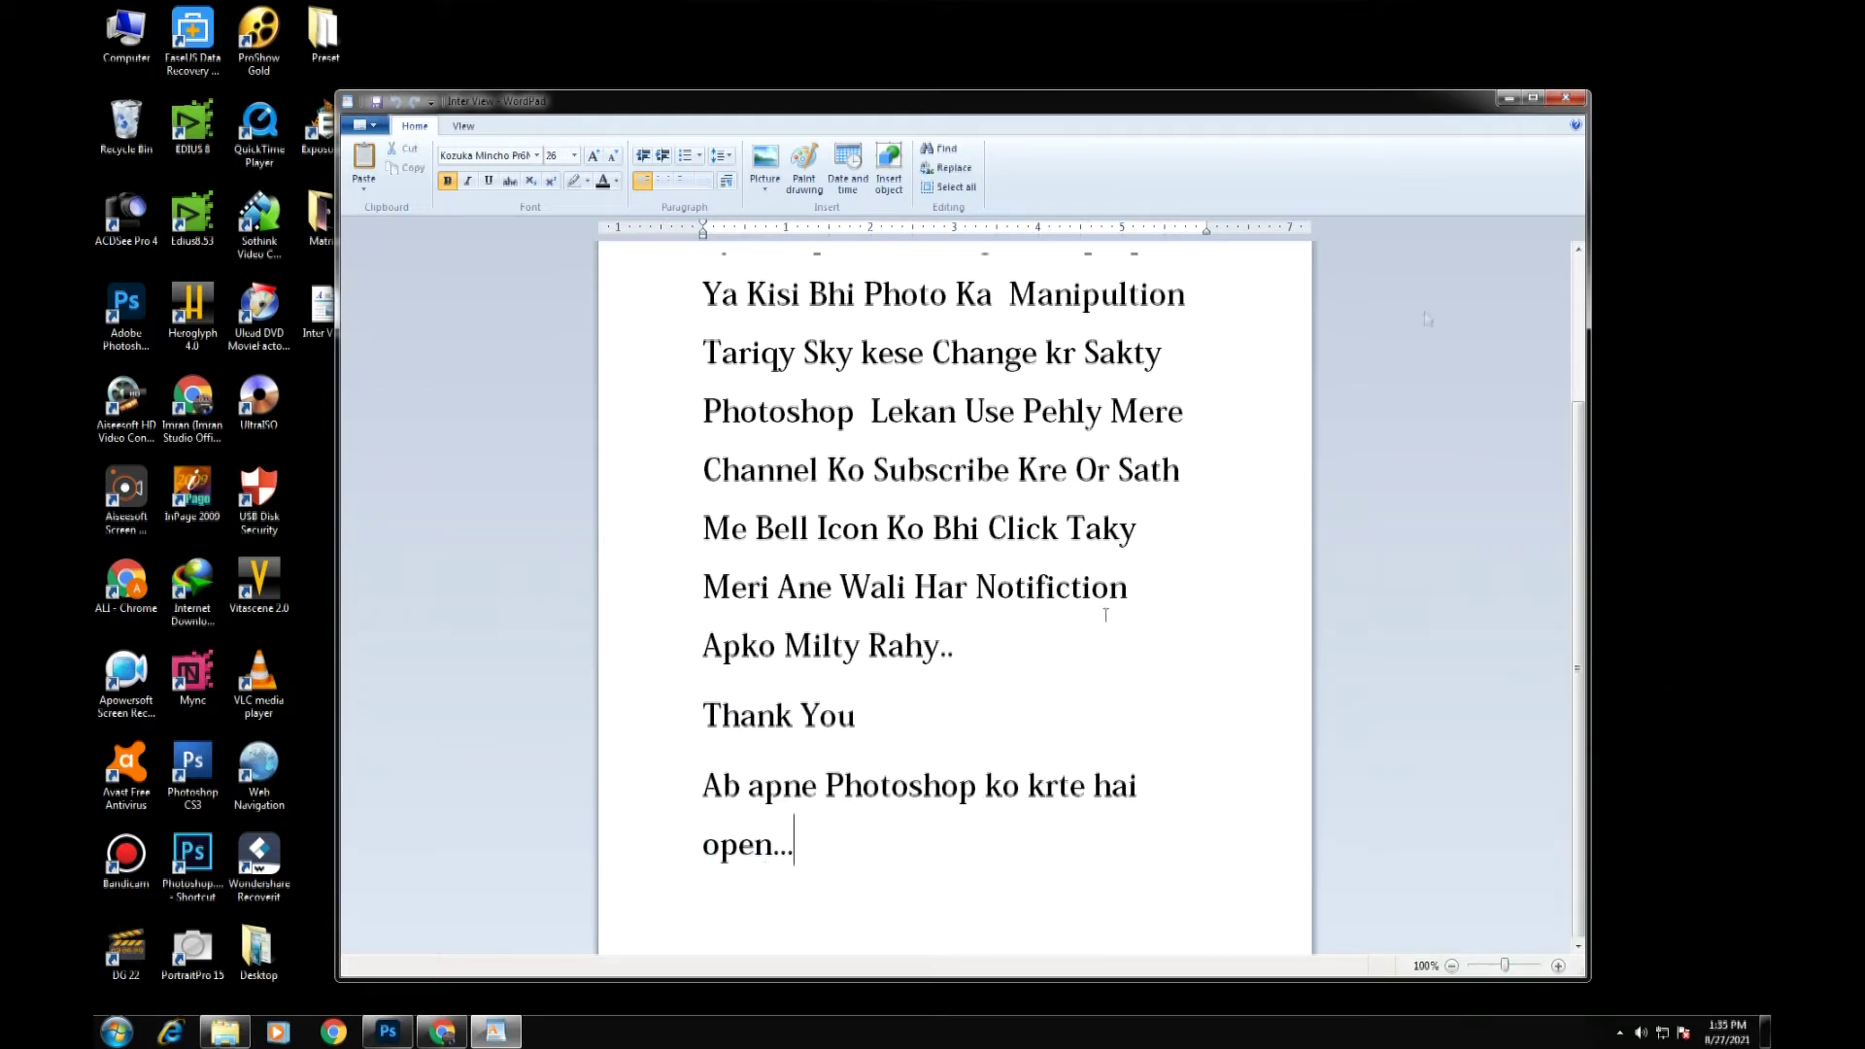
# Close the introductory note without changes and refresh the desktop
pyautogui.click(1565, 98)
pyautogui.rightClick(627, 431)
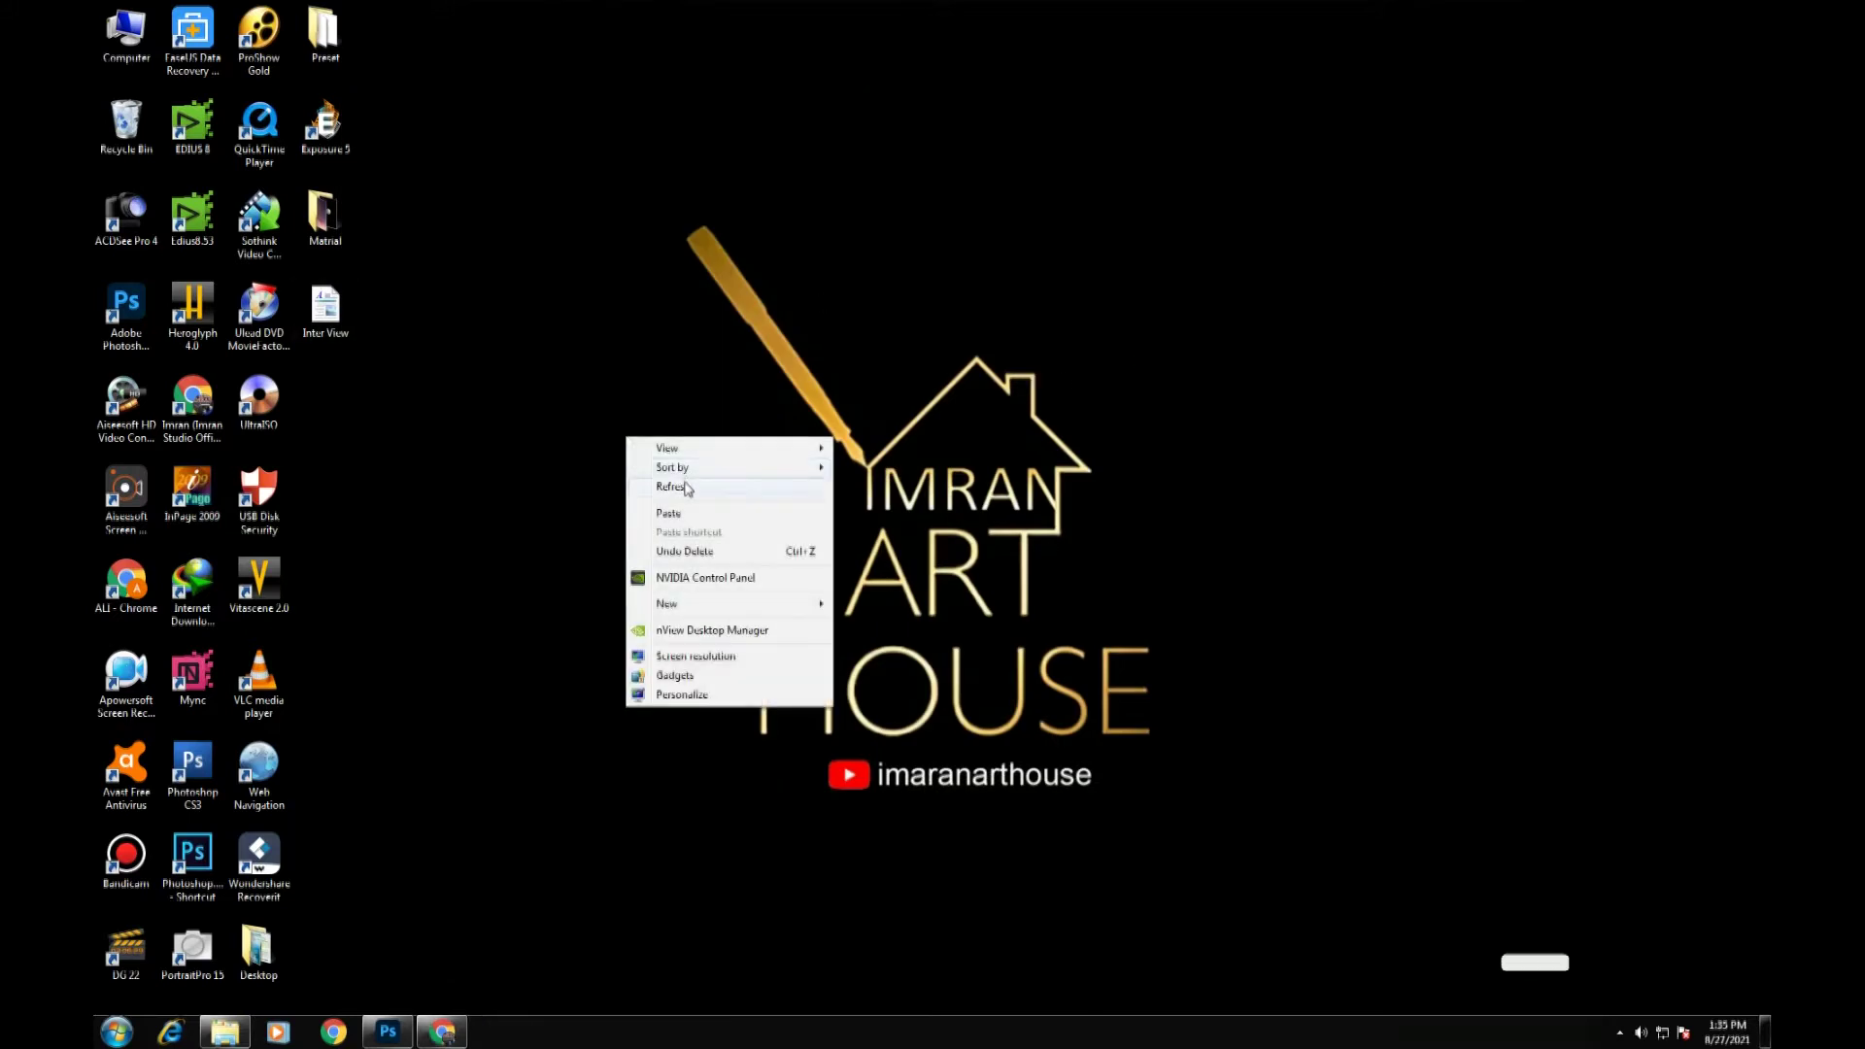
pyautogui.click(680, 485)
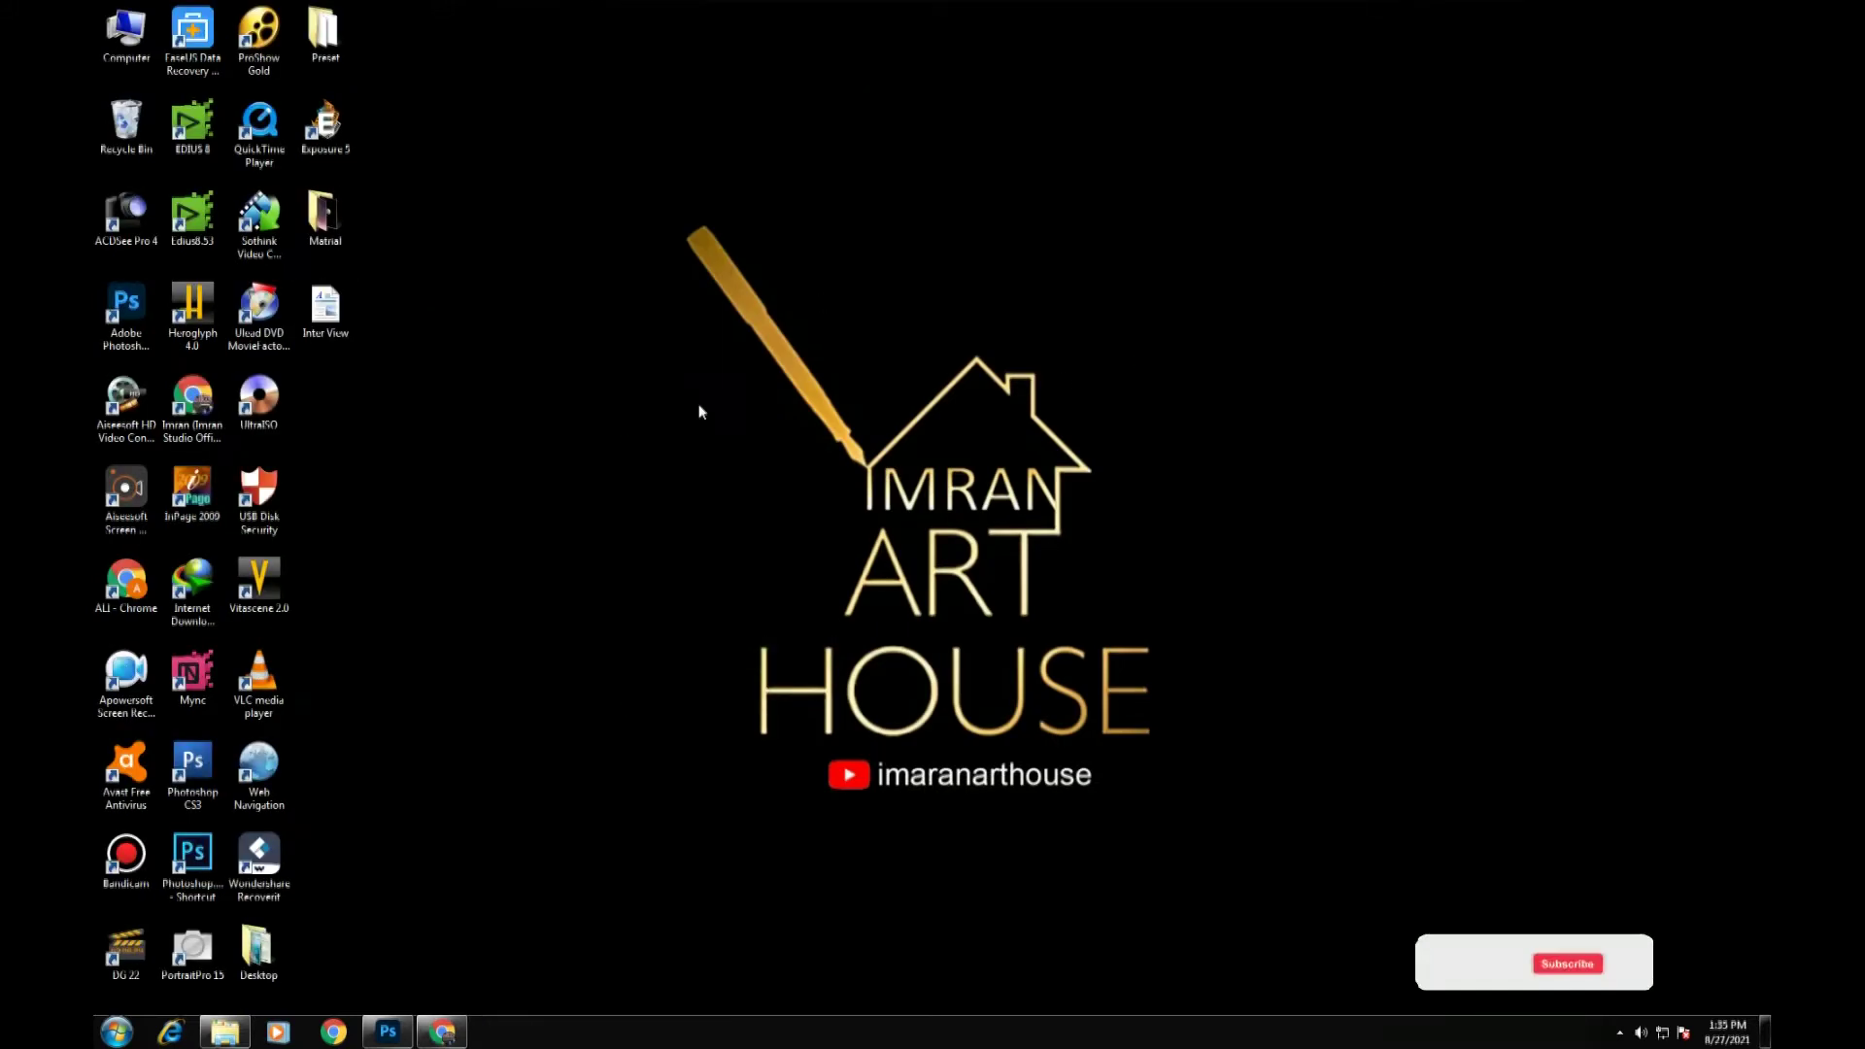
# Switch to Photoshop, open ImranArt House (3) from the Matrial folder on the desktop, and float the photo in its own window
pyautogui.click(387, 1032)
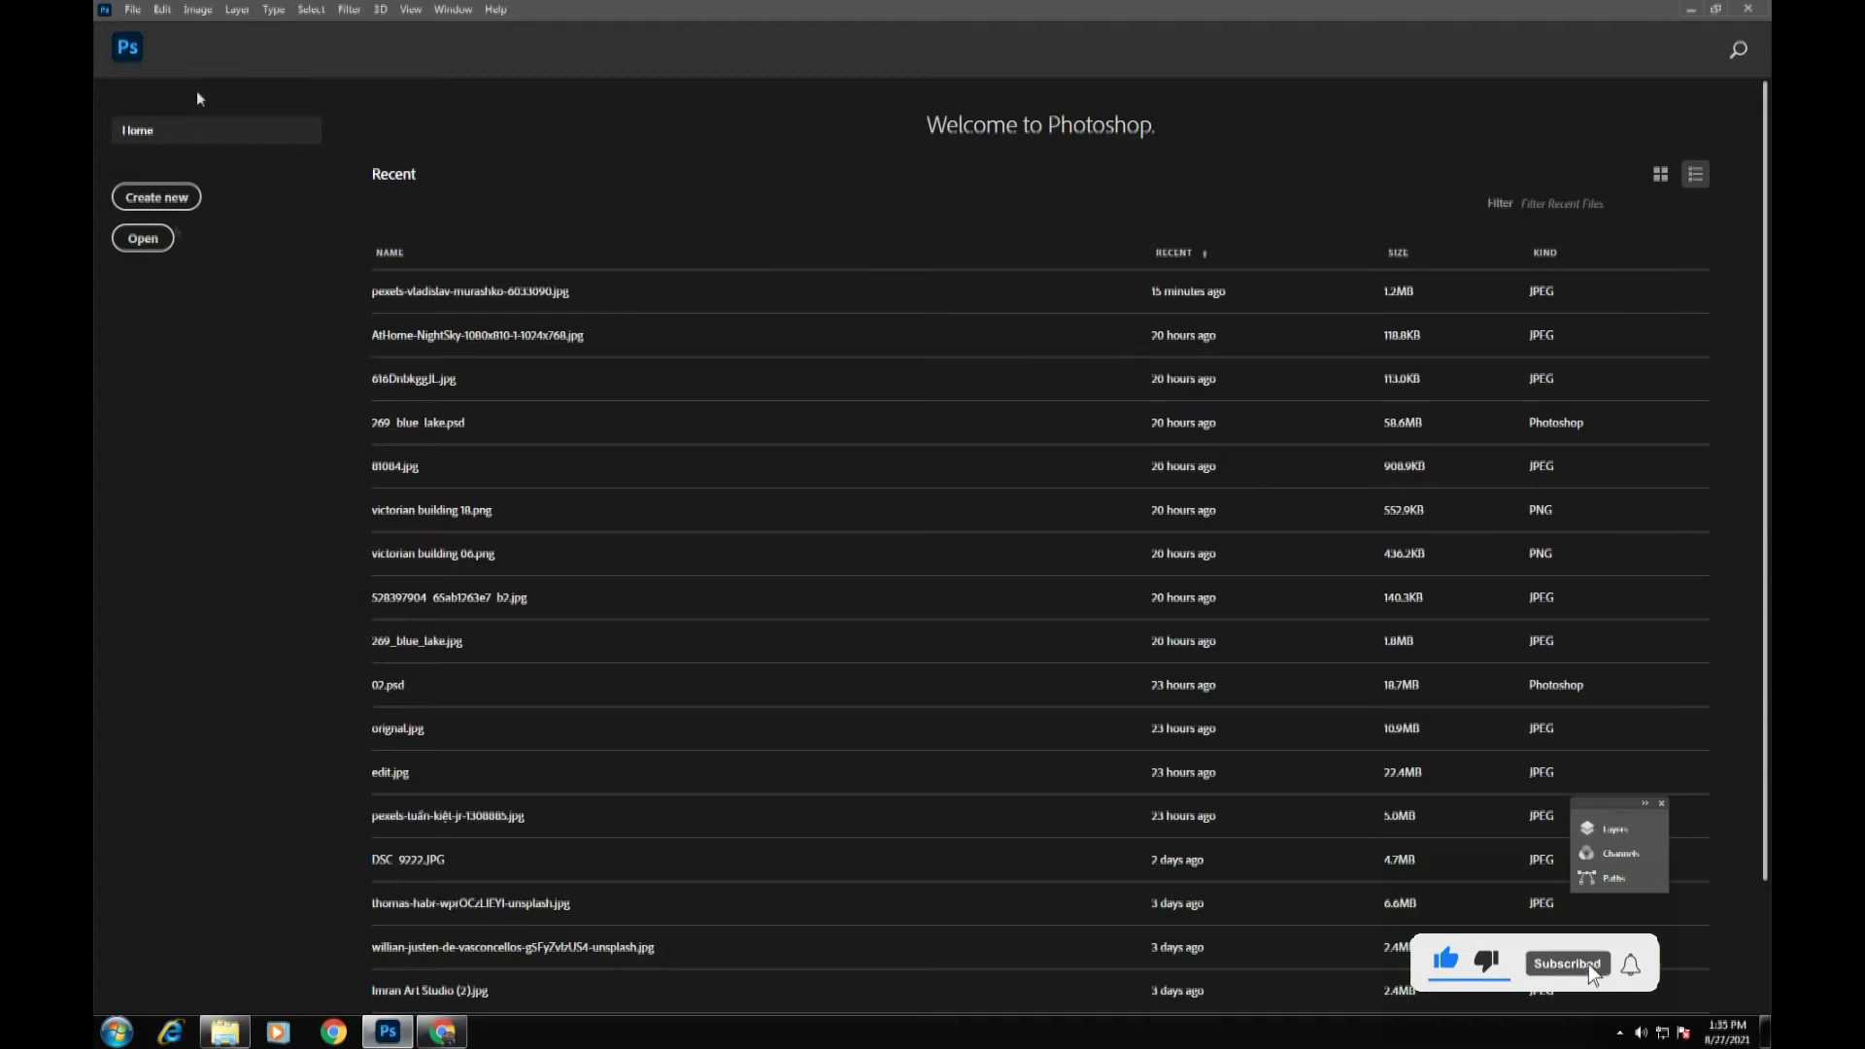
pyautogui.click(144, 238)
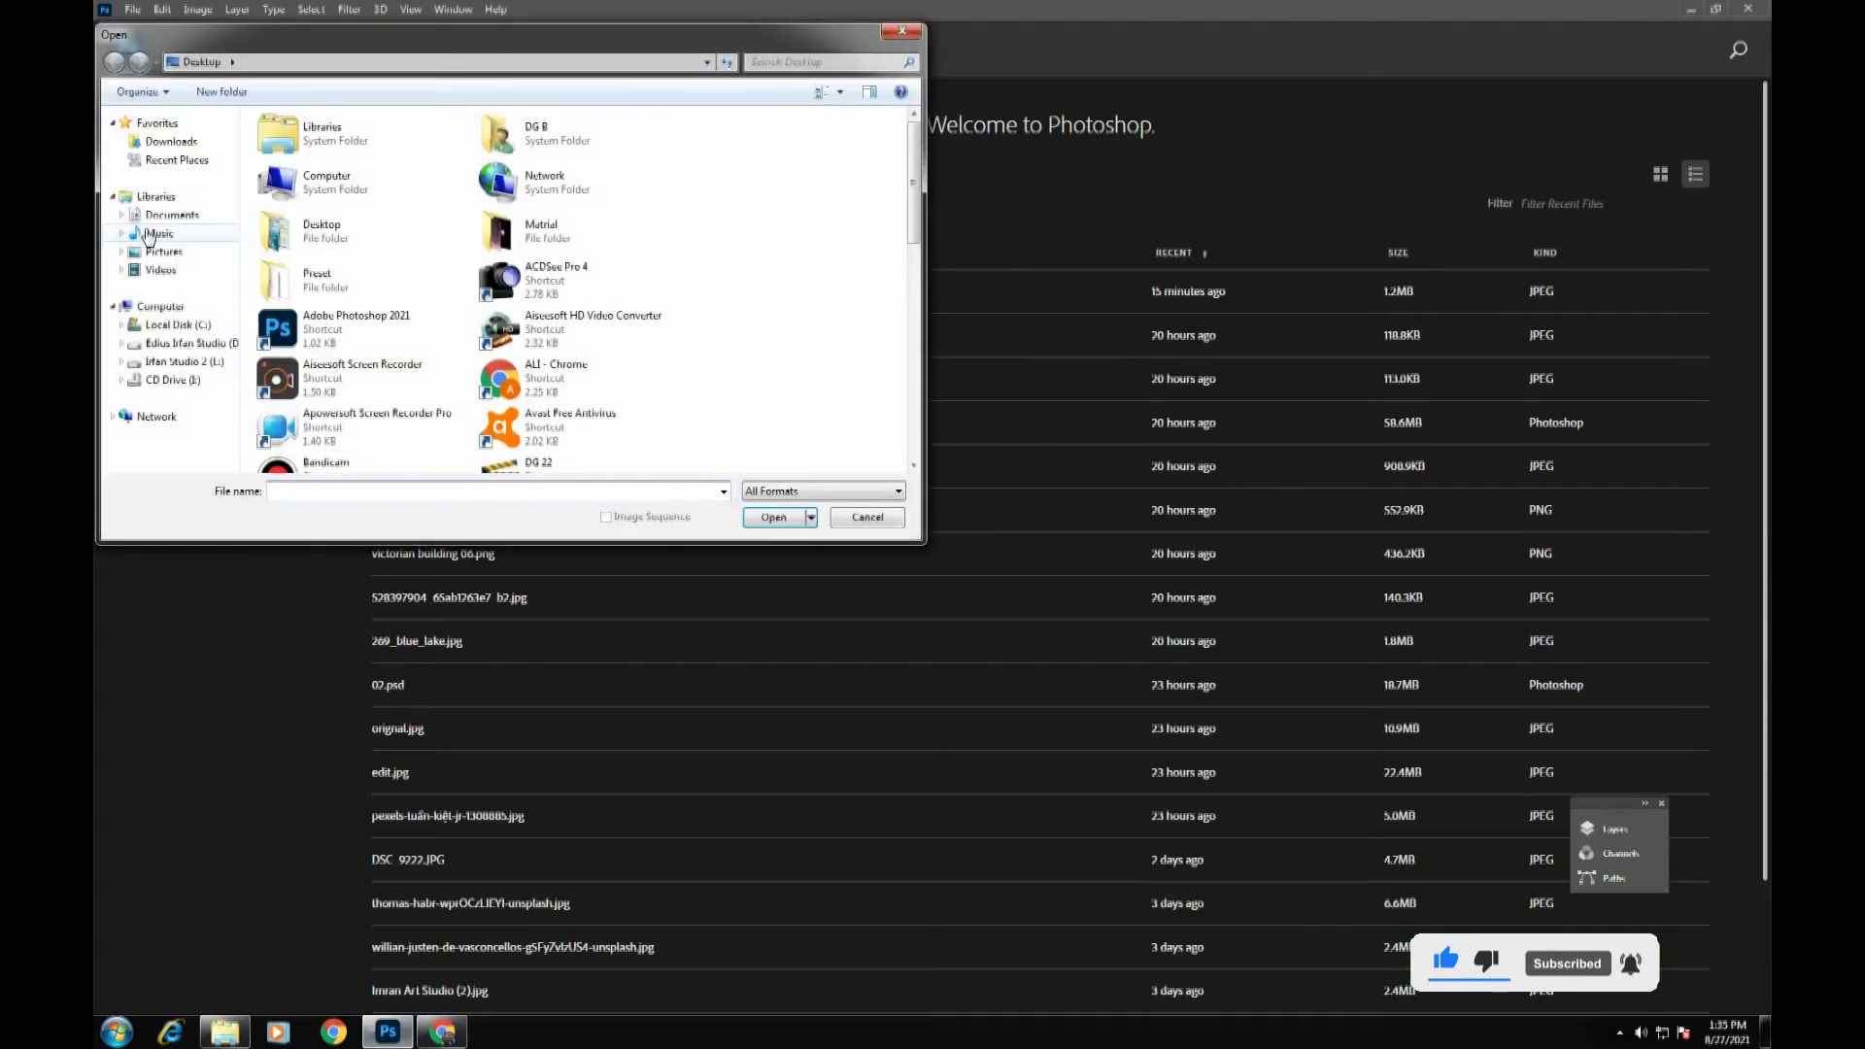
pyautogui.doubleClick(592, 231)
pyautogui.click(506, 160)
pyautogui.click(788, 508)
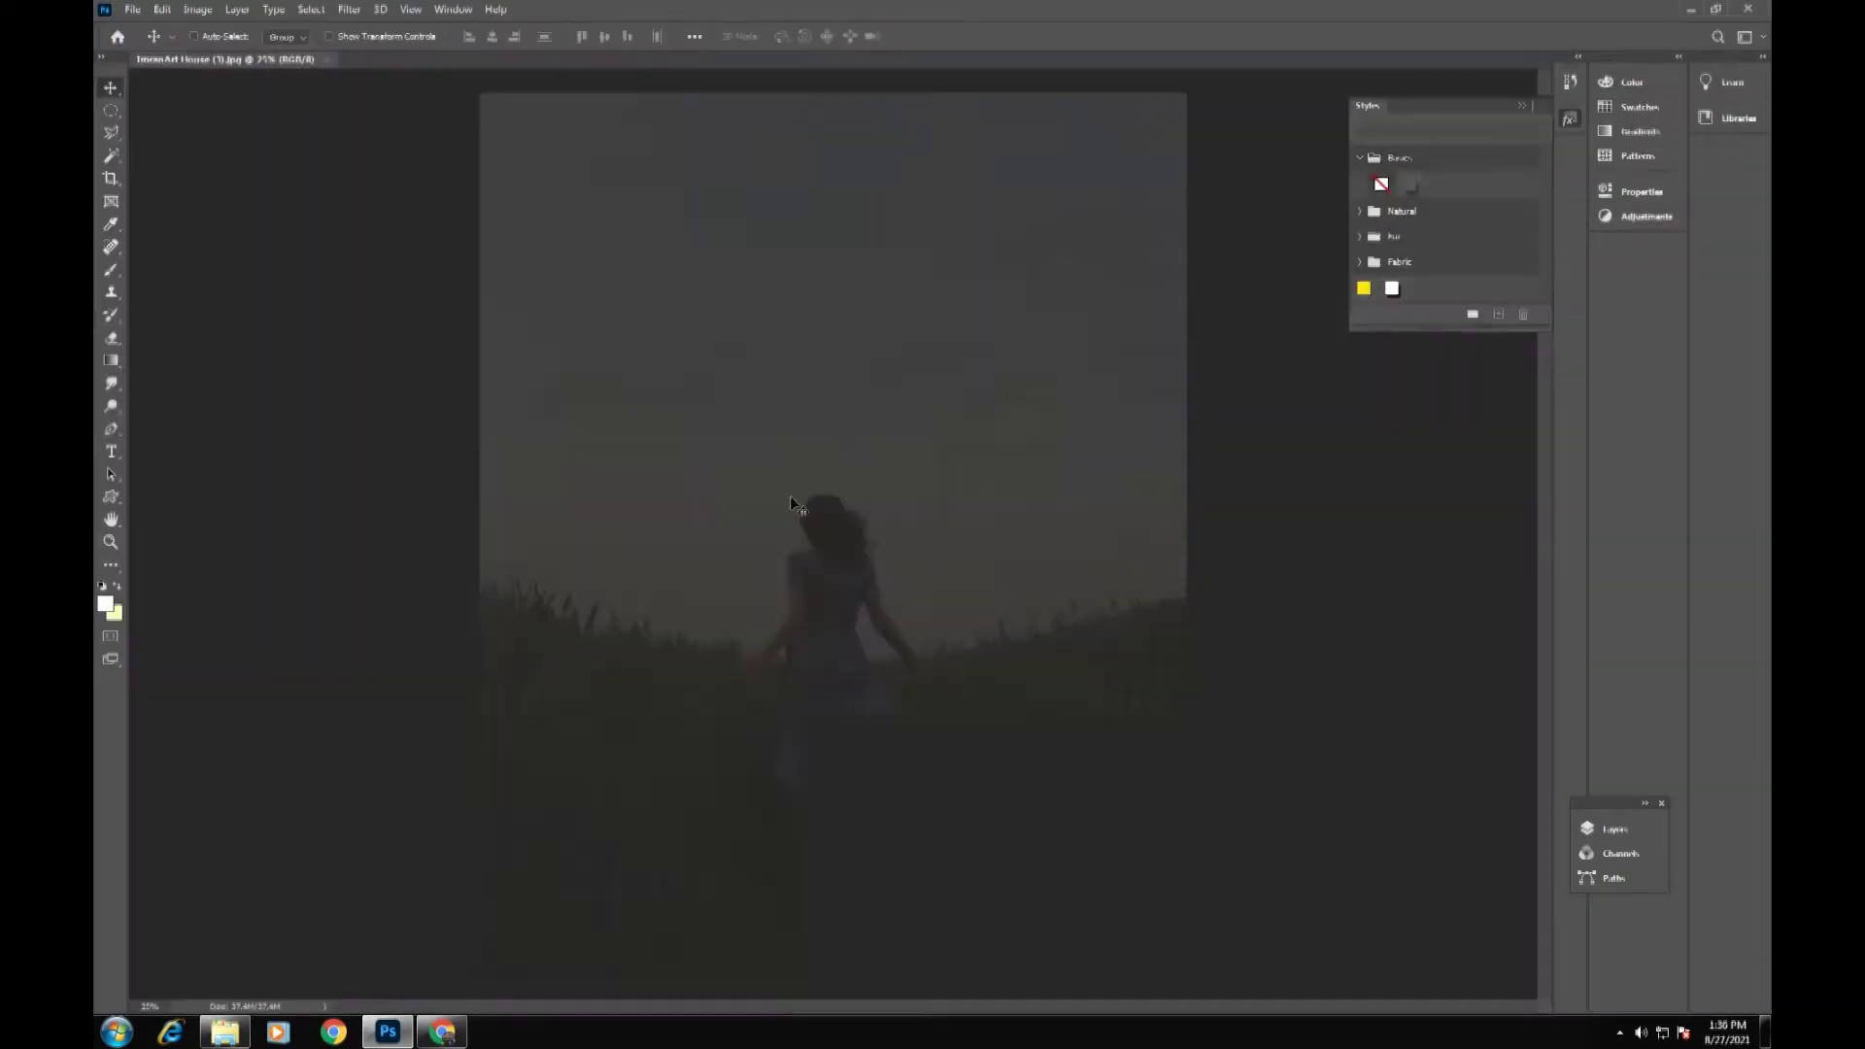
pyautogui.moveTo(251, 60); pyautogui.dragTo(266, 75)
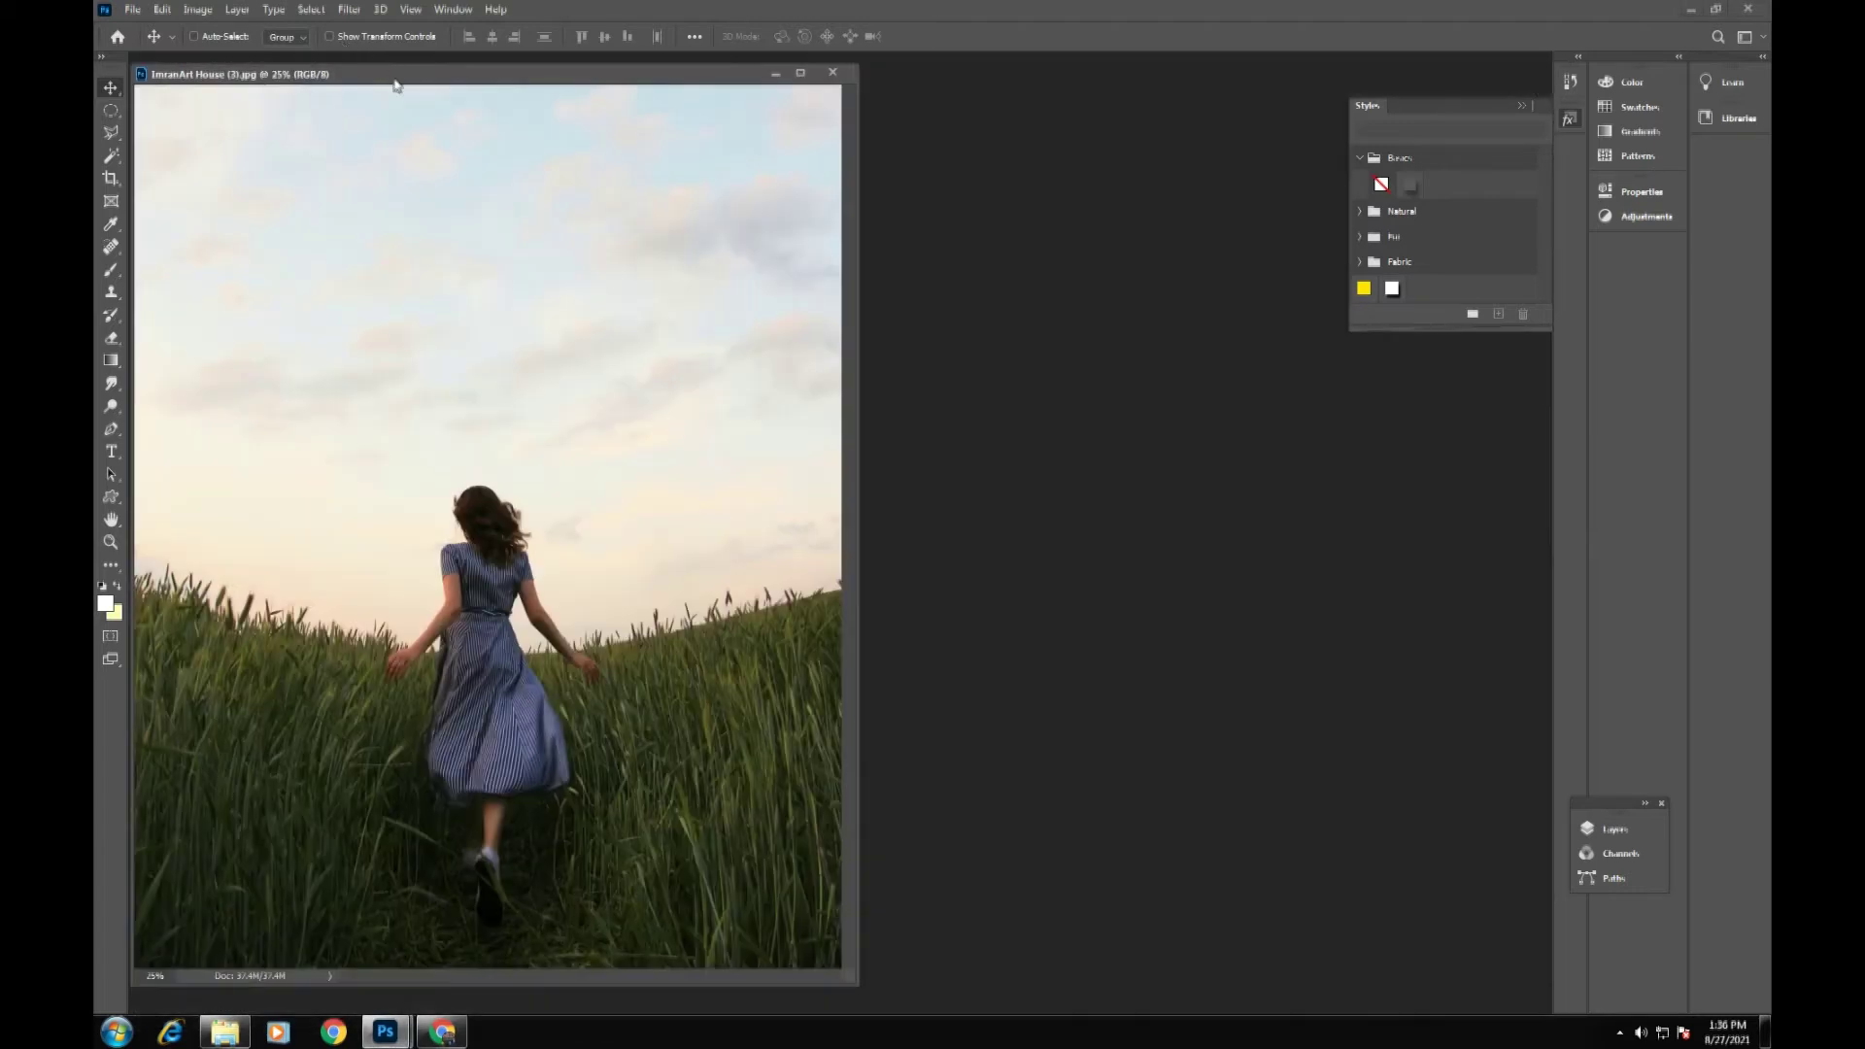
pyautogui.moveTo(394, 85); pyautogui.dragTo(457, 62)
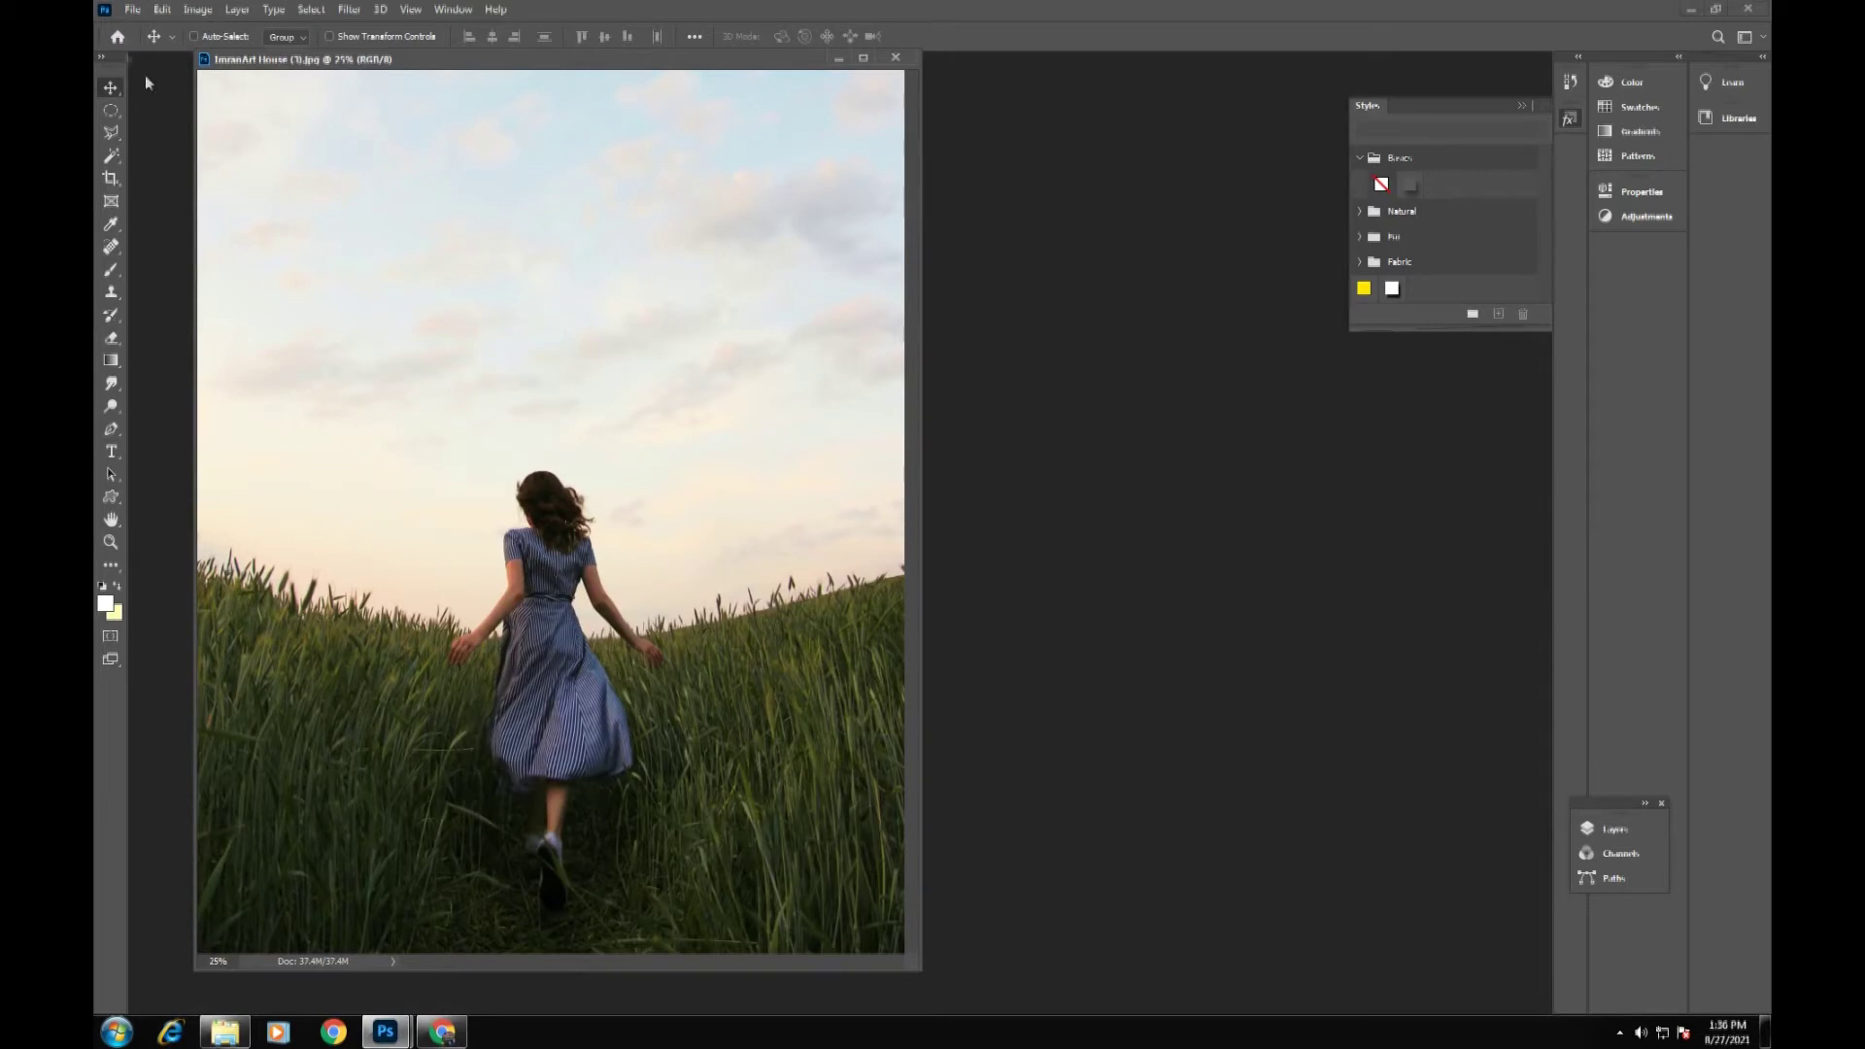
# Open the starry sky image ImranArt House (1) from the Matrial folder and float it in a separate window beside the photo
pyautogui.click(133, 12)
pyautogui.click(148, 45)
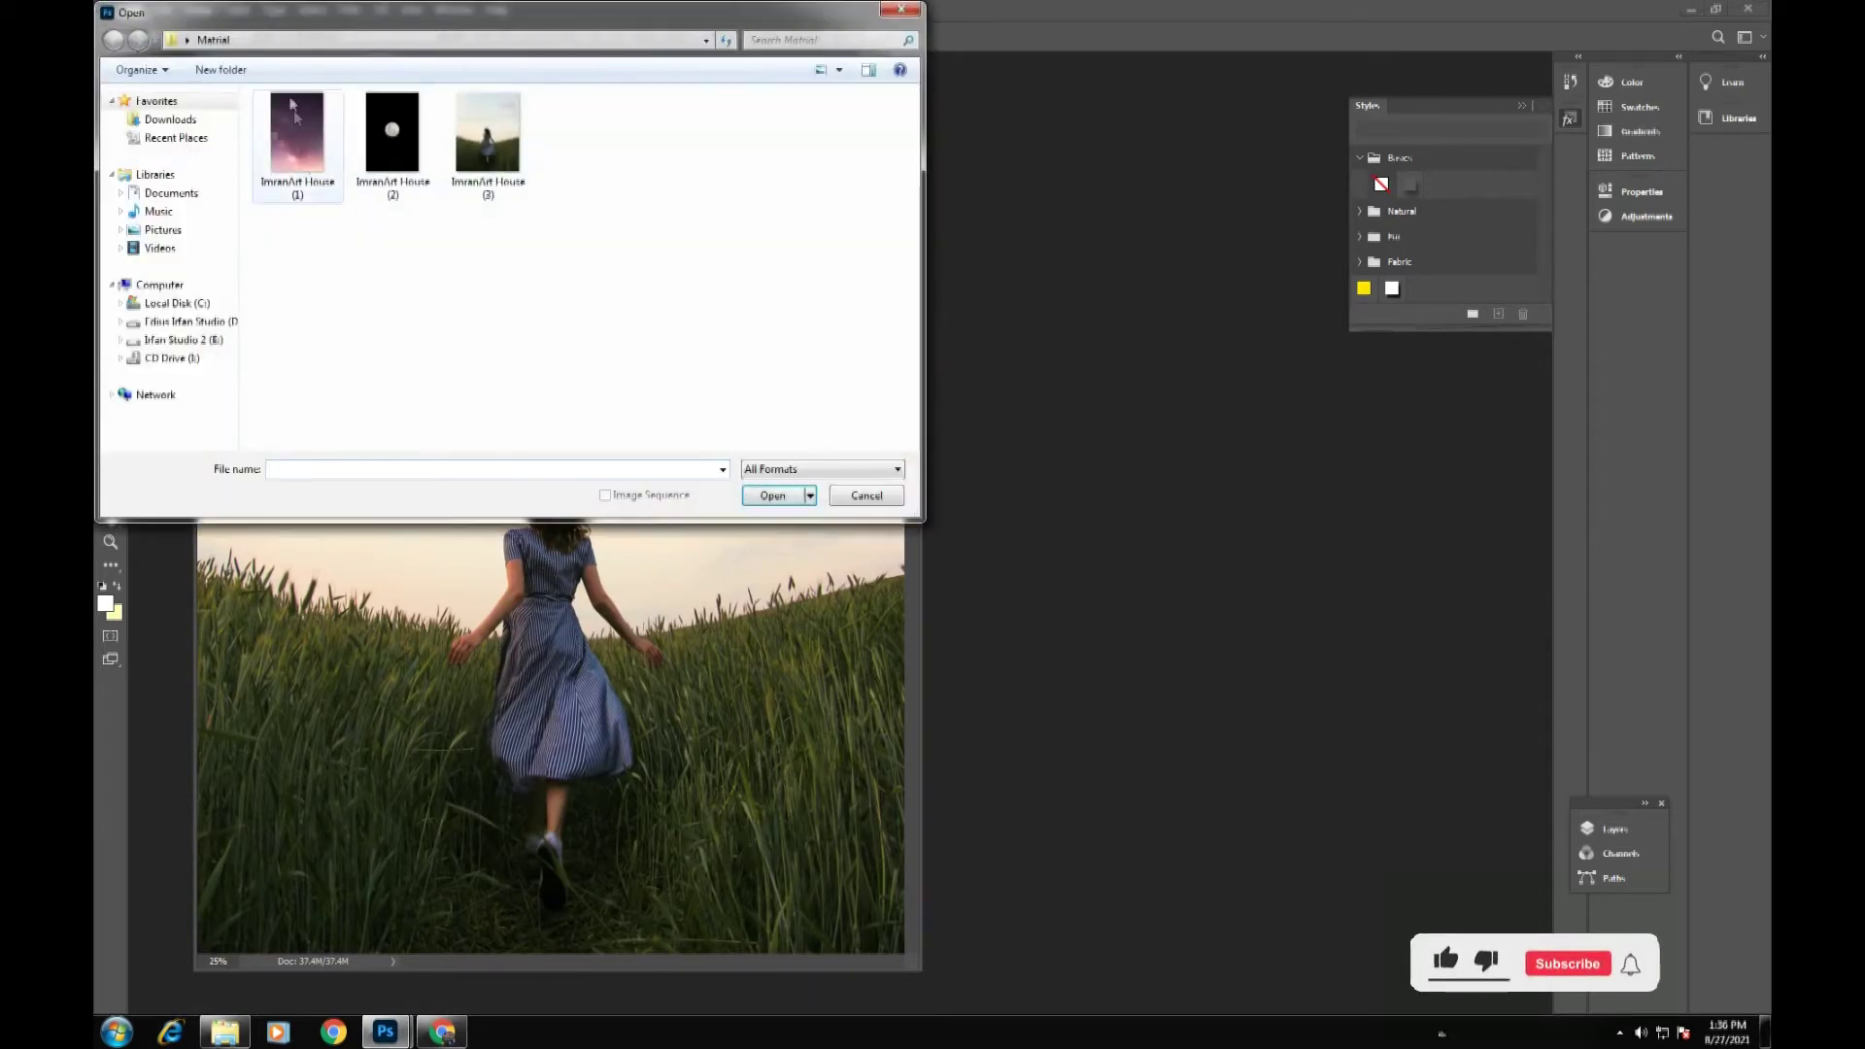
pyautogui.click(309, 185)
pyautogui.click(789, 496)
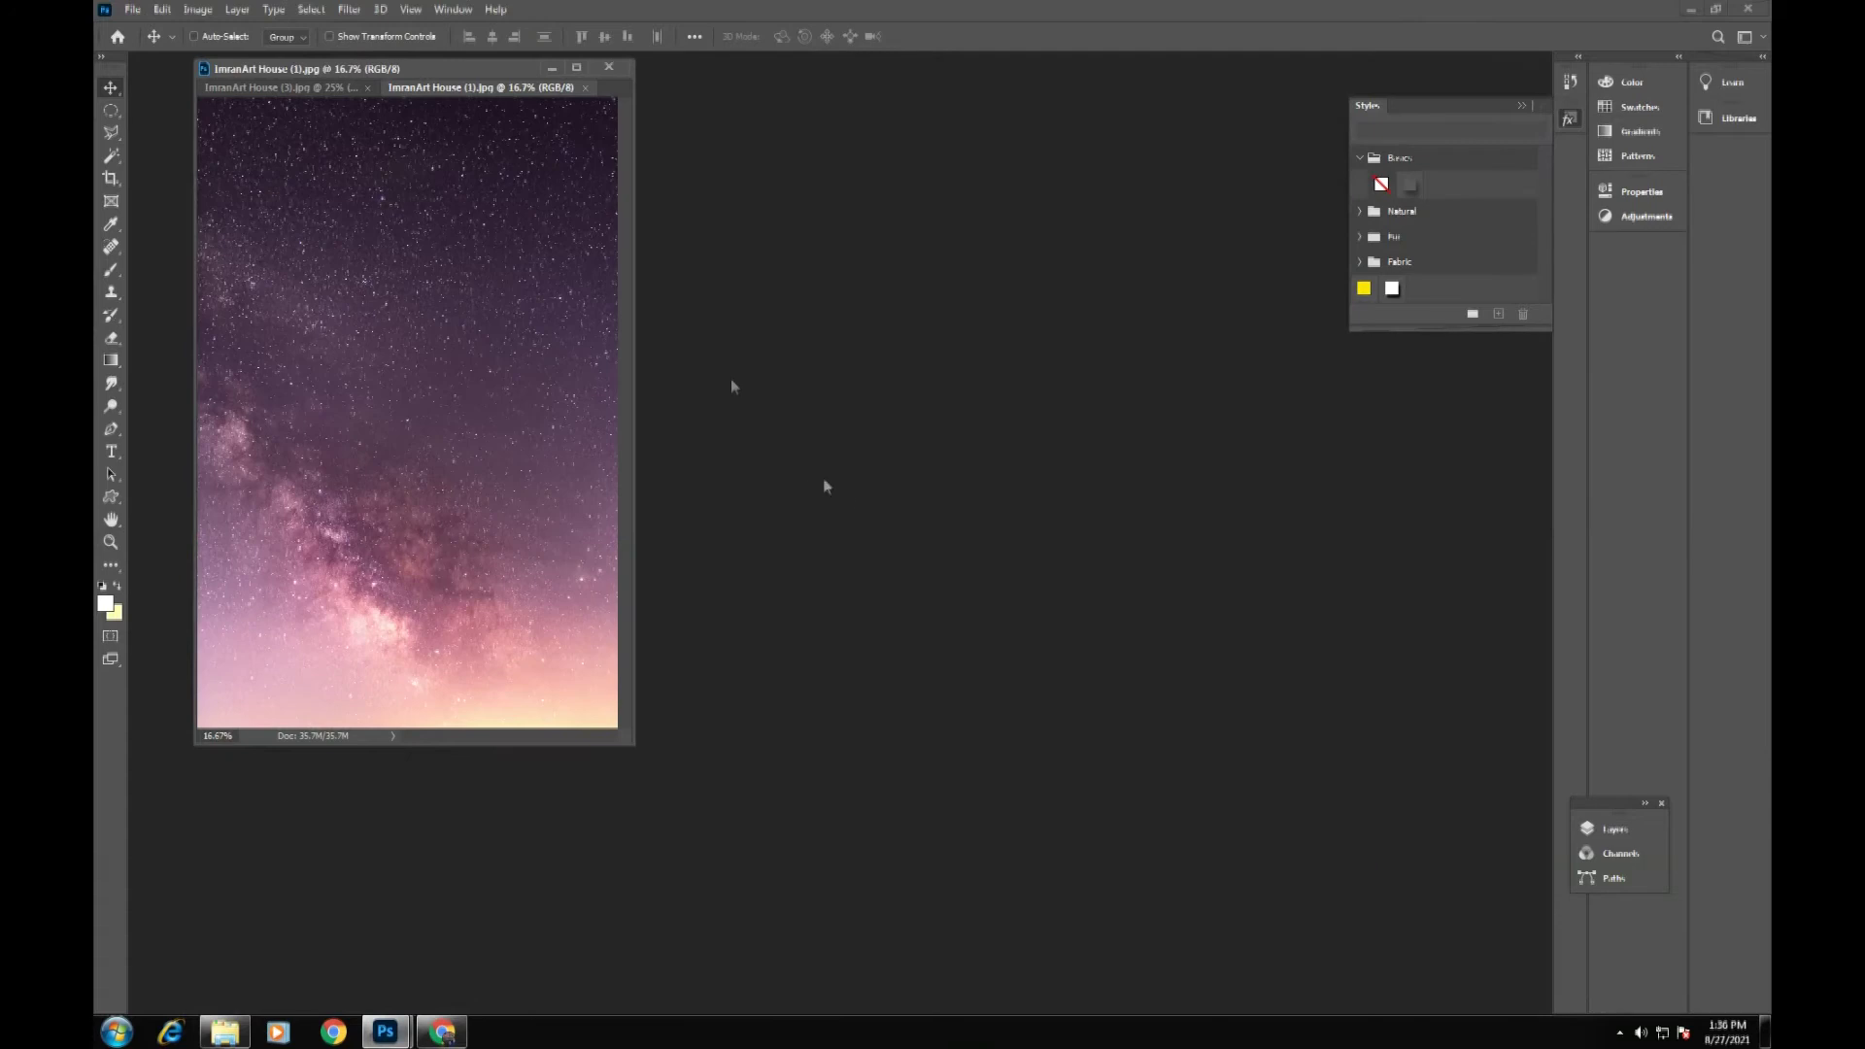
pyautogui.moveTo(475, 89); pyautogui.dragTo(1036, 148)
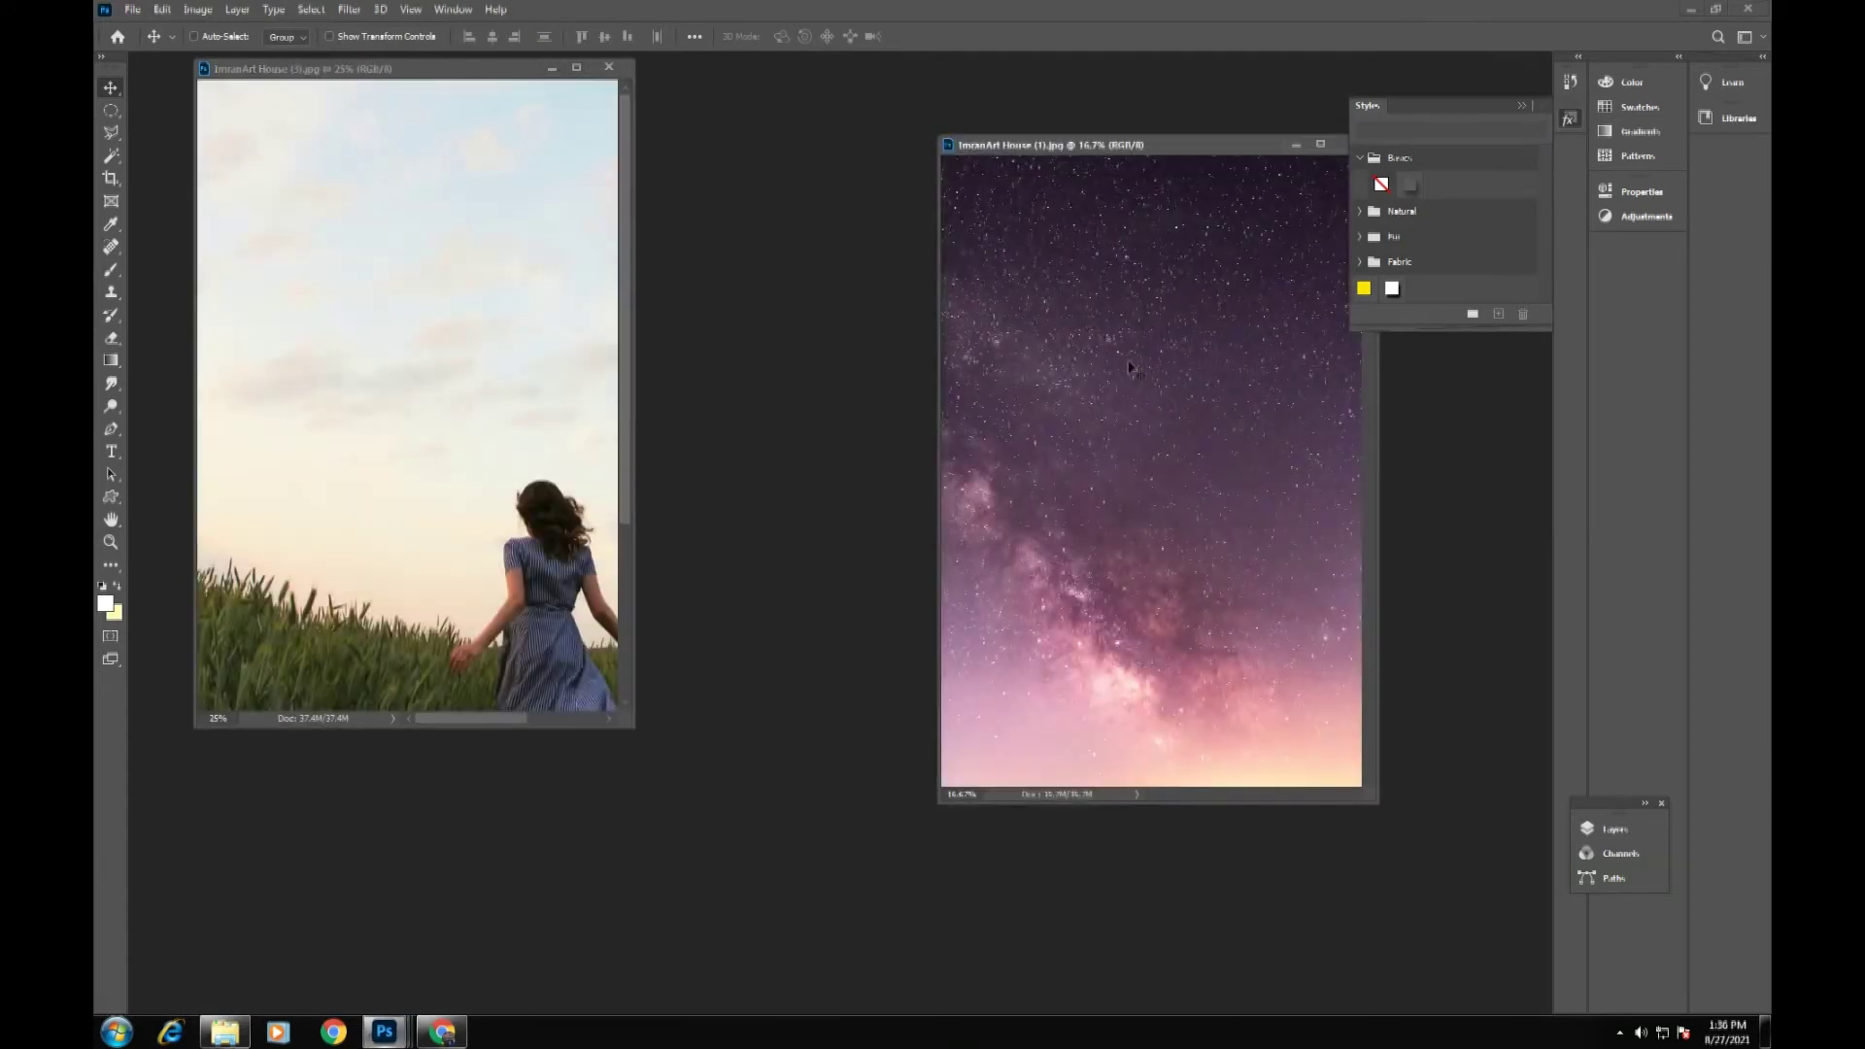
# Copy the starry sky image into the photo of the woman as a new layer and center it over the canvas
pyautogui.hotkey('ctrl', '-')
pyautogui.click(421, 396)
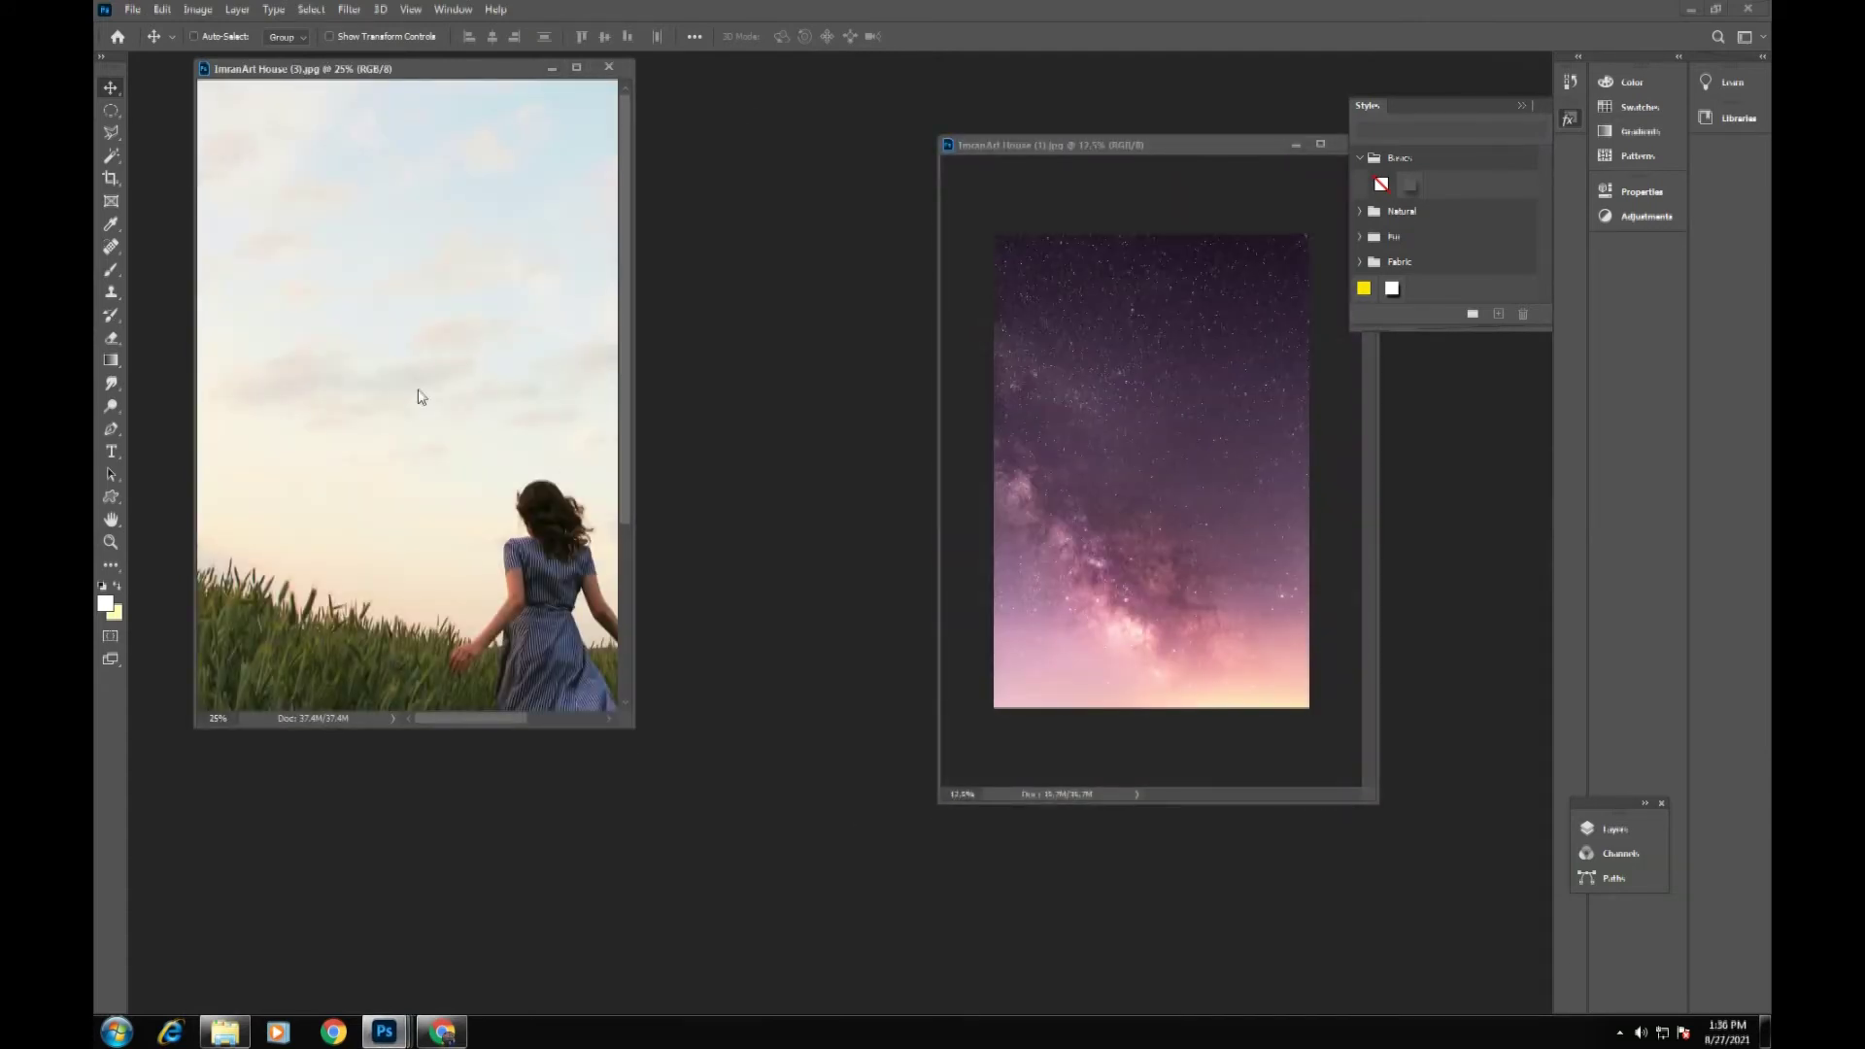
pyautogui.hotkey('ctrl', '-')
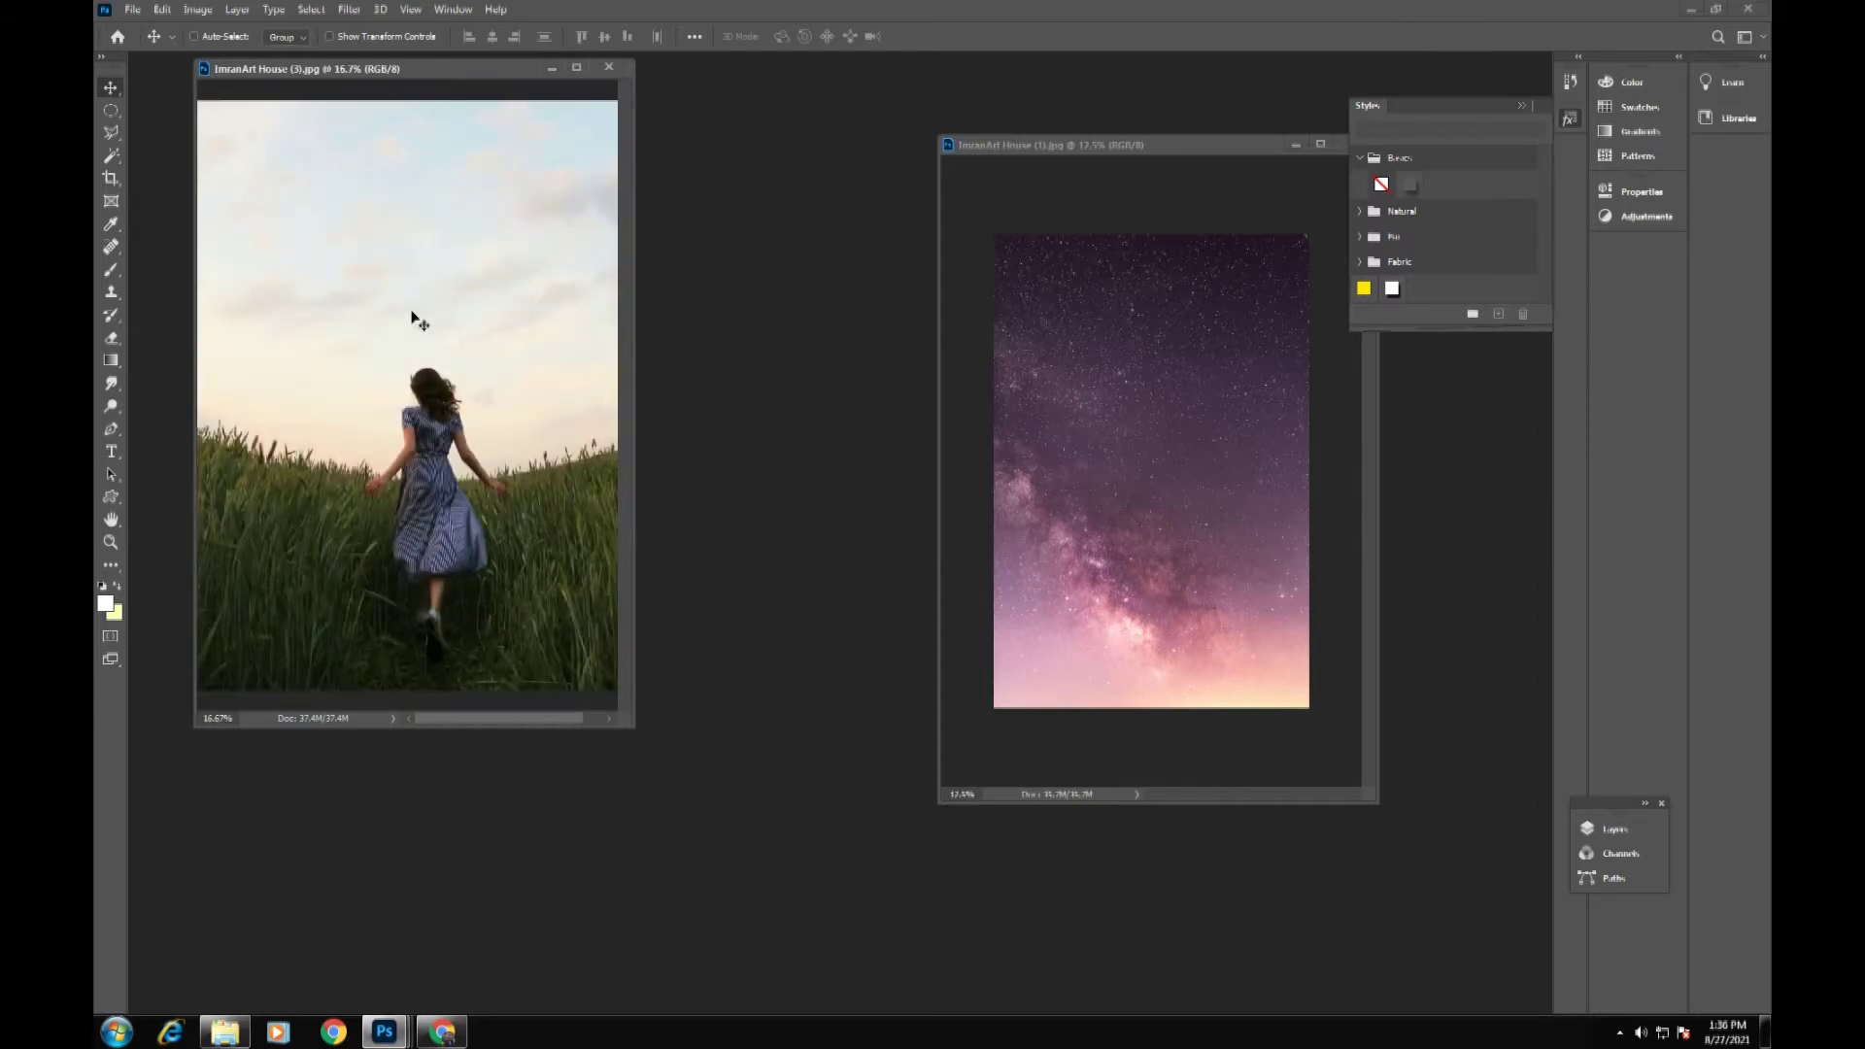
pyautogui.hotkey('ctrl', '+')
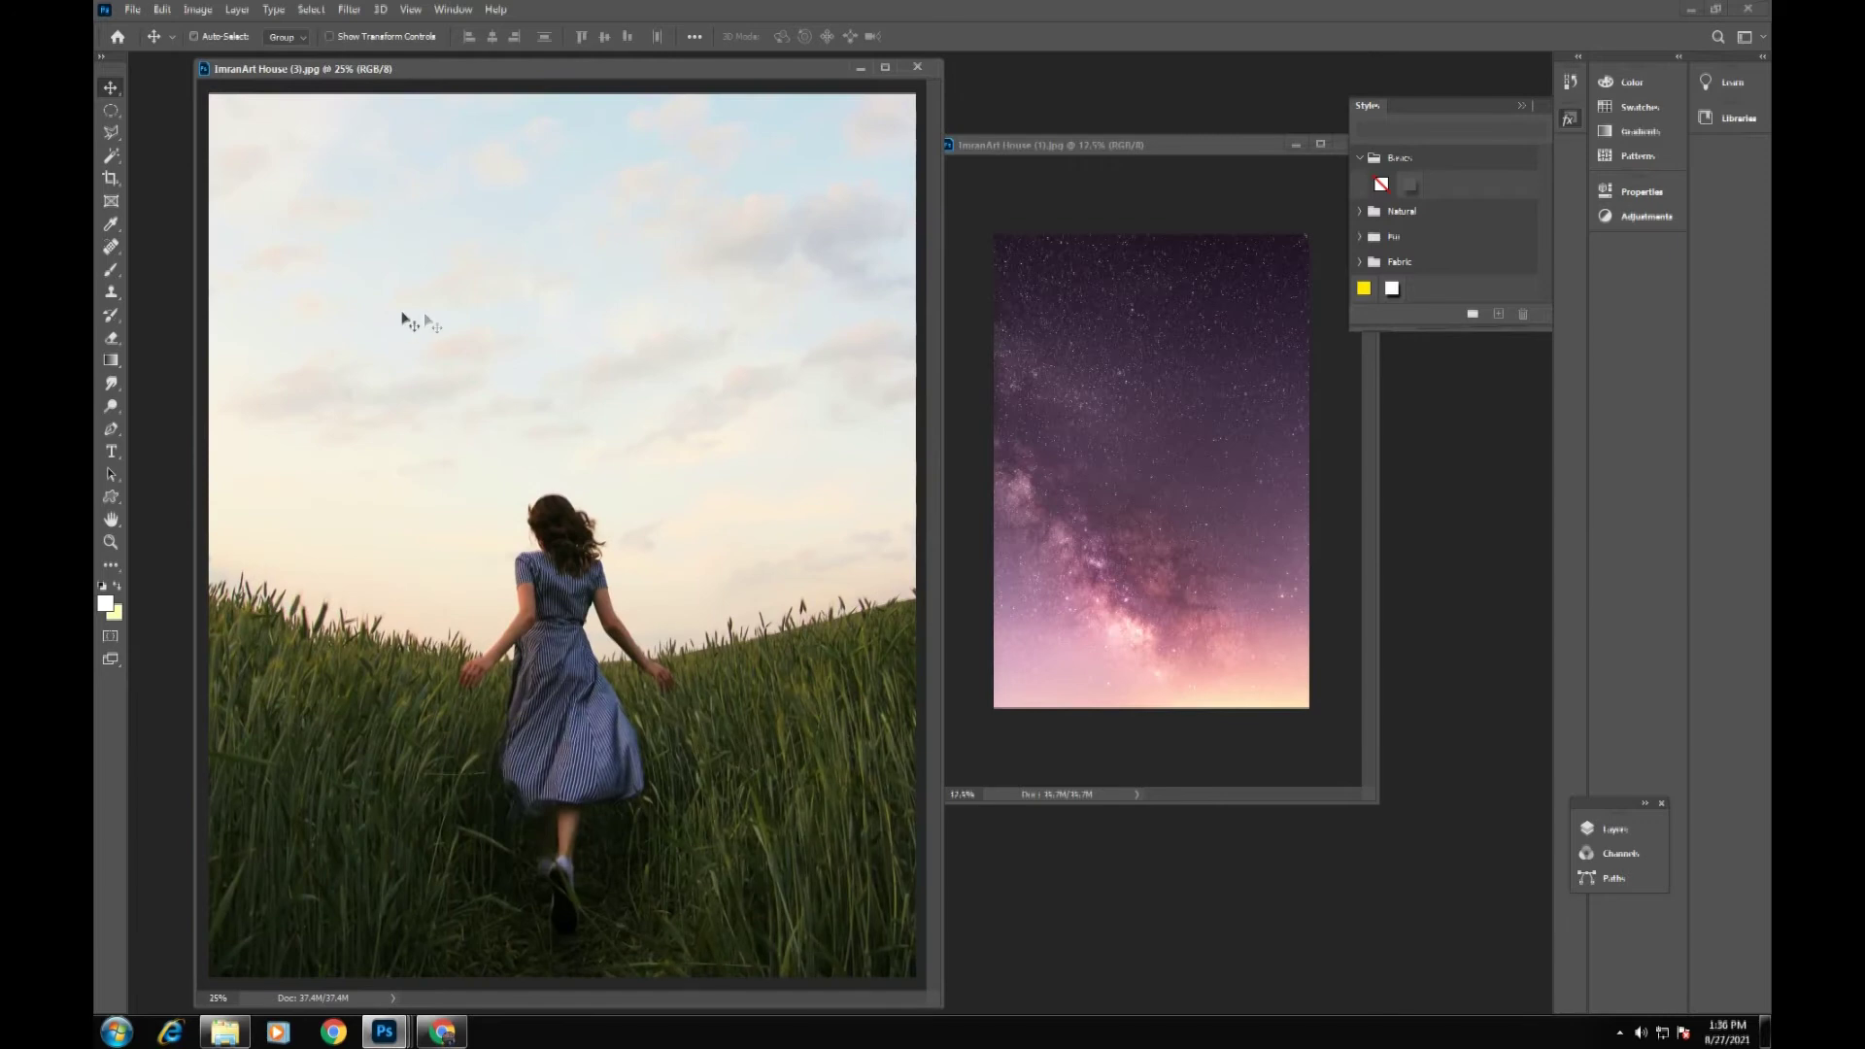
pyautogui.click(1193, 405)
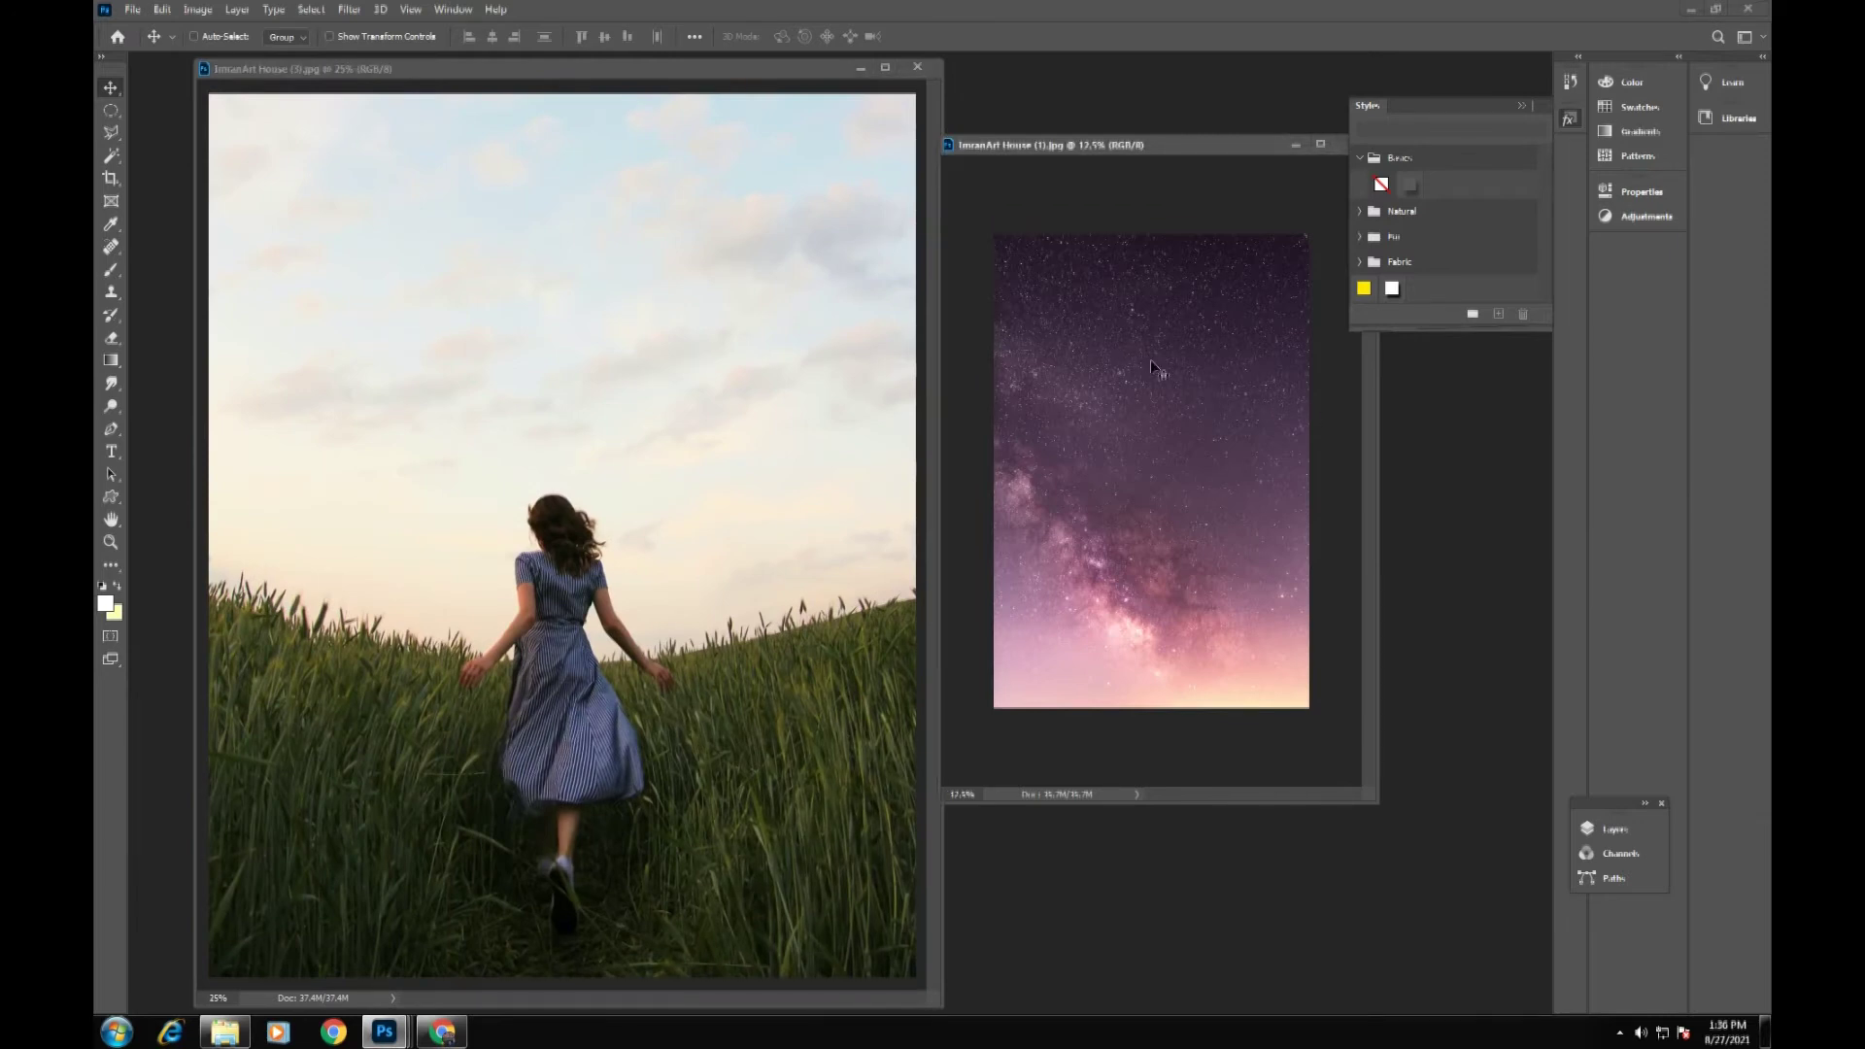
pyautogui.moveTo(1156, 393); pyautogui.dragTo(687, 396)
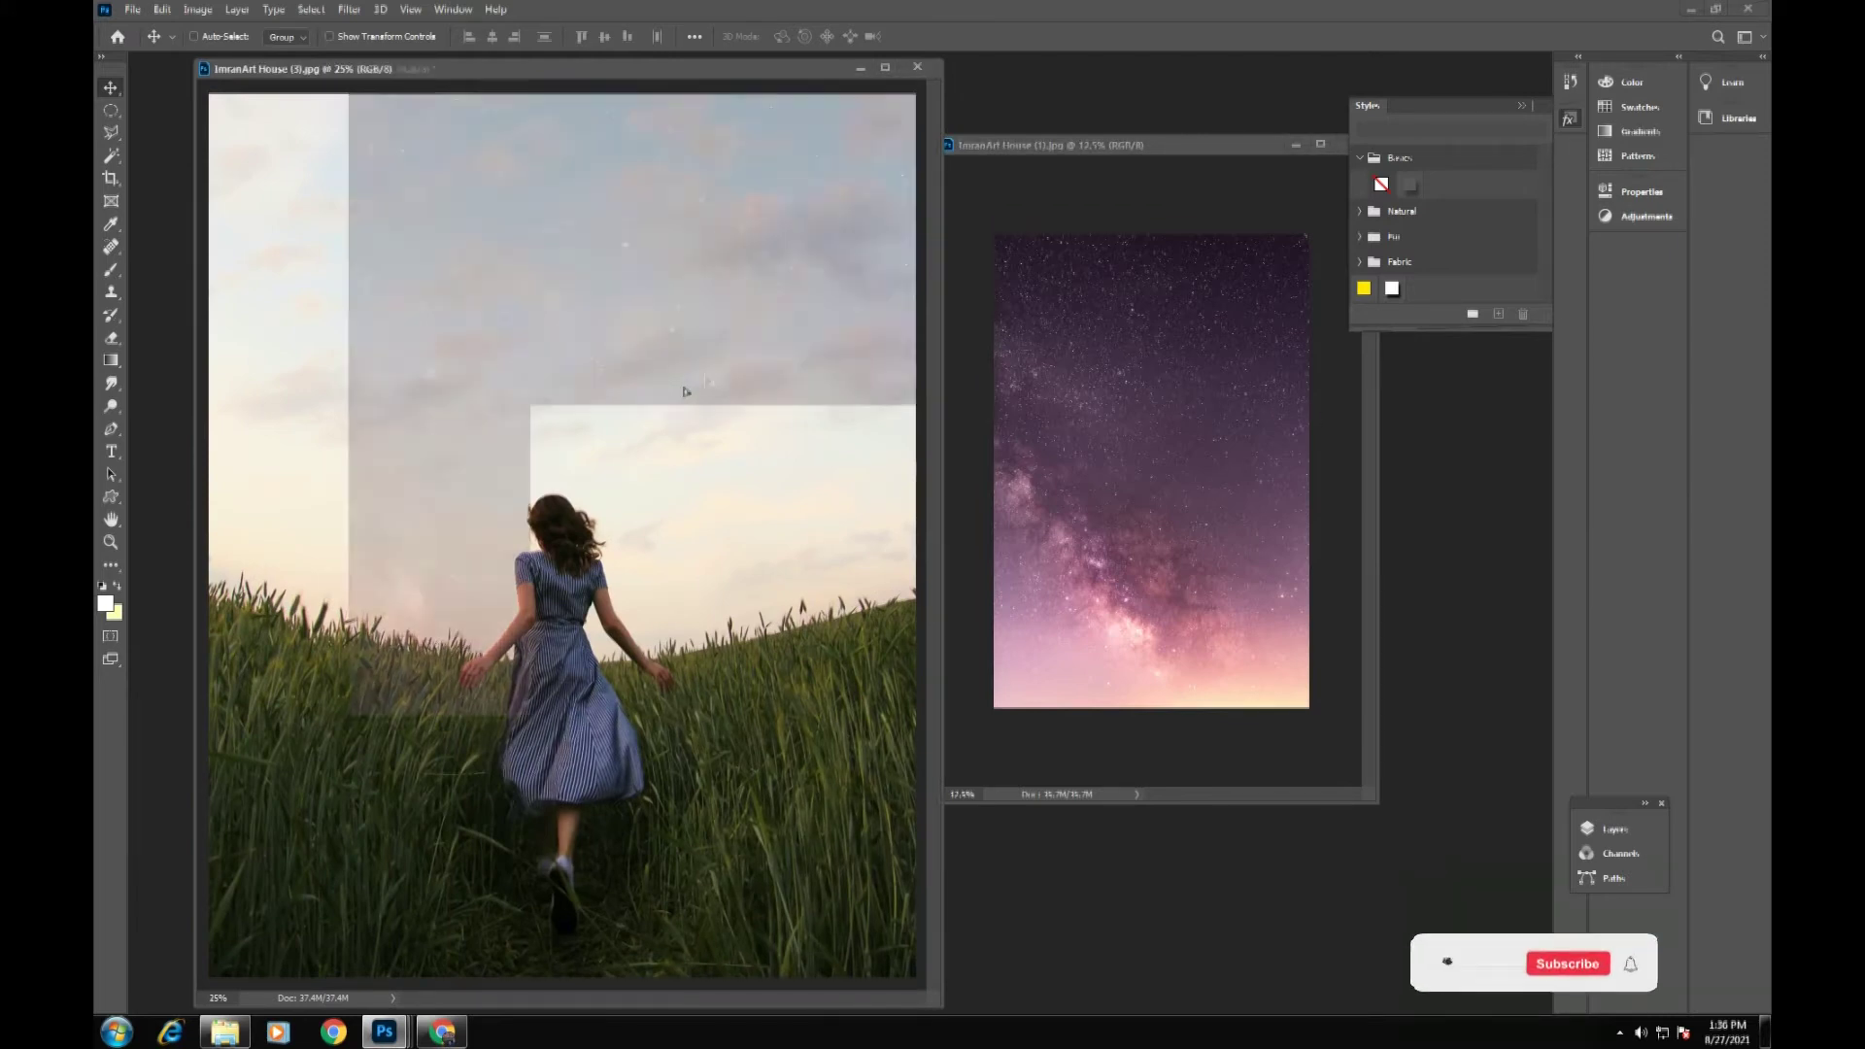
pyautogui.hotkey('ctrl', '-')
pyautogui.hotkey('ctrl', '-')
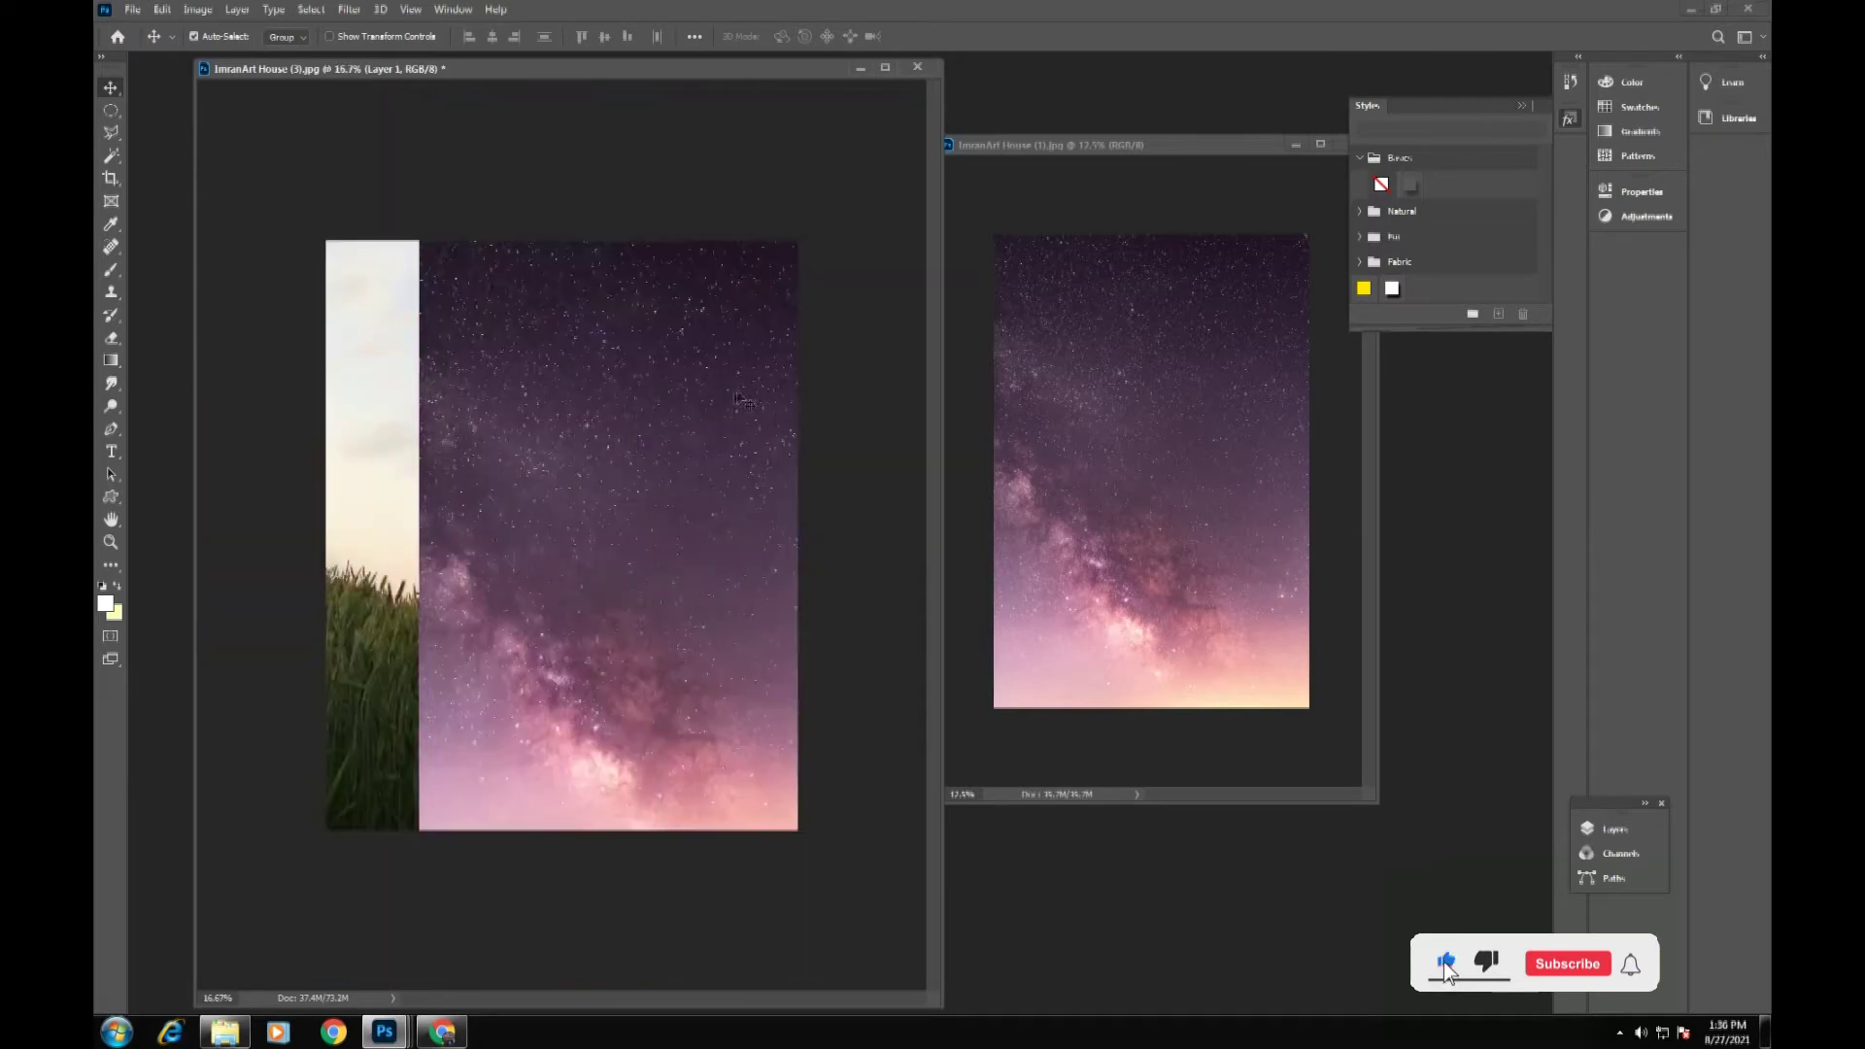
pyautogui.moveTo(629, 486)
pyautogui.mouseDown()
pyautogui.moveTo(565, 557)
pyautogui.moveTo(620, 508)
pyautogui.moveTo(599, 491)
pyautogui.mouseUp()
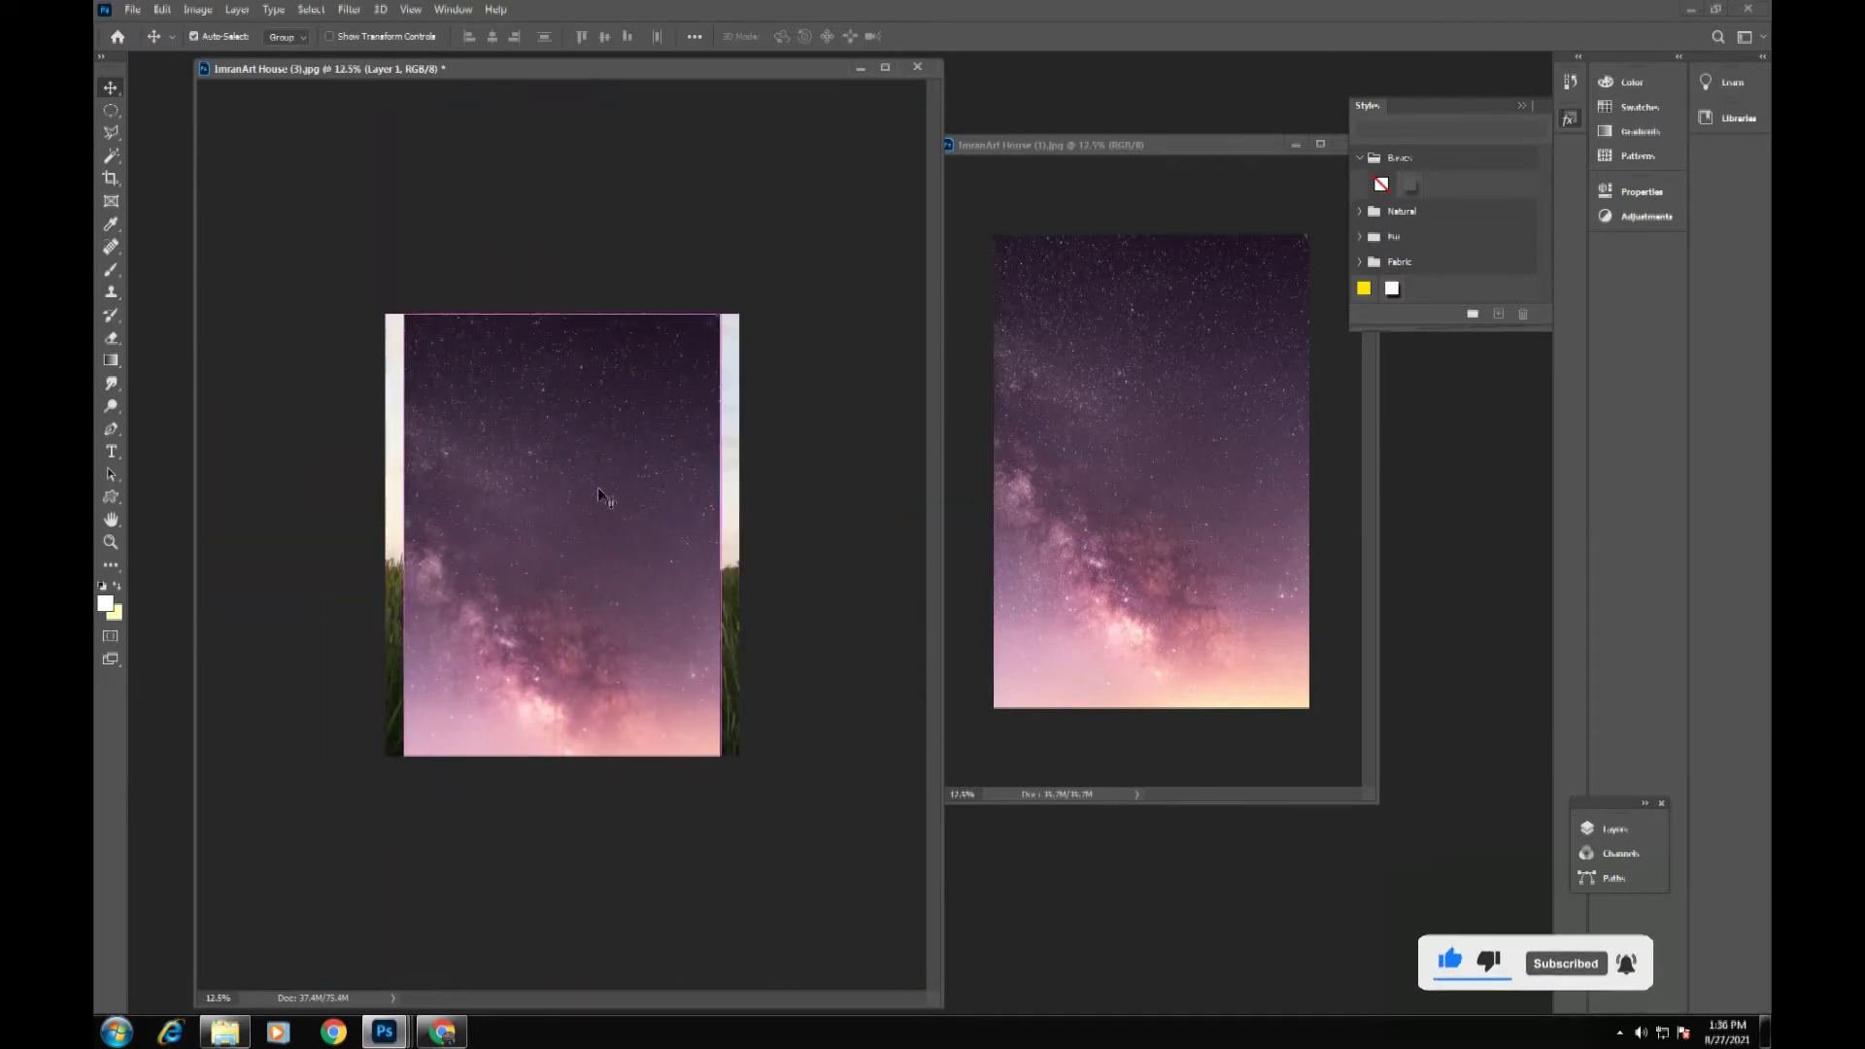
# Free-transform the sky layer to span the full canvas width and move it up so the lower grass is uncovered
pyautogui.hotkey('ctrl', 't')
pyautogui.moveTo(724, 316); pyautogui.dragTo(742, 282)
pyautogui.moveTo(586, 625); pyautogui.dragTo(596, 410)
pyautogui.press('Return')
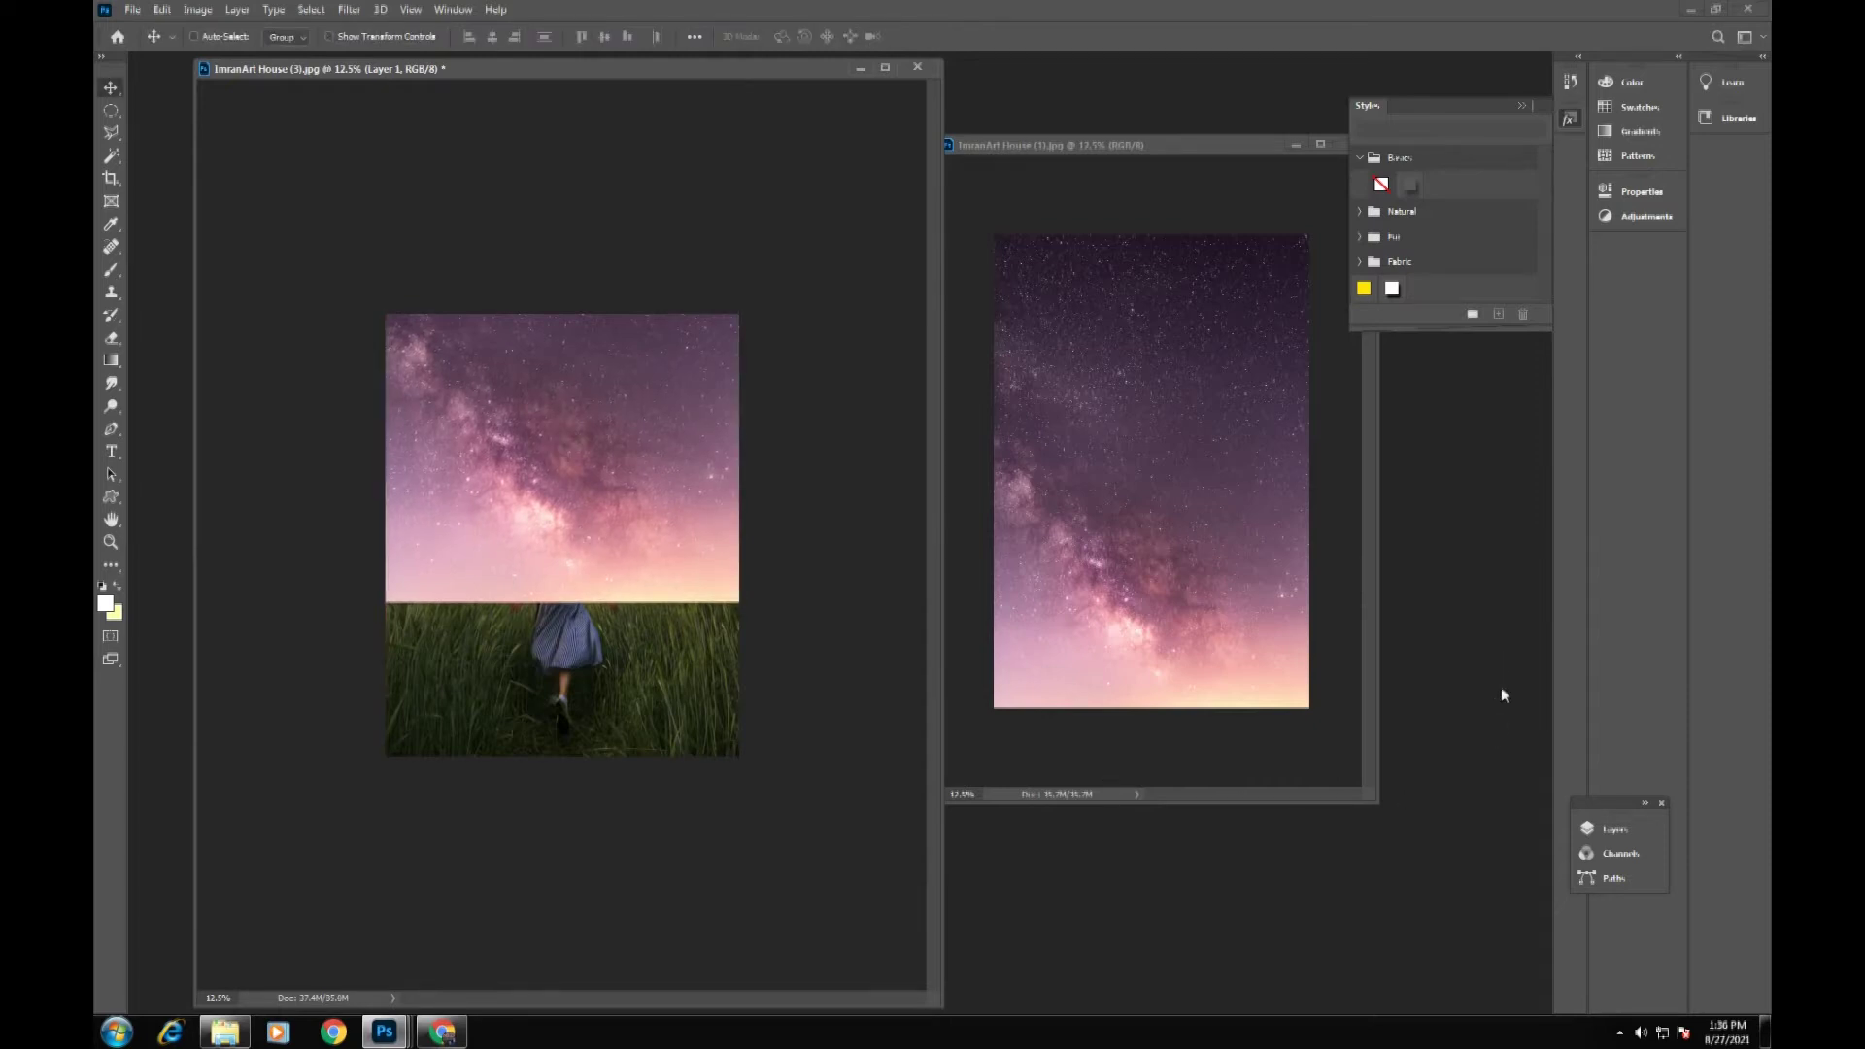
# Set the sky layer's blending mode to Darker Color, comparing it with Linear Burn
pyautogui.click(1607, 829)
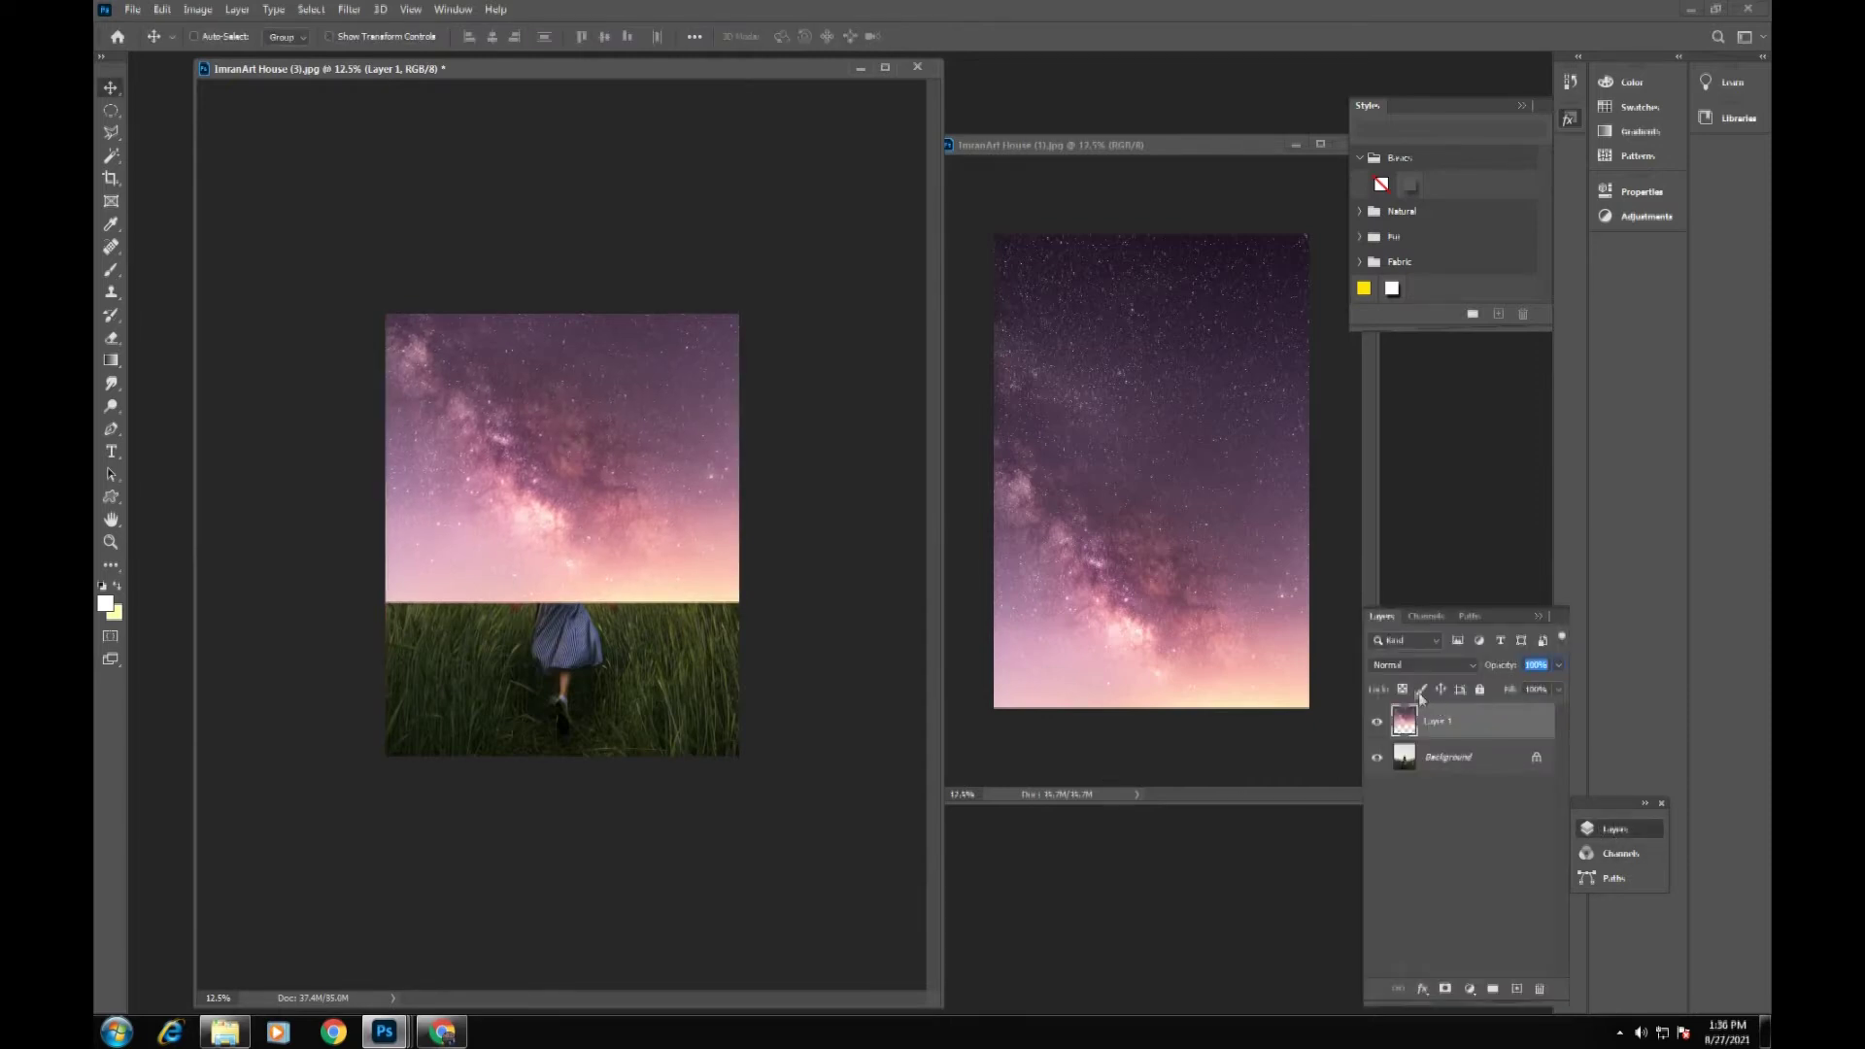
pyautogui.click(1395, 666)
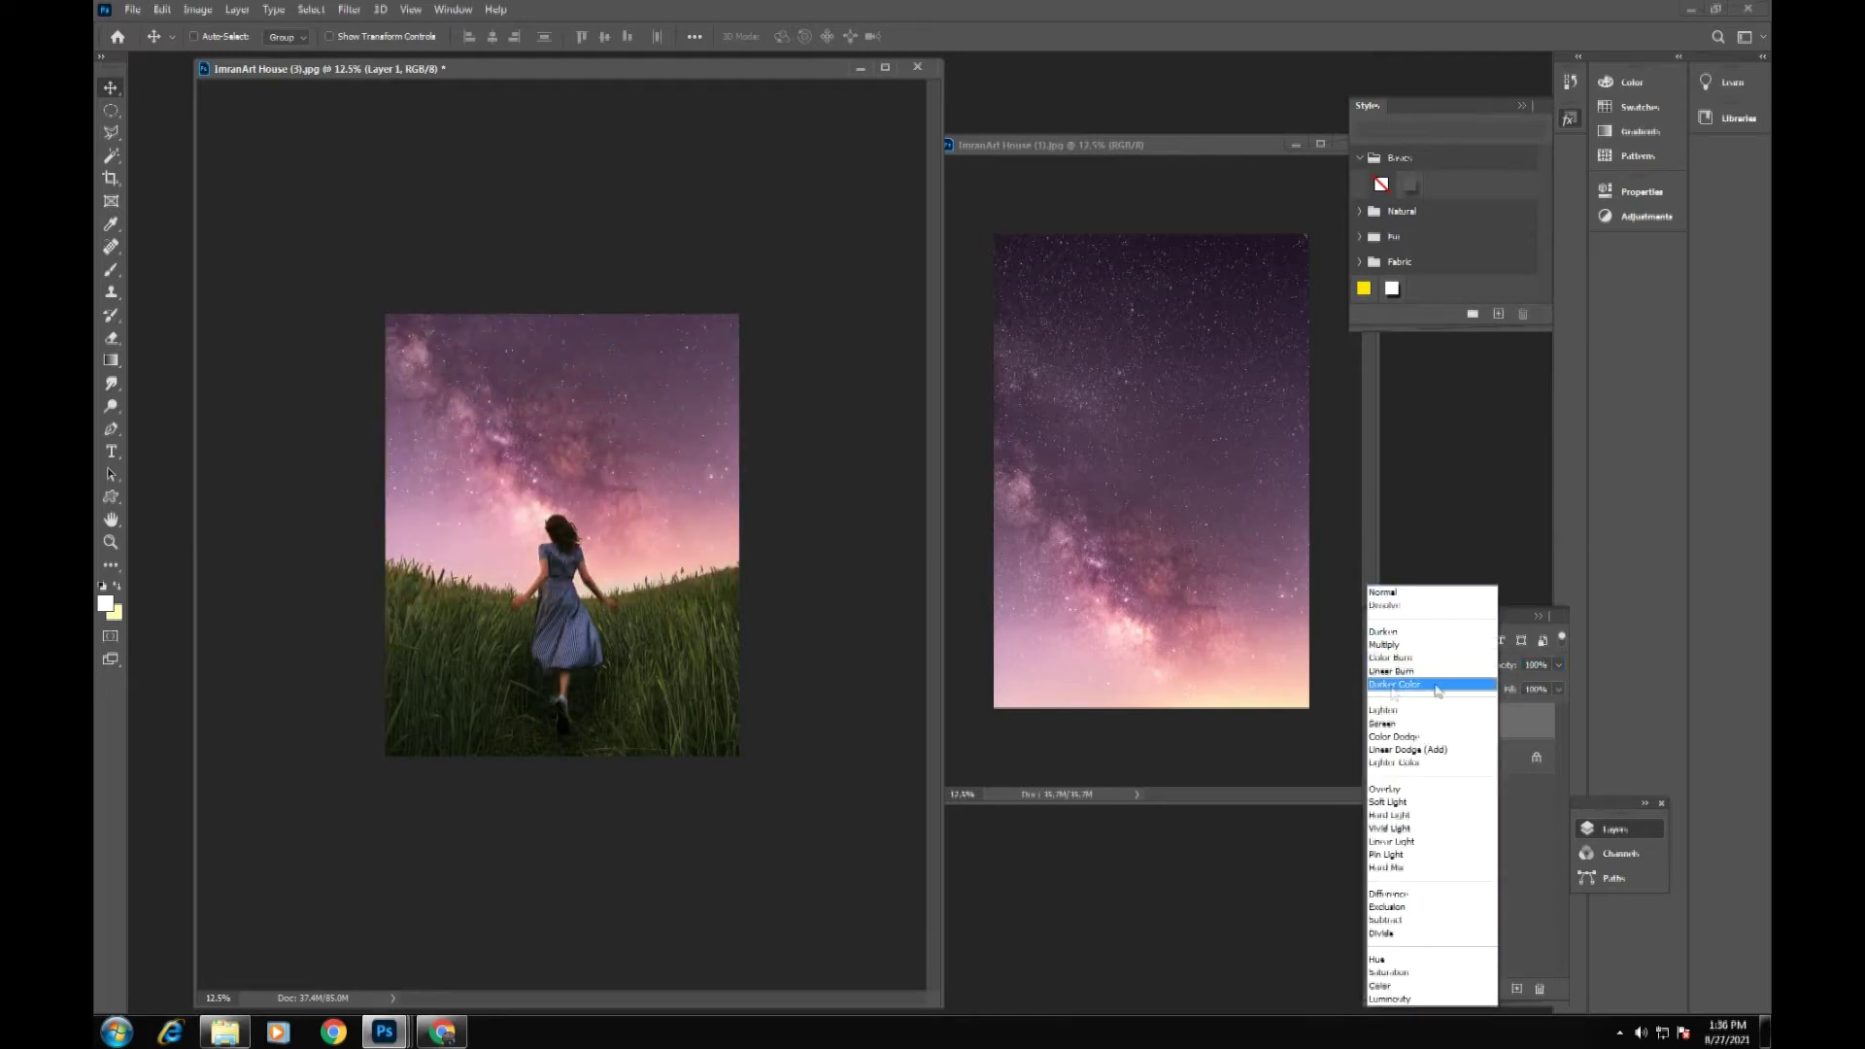
pyautogui.click(1396, 686)
pyautogui.click(1398, 670)
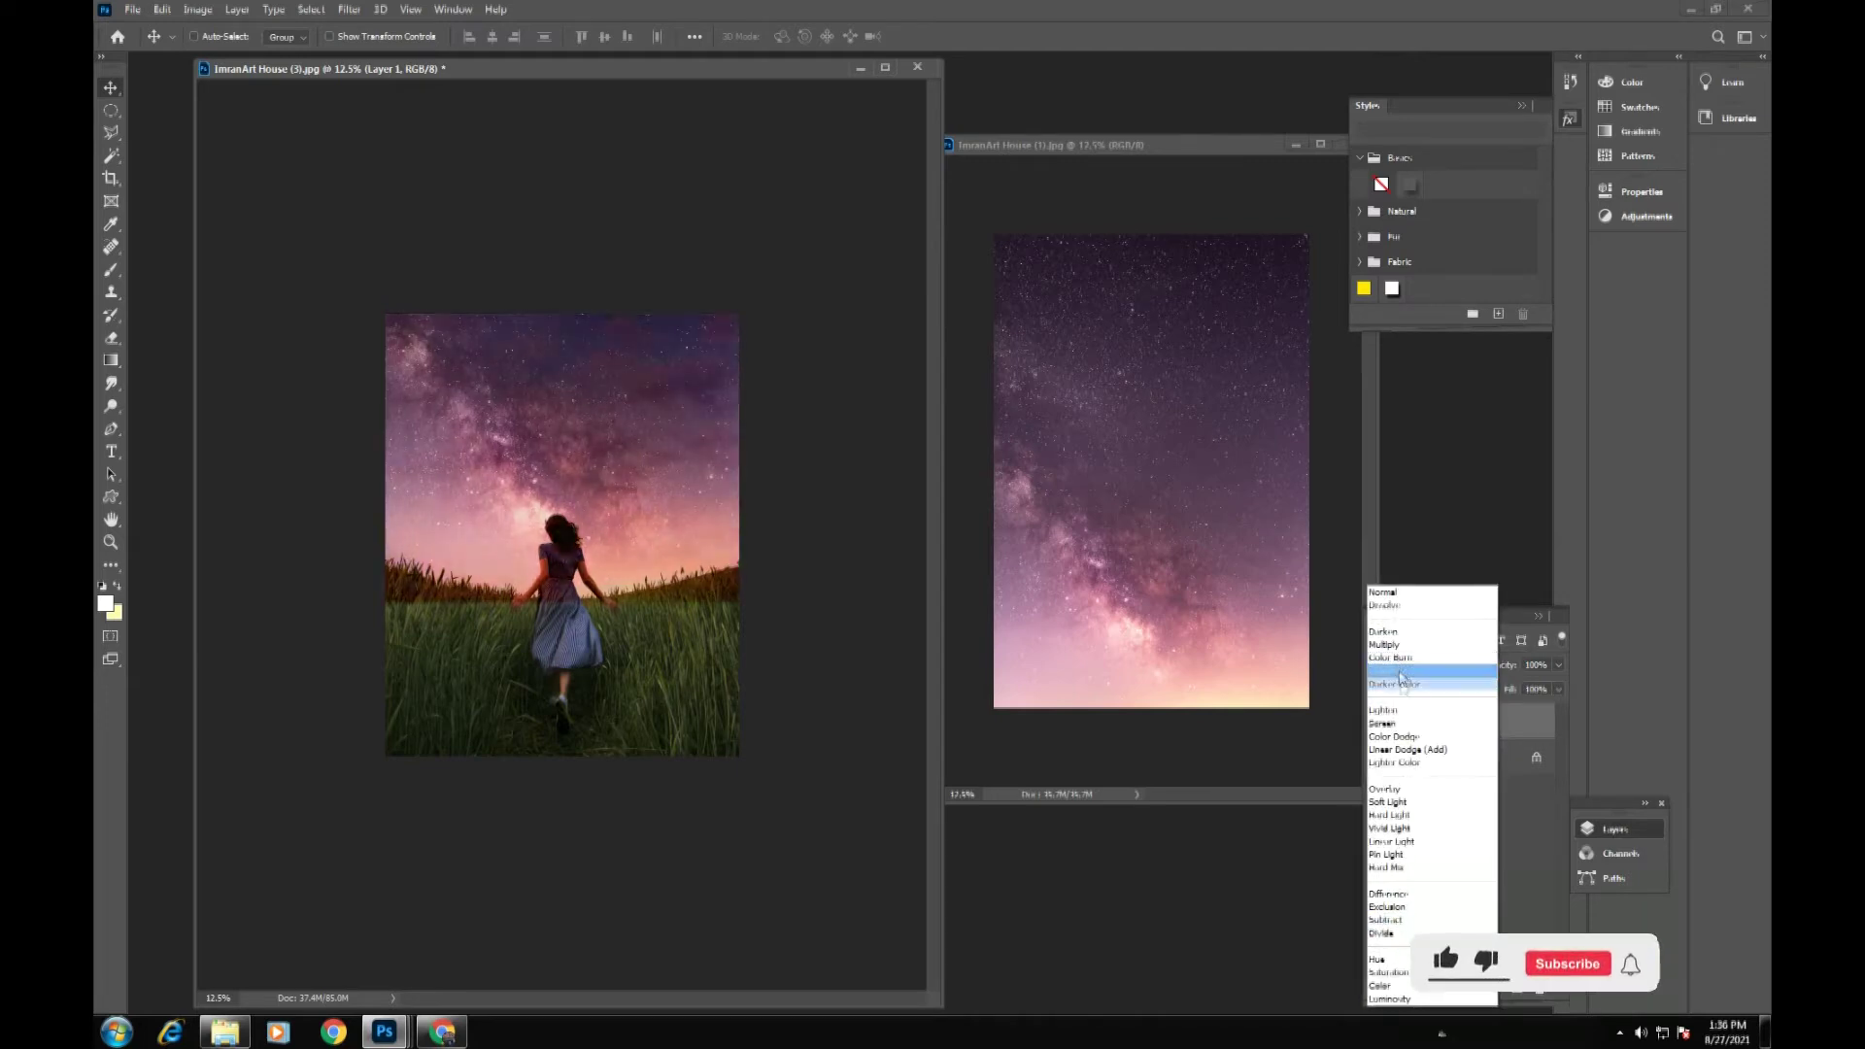
pyautogui.click(1396, 683)
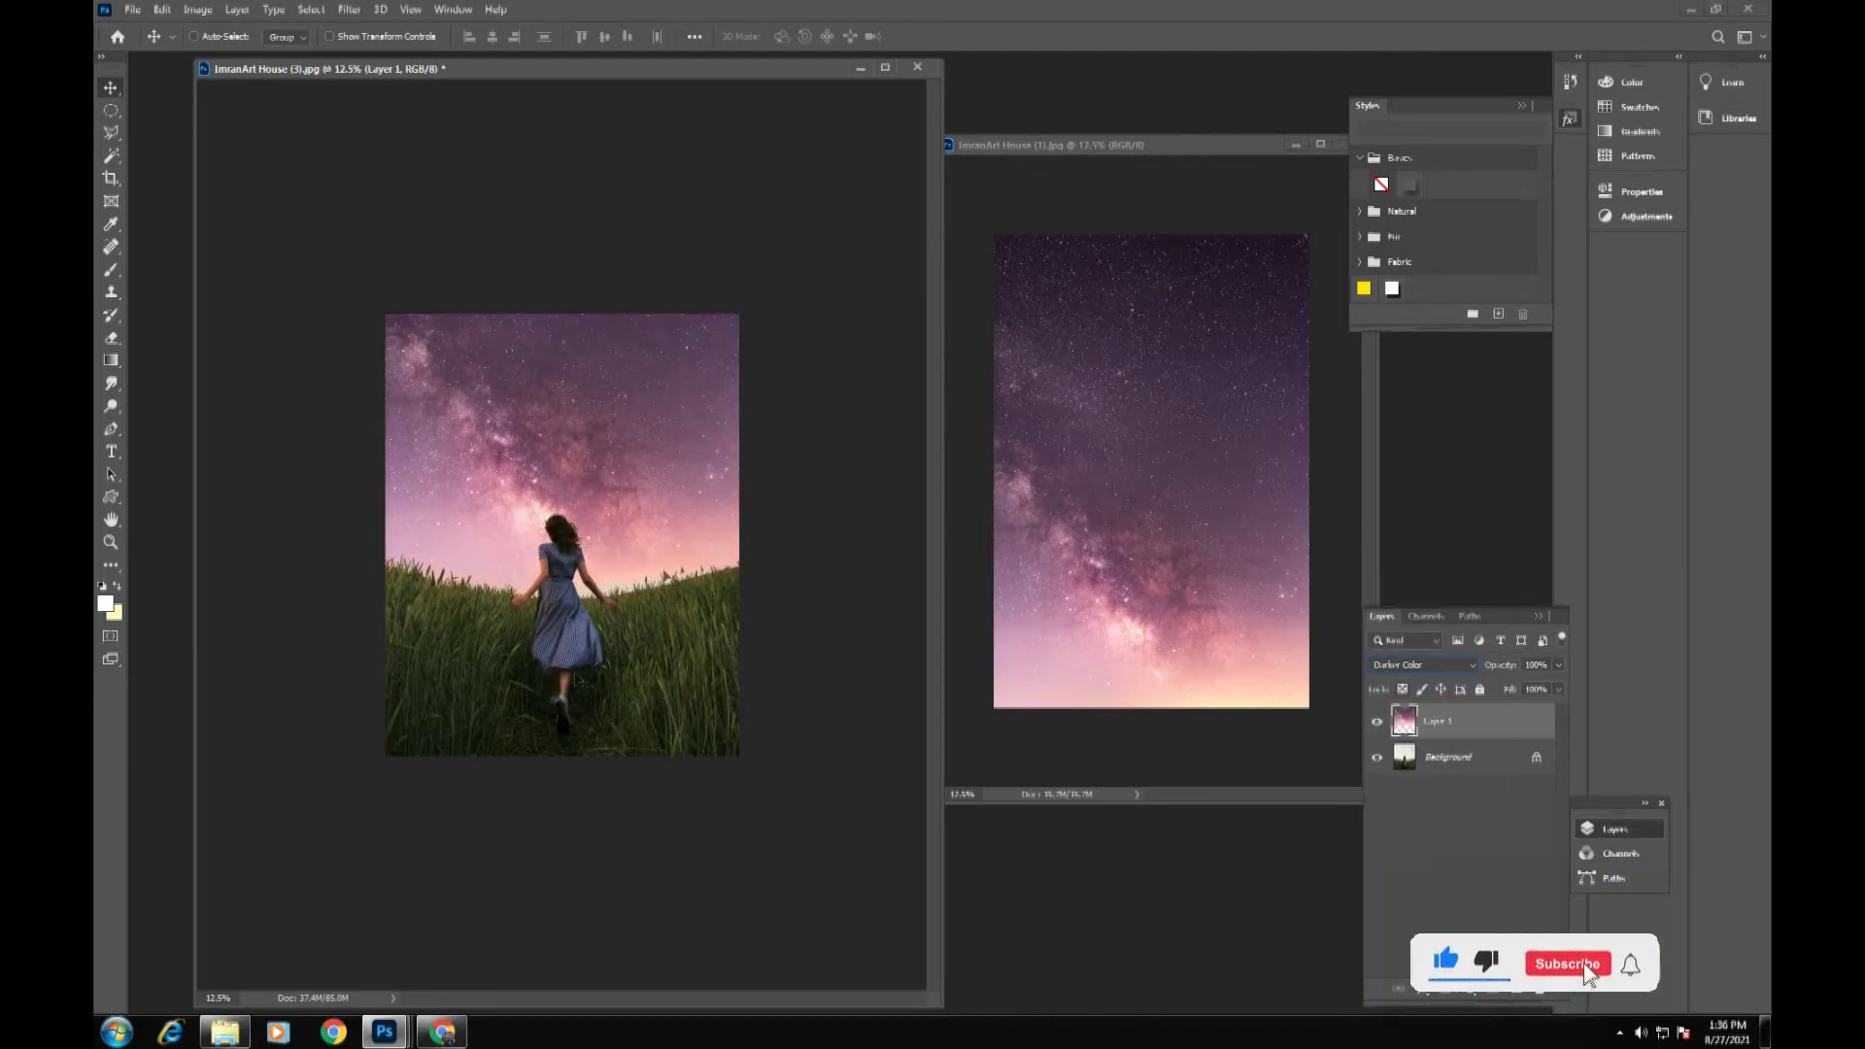
# Examine the blended edges around the woman, and display the whole composite in full-screen mode
pyautogui.scroll(5, 518, 607)
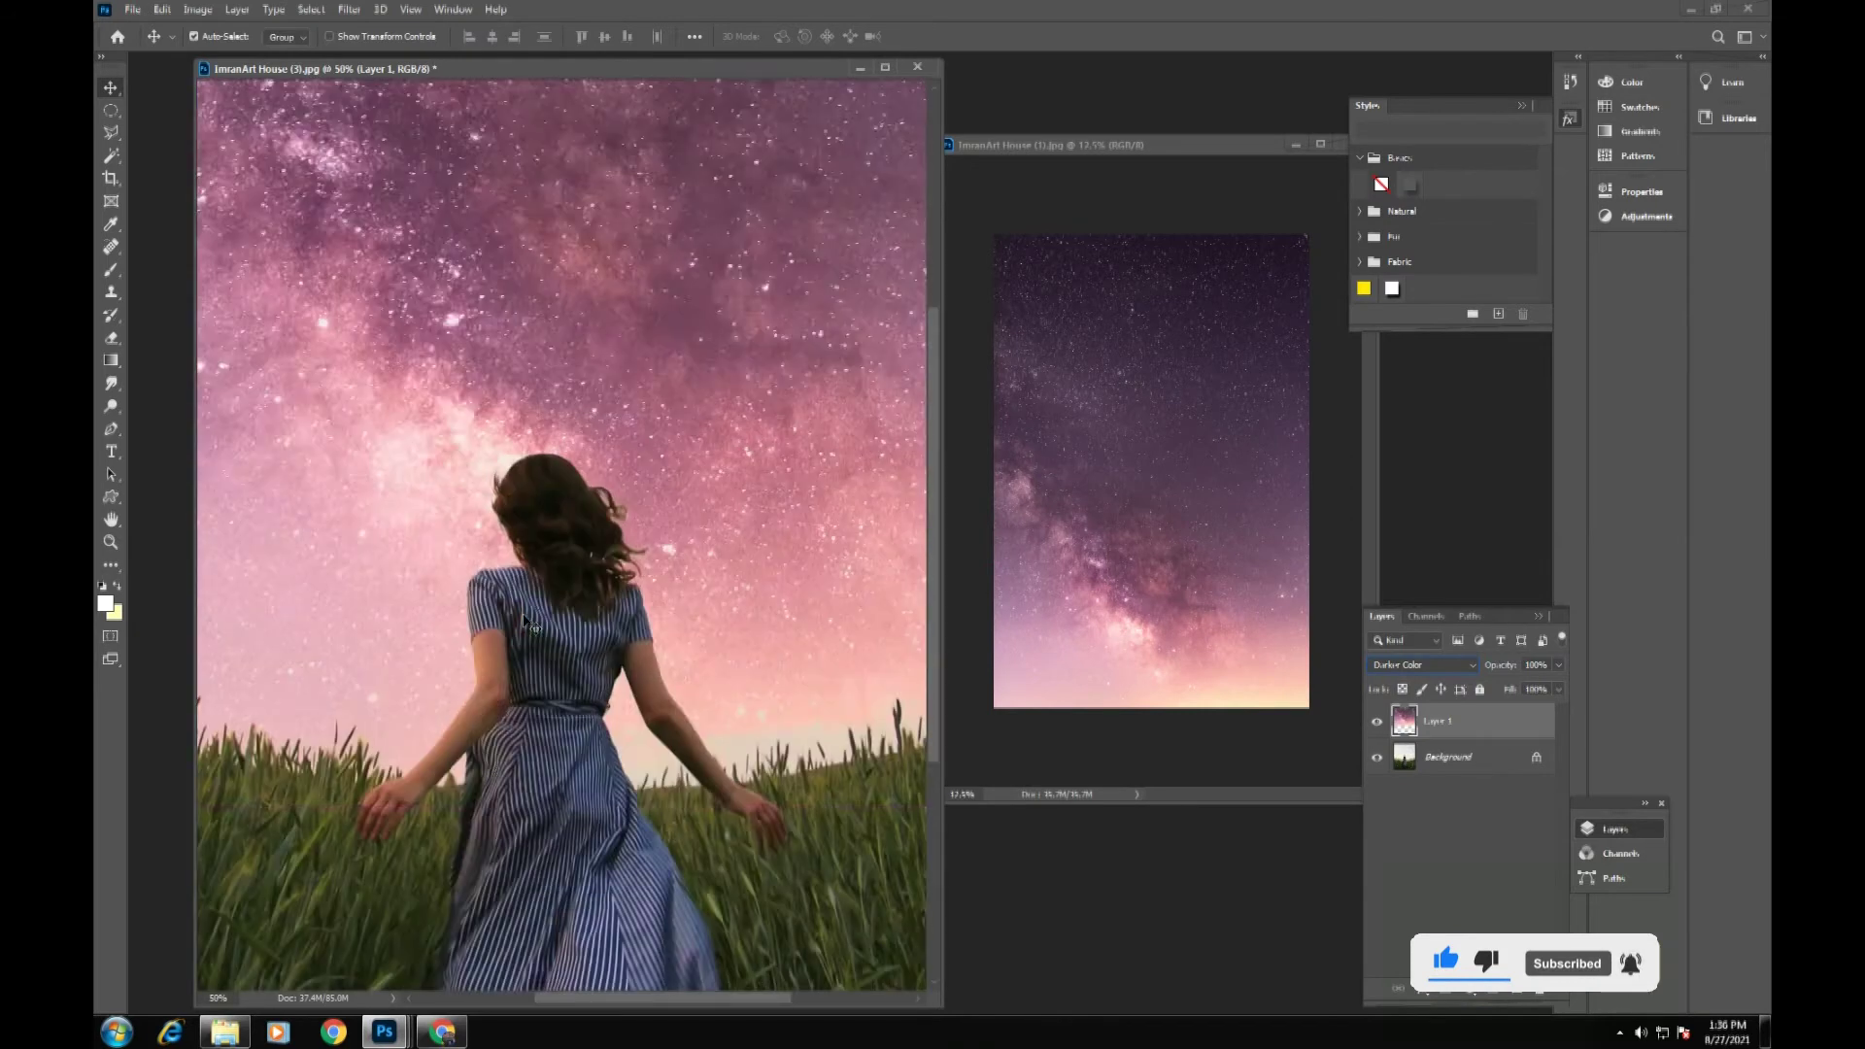
pyautogui.moveTo(547, 678); pyautogui.dragTo(814, 714)
pyautogui.press('f')
pyautogui.hotkey('ctrl', '0')
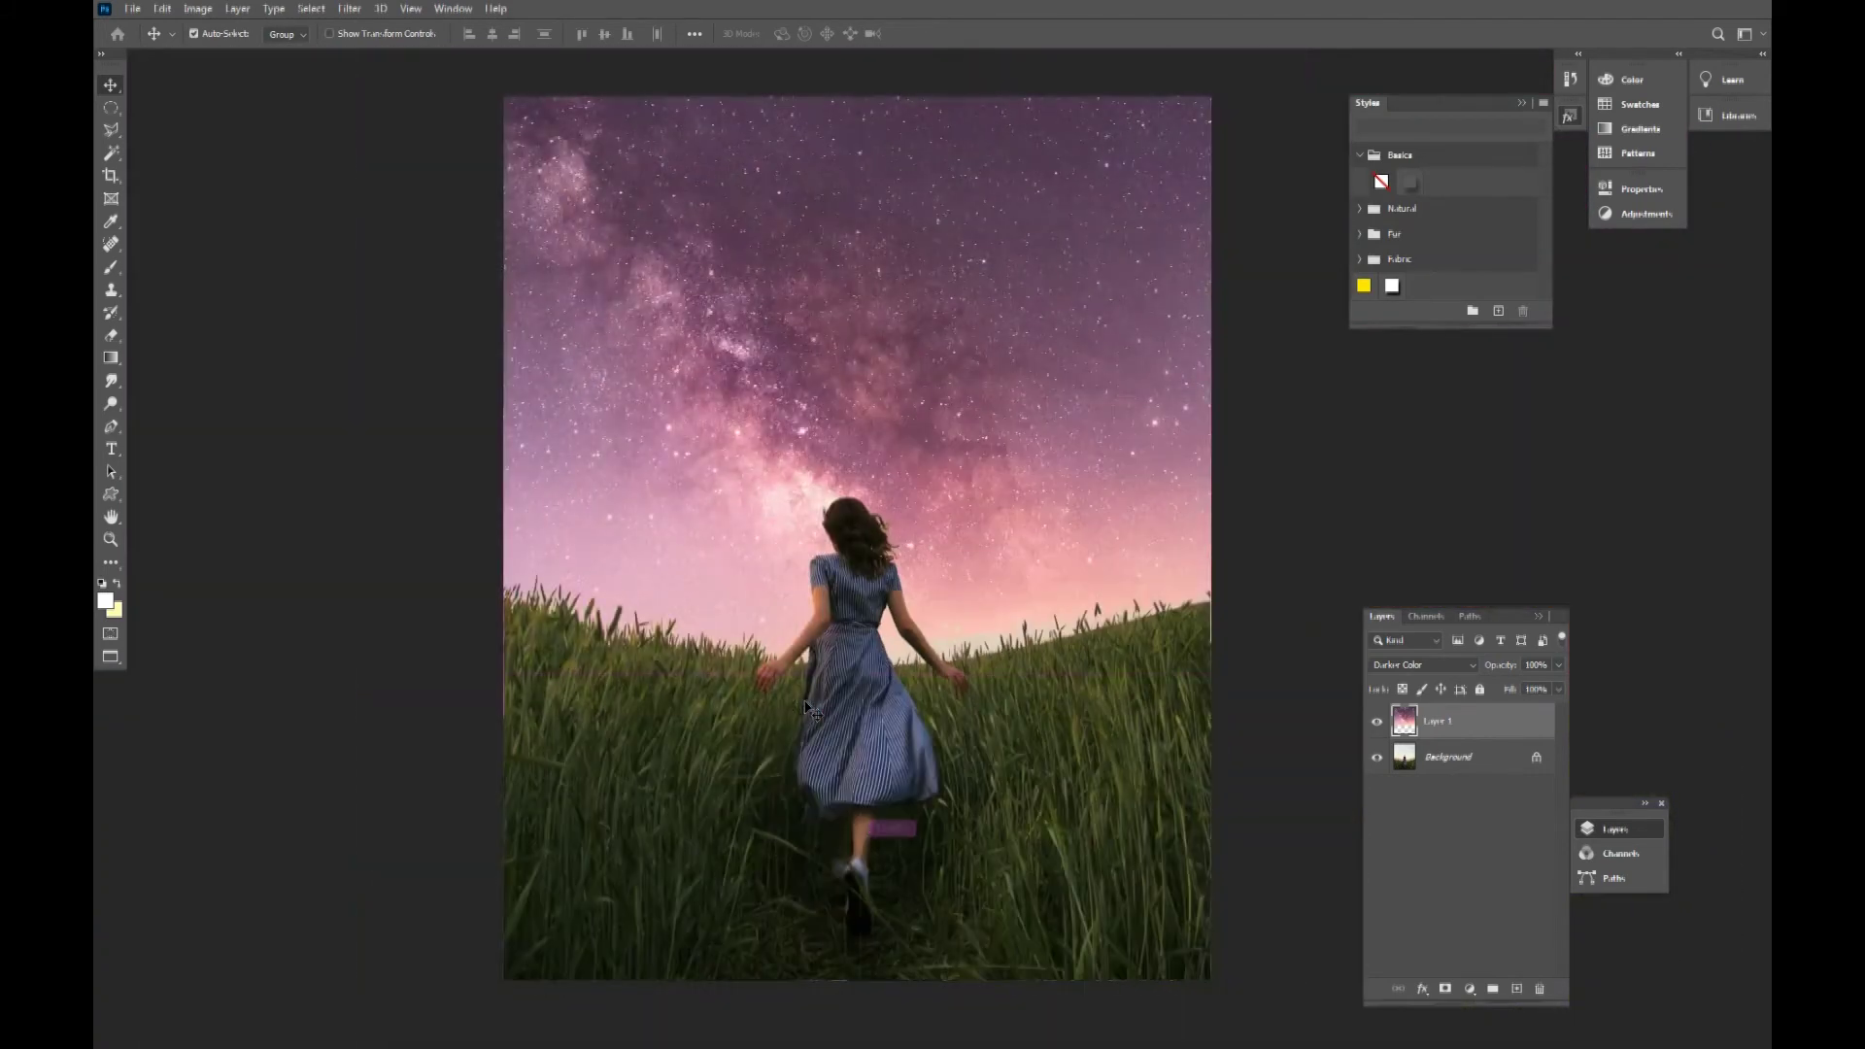
# Move the sky layer straight down about 2.7 in so it meets the grass horizon
pyautogui.moveTo(853, 644); pyautogui.dragTo(855, 646)
pyautogui.rightClick(880, 379)
pyautogui.click(923, 421)
pyautogui.moveTo(924, 422); pyautogui.dragTo(924, 476)
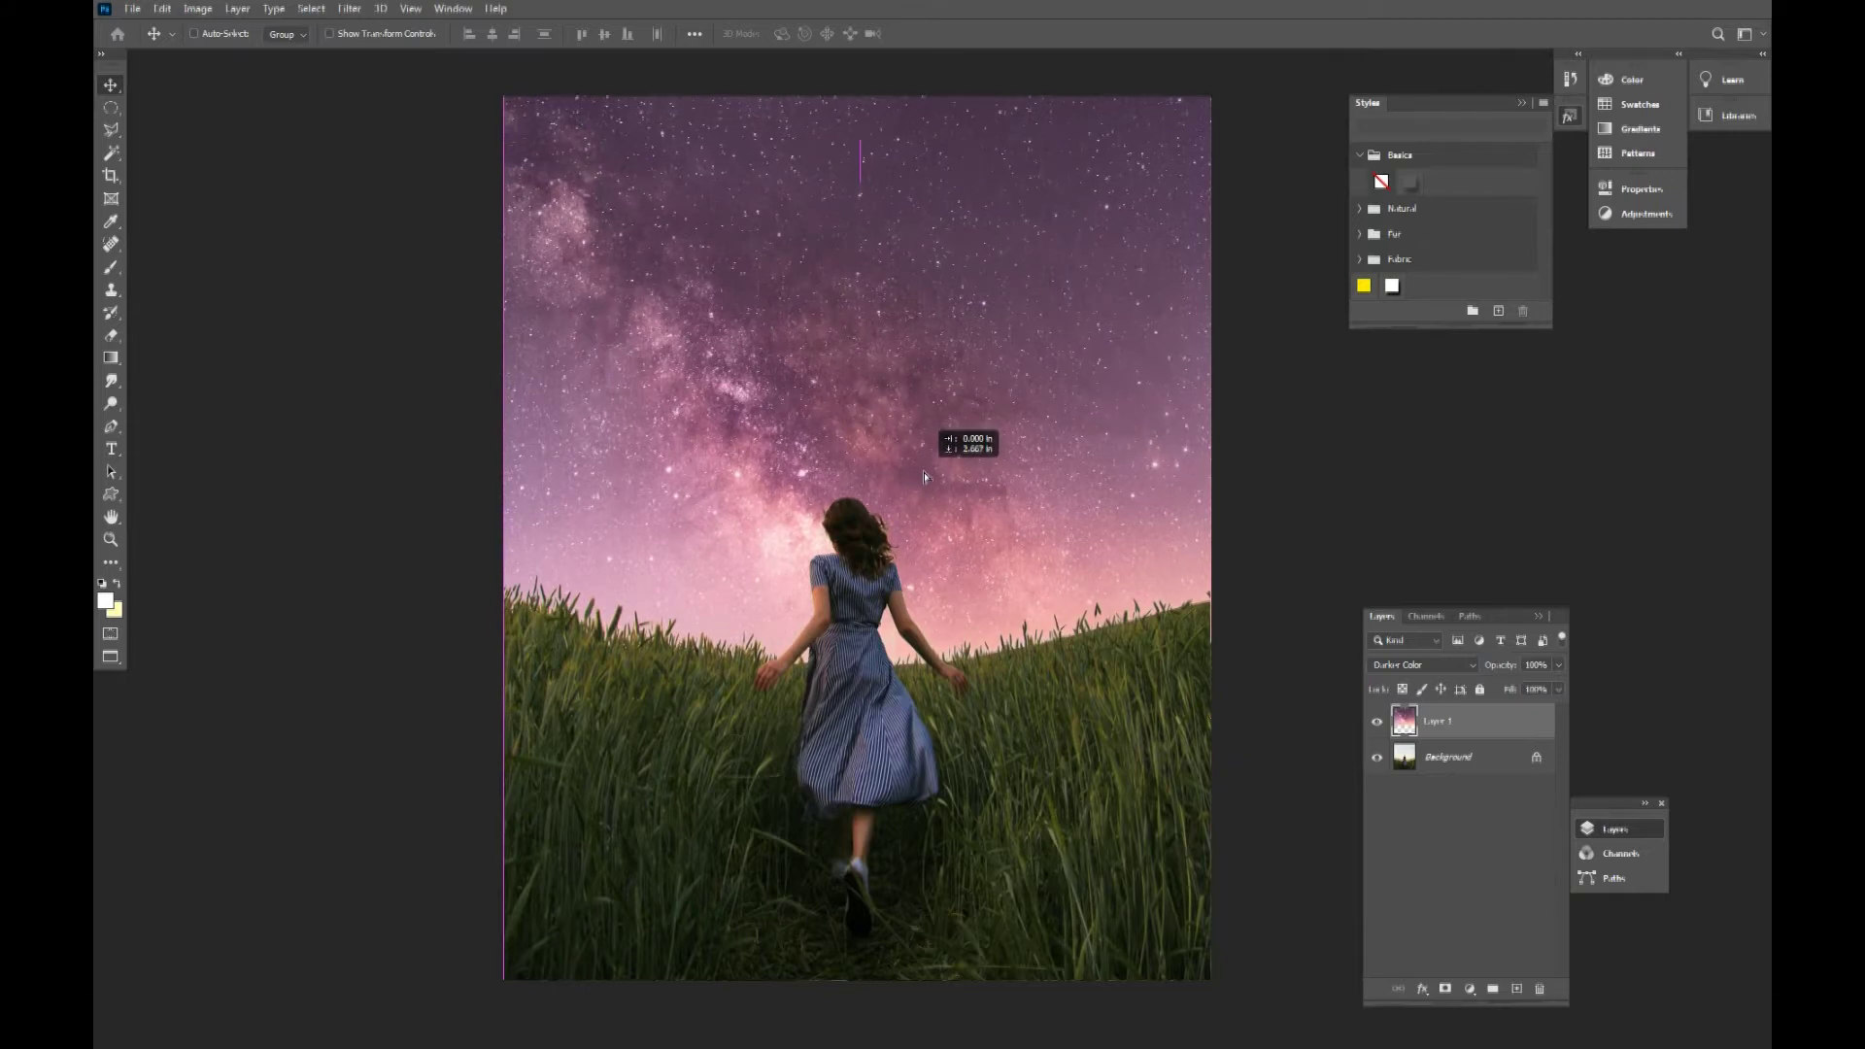
pyautogui.moveTo(924, 473); pyautogui.dragTo(922, 470)
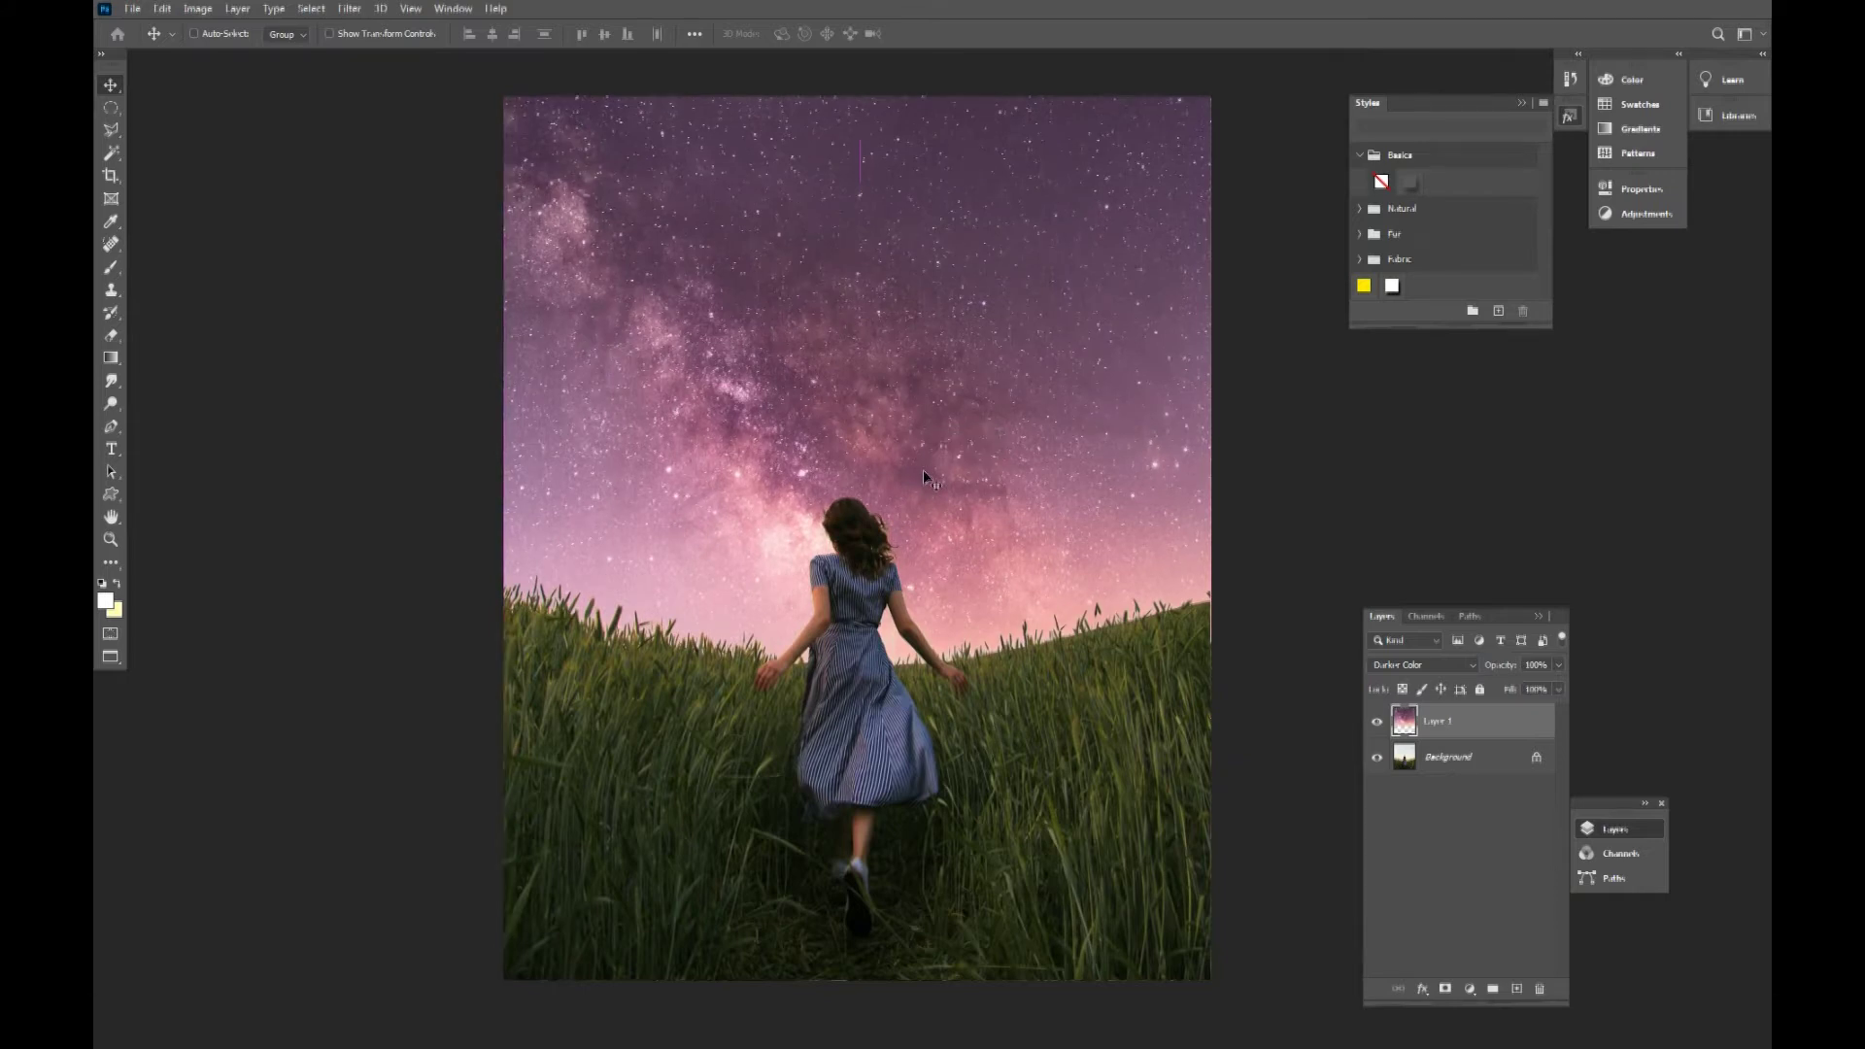
# Check the sky's blend around the woman and grass up close, and duplicate the Background layer
pyautogui.hotkey('ctrl', '+')
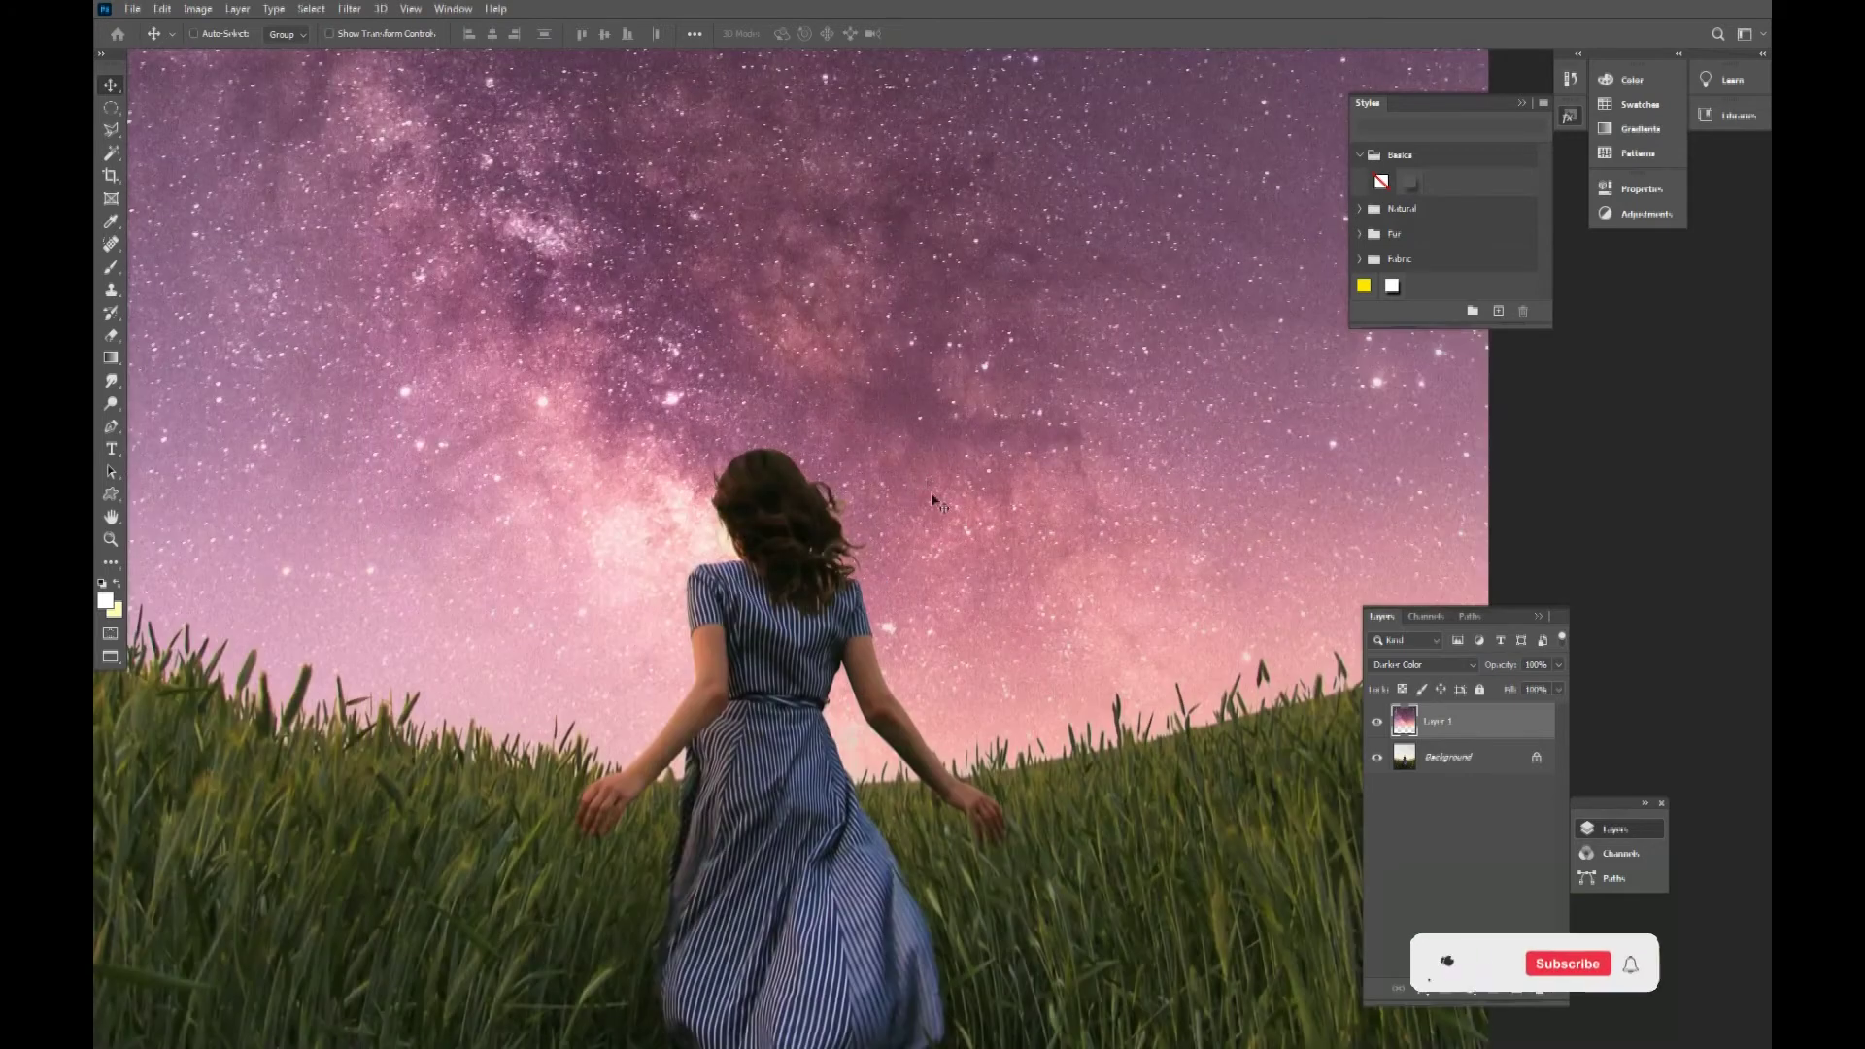
pyautogui.moveTo(898, 560); pyautogui.dragTo(953, 513)
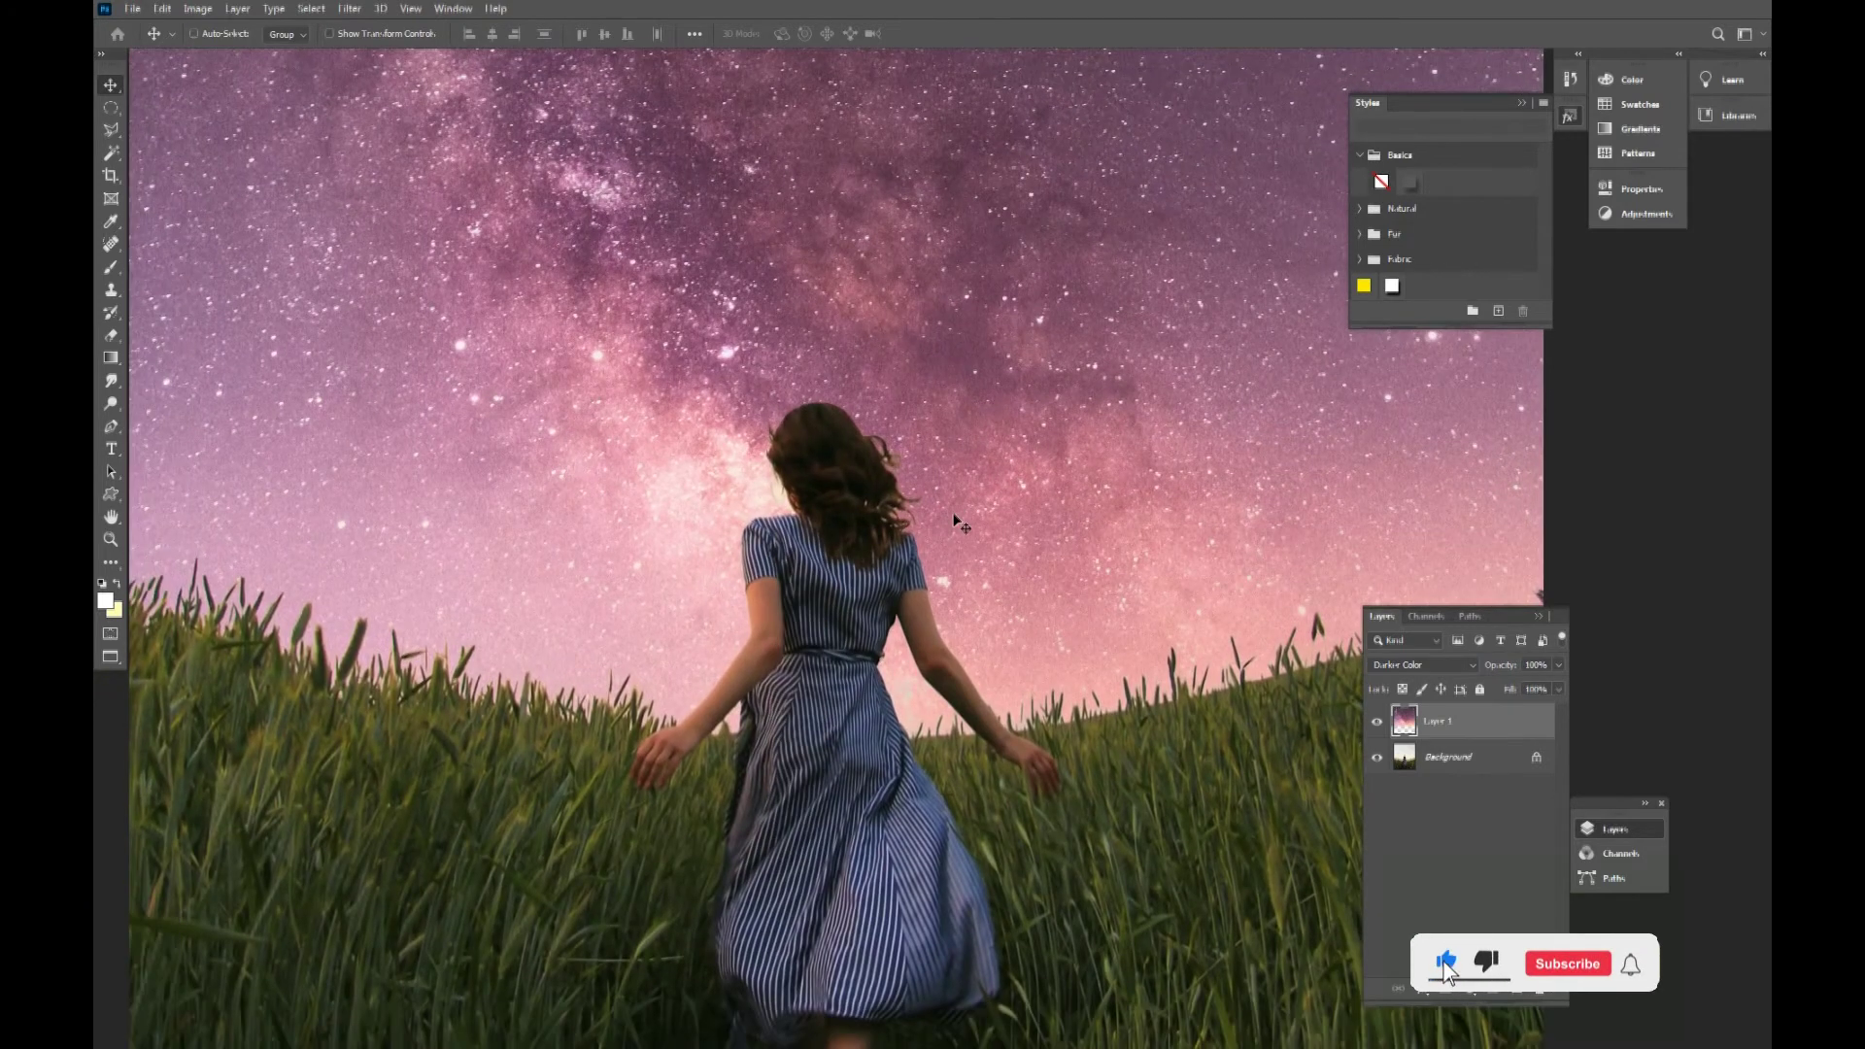
pyautogui.hotkey('ctrl', '-')
pyautogui.hotkey('ctrl', '-')
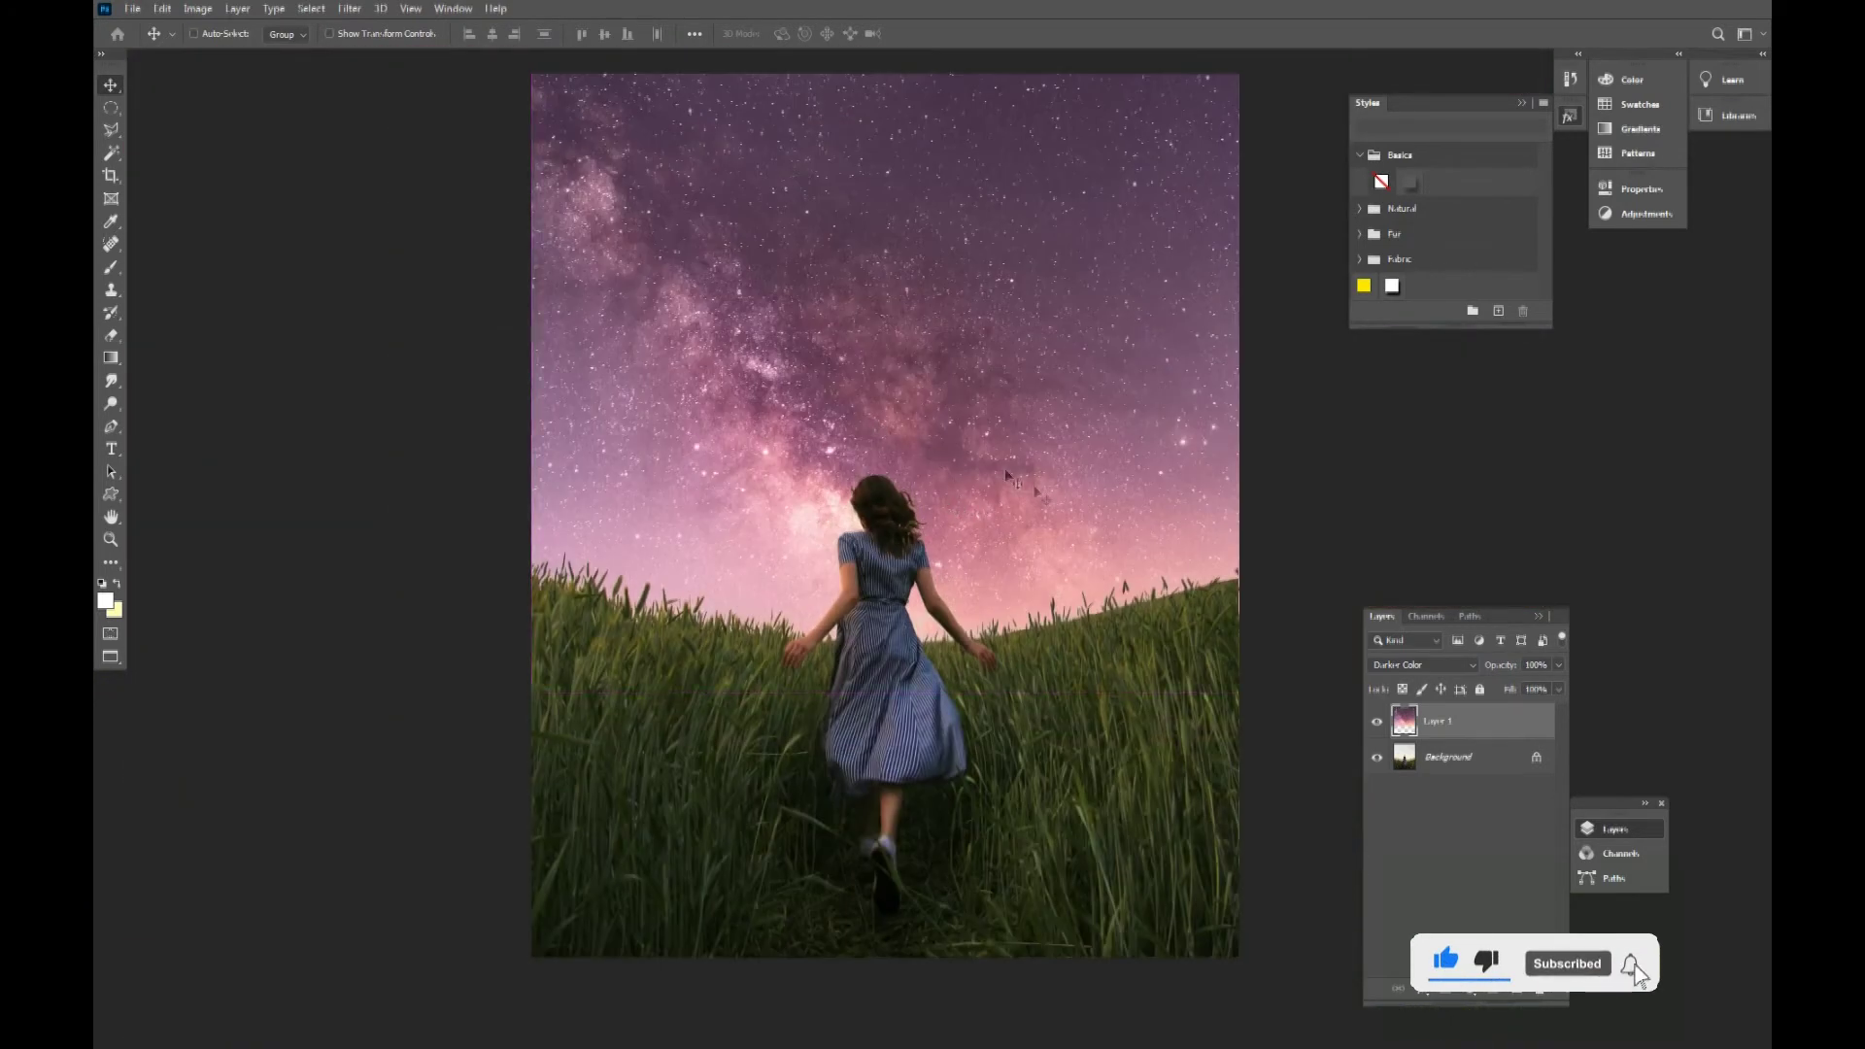
pyautogui.click(1442, 763)
pyautogui.hotkey('ctrl', 'j')
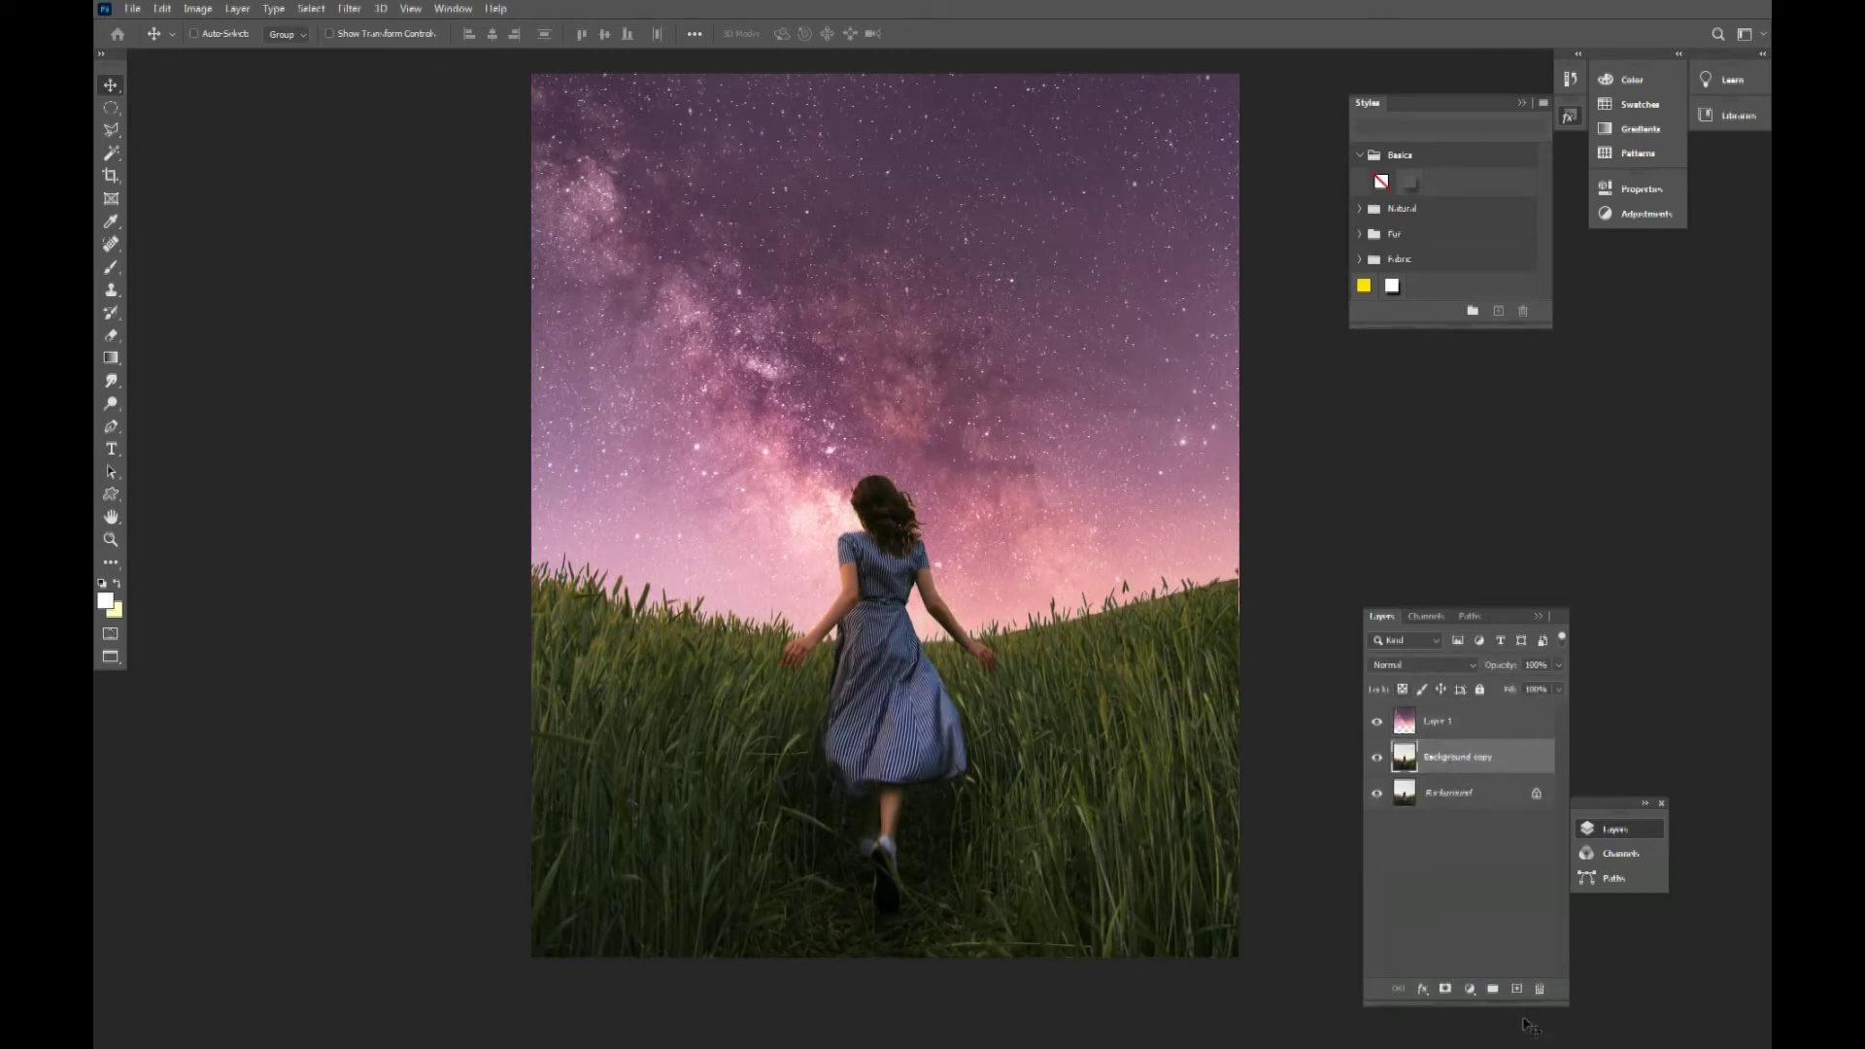
# Add a Color Balance adjustment layer above the Background copy and move its settings clear of the woman
pyautogui.click(1447, 988)
pyautogui.click(1470, 989)
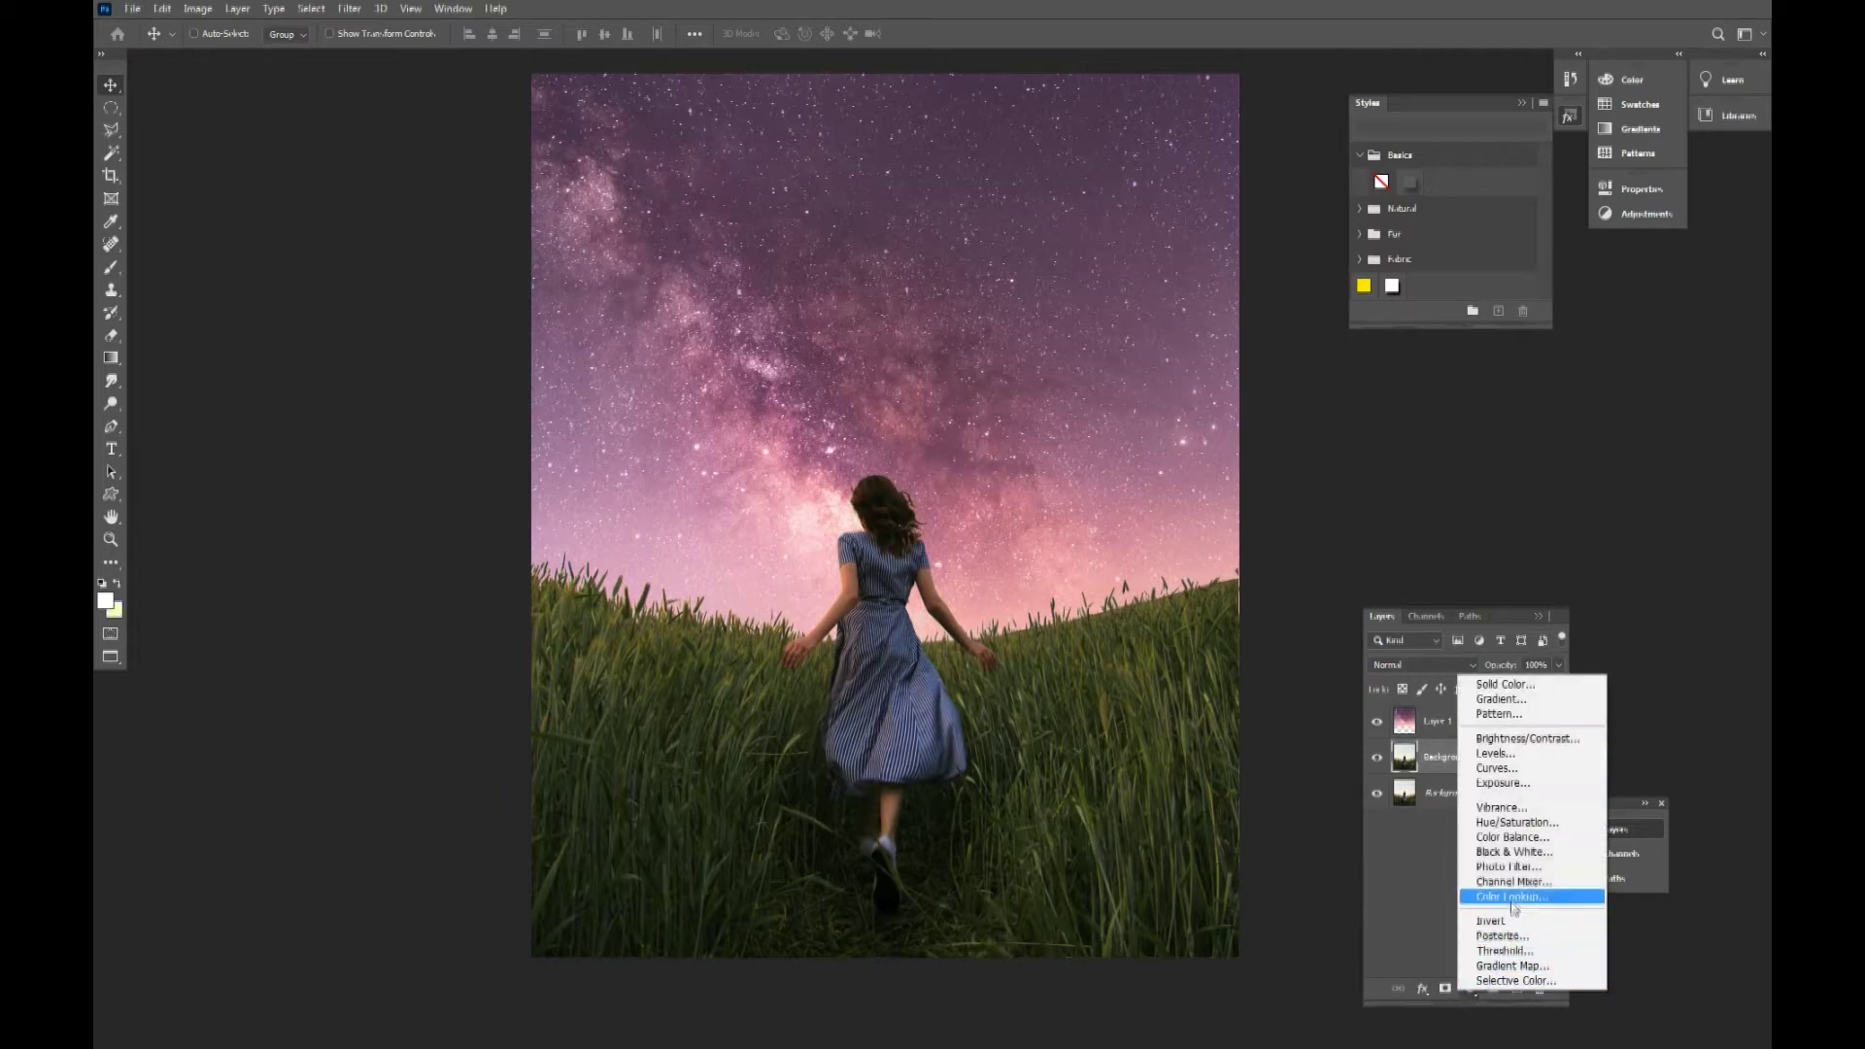
pyautogui.click(1506, 841)
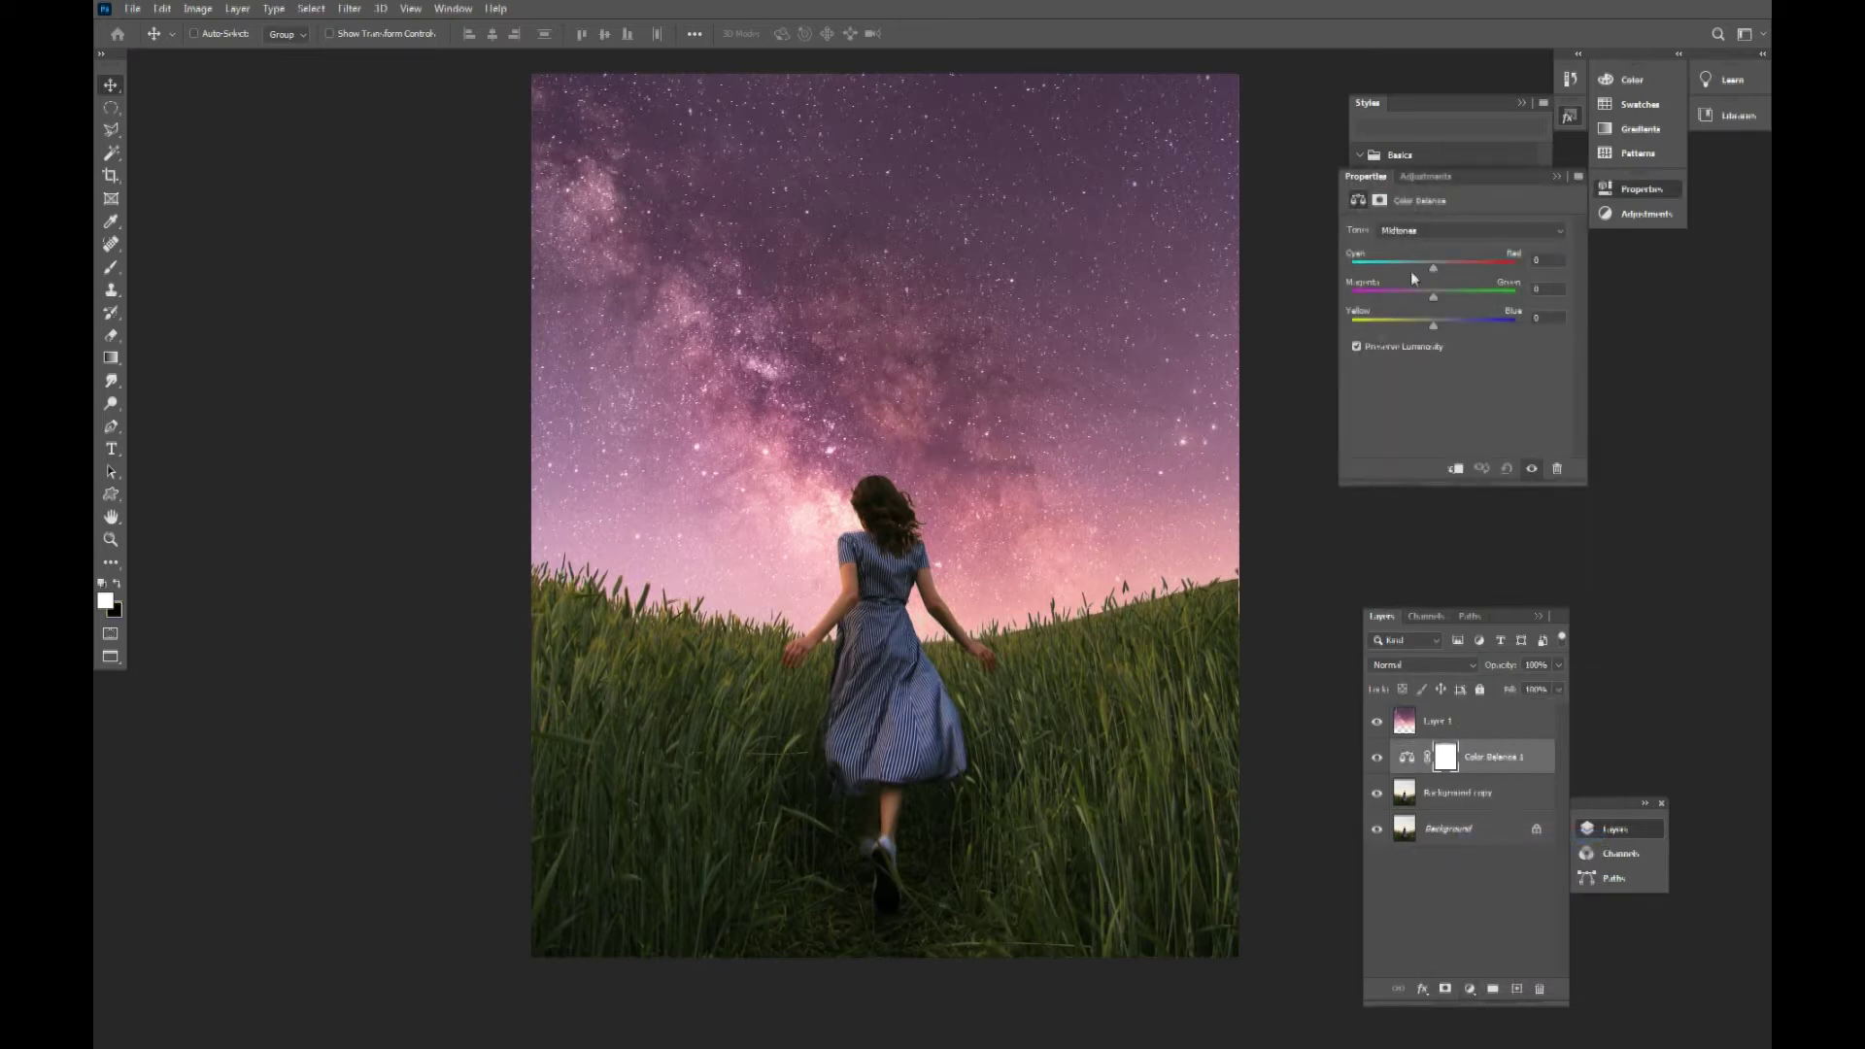
pyautogui.moveTo(1501, 188); pyautogui.dragTo(1265, 222)
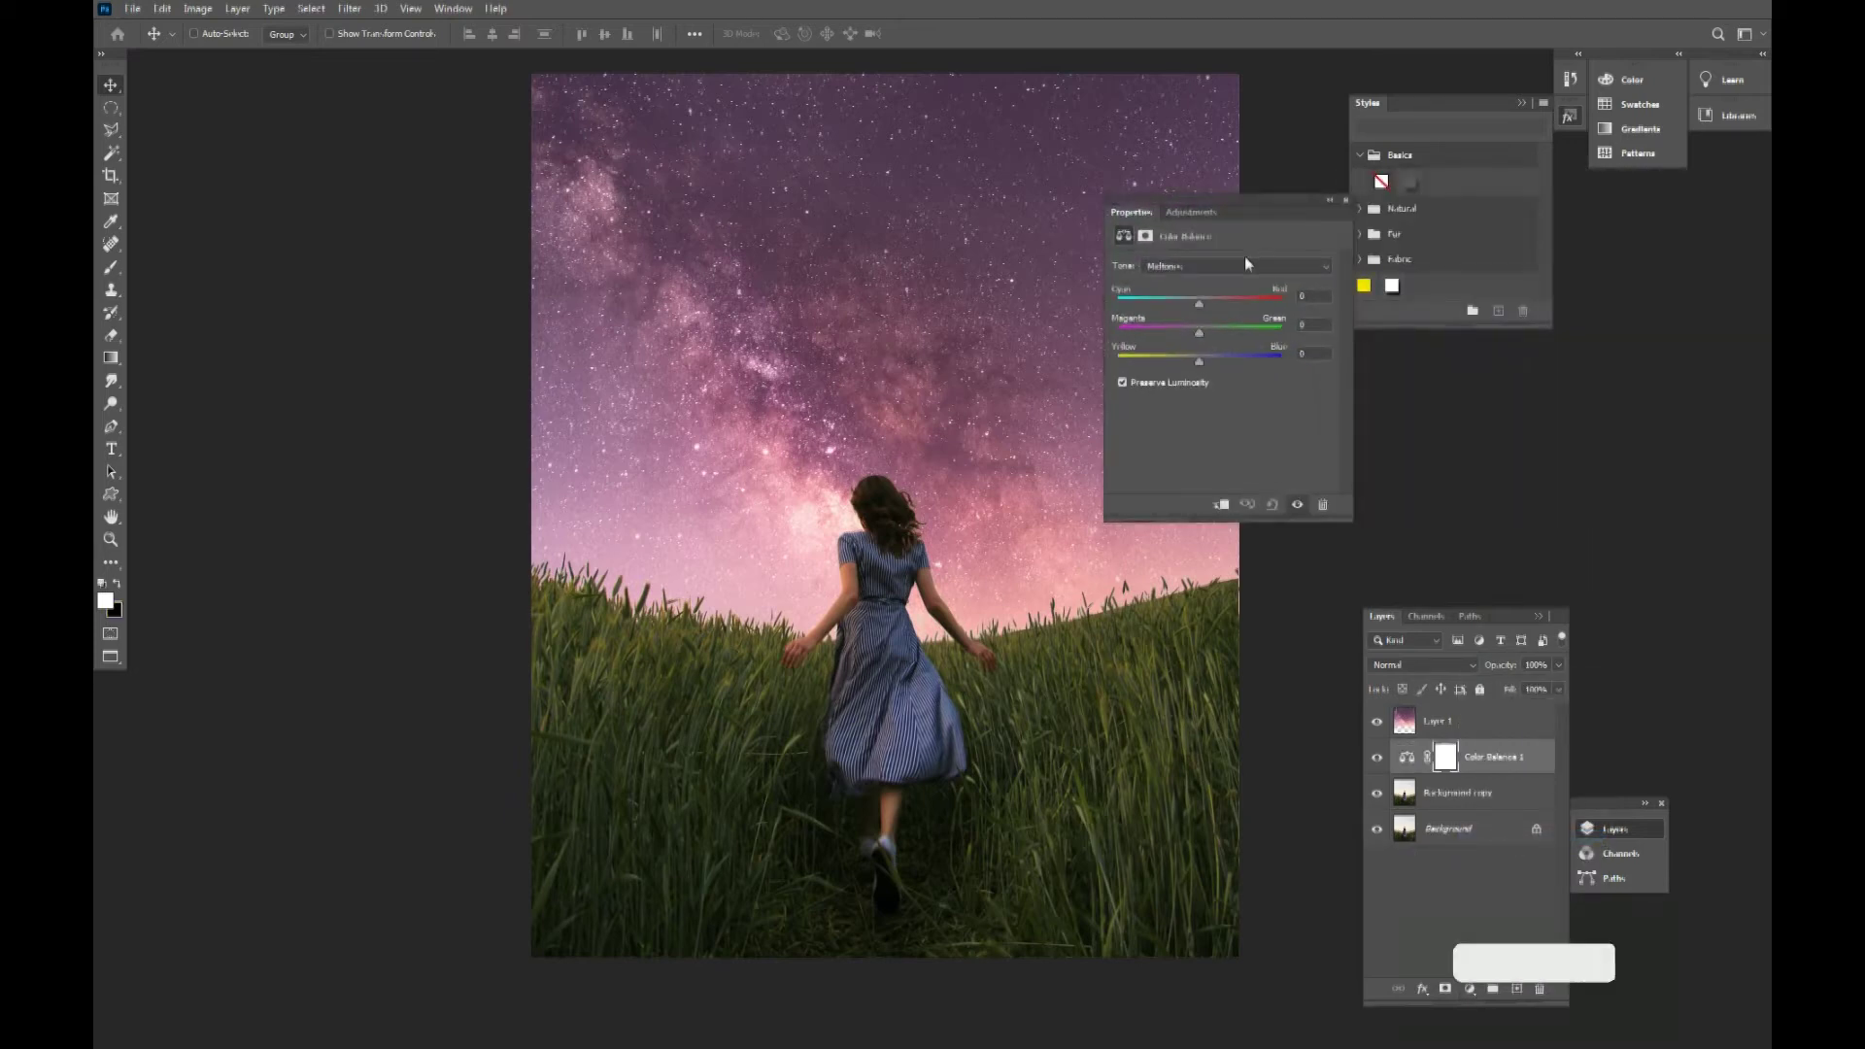
# Balance the shadows with Cyan–Red at +2, Magenta–Green at -24, and Yellow–Blue slightly toward blue
pyautogui.click(1248, 268)
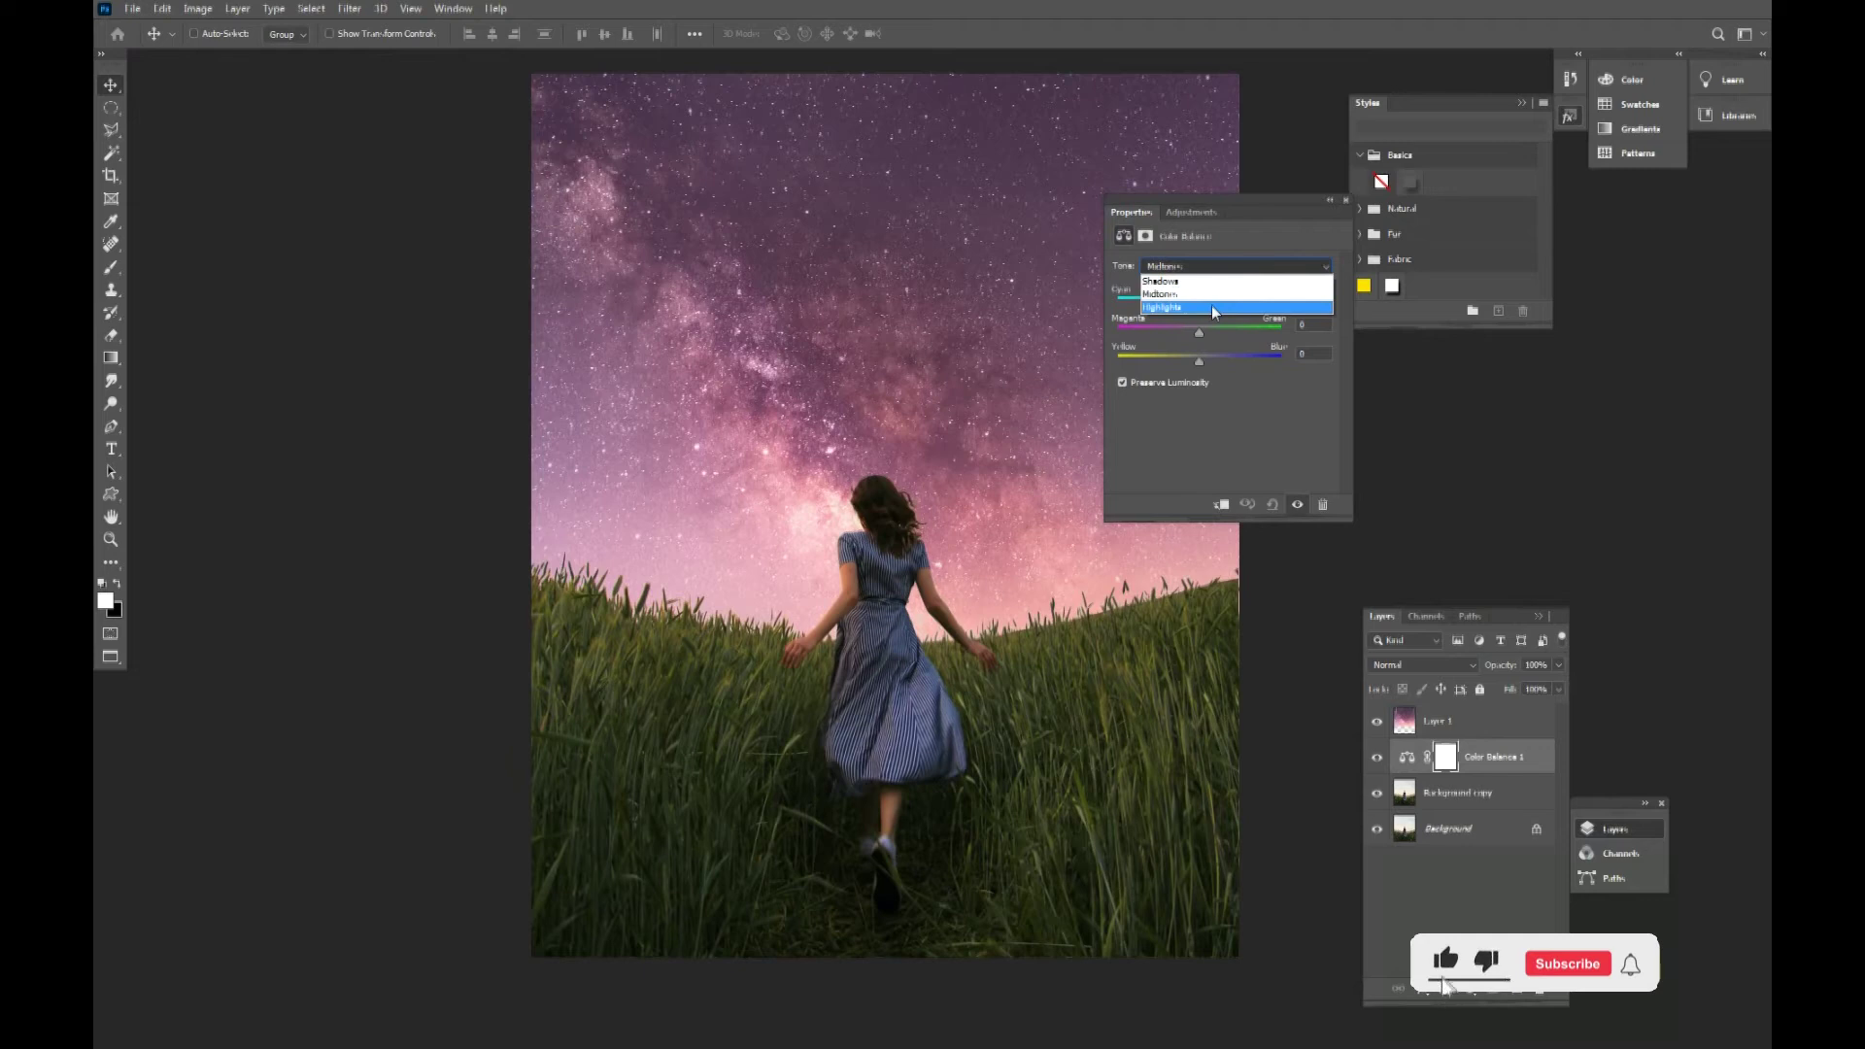
pyautogui.click(1216, 289)
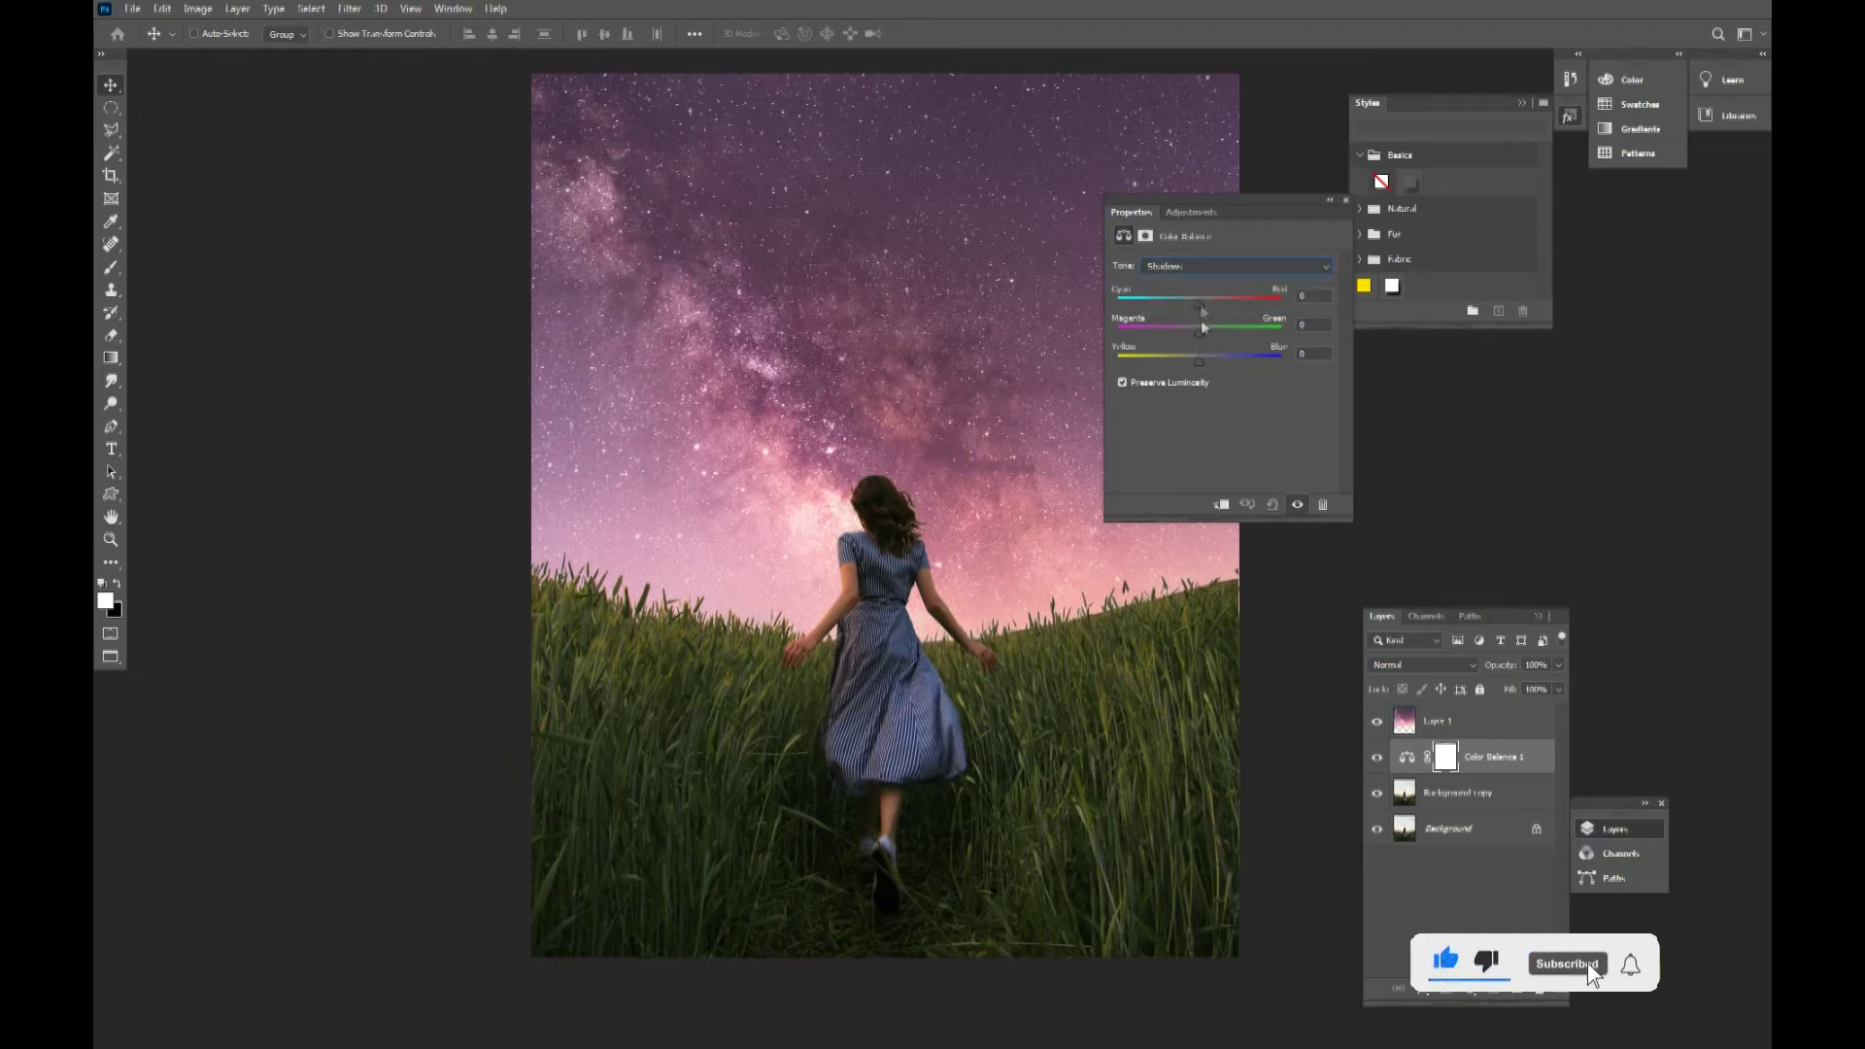
pyautogui.moveTo(1200, 335); pyautogui.dragTo(1182, 336)
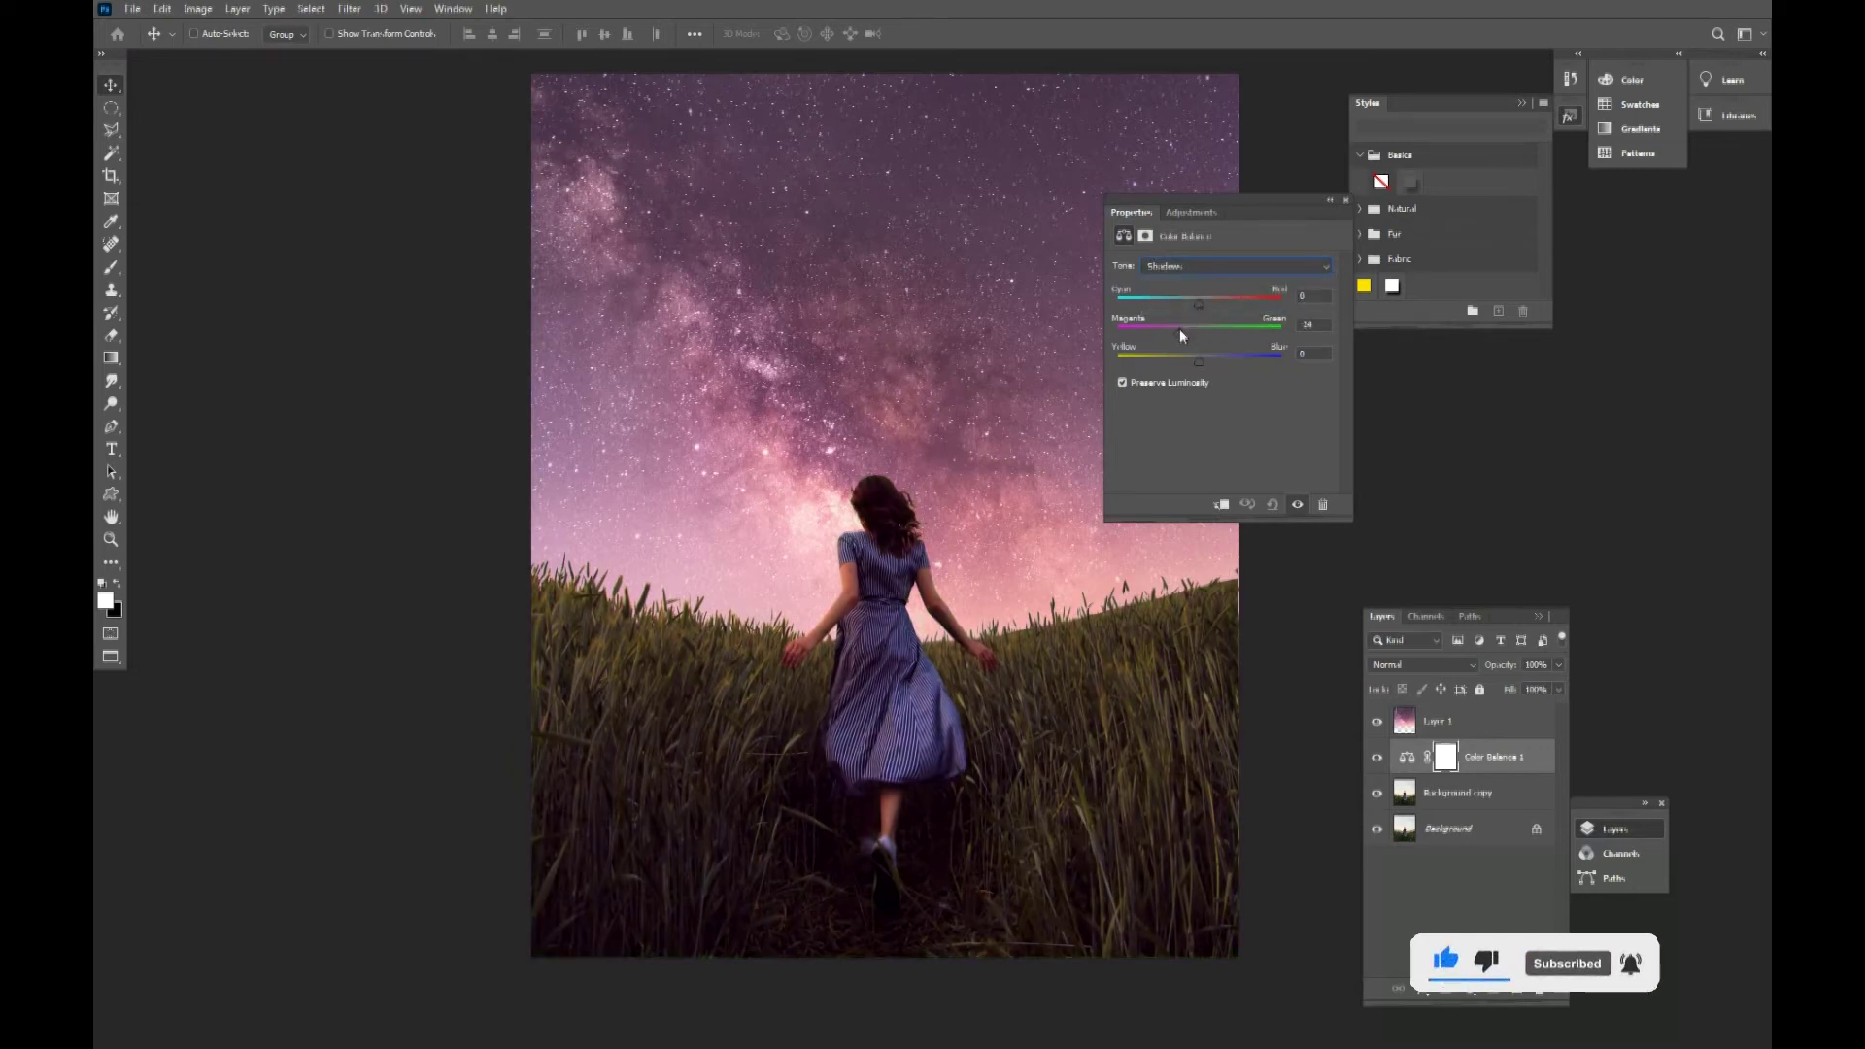
pyautogui.moveTo(1199, 309); pyautogui.dragTo(1202, 311)
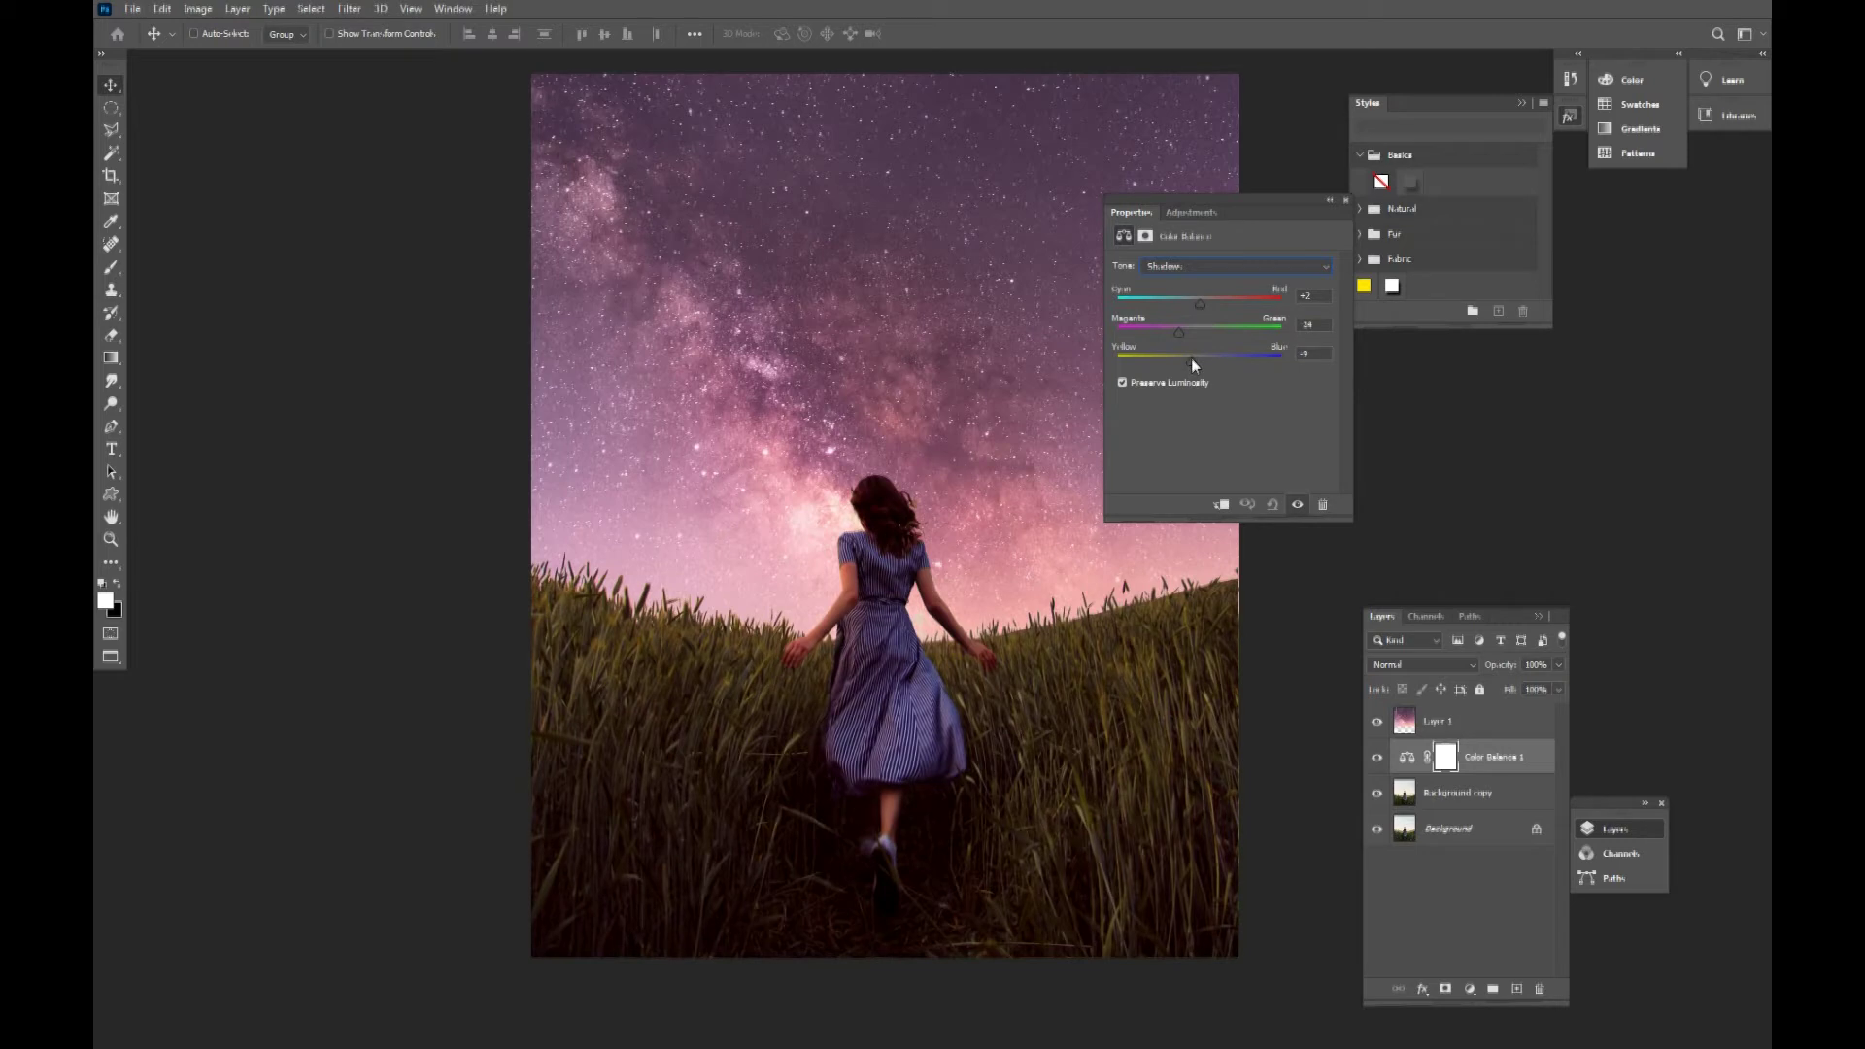
pyautogui.moveTo(1195, 360); pyautogui.dragTo(1203, 358)
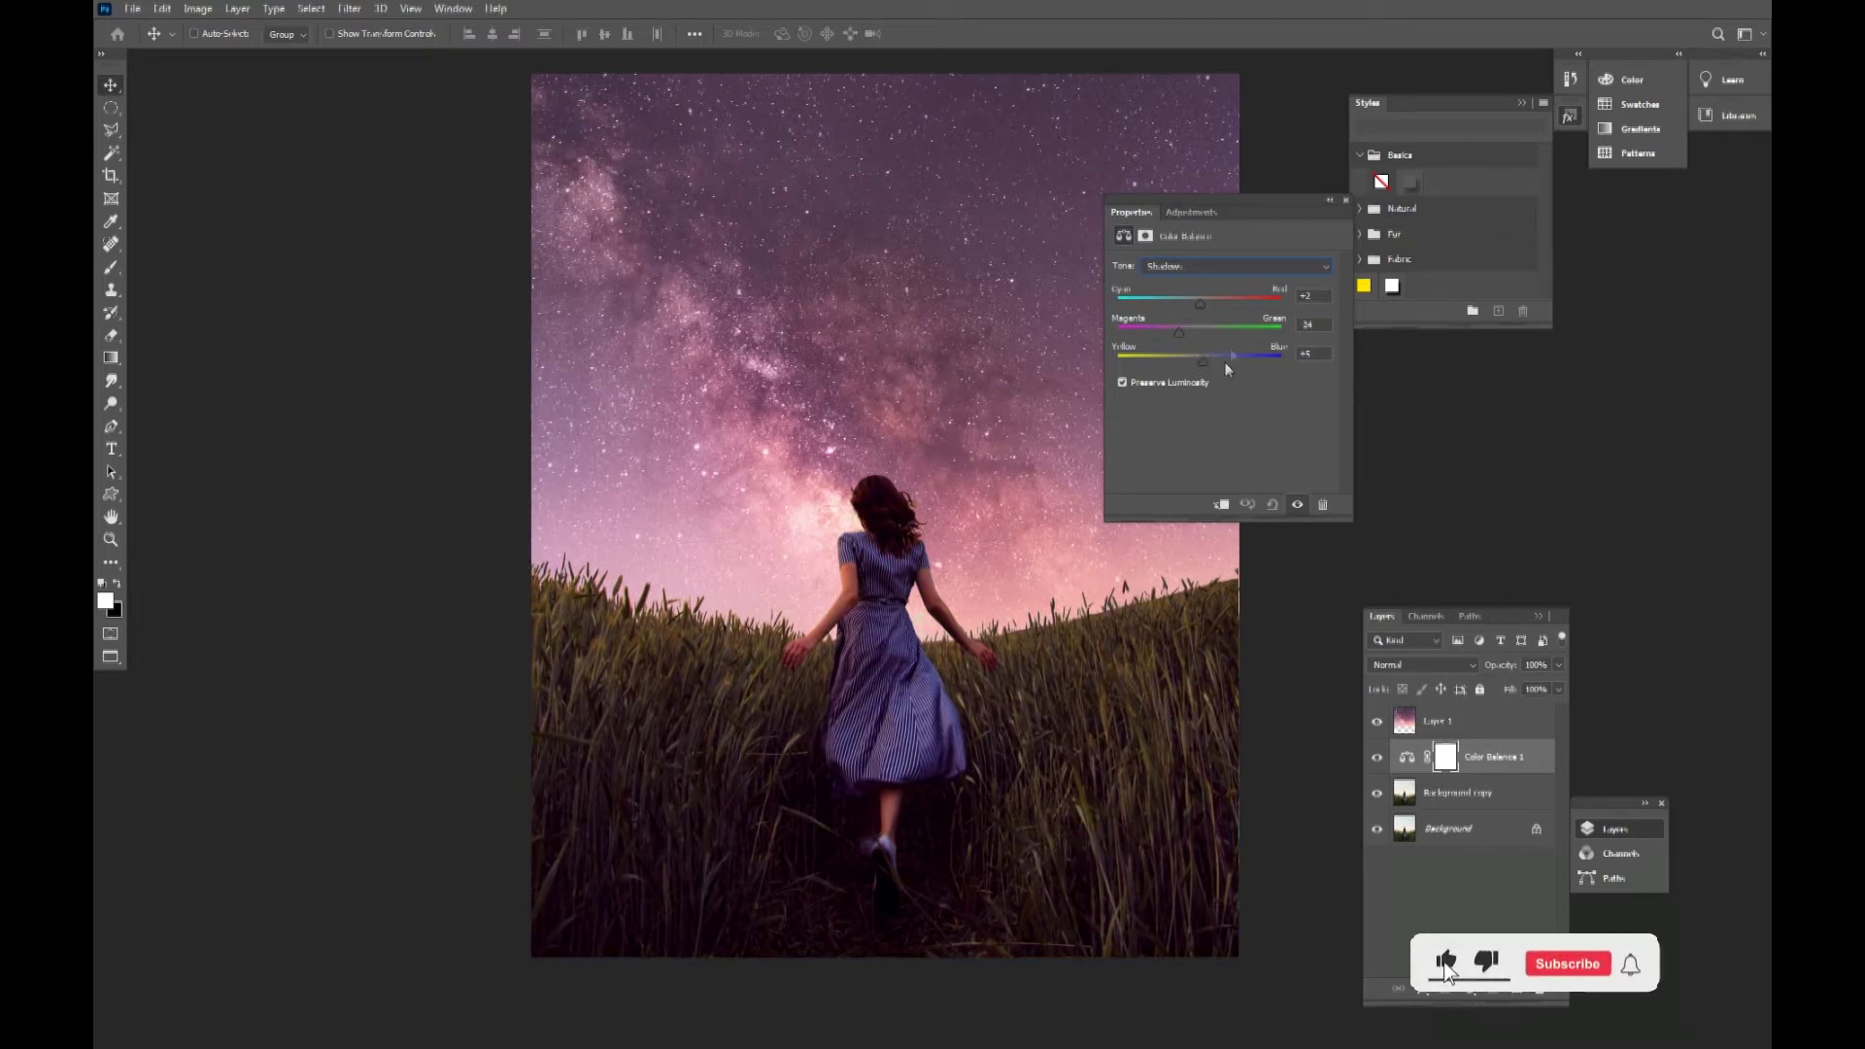
# Balance the midtones with Cyan–Red at +1, Magenta–Green at -16 and Yellow–Blue at -13
pyautogui.click(1272, 266)
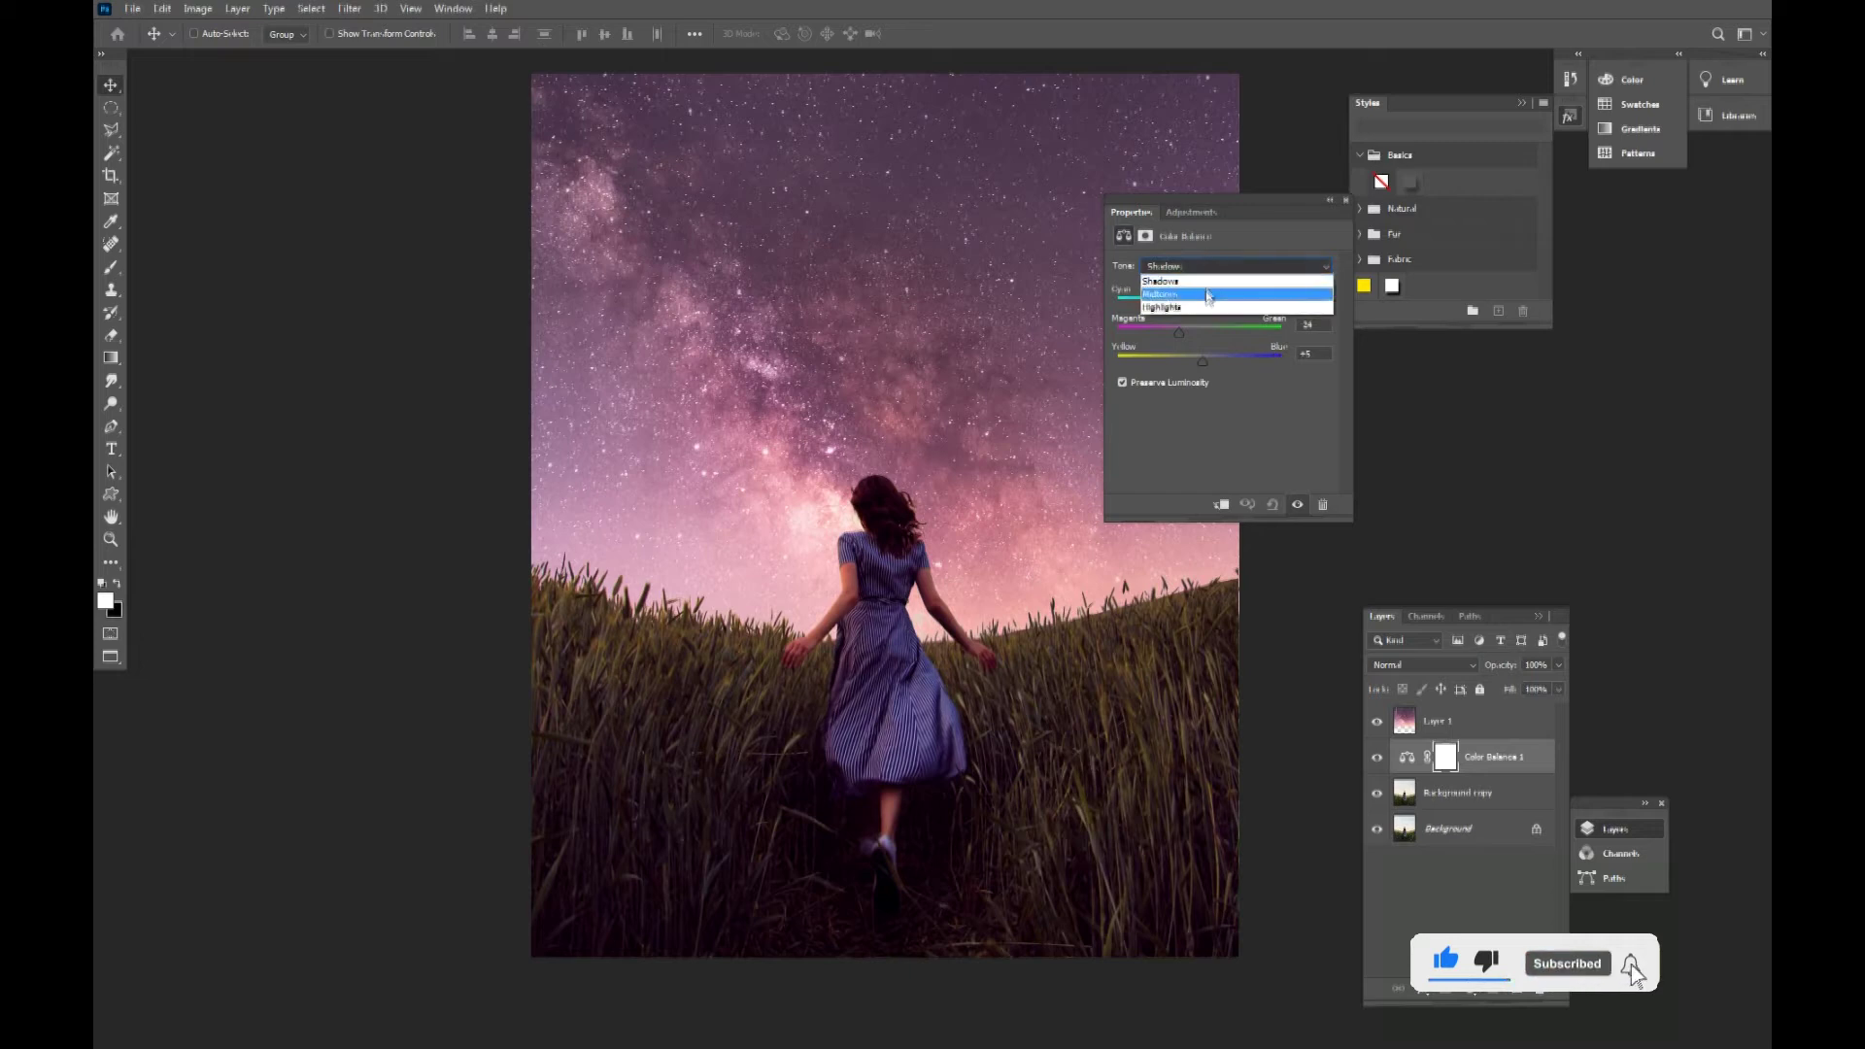
pyautogui.click(1209, 294)
pyautogui.moveTo(1191, 303); pyautogui.dragTo(1187, 358)
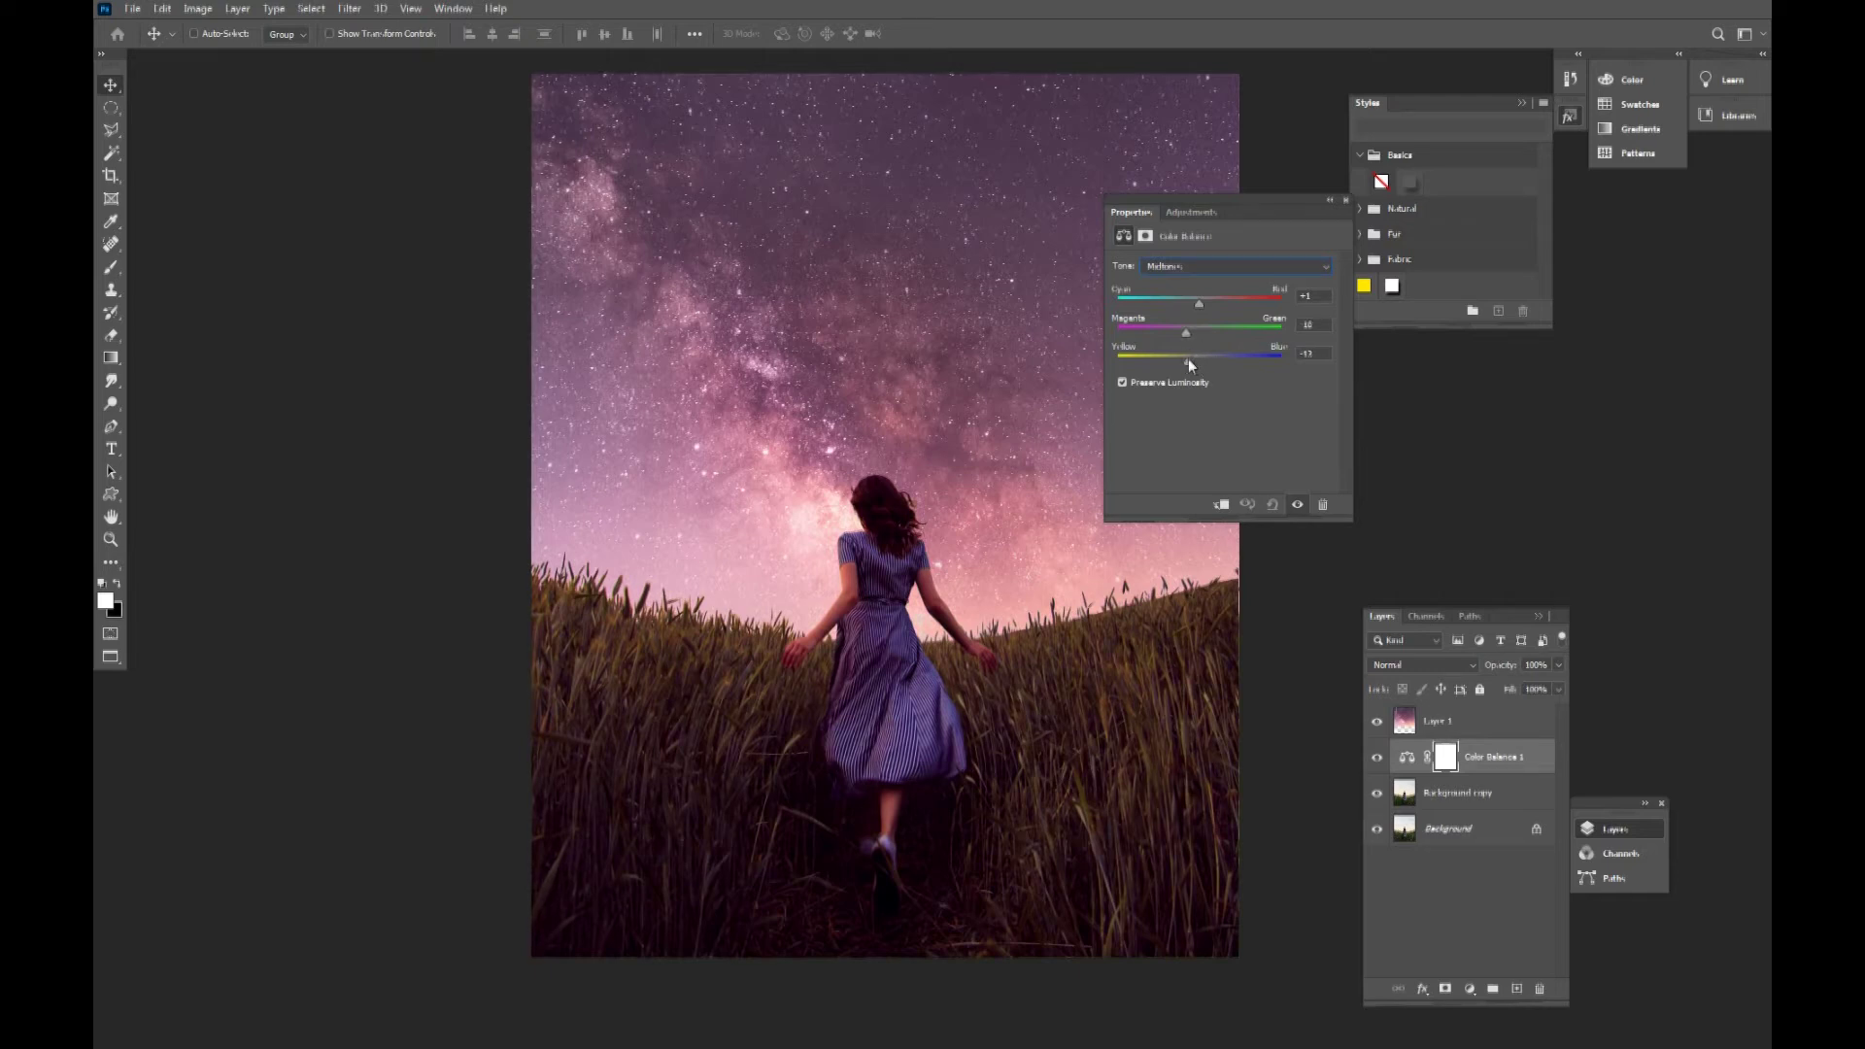
# Balance the highlights with Cyan–Red at +2, Magenta–Green at +3 and Yellow–Blue at -16, and collapse the adjustment settings
pyautogui.click(1185, 265)
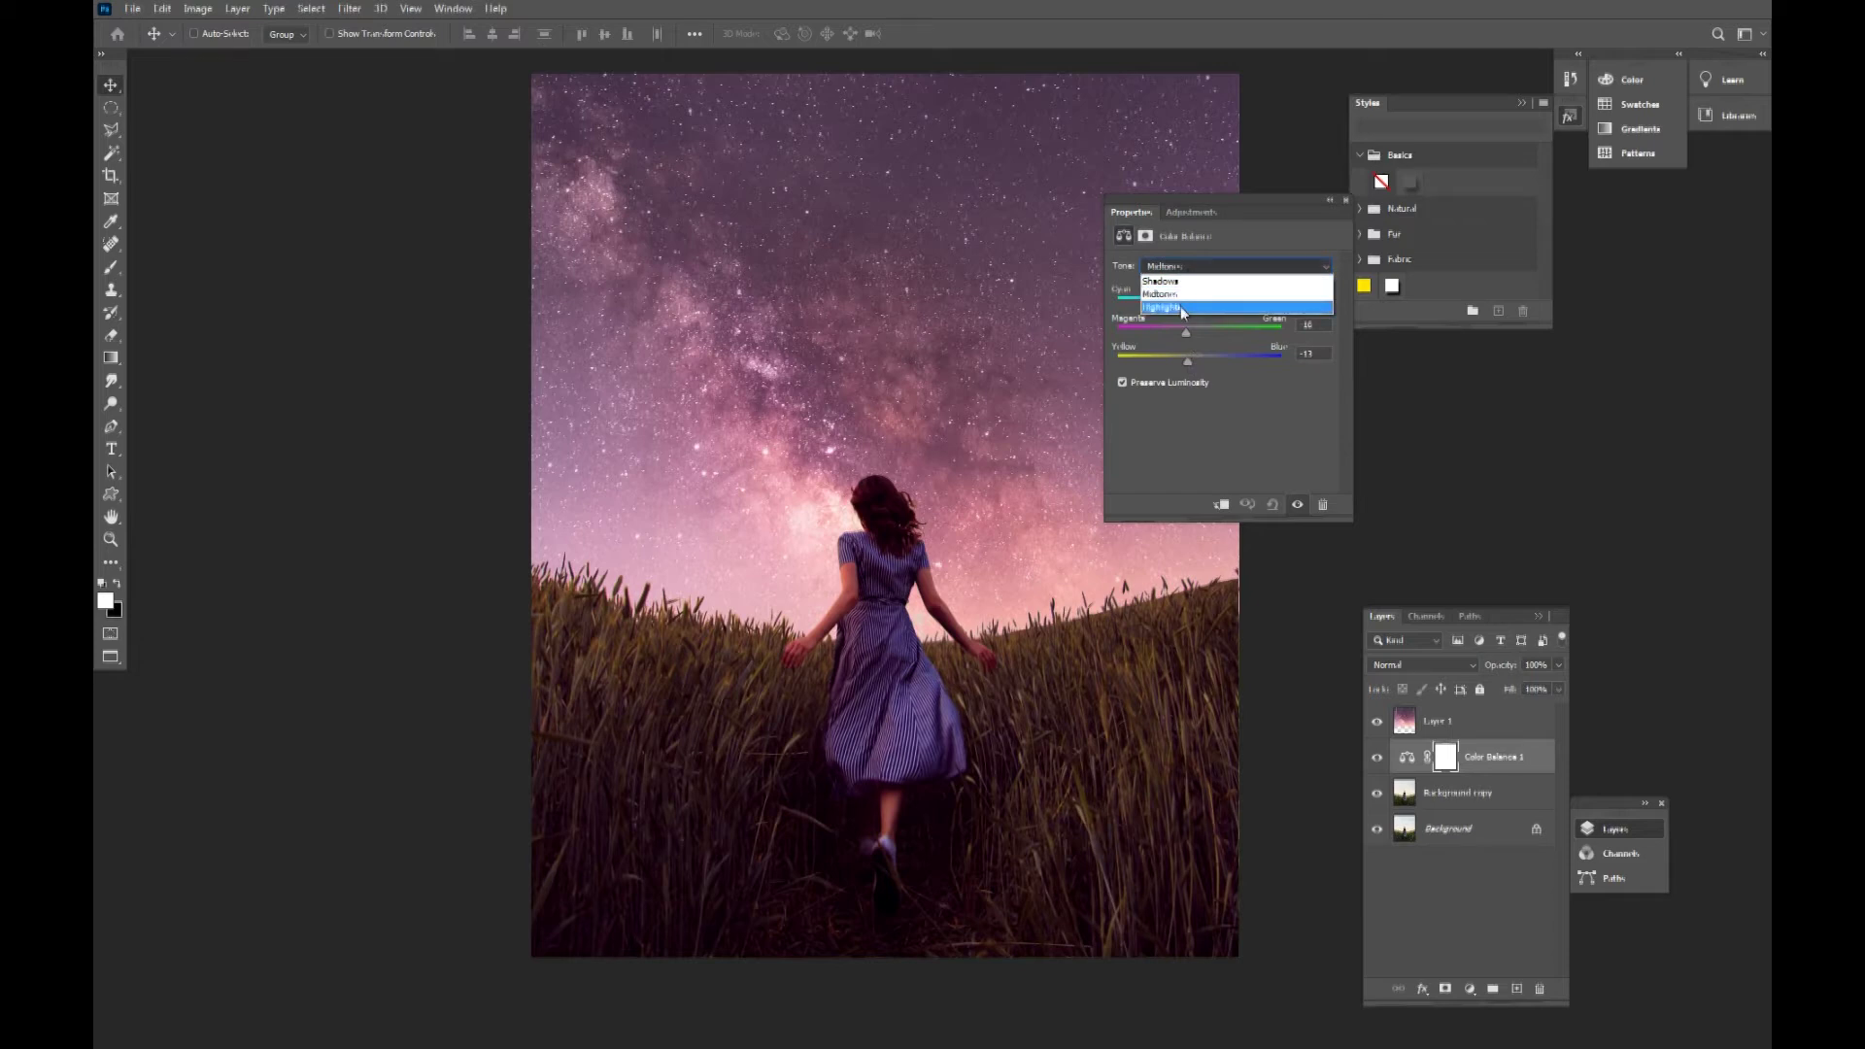
pyautogui.click(1182, 307)
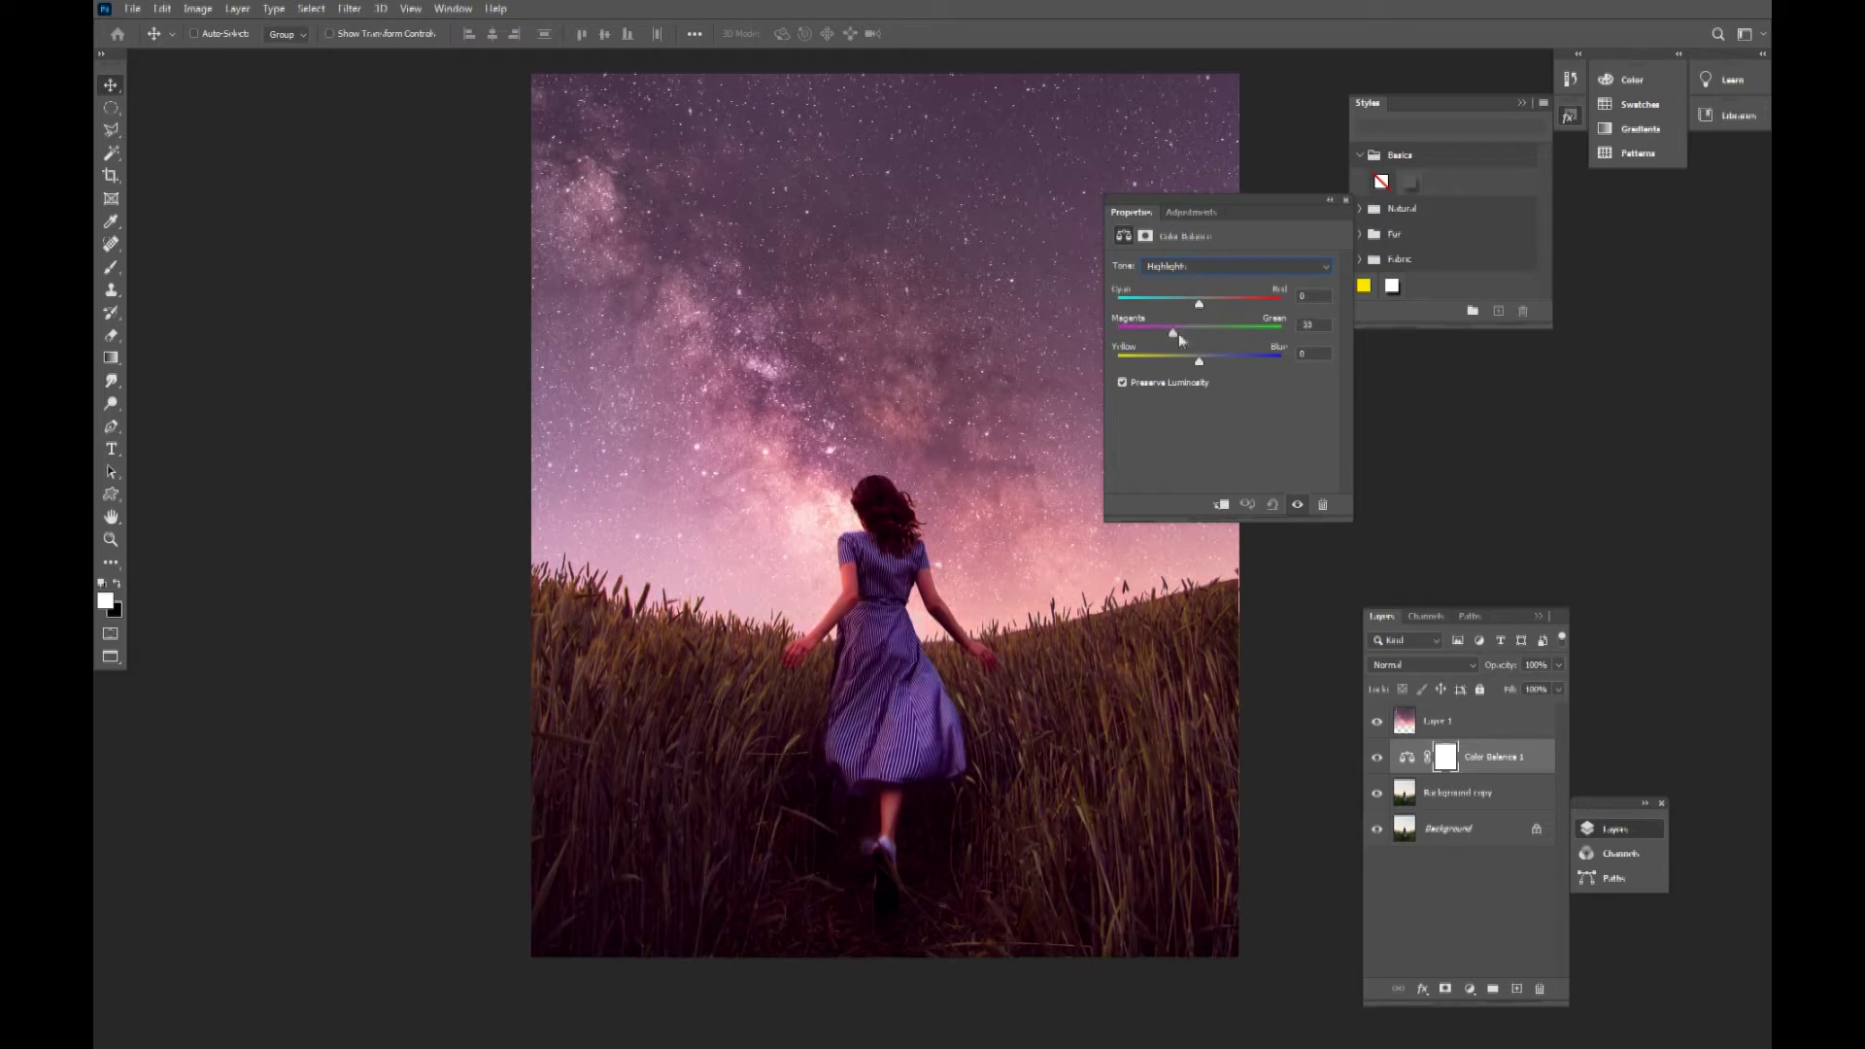
pyautogui.moveTo(1206, 340)
pyautogui.mouseDown()
pyautogui.moveTo(1204, 305)
pyautogui.moveTo(1214, 358)
pyautogui.moveTo(1188, 362)
pyautogui.mouseUp()
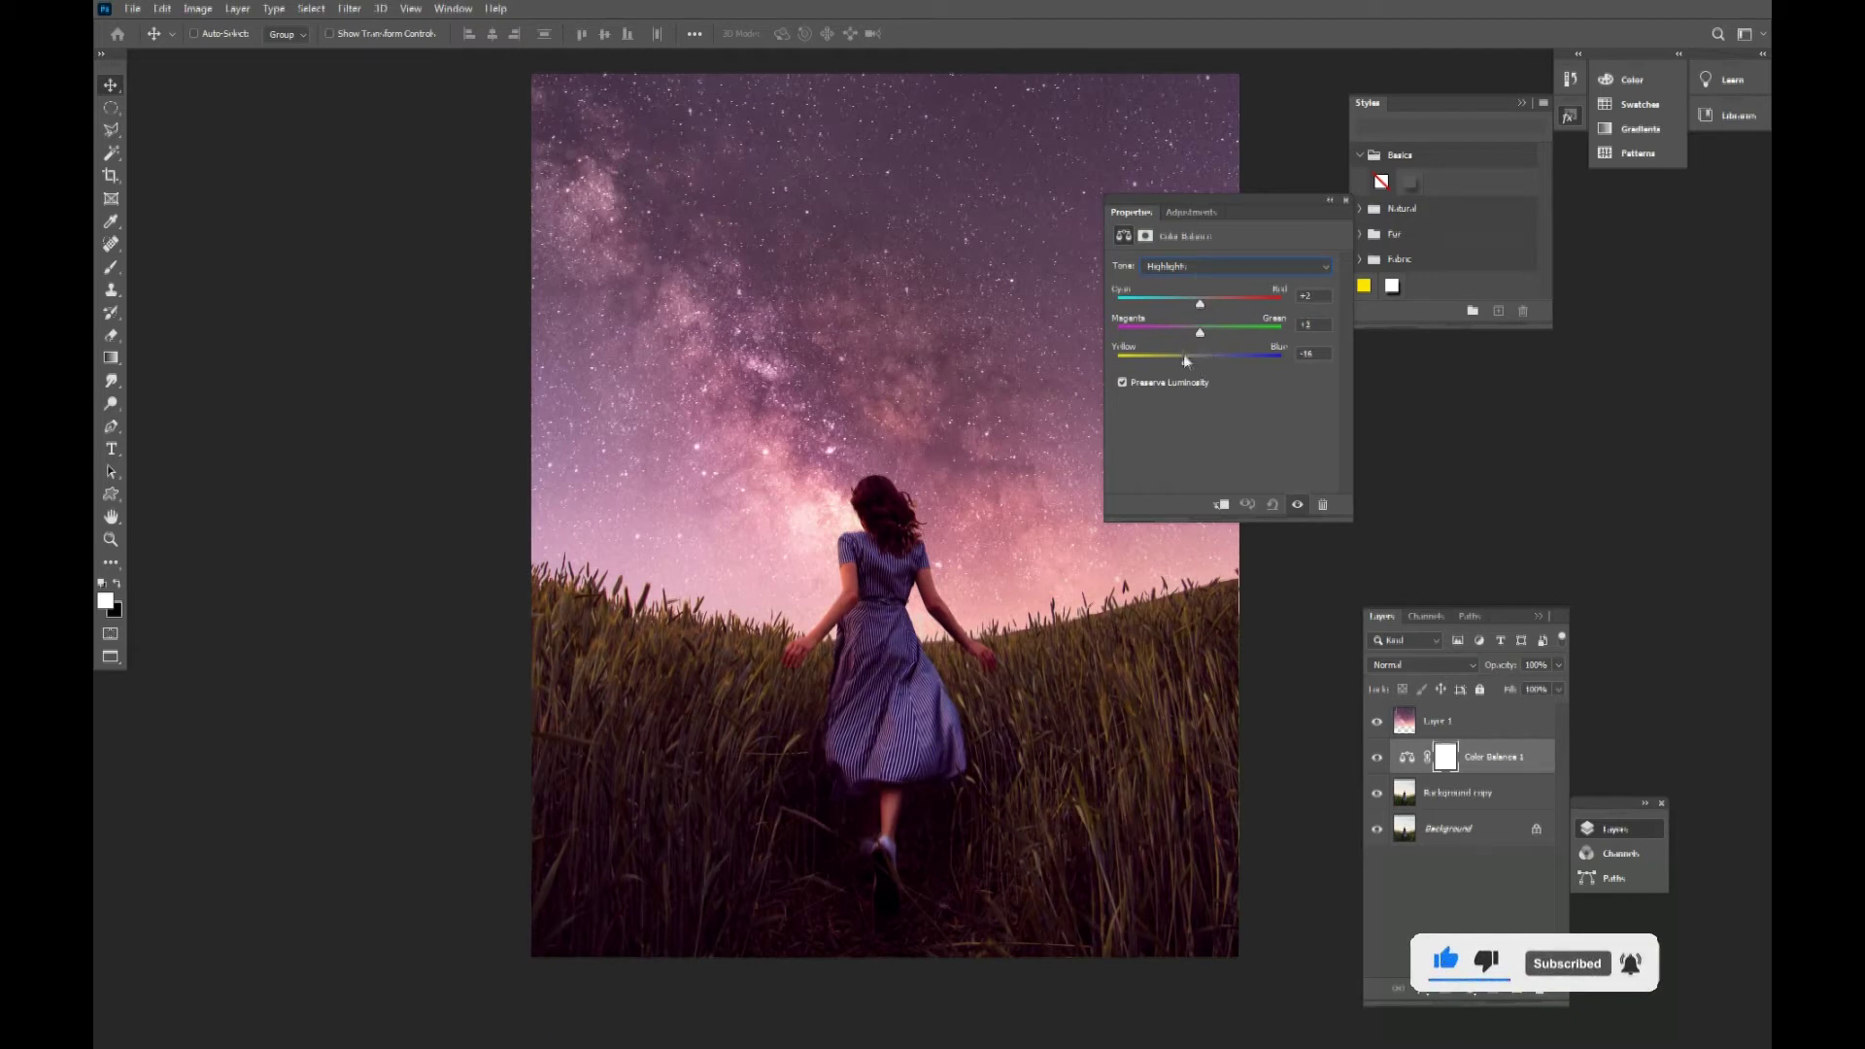
pyautogui.click(1329, 200)
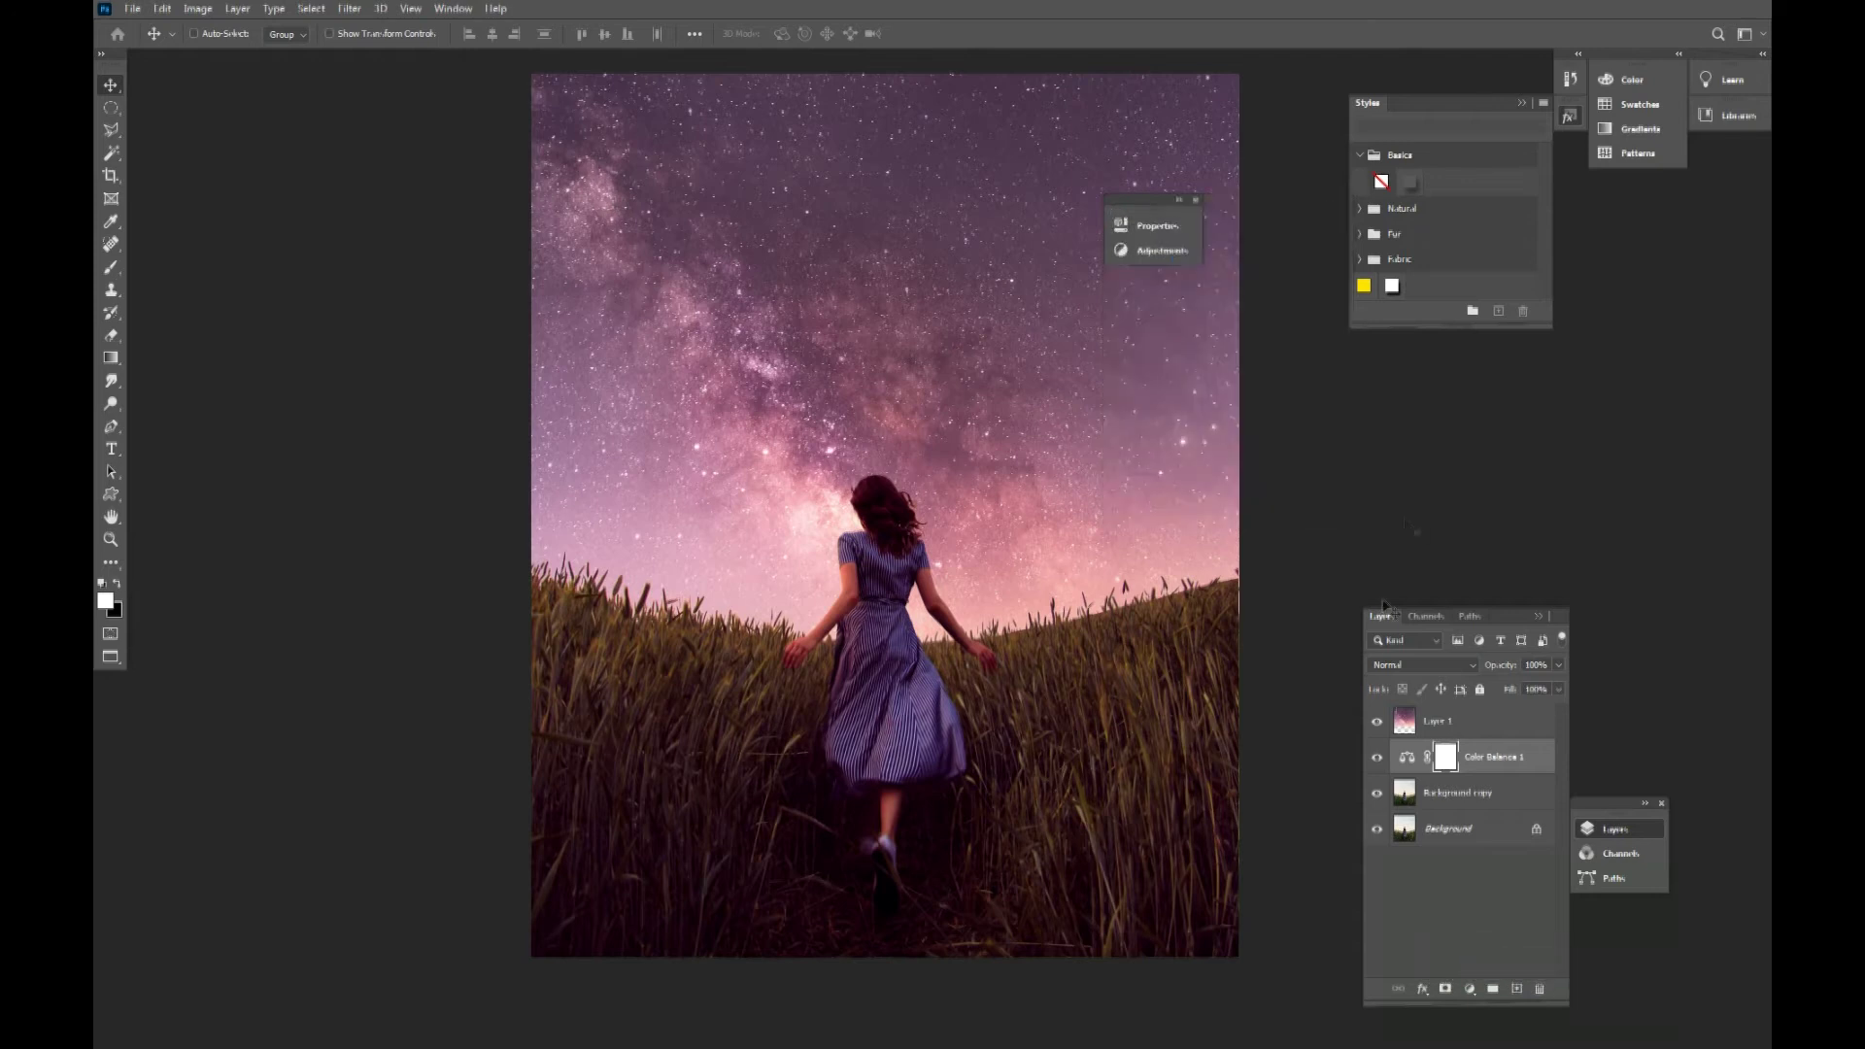
# Compare the image with and without the Color Balance adjustment by switching its visibility off and on
pyautogui.click(1380, 758)
pyautogui.click(1379, 757)
pyautogui.click(1377, 769)
pyautogui.click(1375, 768)
pyautogui.click(1372, 769)
pyautogui.click(1376, 758)
# Apply a light Gaussian Blur with a radius below 4 pixels to the sky on Layer 1
pyautogui.click(1438, 723)
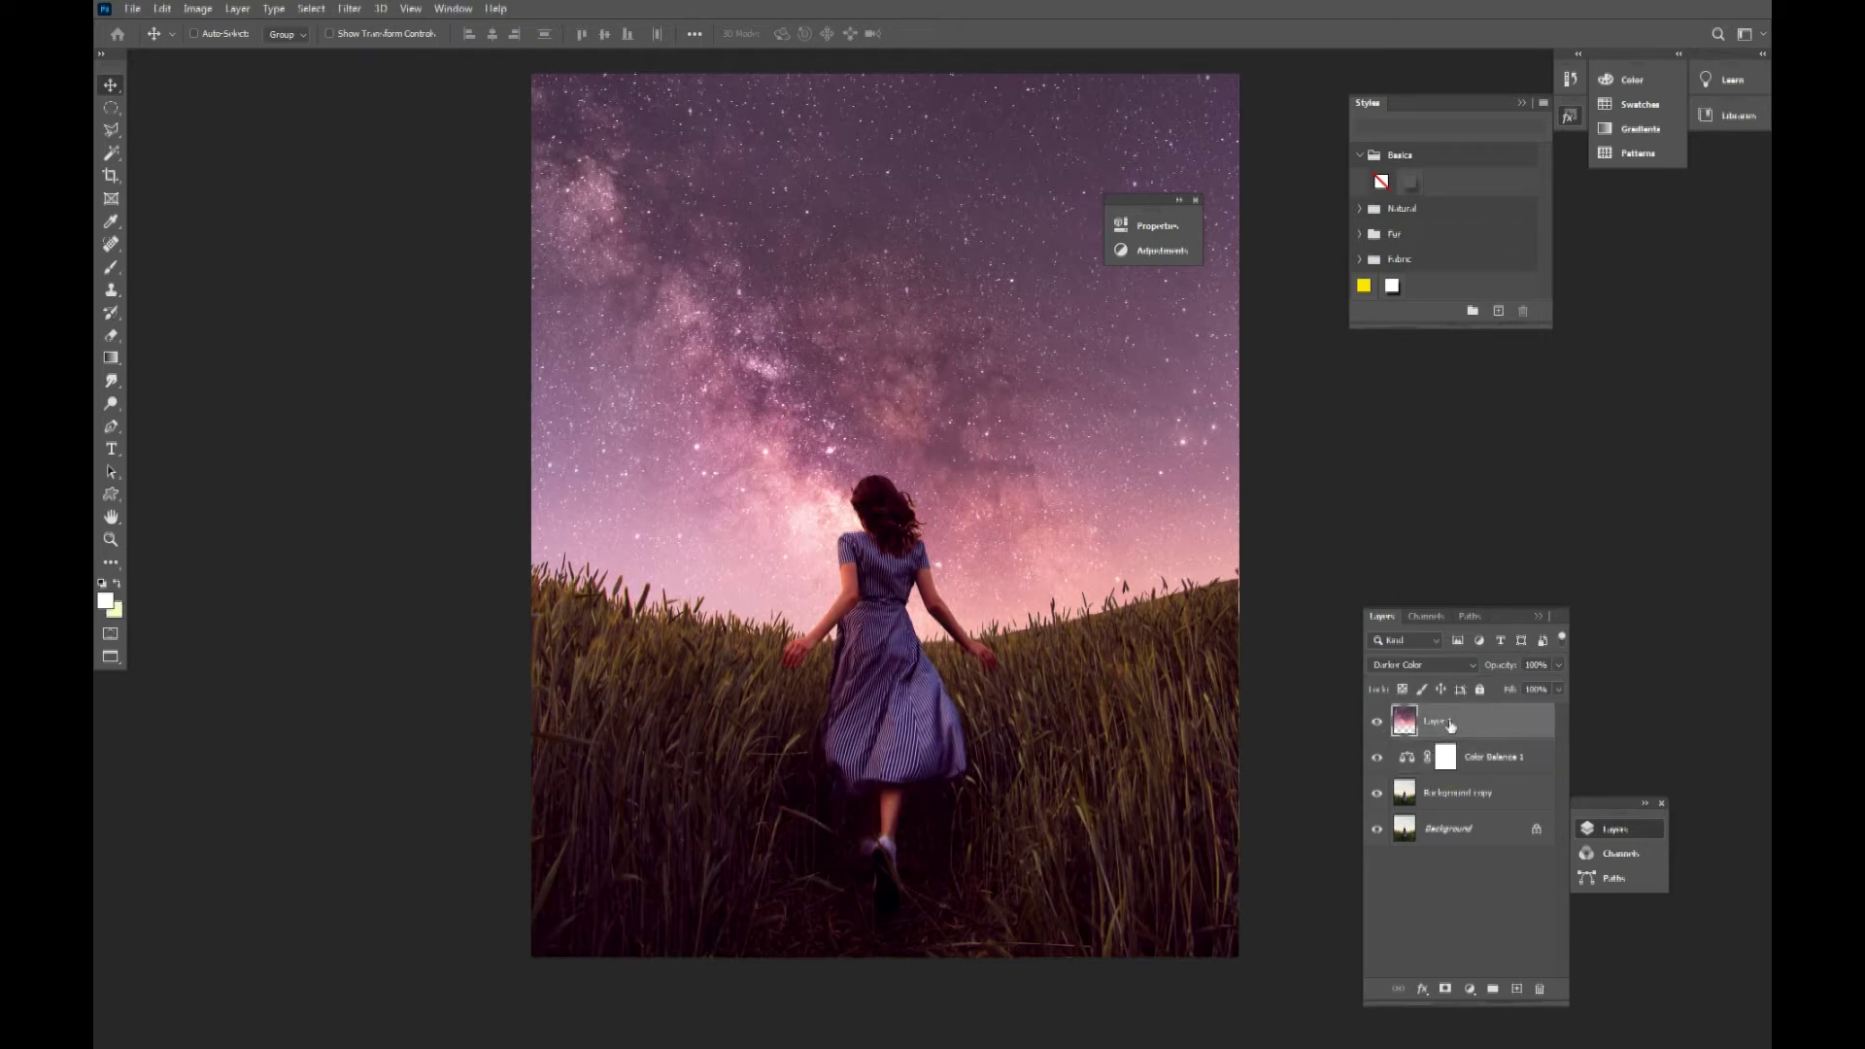
pyautogui.click(349, 9)
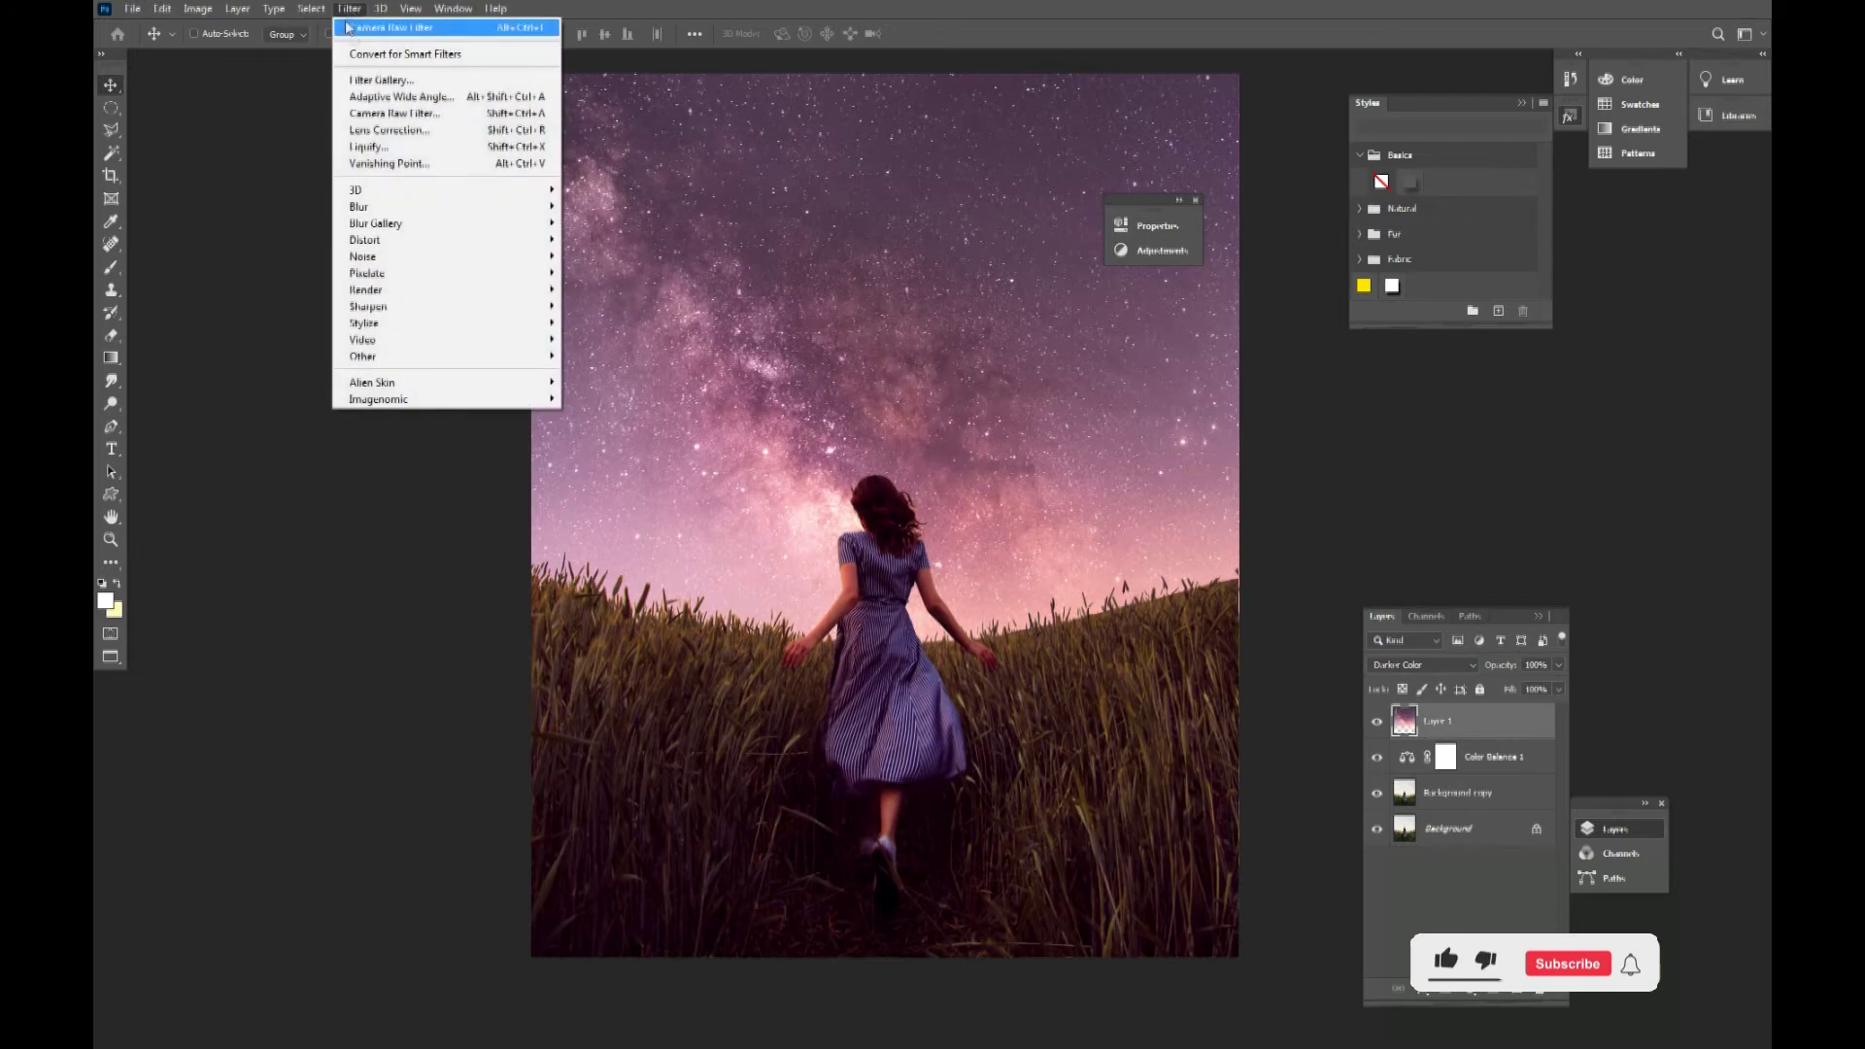
pyautogui.moveTo(438, 207)
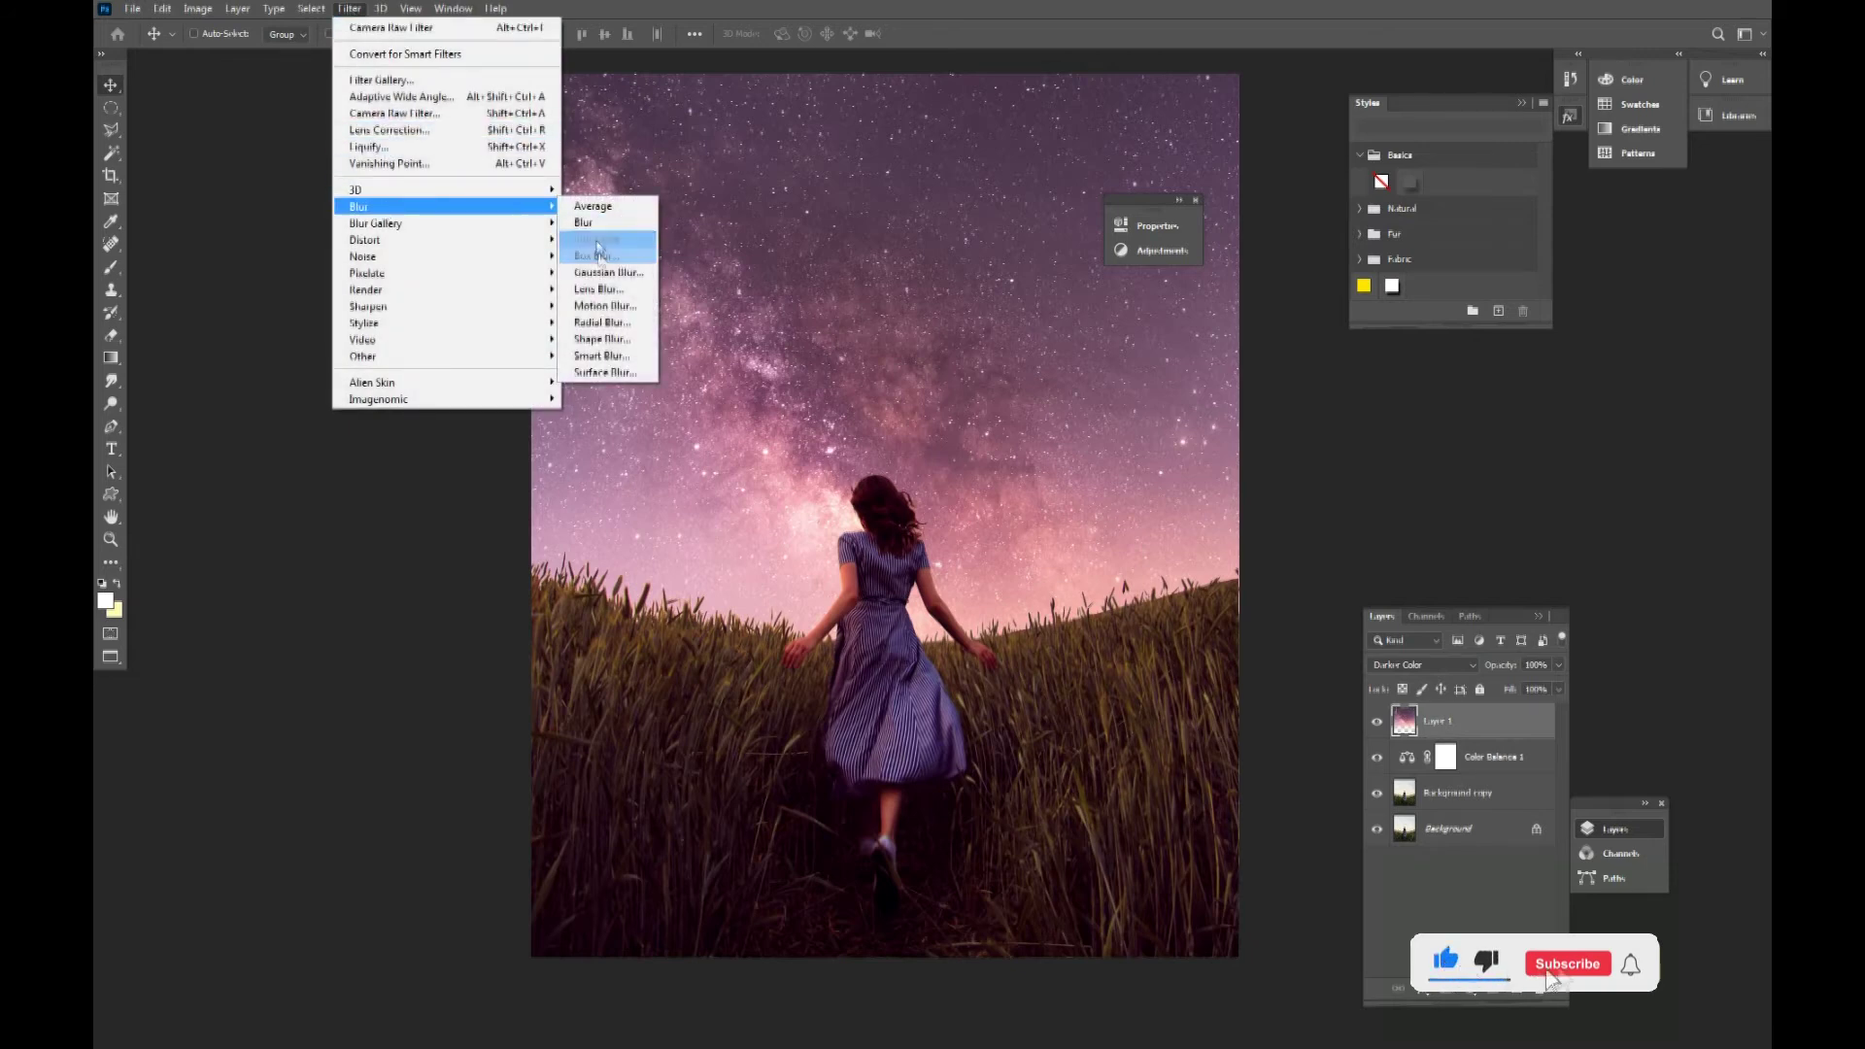
pyautogui.click(603, 275)
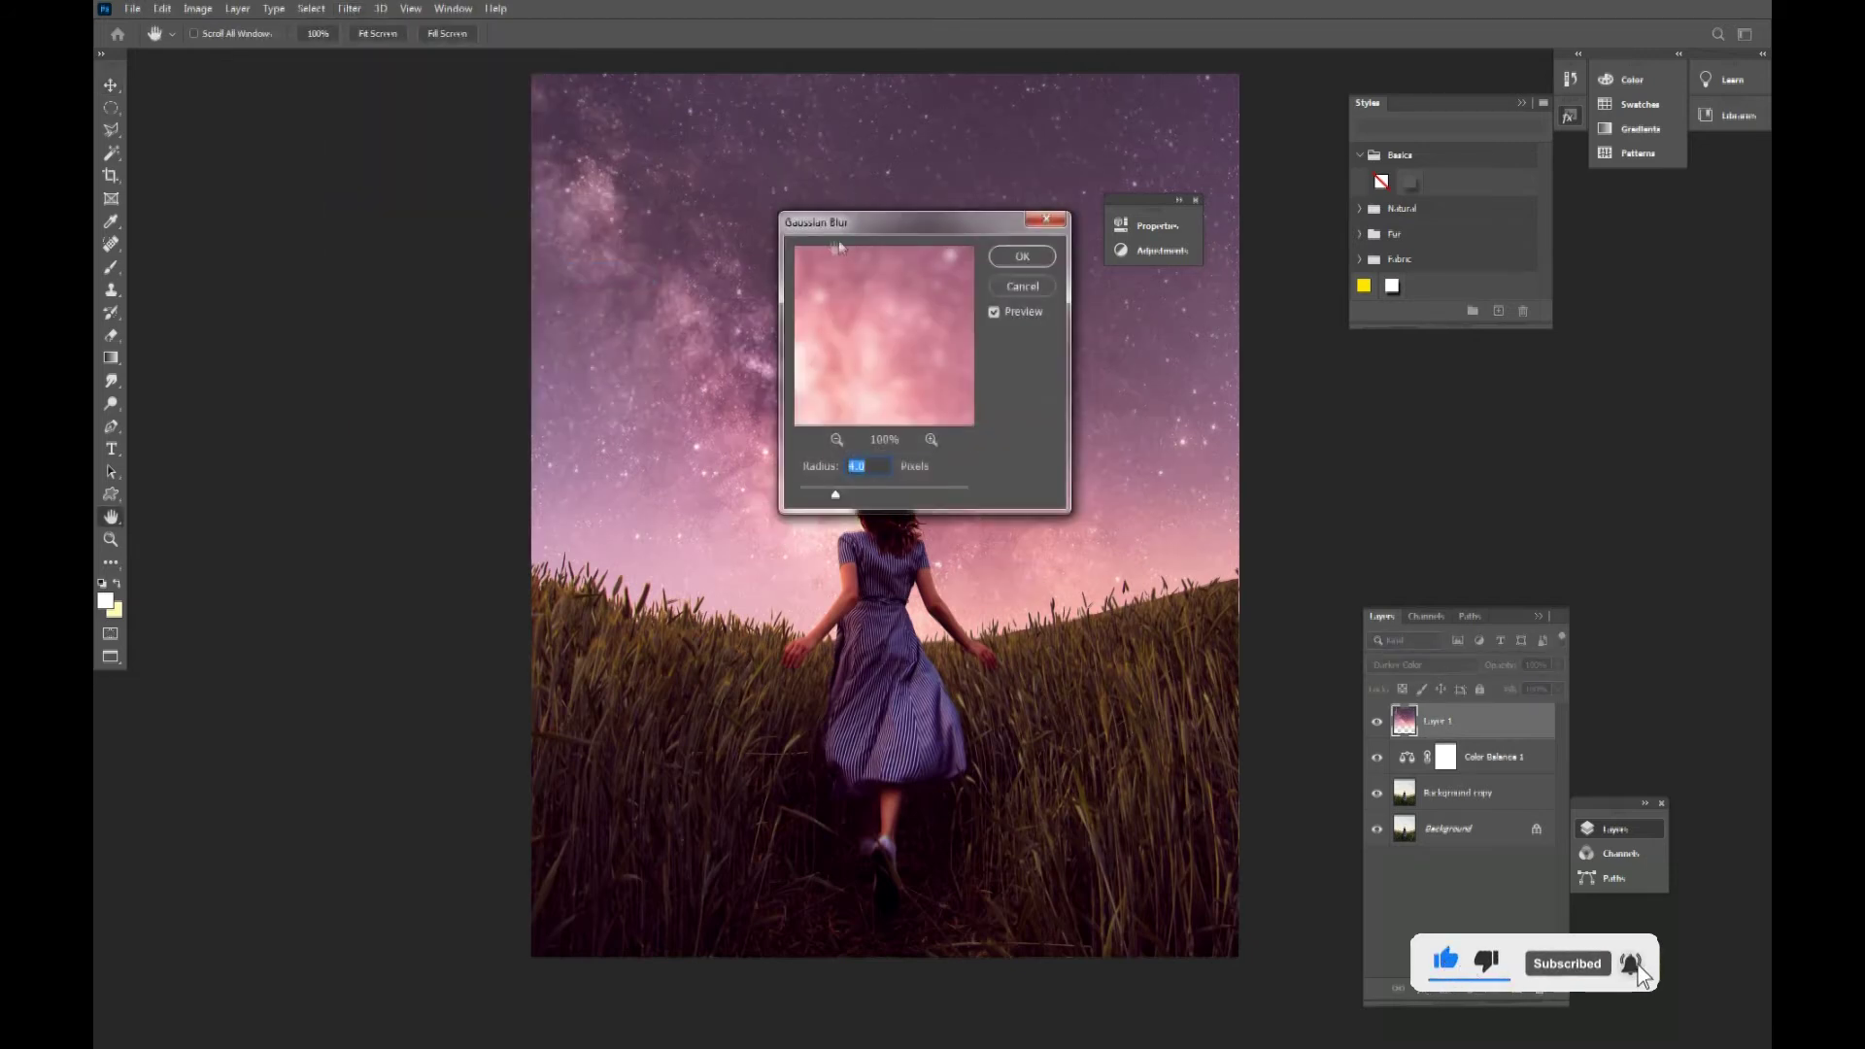
pyautogui.moveTo(841, 231); pyautogui.dragTo(970, 187)
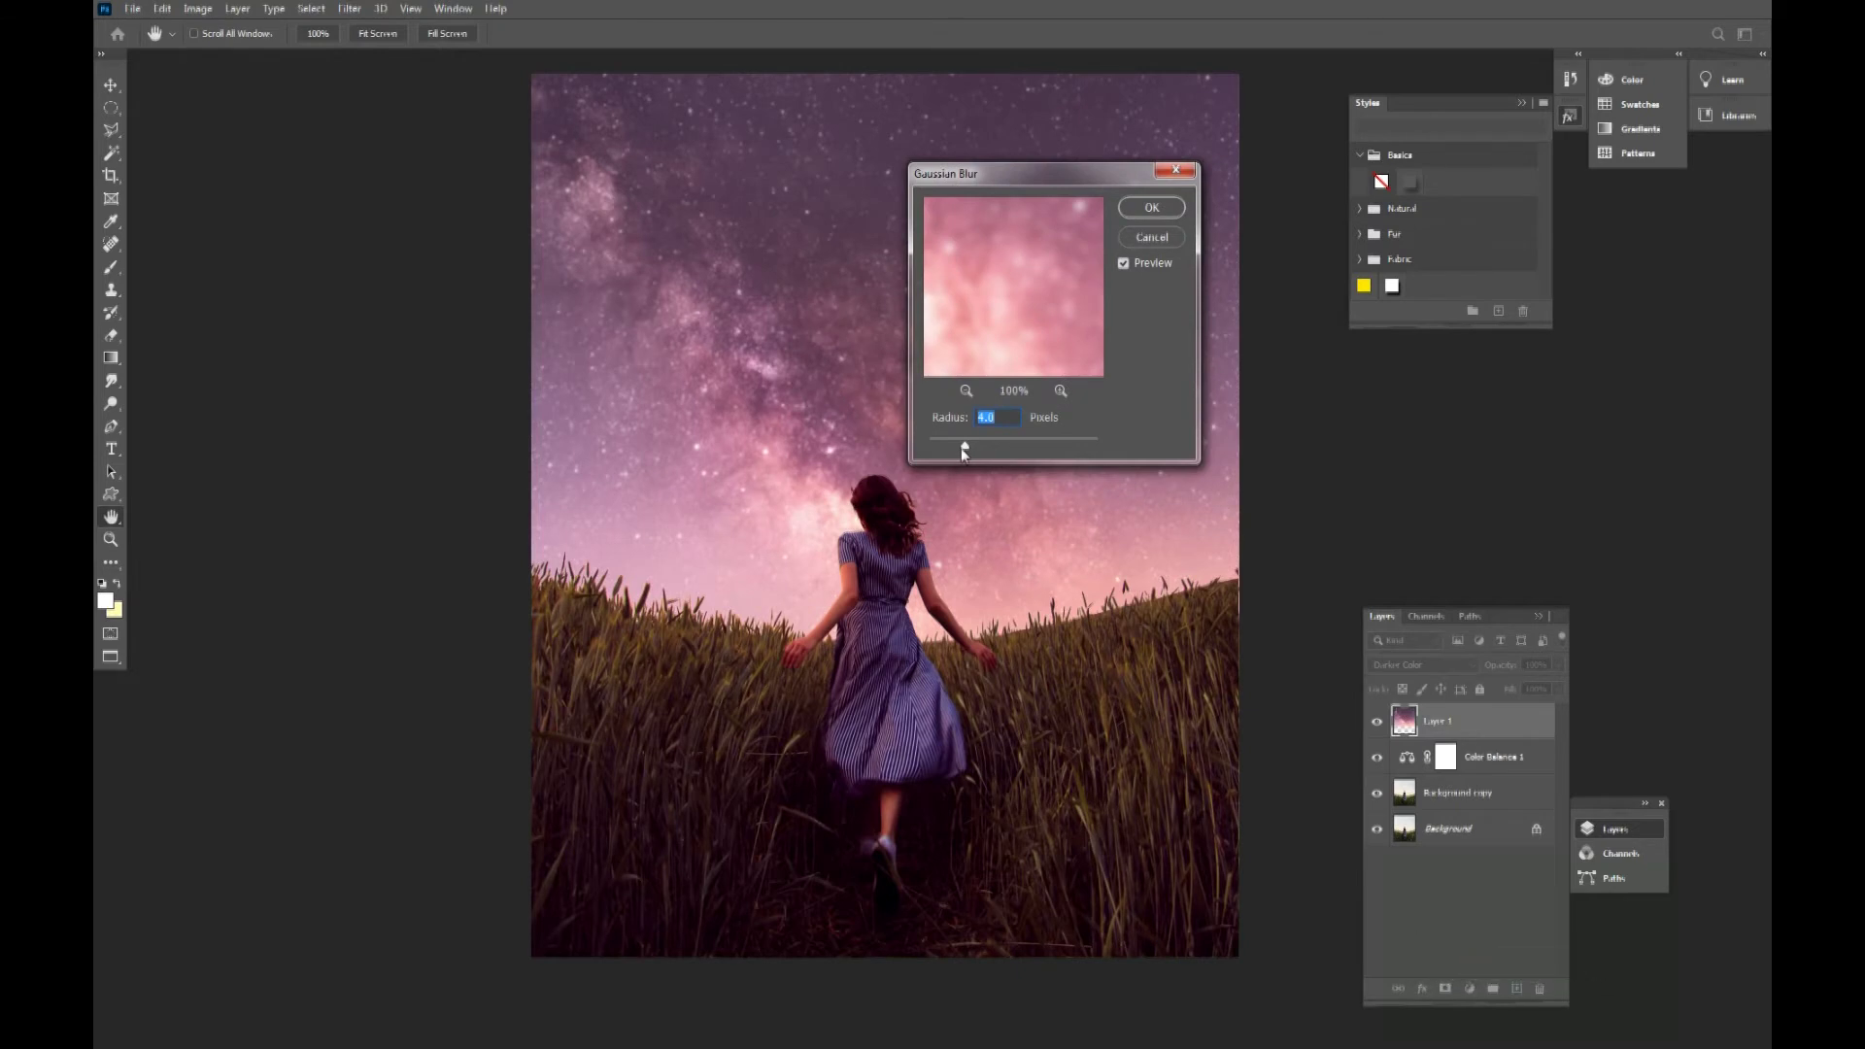
pyautogui.moveTo(953, 442); pyautogui.dragTo(952, 443)
pyautogui.moveTo(947, 445); pyautogui.dragTo(945, 445)
pyautogui.click(1149, 208)
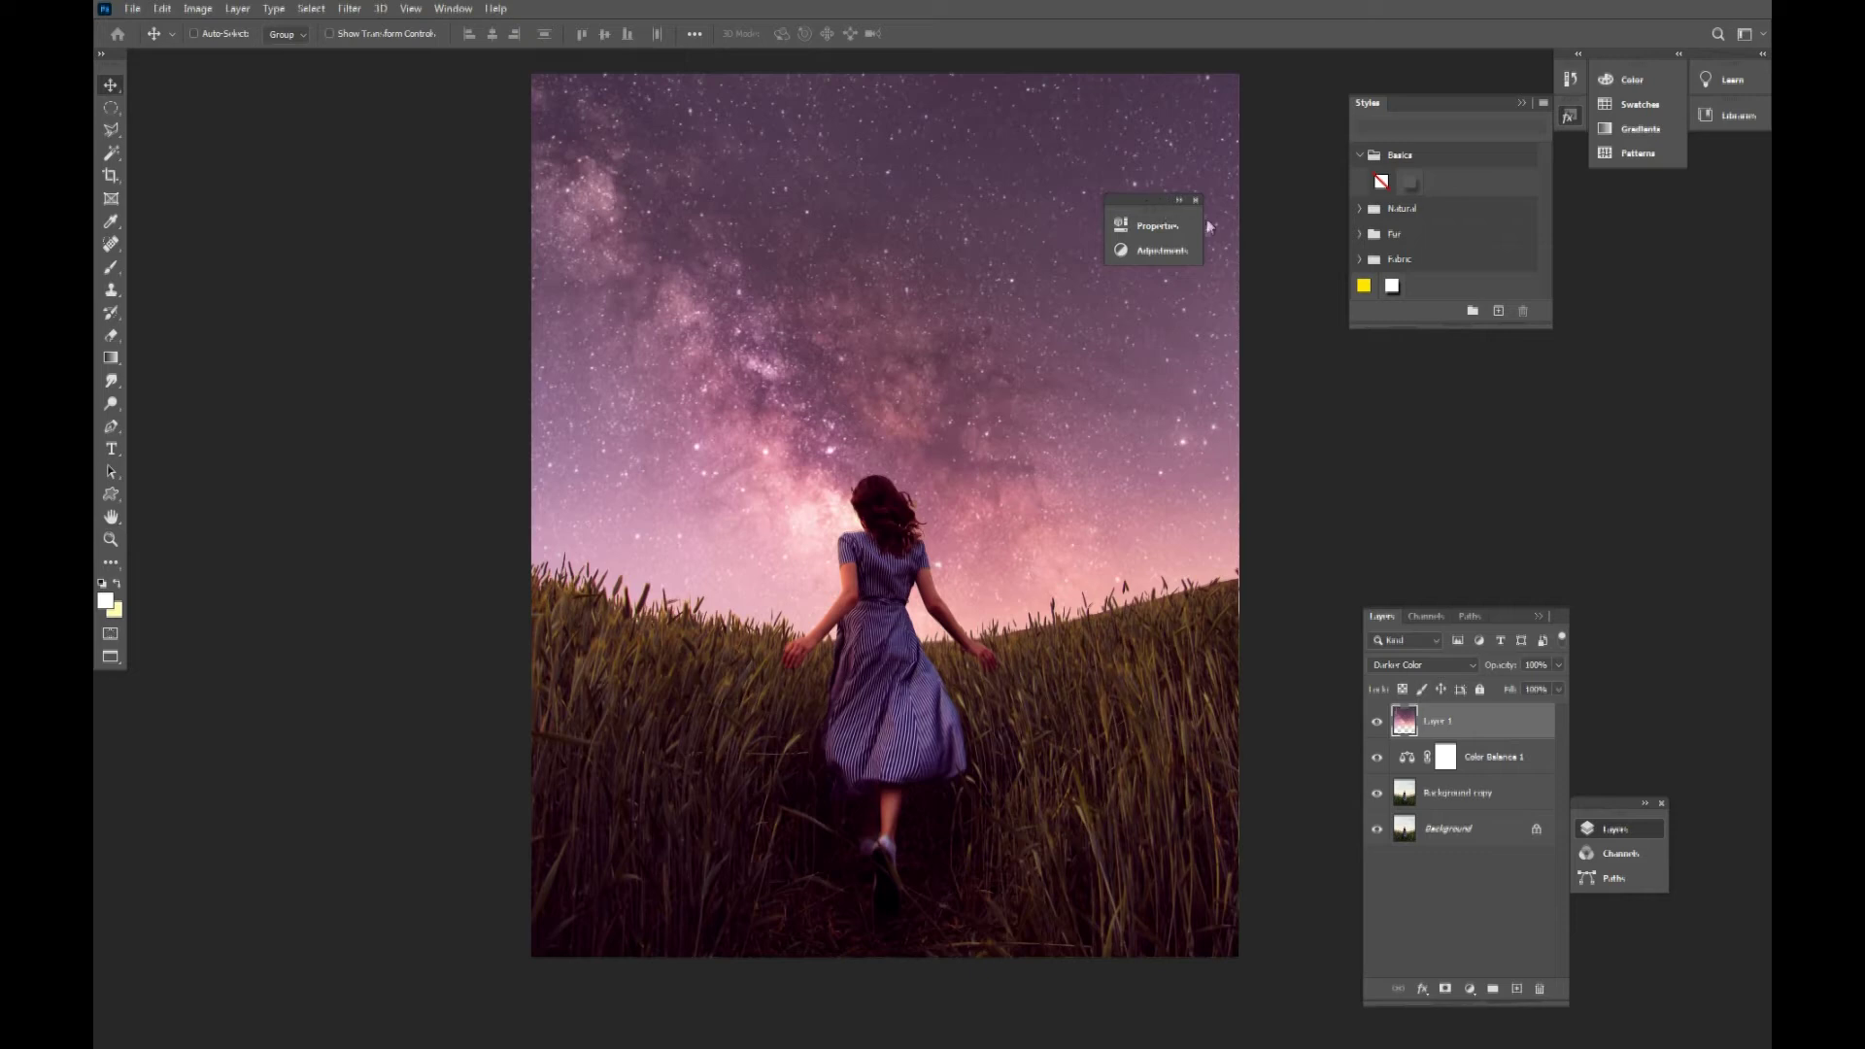
# Open the moon image, ImranArt House (2), from the Matrial folder
pyautogui.click(125, 13)
pyautogui.click(146, 44)
pyautogui.click(389, 146)
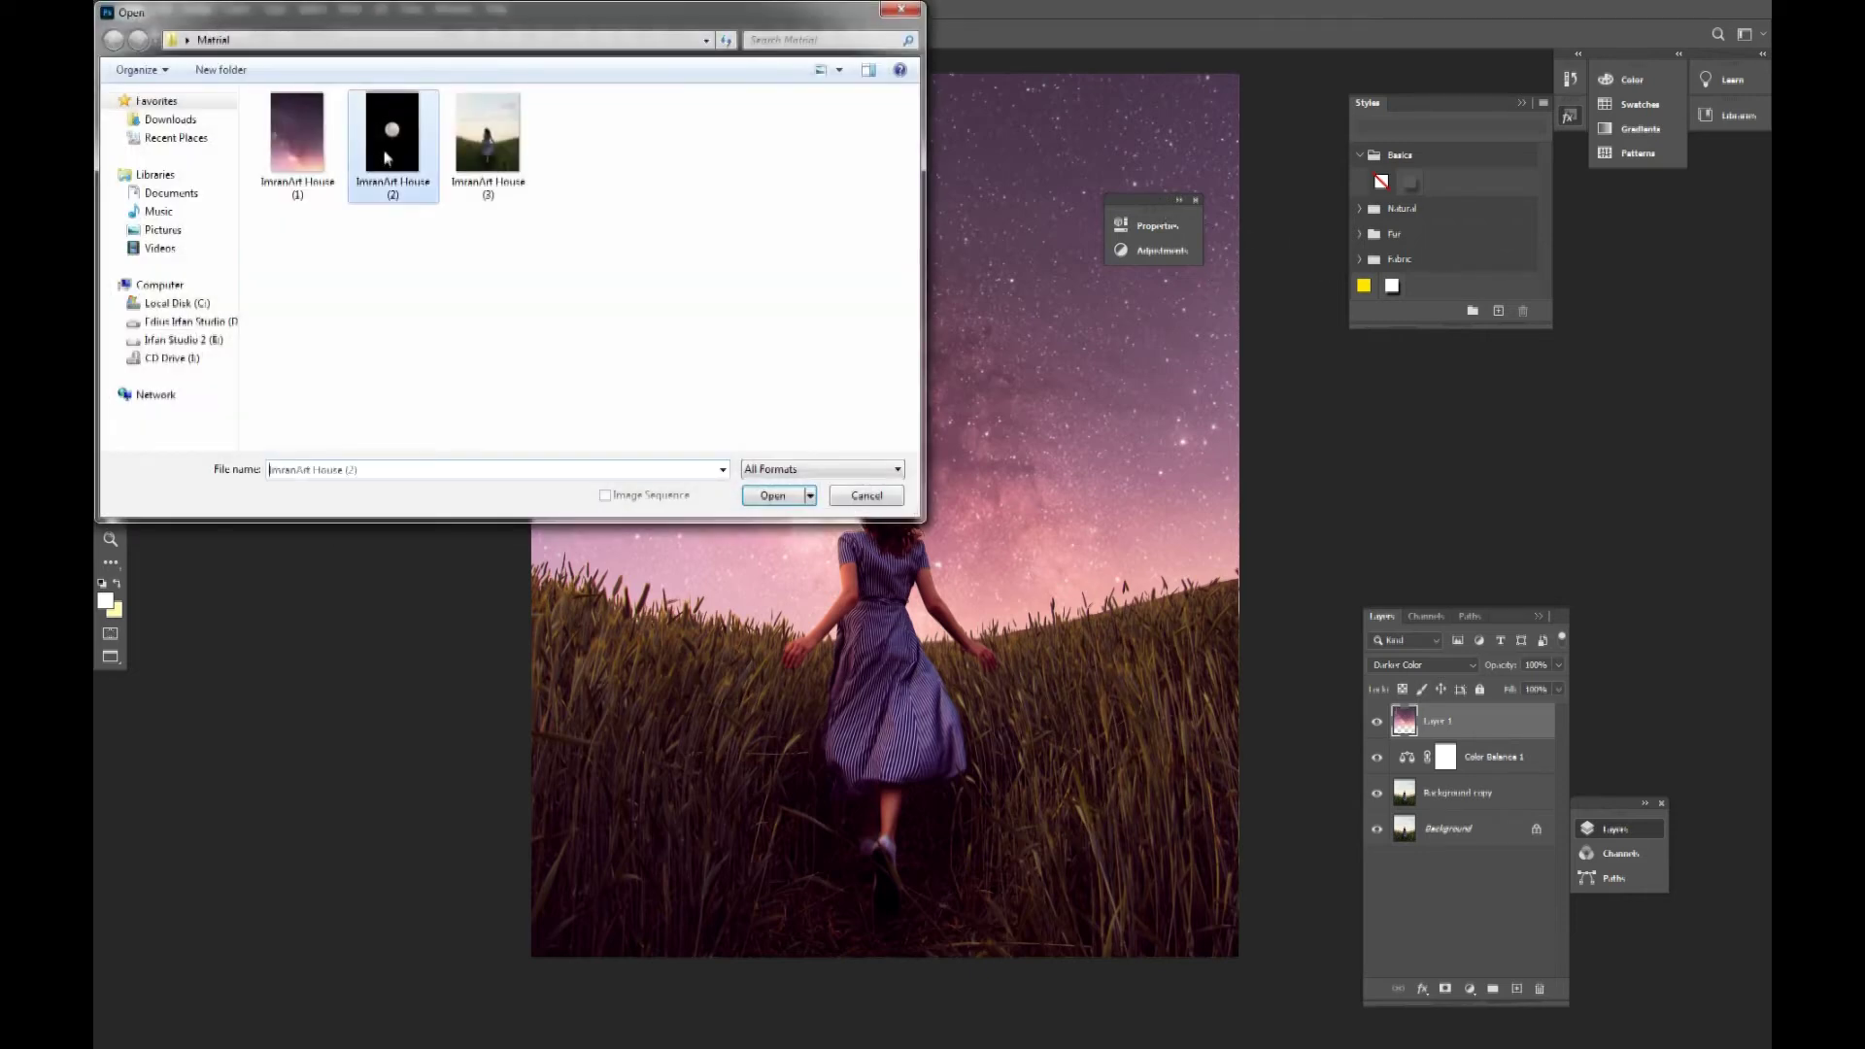
pyautogui.click(775, 496)
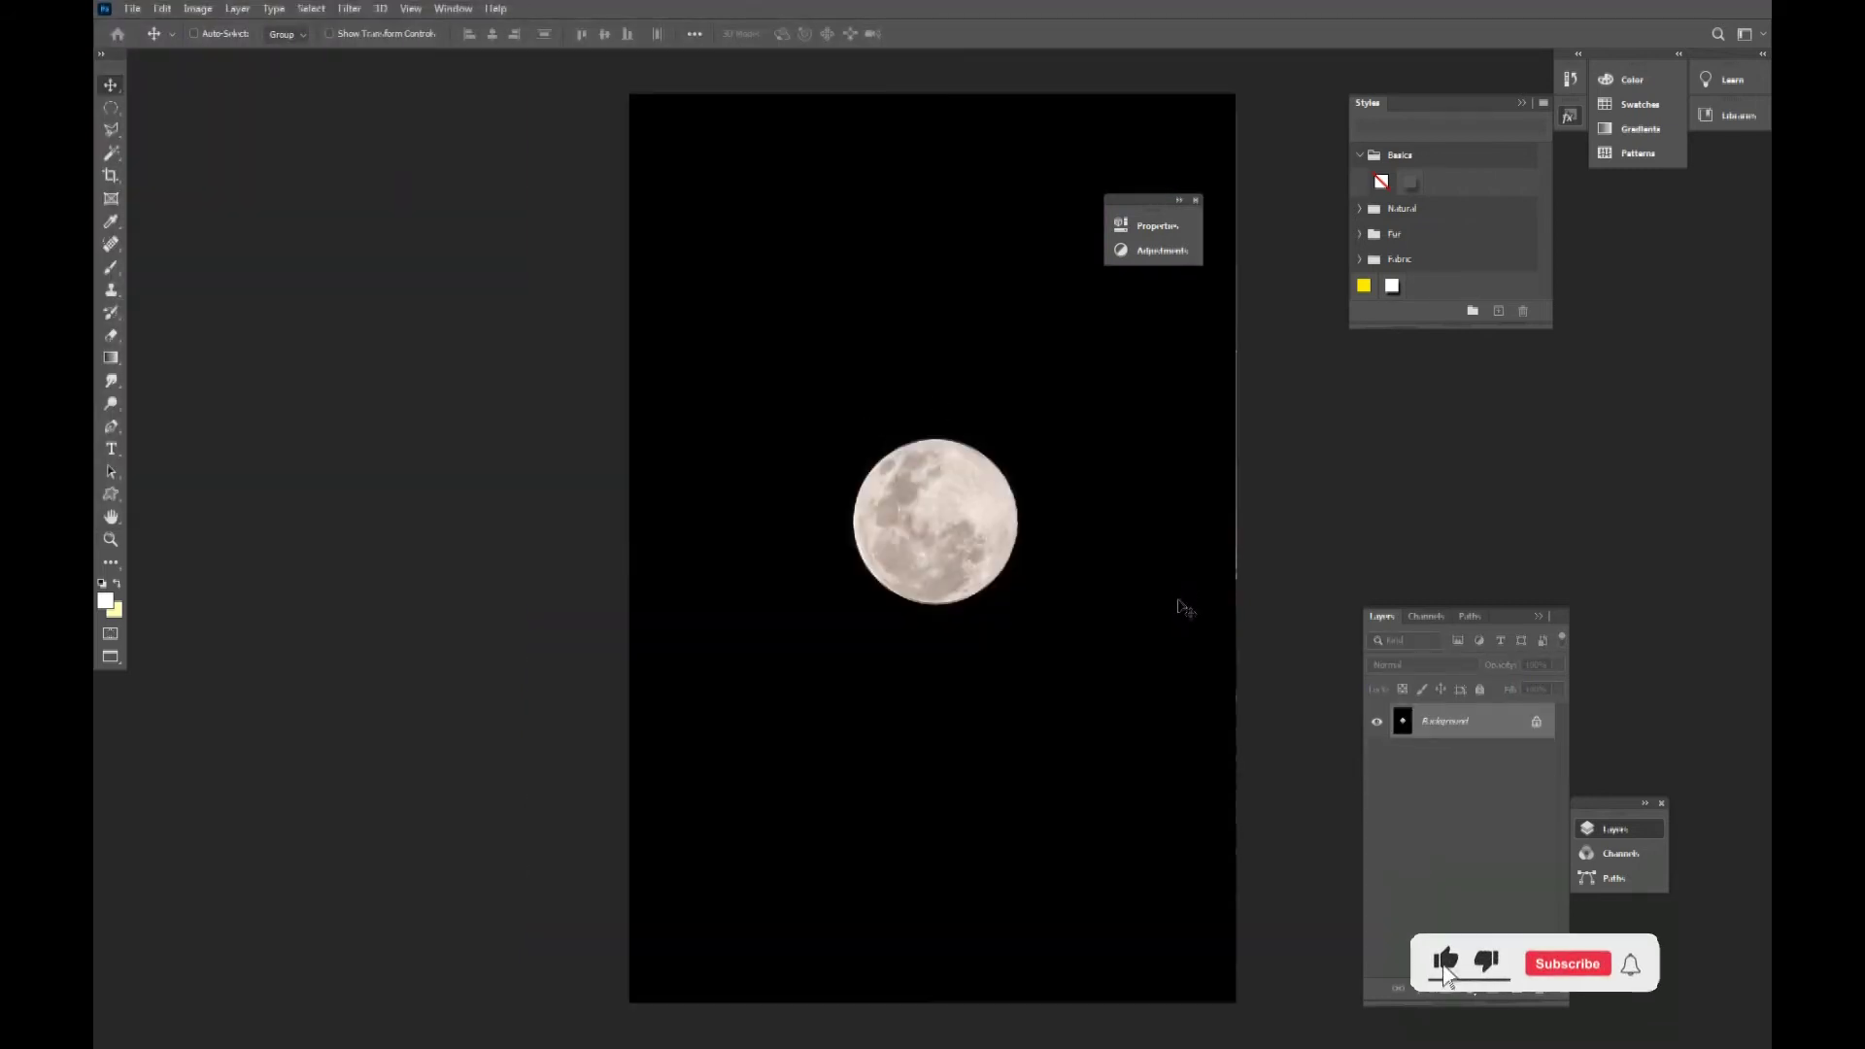
# Select the black area around the moon with the Magic Wand tool and invert the selection to the moon
pyautogui.press('w')
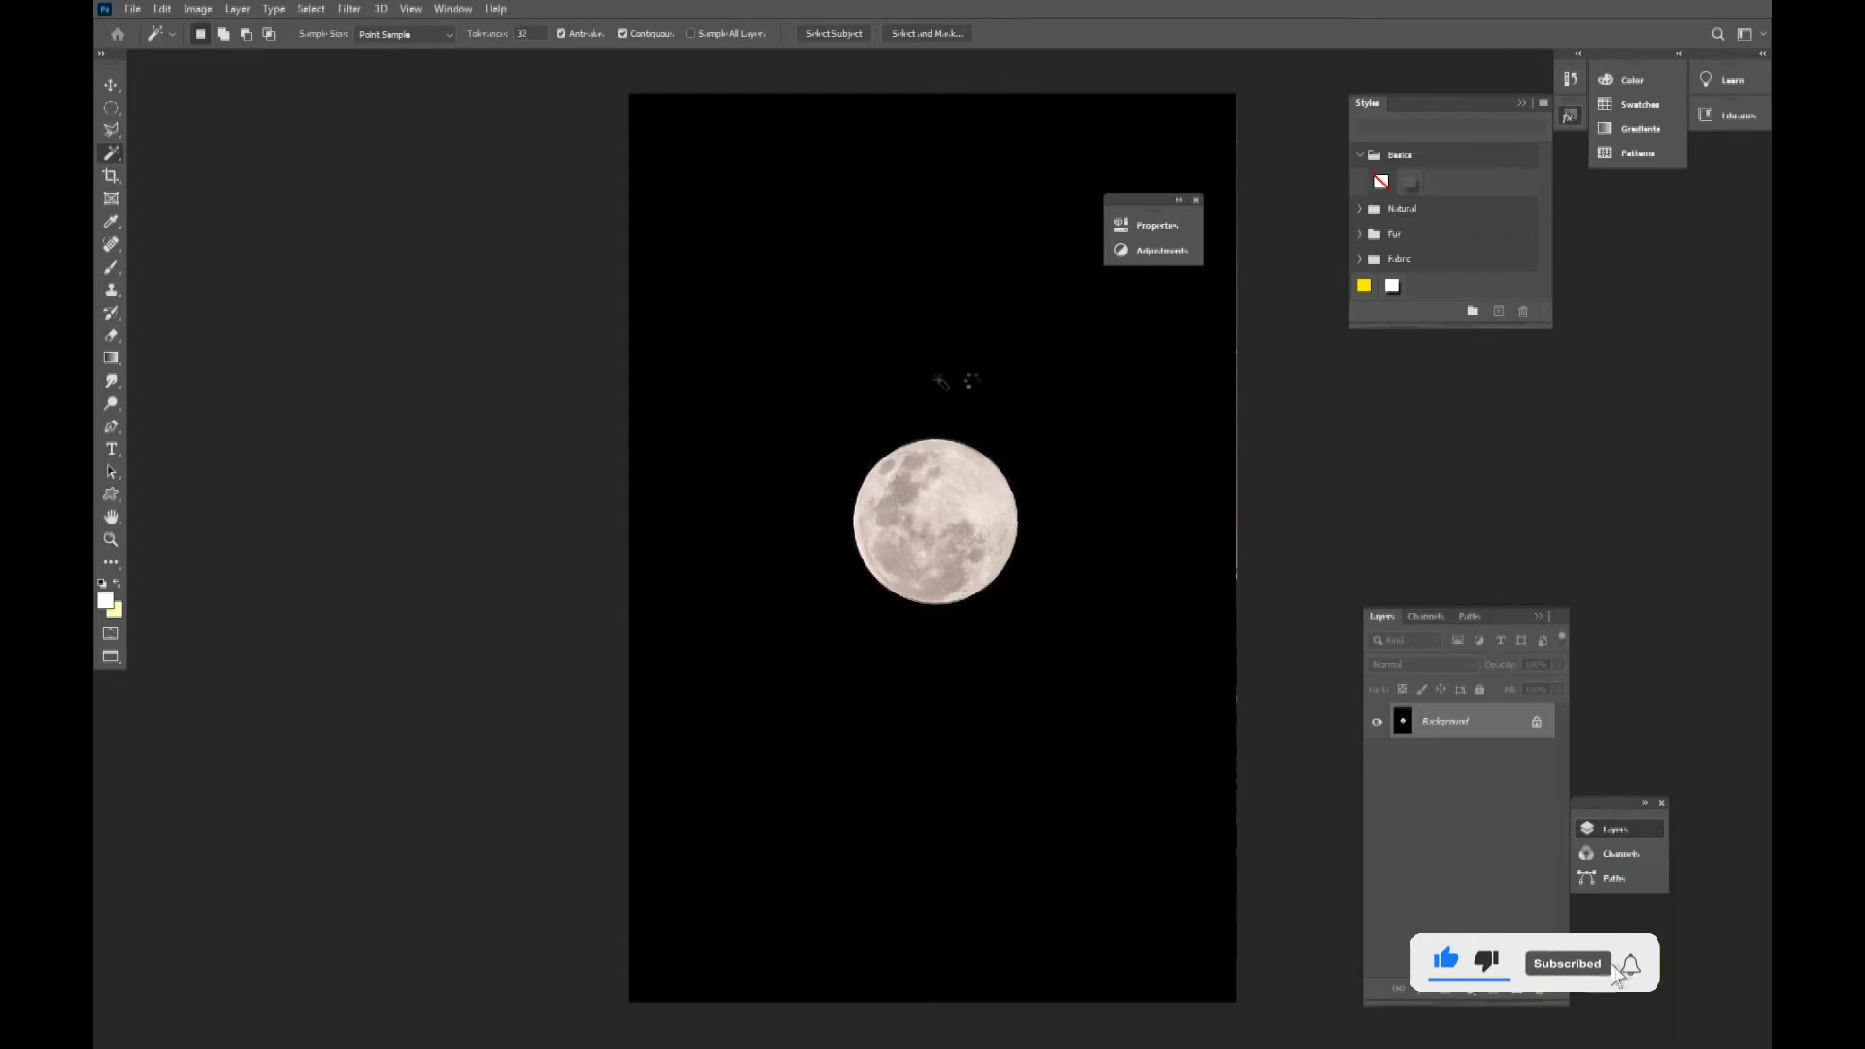
pyautogui.click(1142, 396)
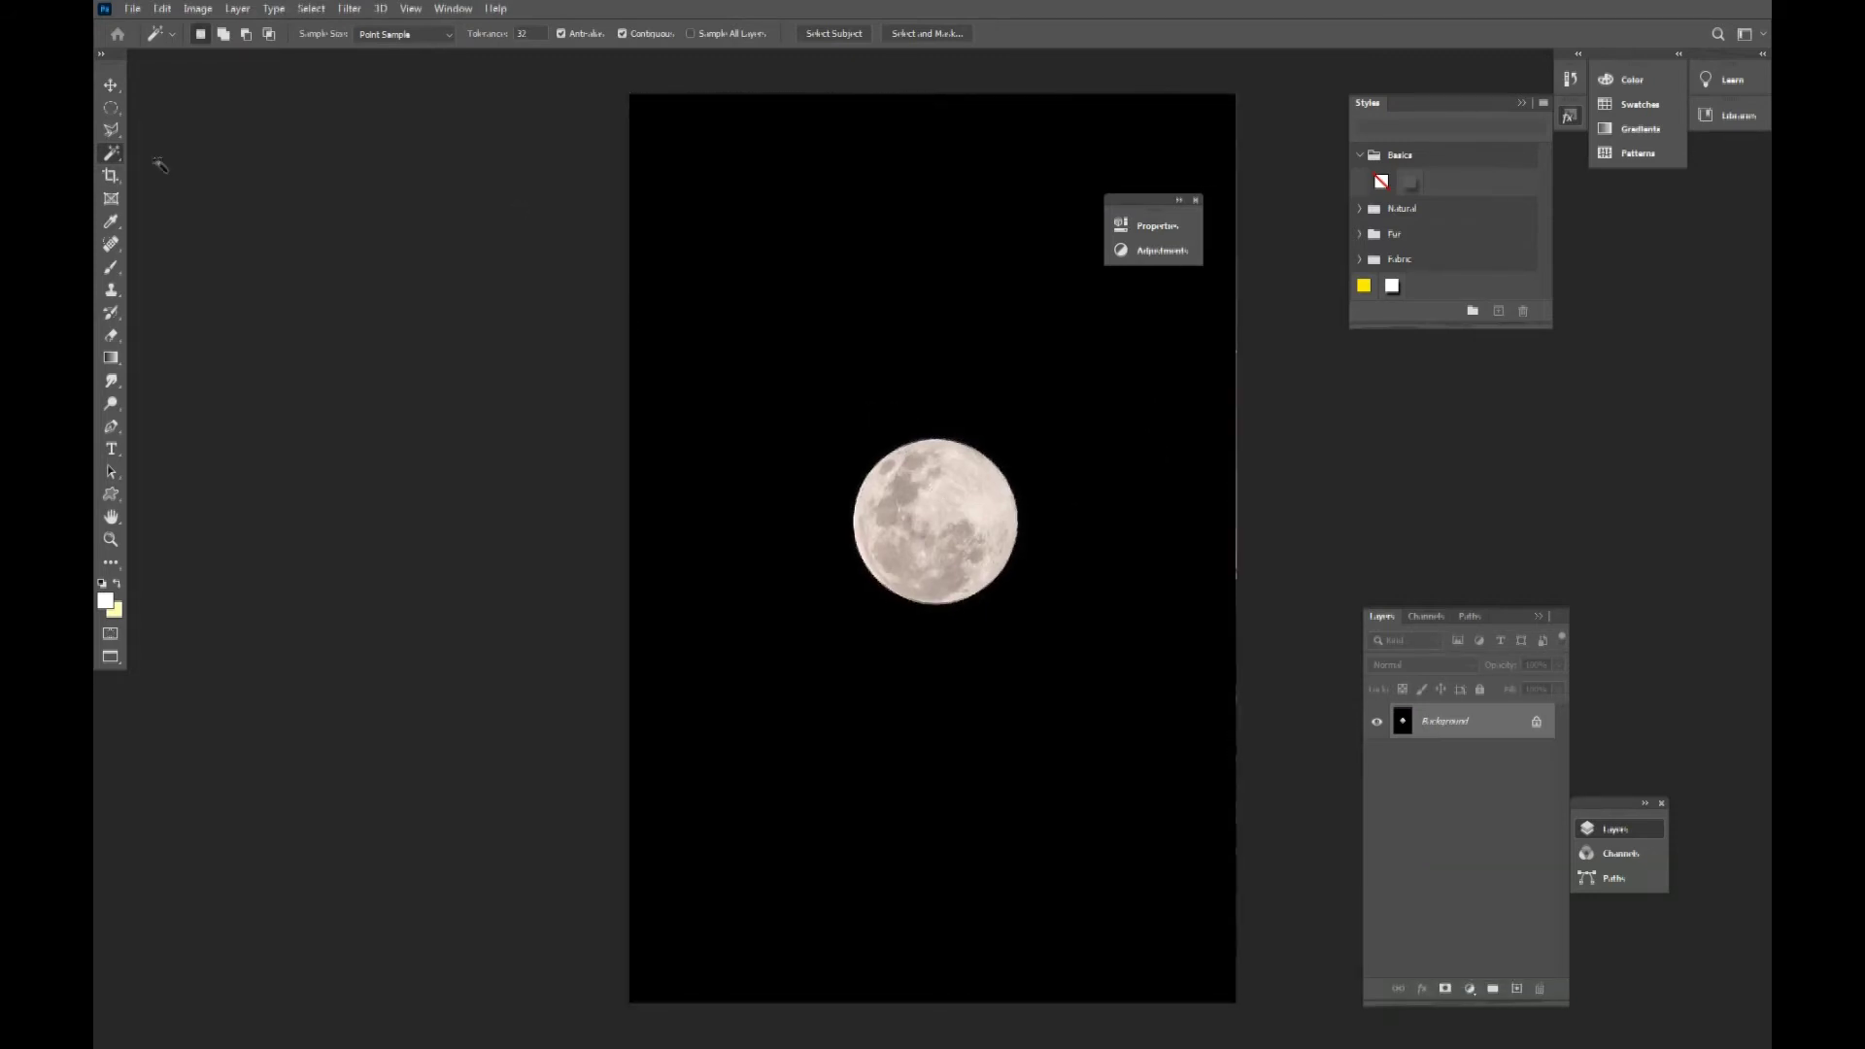
pyautogui.rightClick(110, 161)
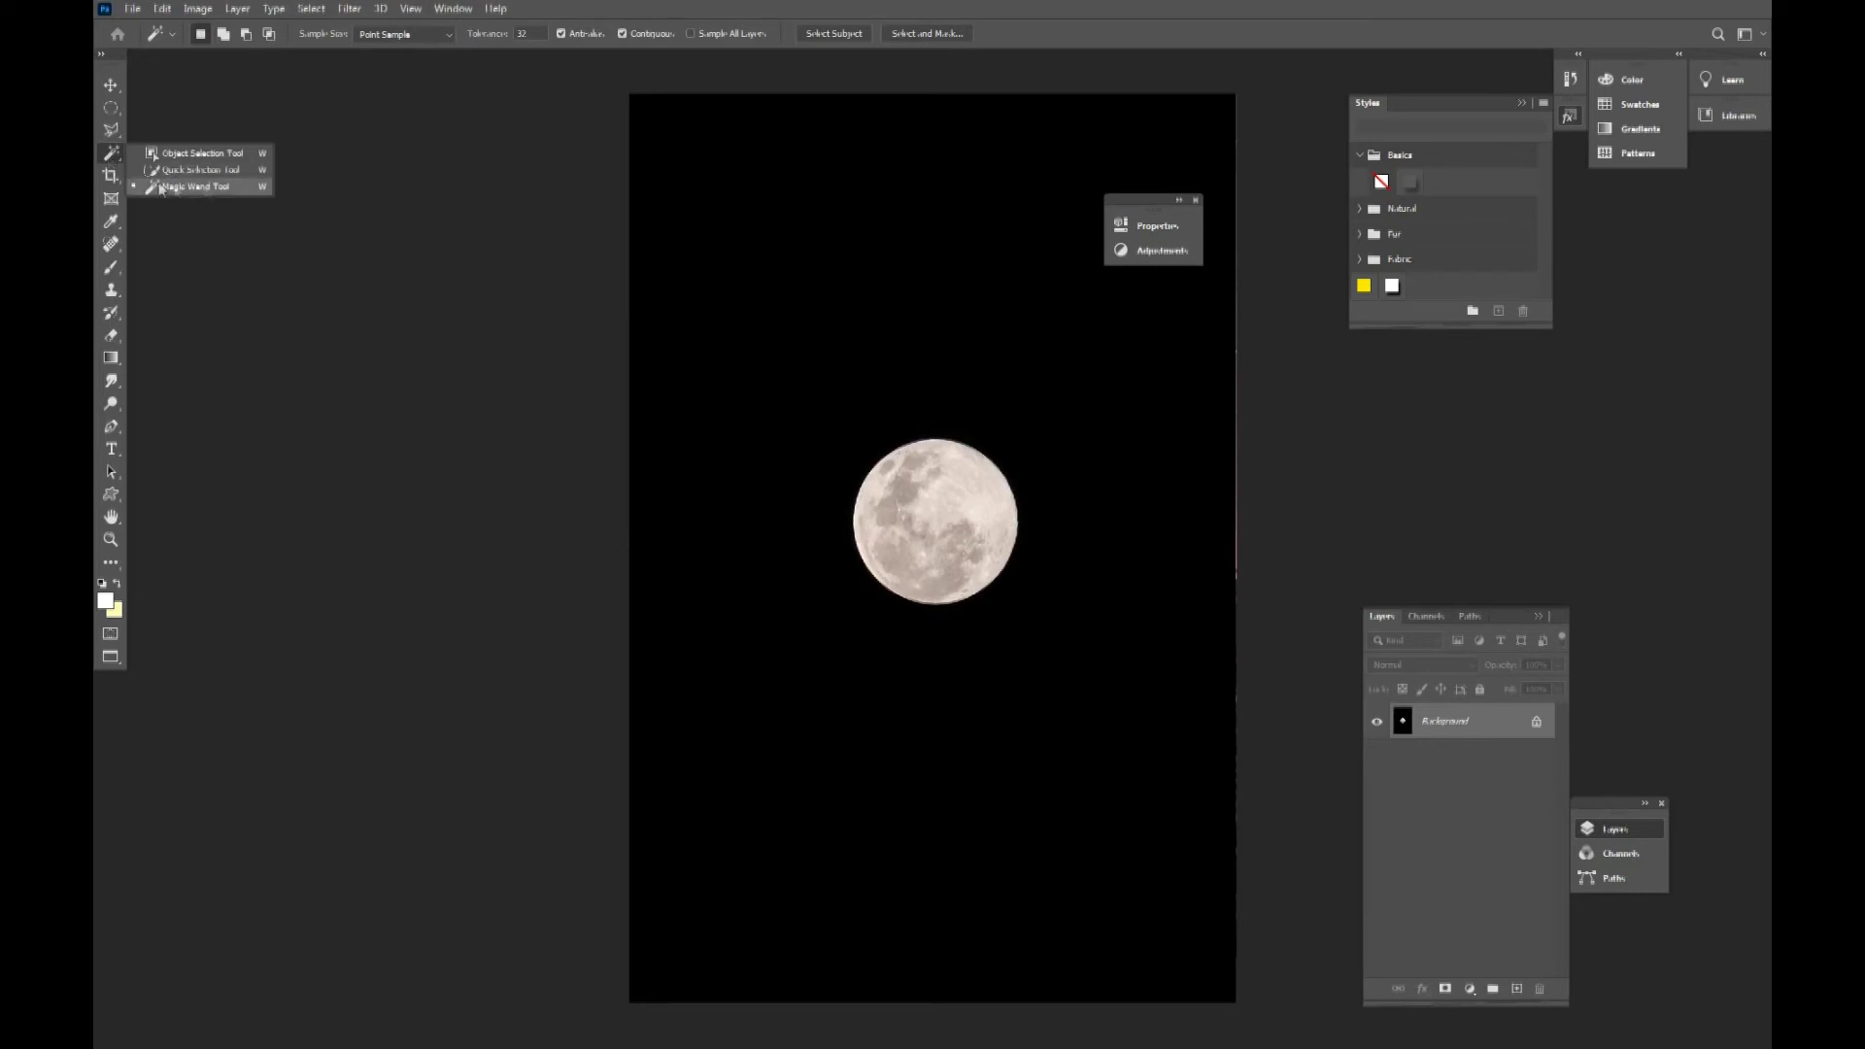
pyautogui.click(211, 186)
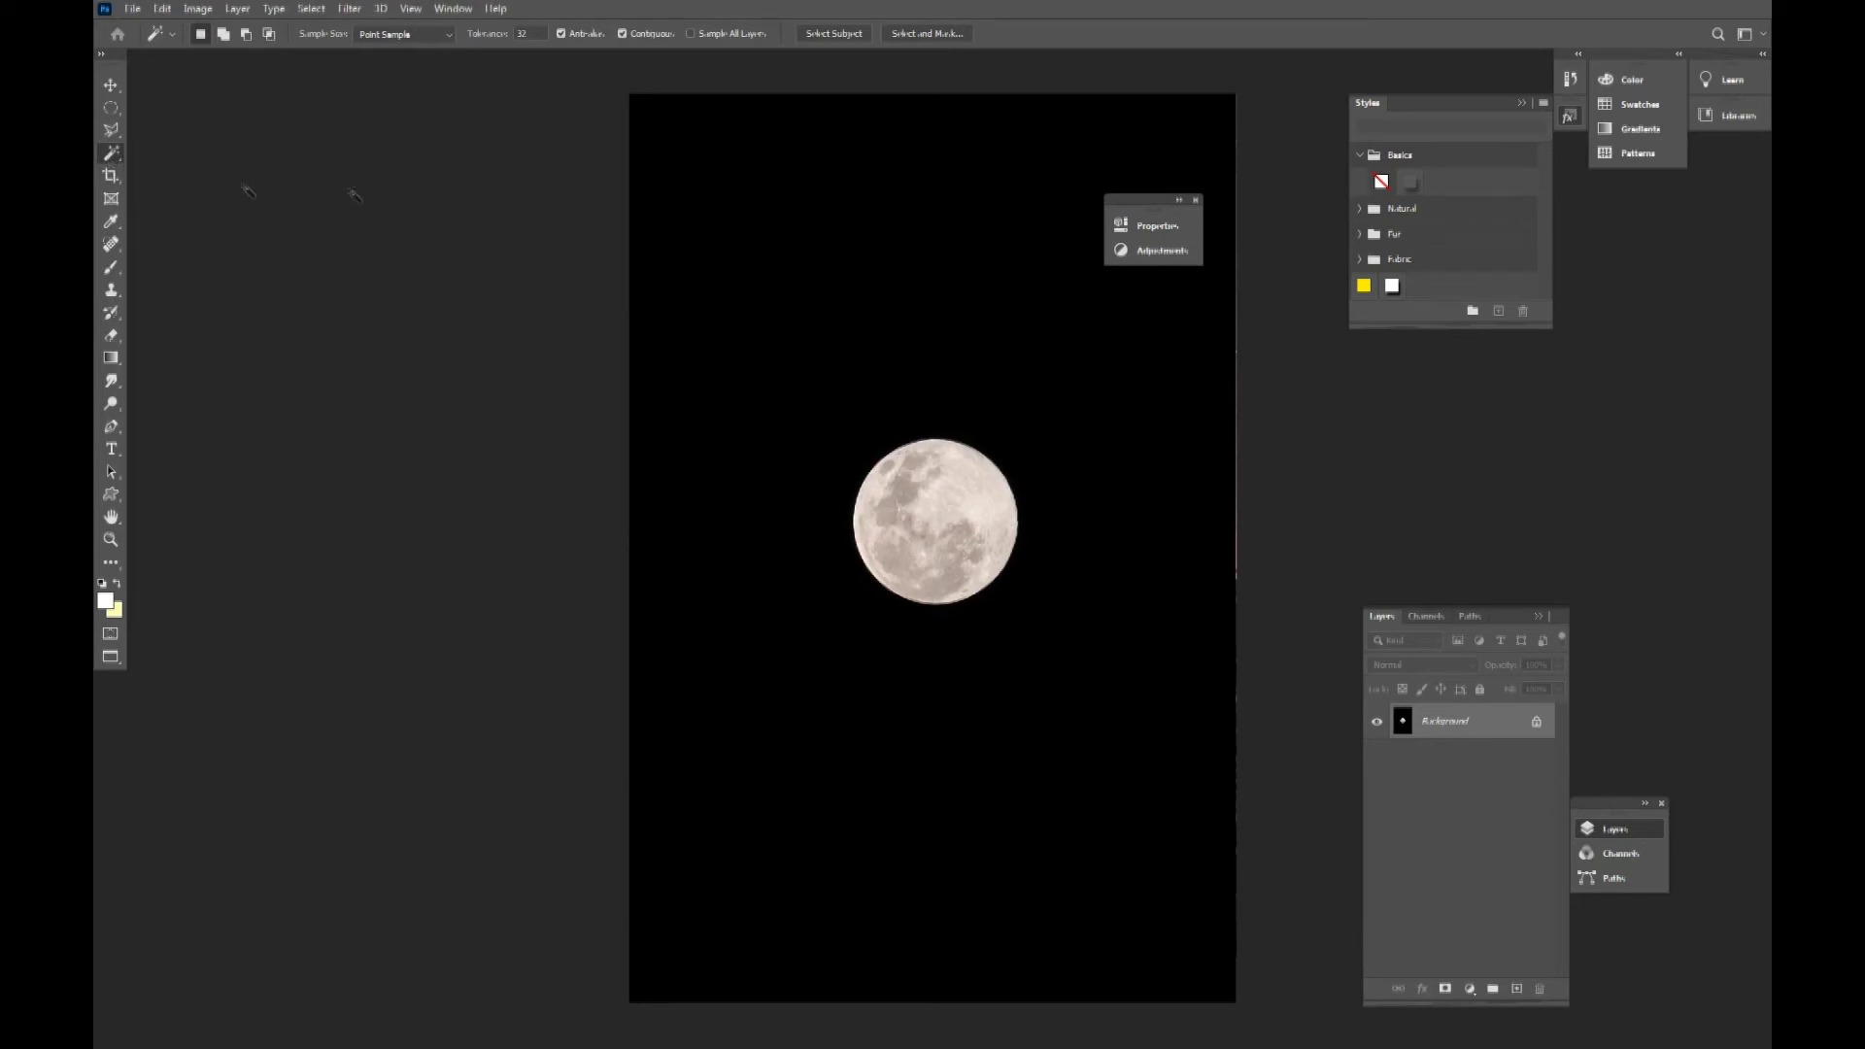
pyautogui.click(726, 237)
pyautogui.rightClick(813, 308)
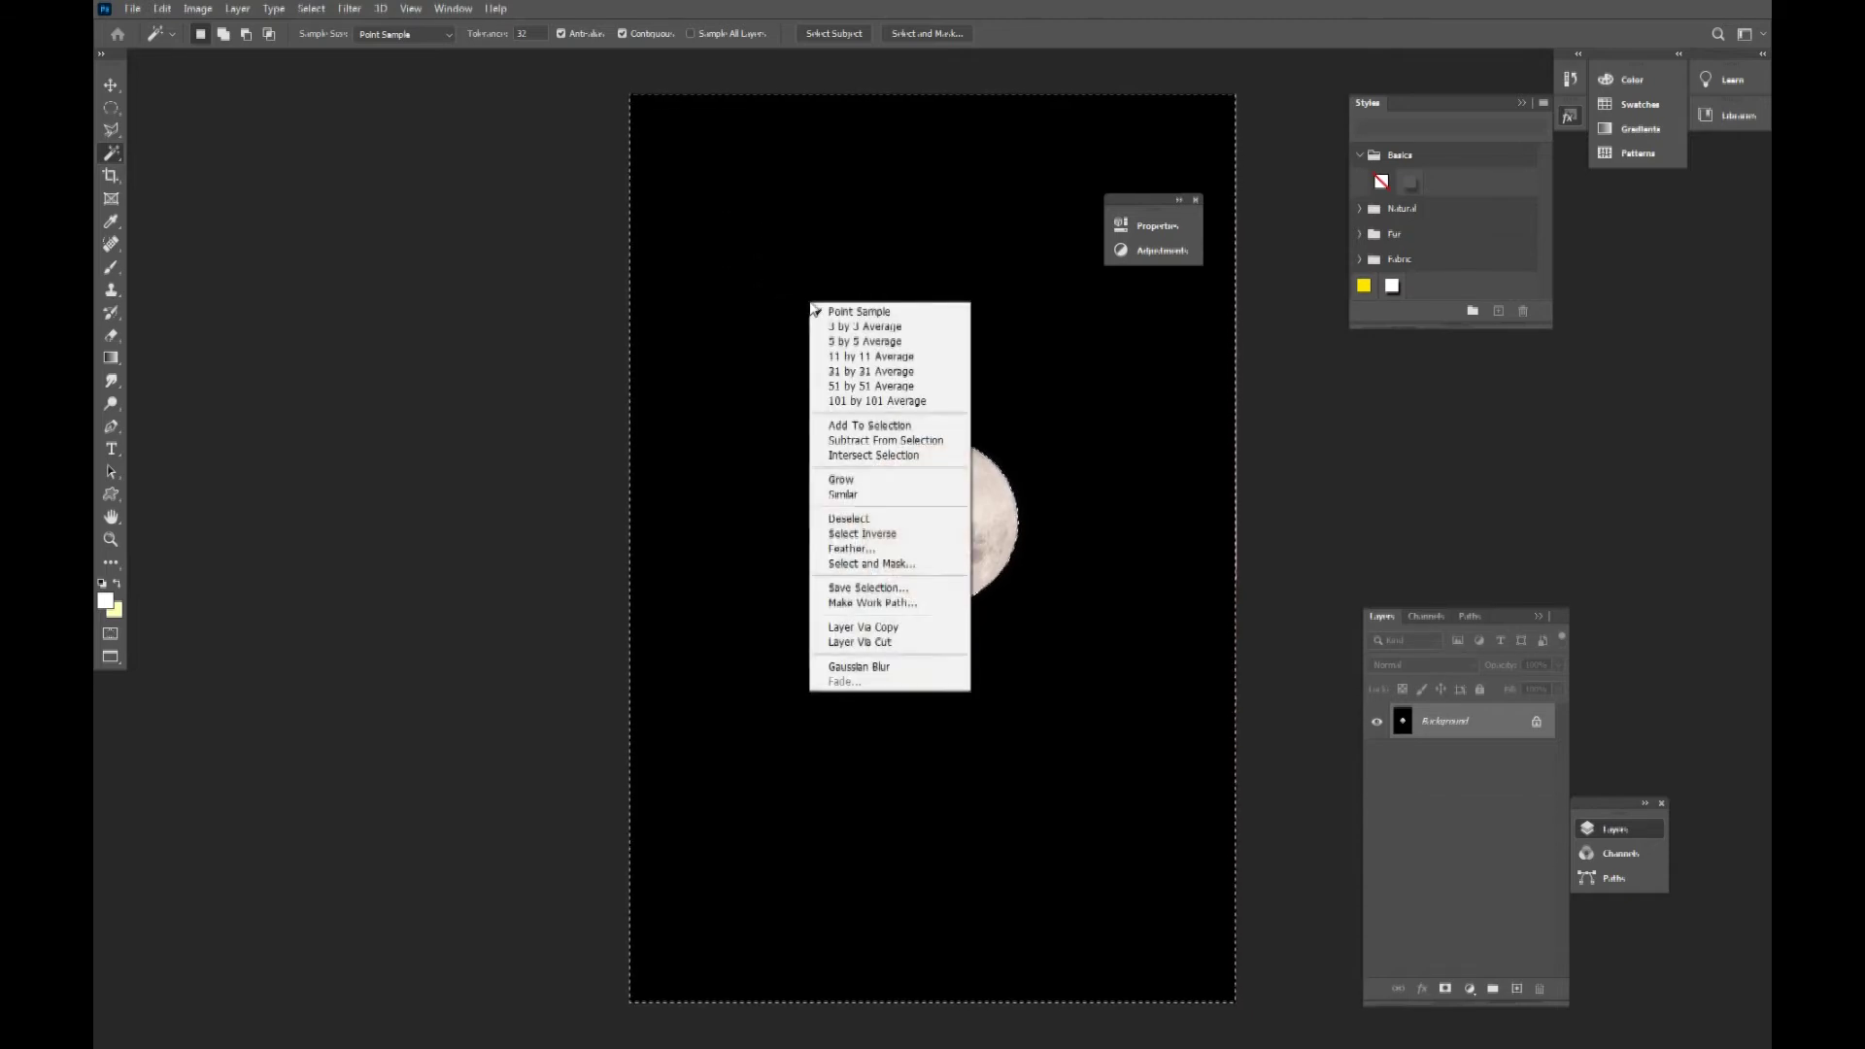
pyautogui.click(895, 535)
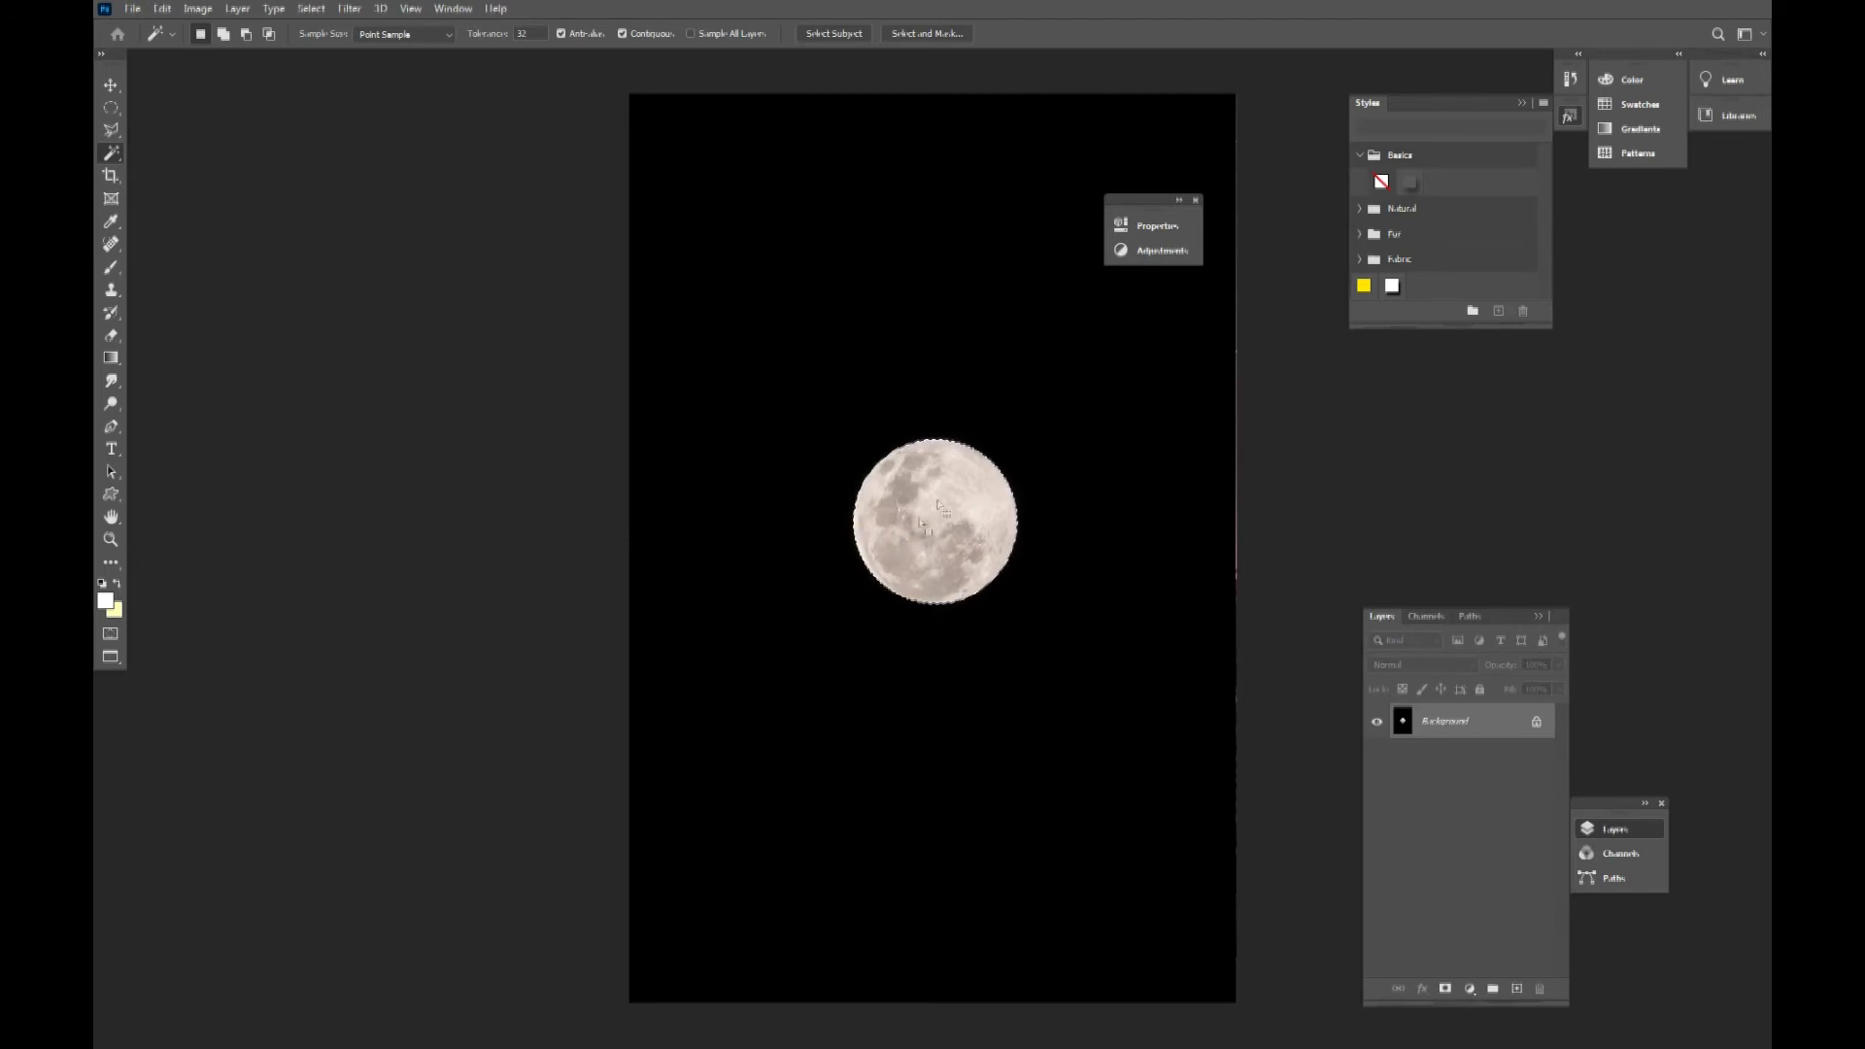
# Duplicate the moon image's Background layer and copy the selected moon onto its own new layer
pyautogui.rightClick(879, 470)
pyautogui.press('Escape')
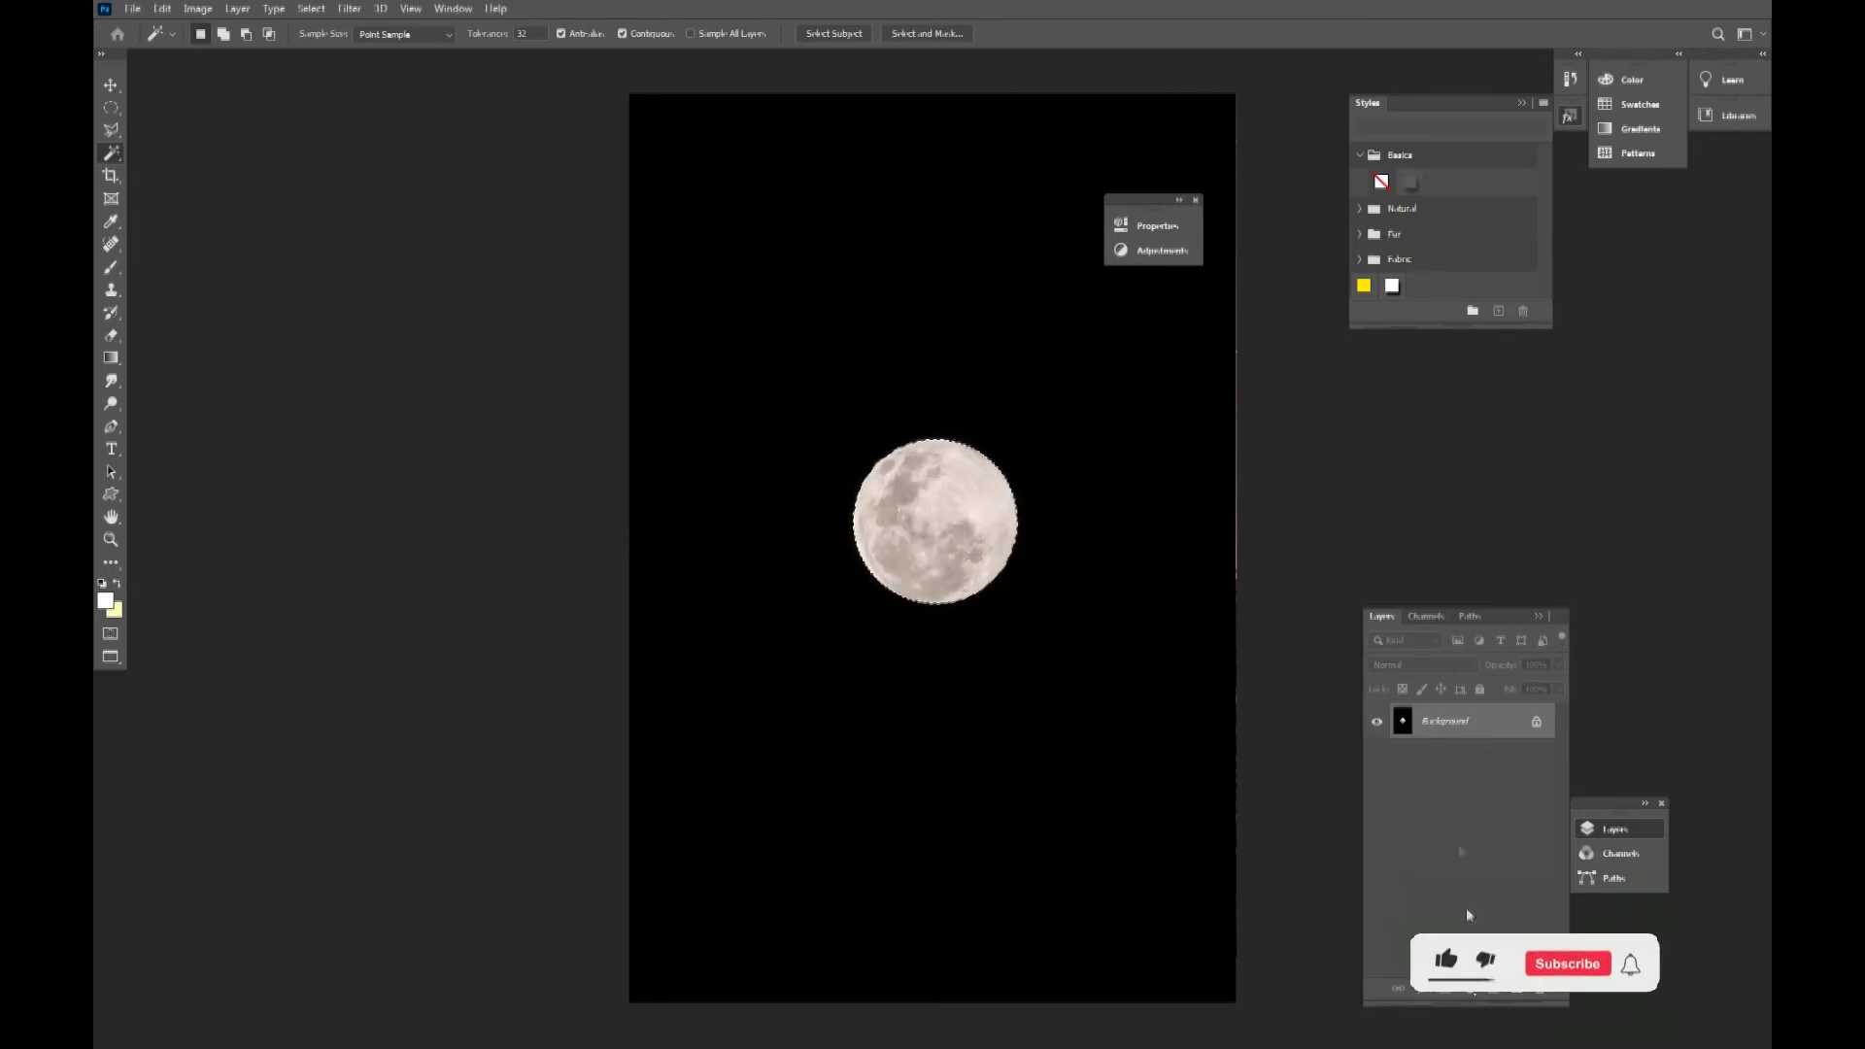
pyautogui.rightClick(1459, 679)
pyautogui.press('Escape')
pyautogui.rightClick(1469, 719)
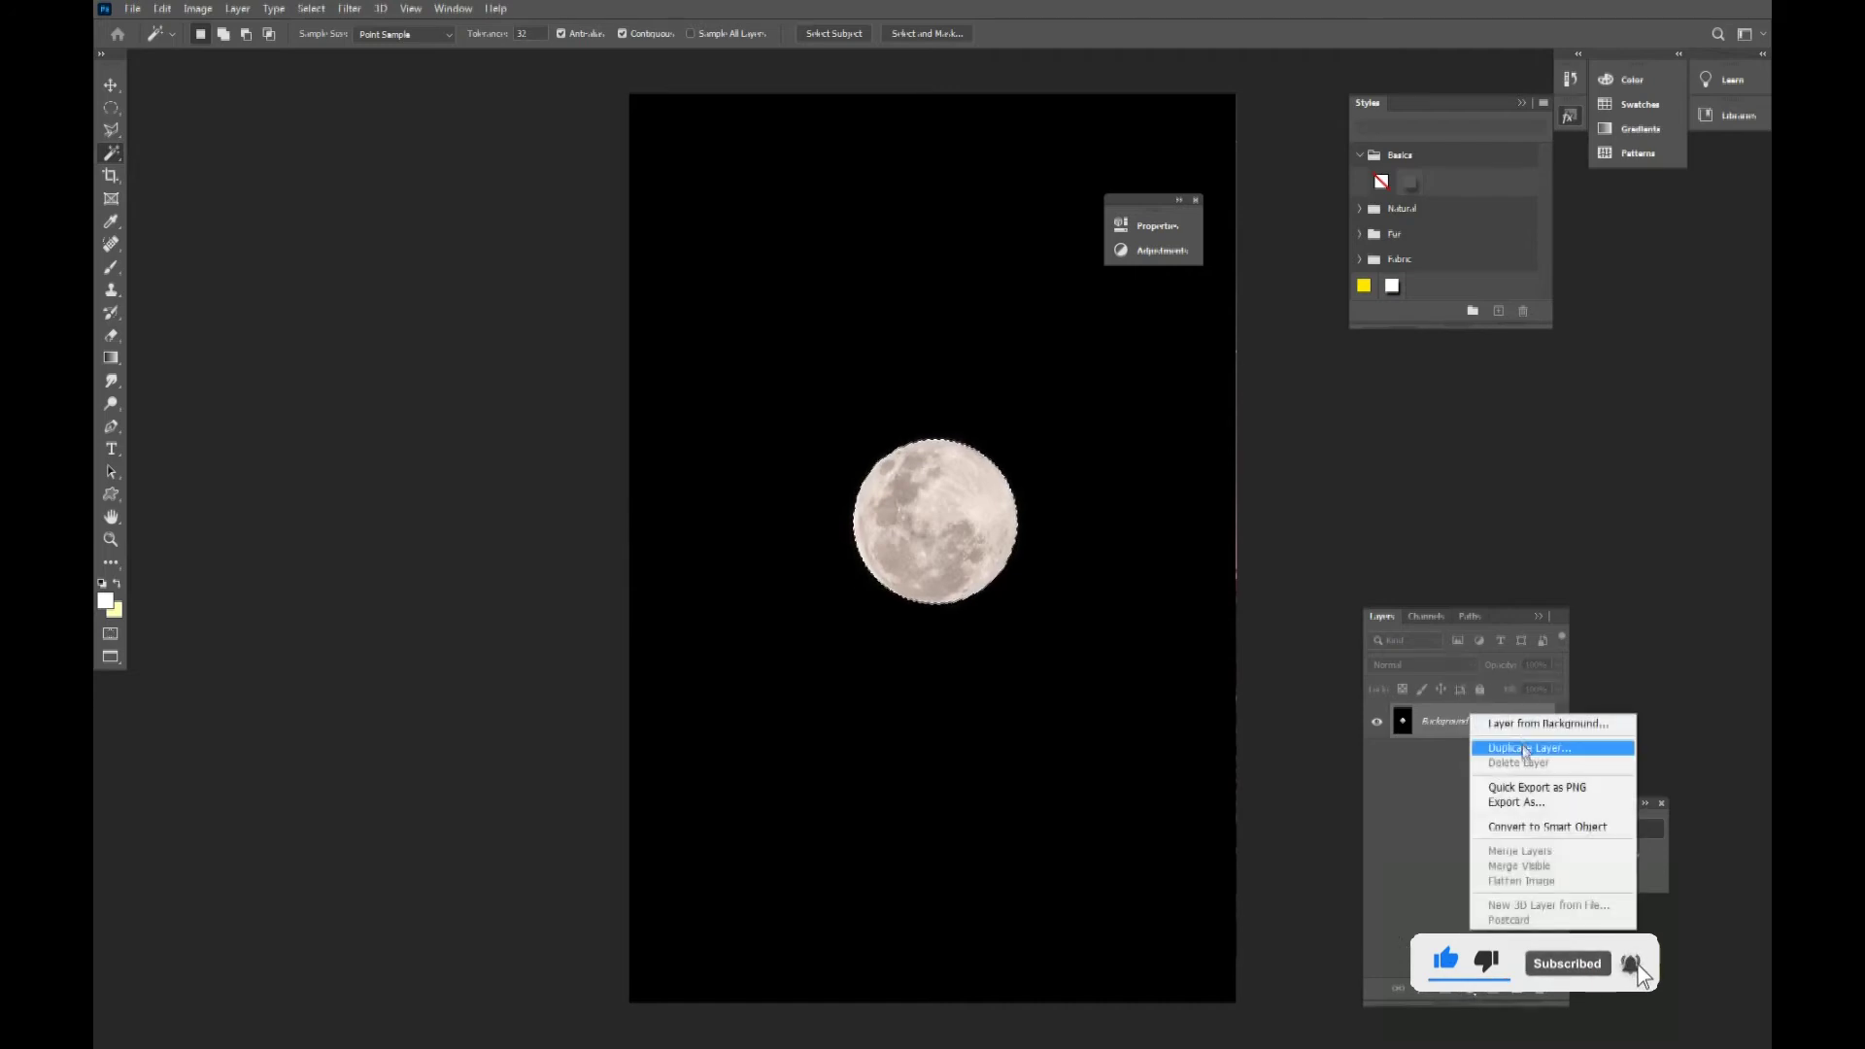
pyautogui.click(1525, 749)
pyautogui.click(1077, 293)
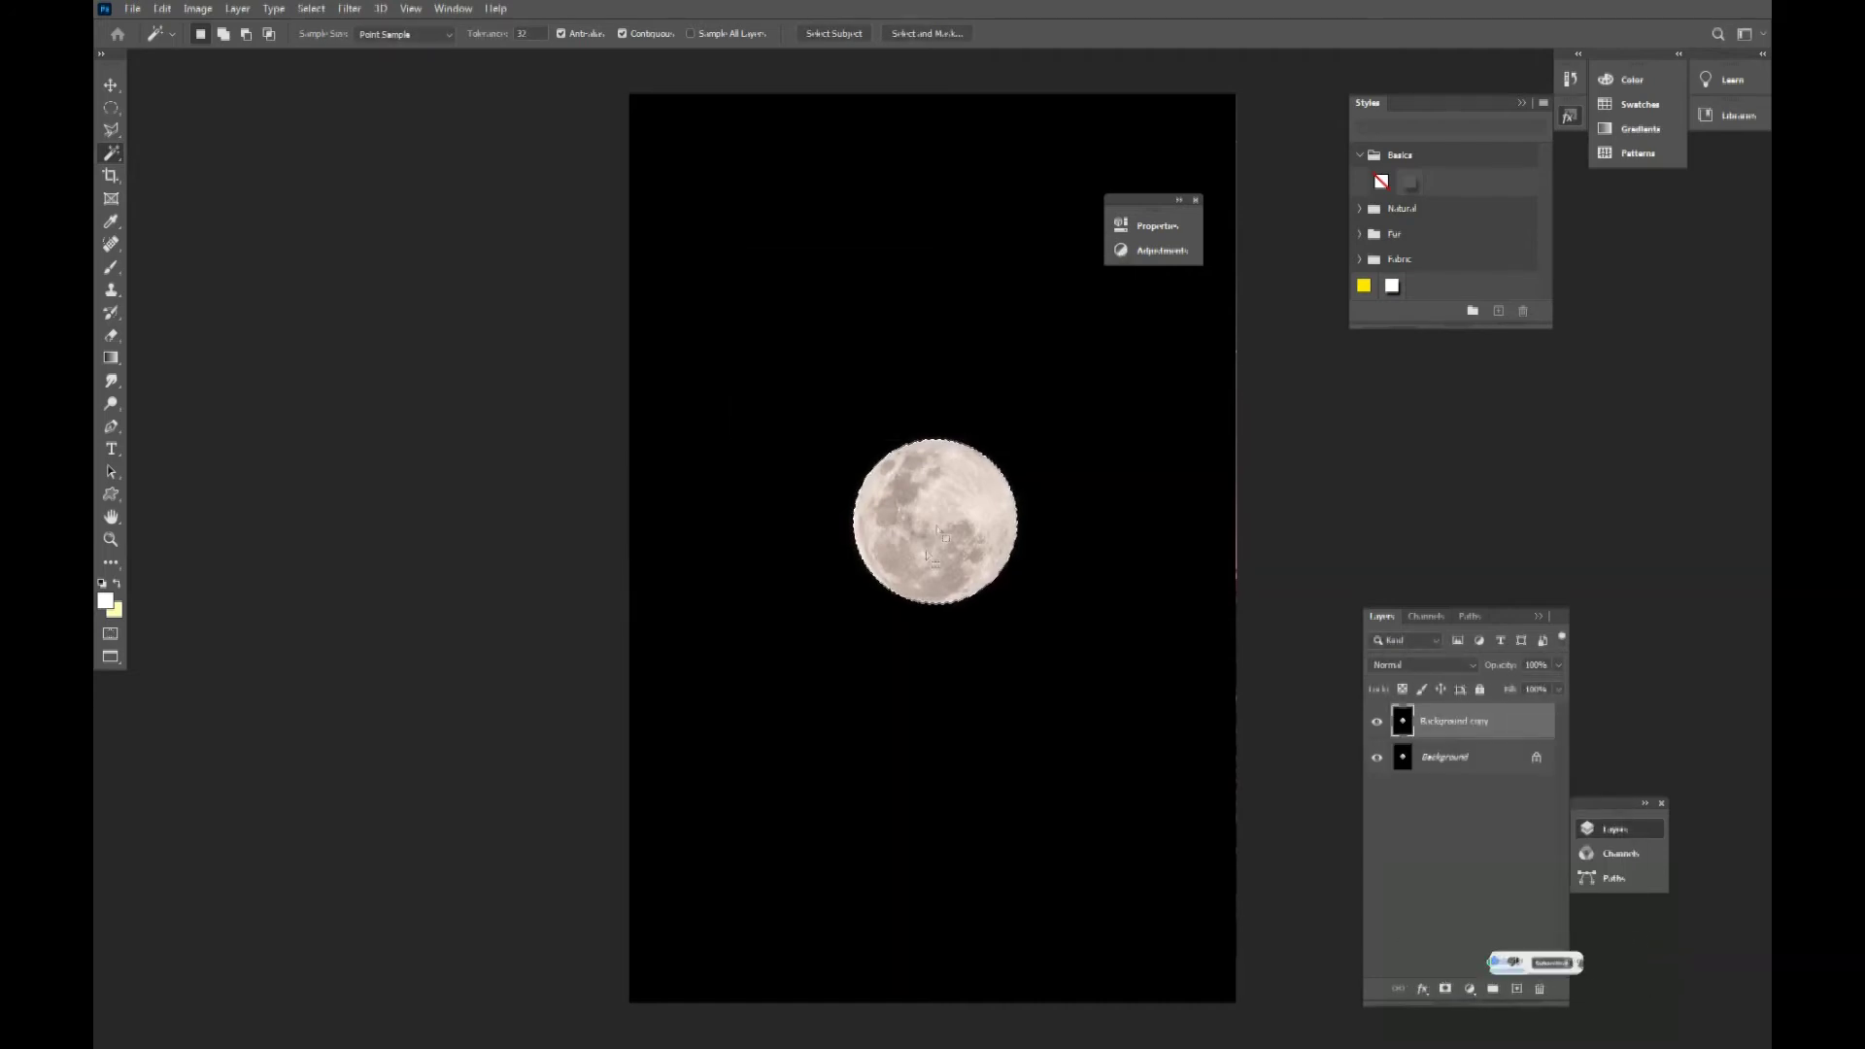
pyautogui.hotkey('ctrl', 'j')
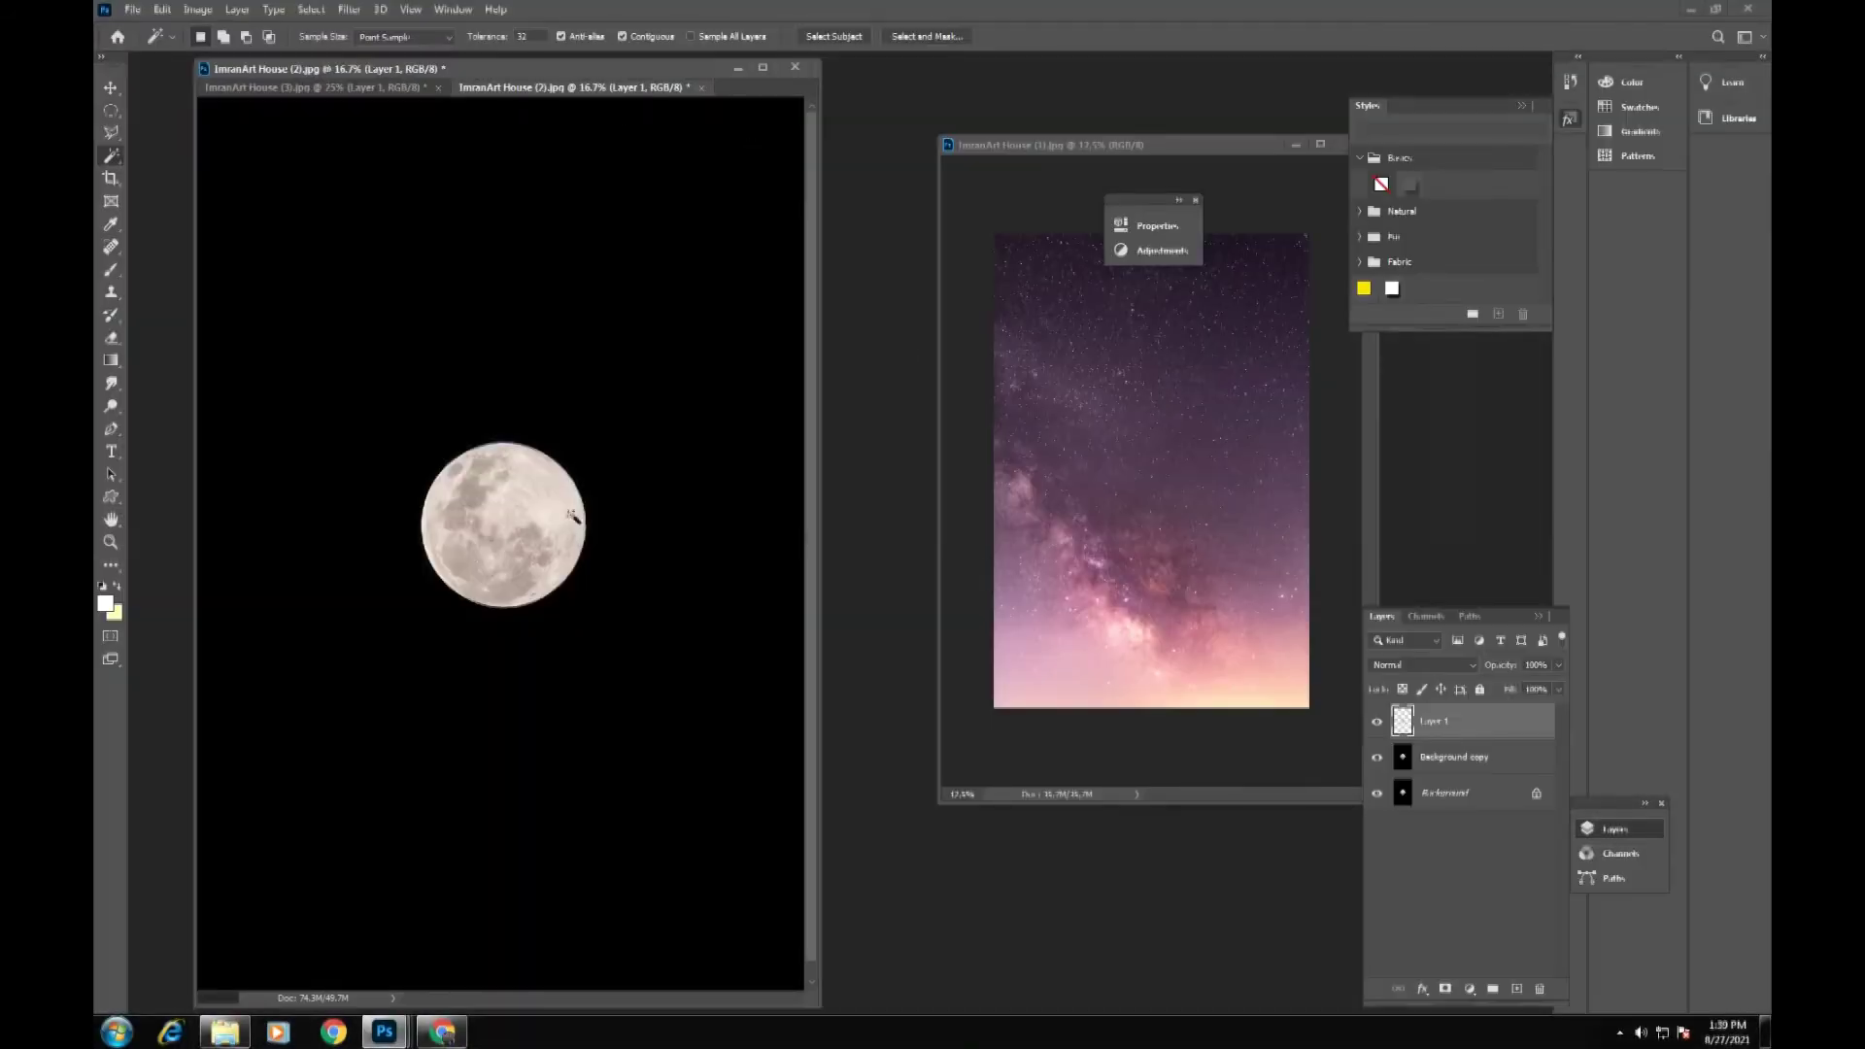
# Move the cut-out moon into the woman's photo, place it in the sky above her head, and clear the collapsed panels off the image
pyautogui.moveTo(585, 93); pyautogui.dragTo(683, 151)
pyautogui.press('v')
pyautogui.rightClick(851, 545)
pyautogui.moveTo(828, 578); pyautogui.dragTo(500, 287)
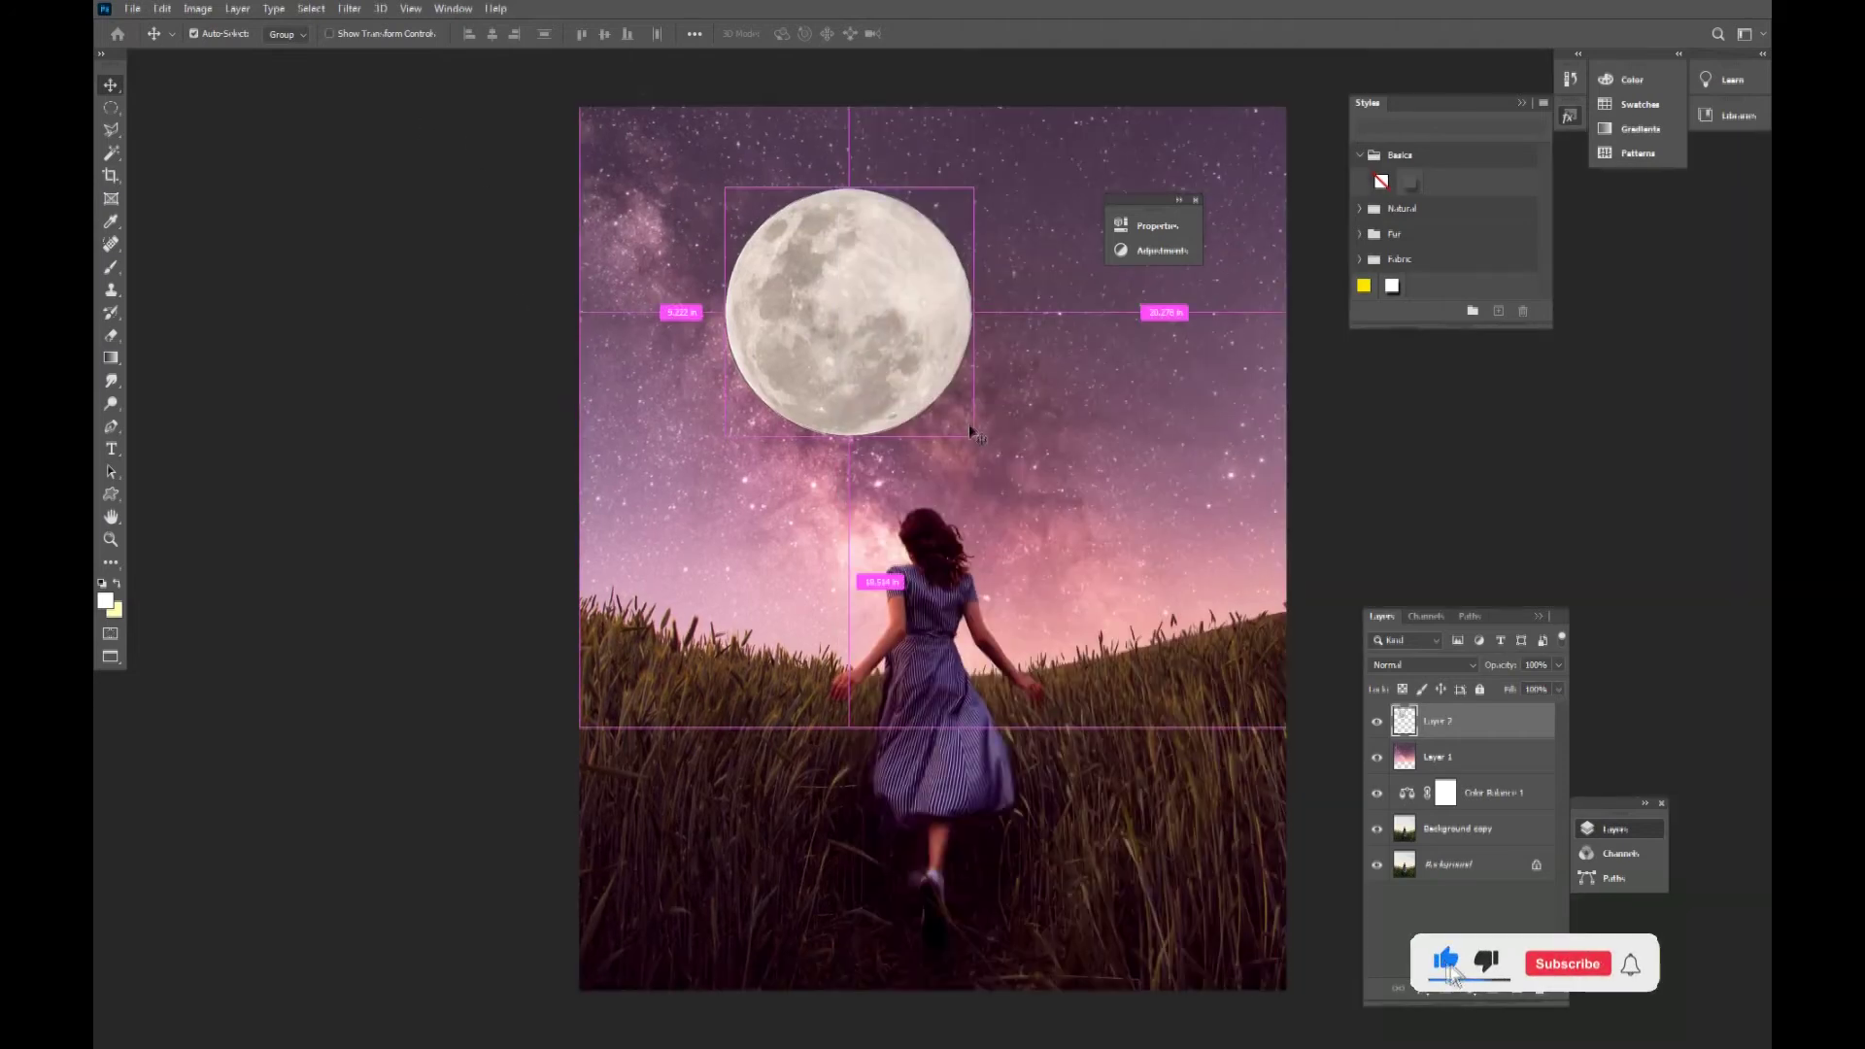
pyautogui.moveTo(969, 424); pyautogui.dragTo(973, 430)
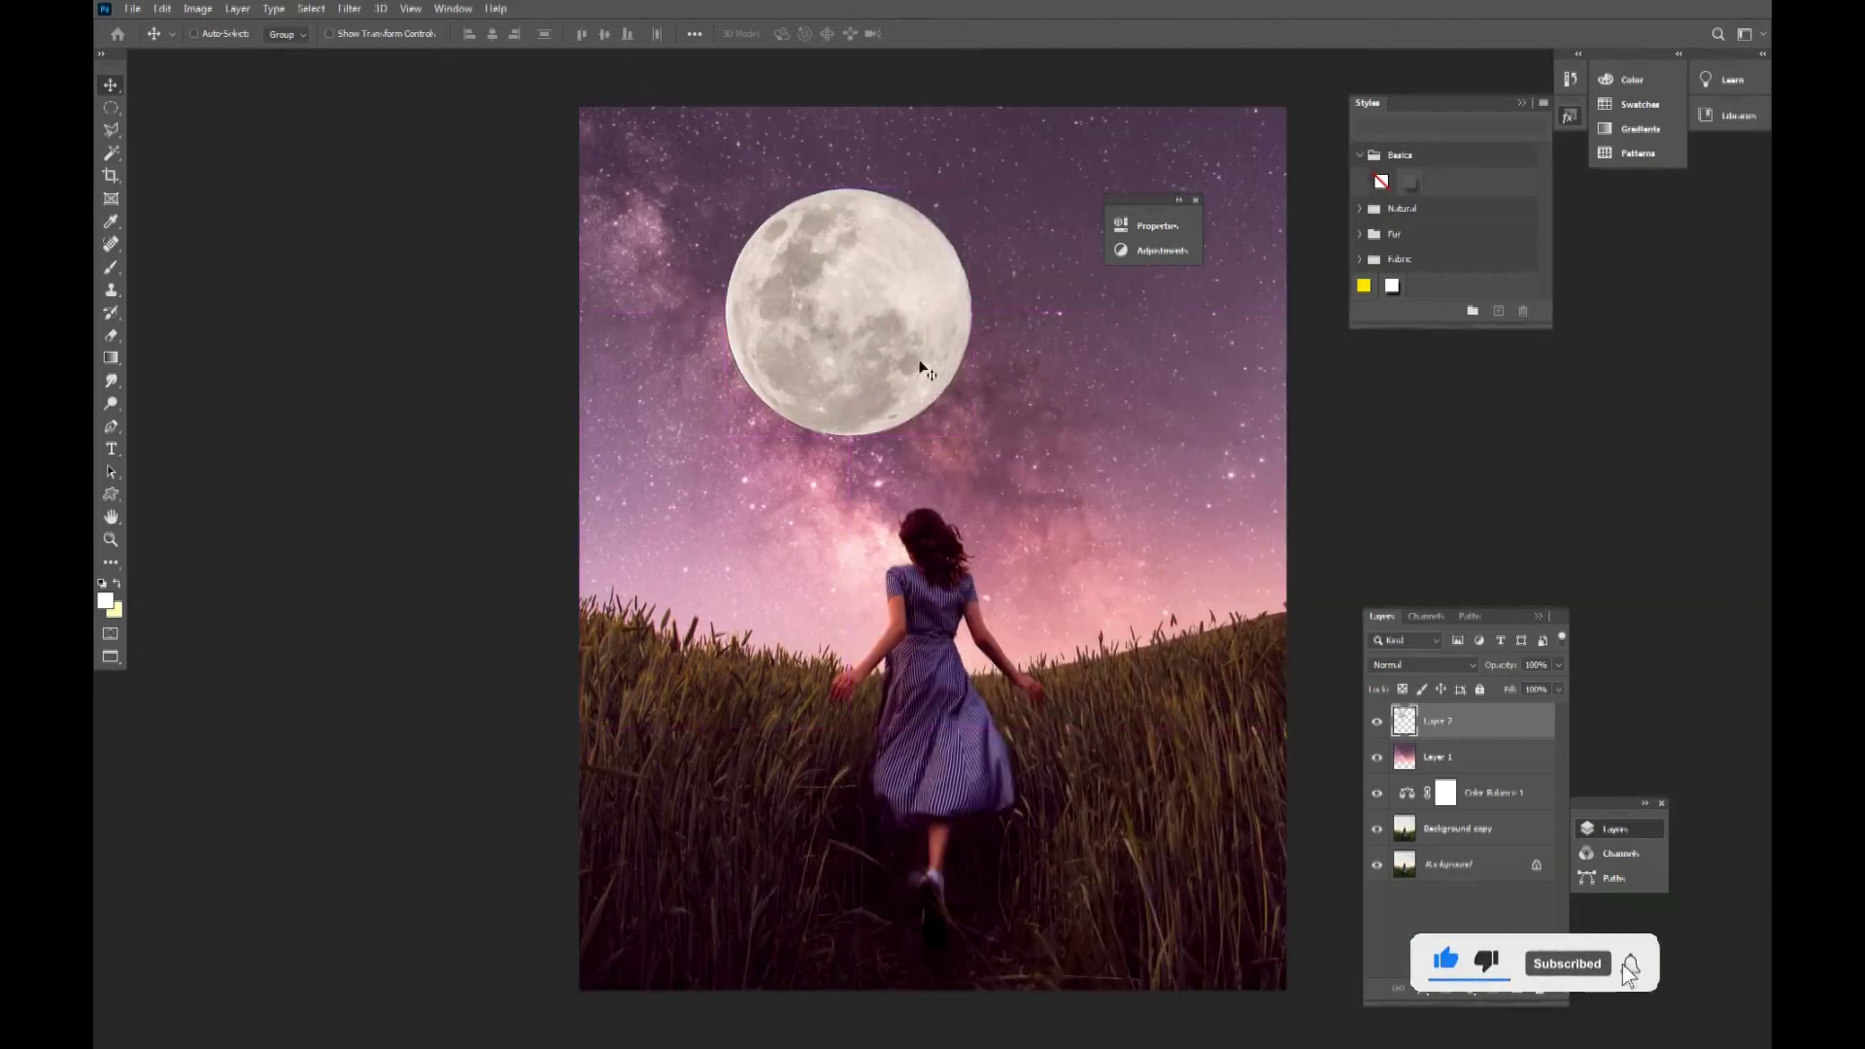
pyautogui.moveTo(1165, 209); pyautogui.dragTo(1494, 380)
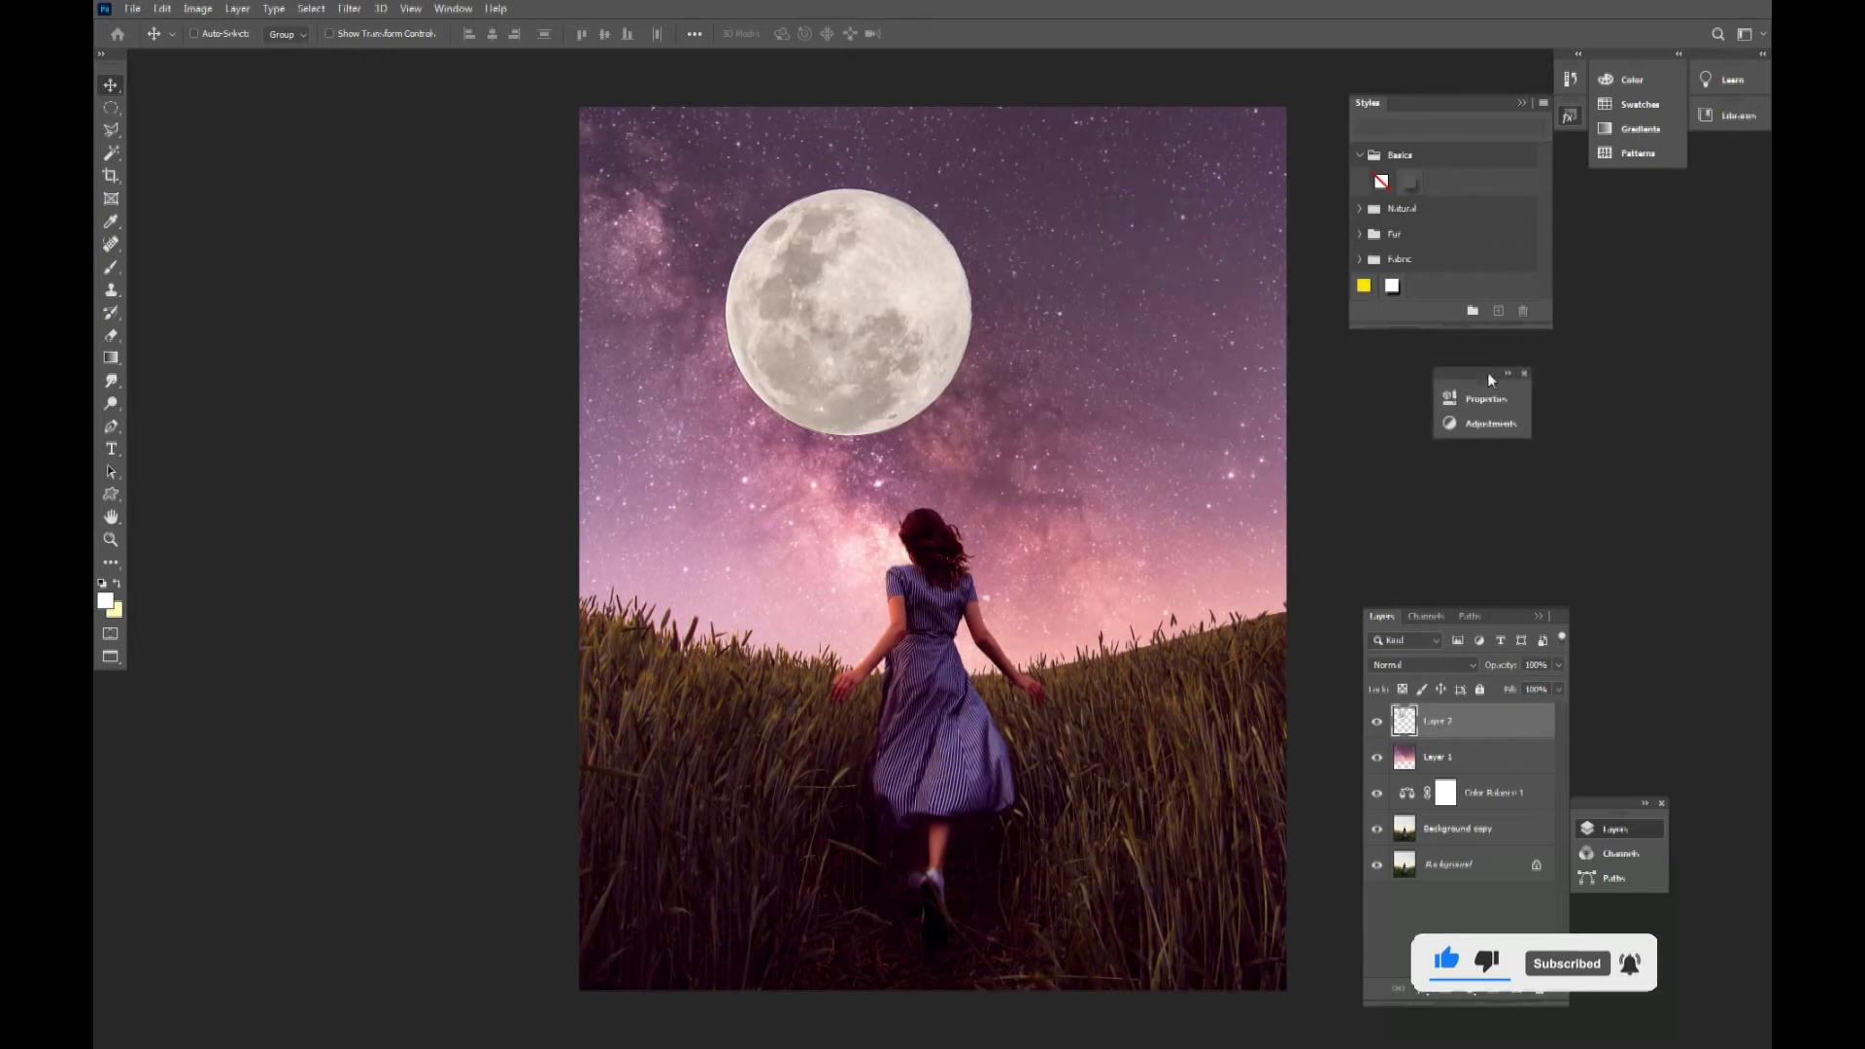
# Move the moon sideways across the sky until it sits directly above the woman's head
pyautogui.rightClick(884, 299)
pyautogui.click(888, 302)
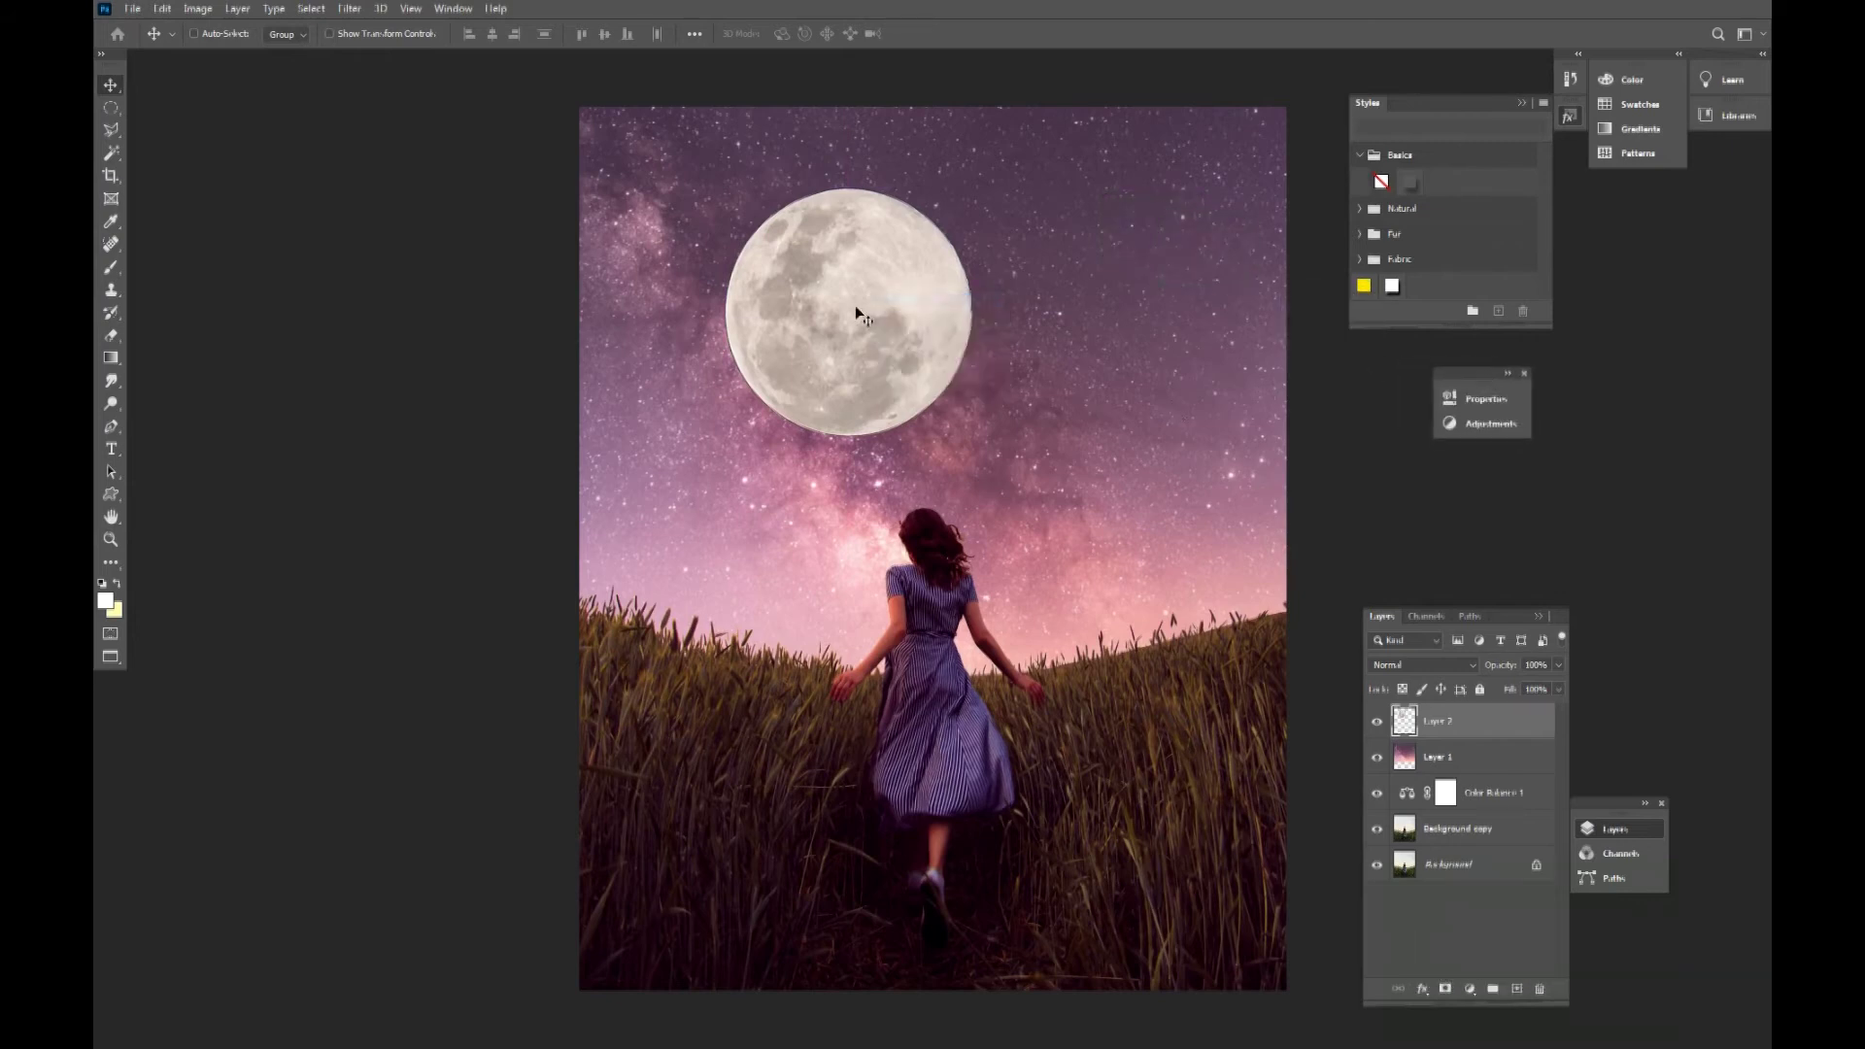
pyautogui.moveTo(854, 307); pyautogui.dragTo(941, 312)
# Scale the moon down to about 50% and keep it centred in the sky above the woman's head
pyautogui.hotkey('ctrl', 't')
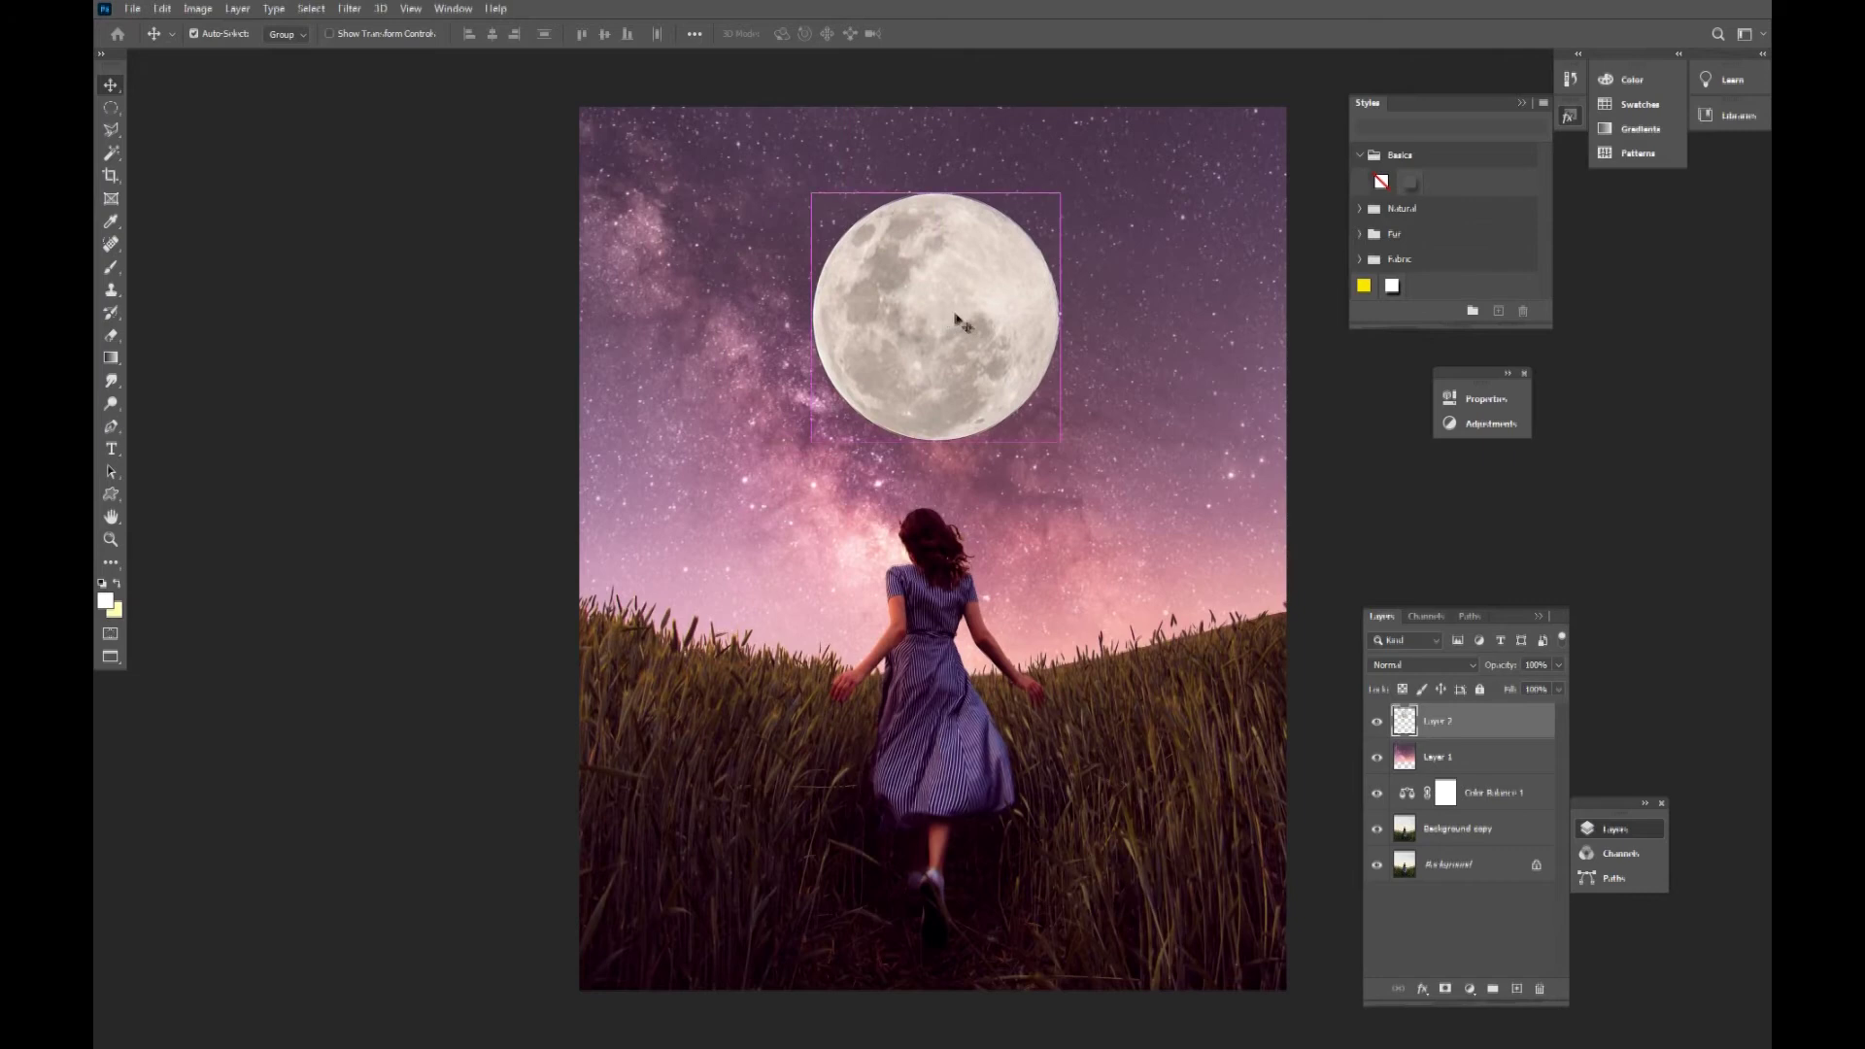
pyautogui.moveTo(1063, 190); pyautogui.dragTo(1009, 251)
pyautogui.hotkey('ctrl', 'z')
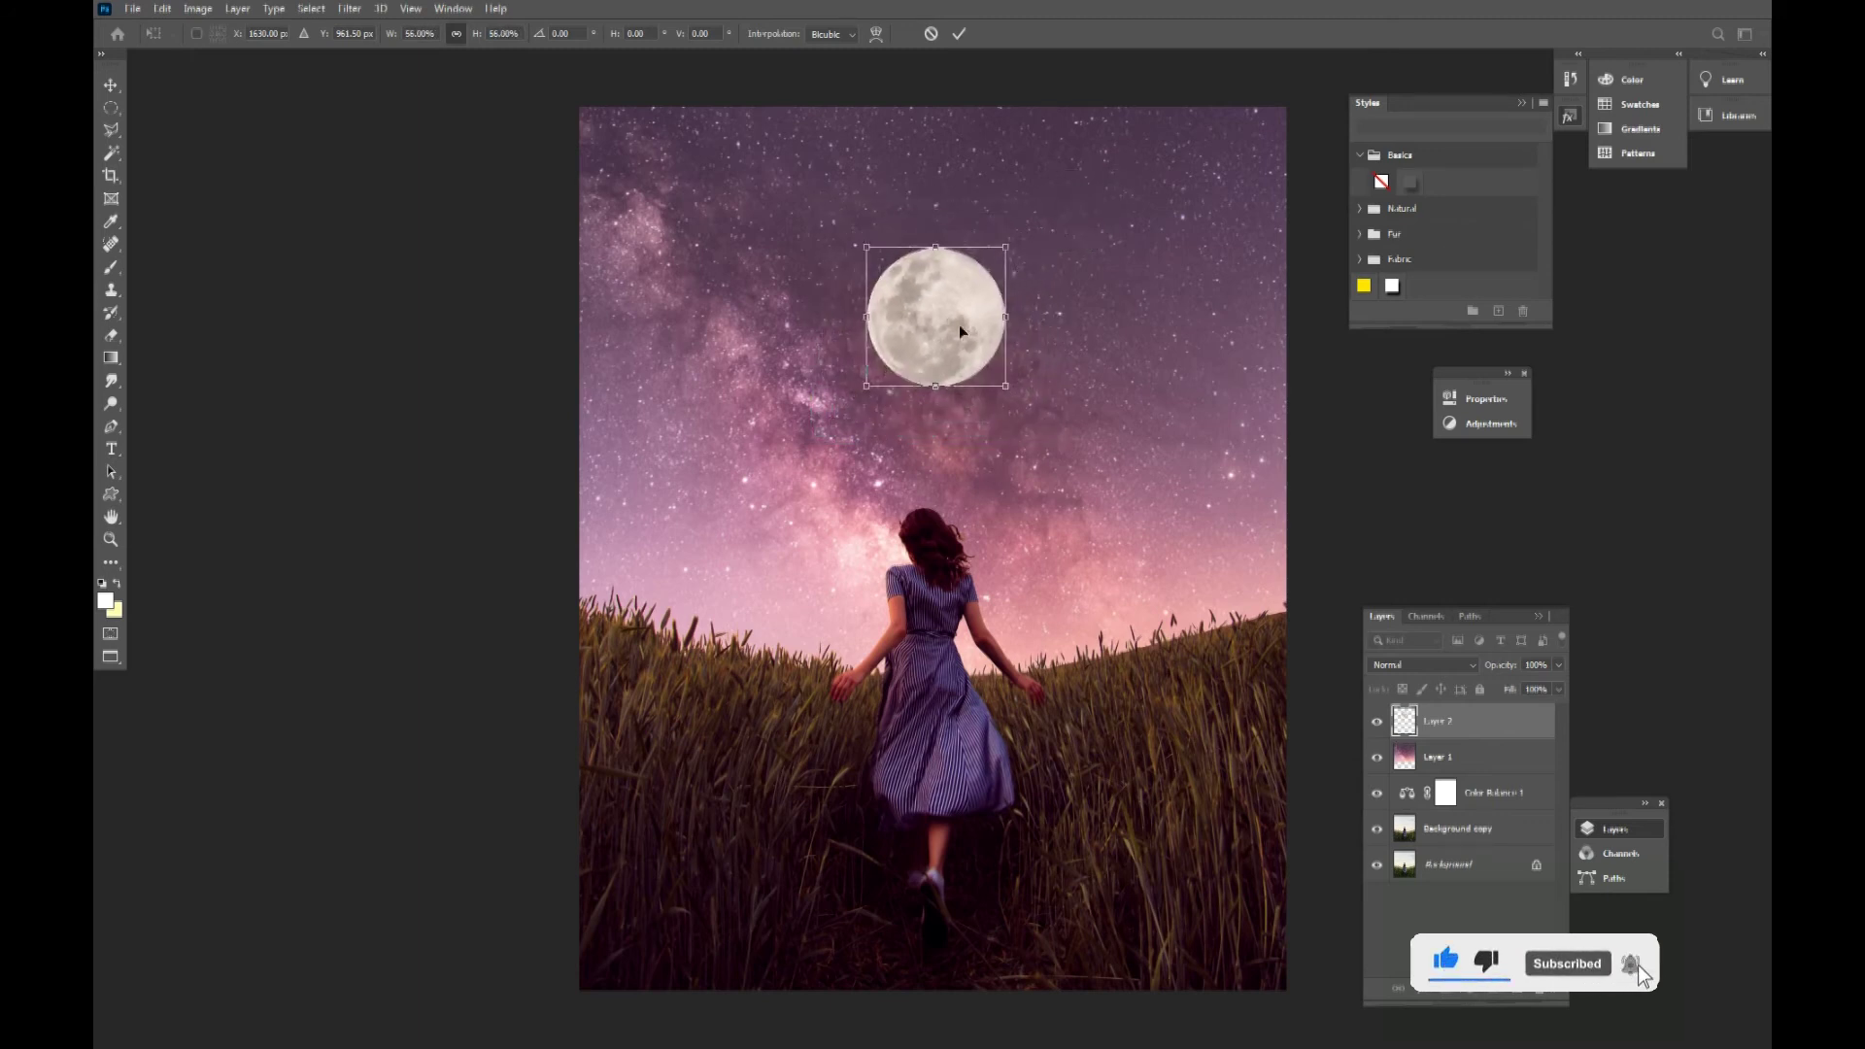
pyautogui.moveTo(957, 338); pyautogui.dragTo(958, 323)
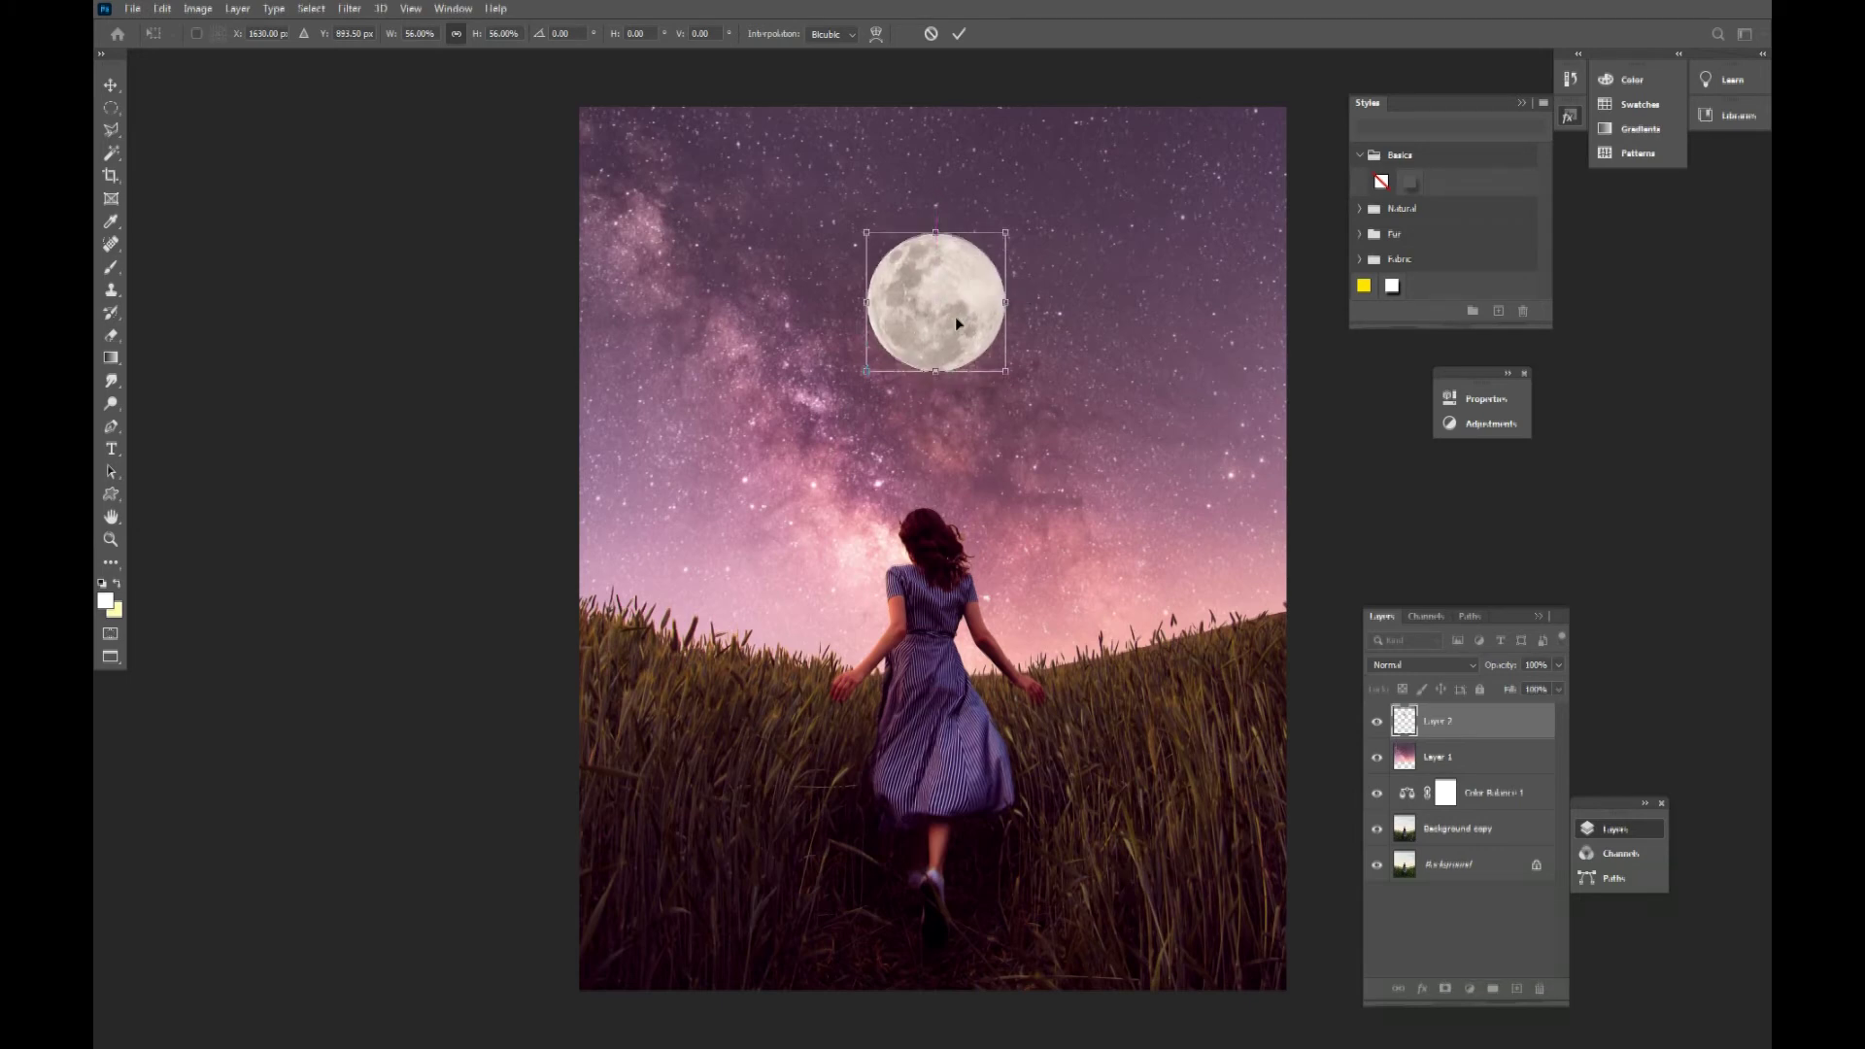
pyautogui.hotkey('ctrl', '+')
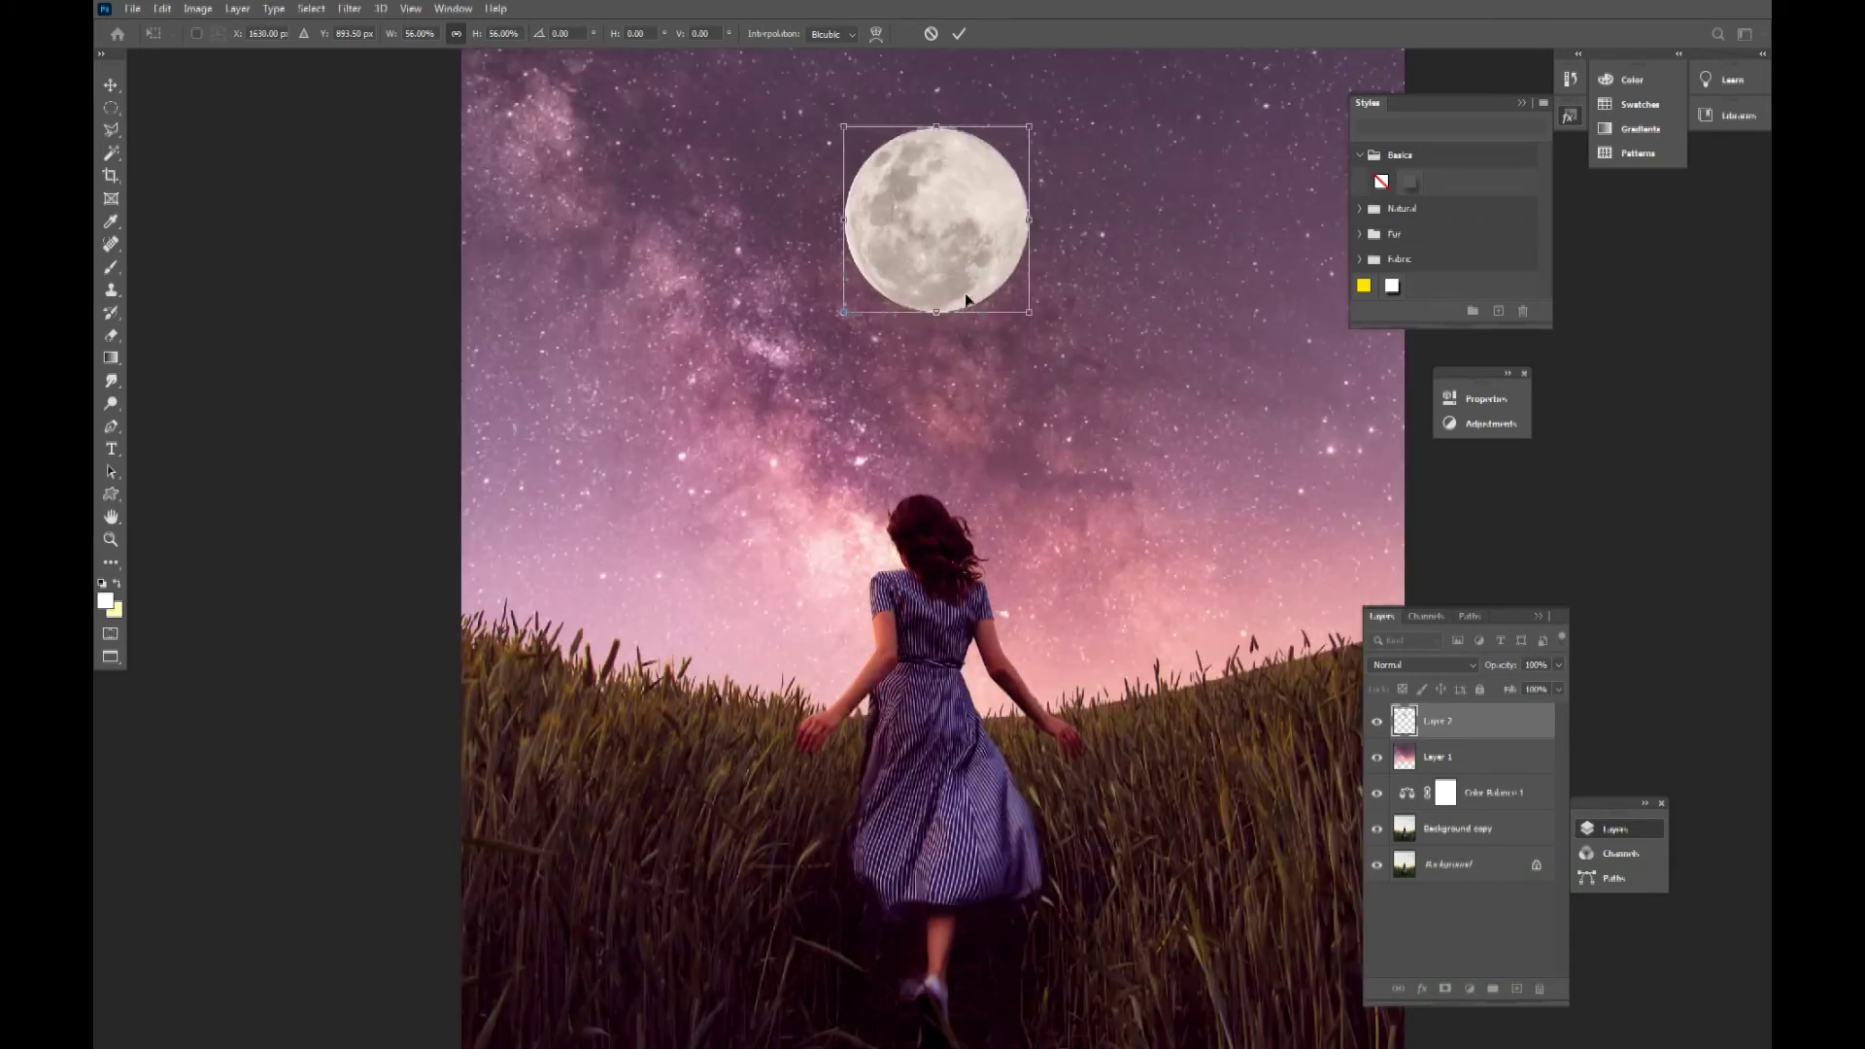
pyautogui.moveTo(965, 277); pyautogui.dragTo(951, 286)
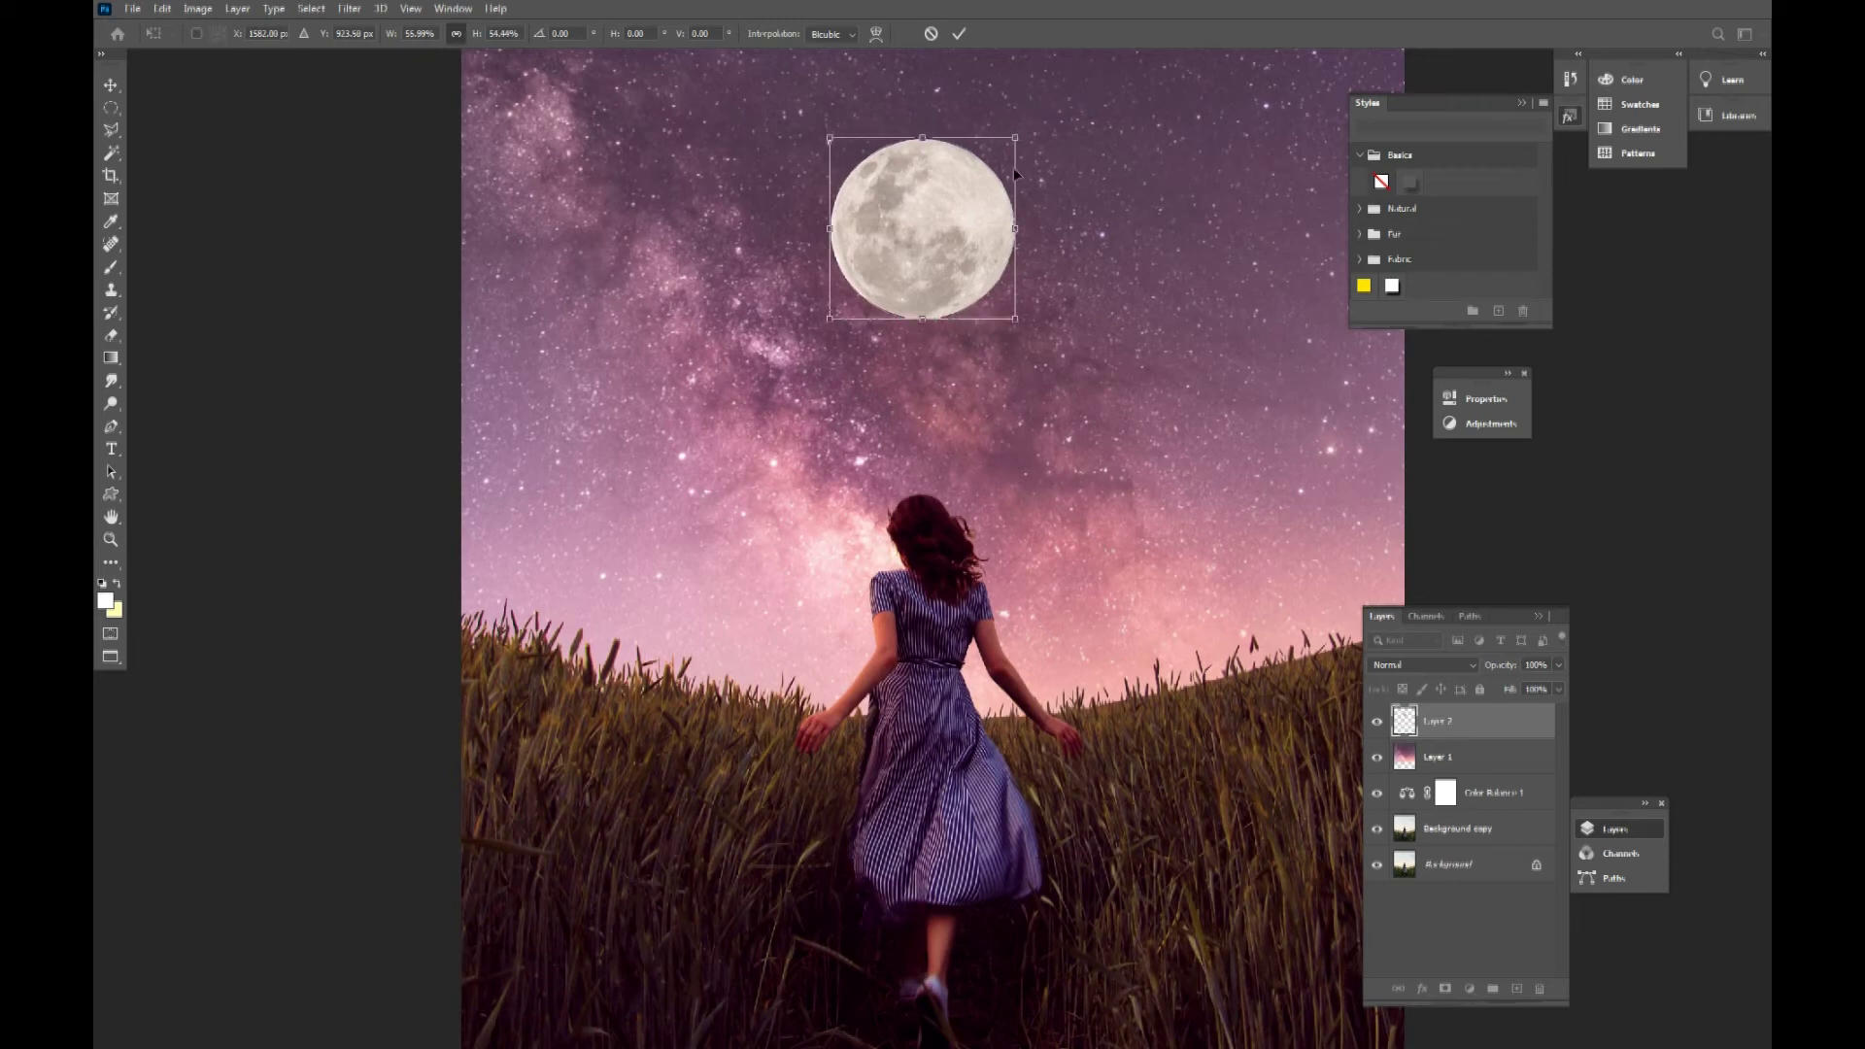
pyautogui.moveTo(1015, 134); pyautogui.dragTo(998, 153)
pyautogui.moveTo(943, 237); pyautogui.dragTo(955, 233)
pyautogui.hotkey('ctrl', '-')
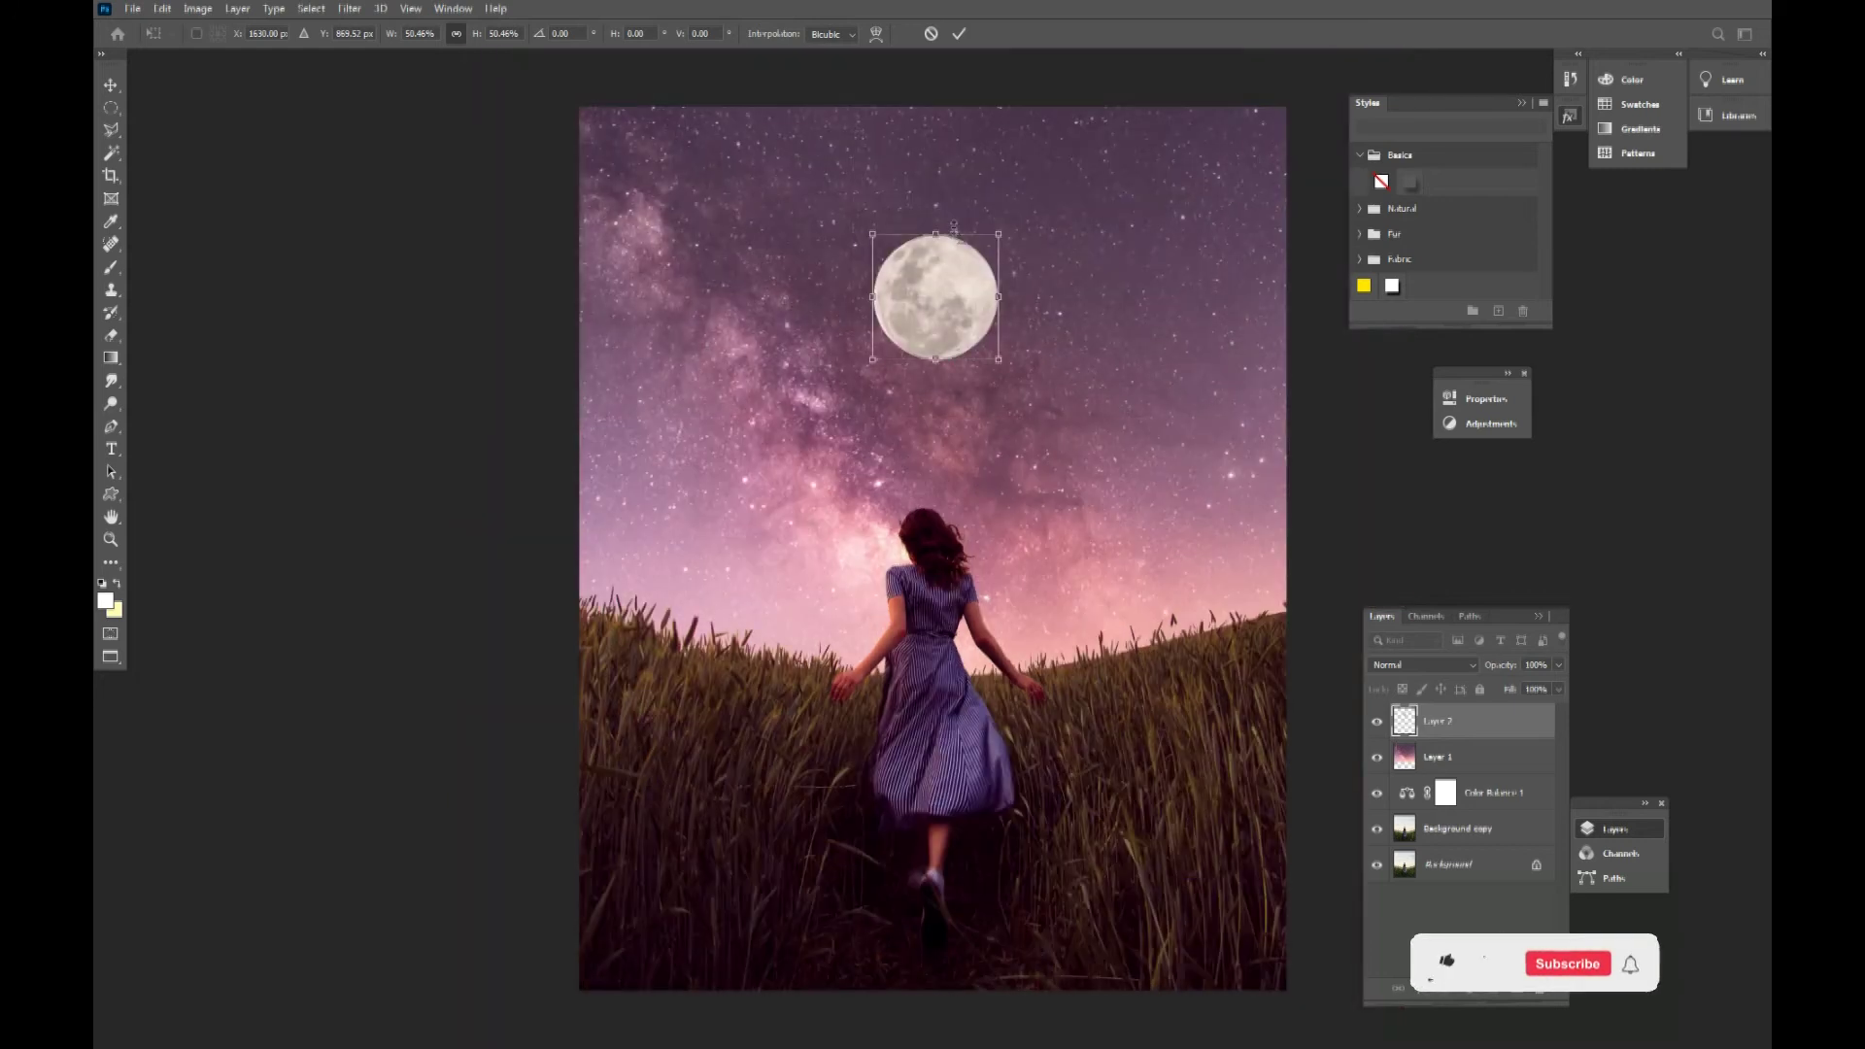
pyautogui.press('Return')
pyautogui.press('ctrl')
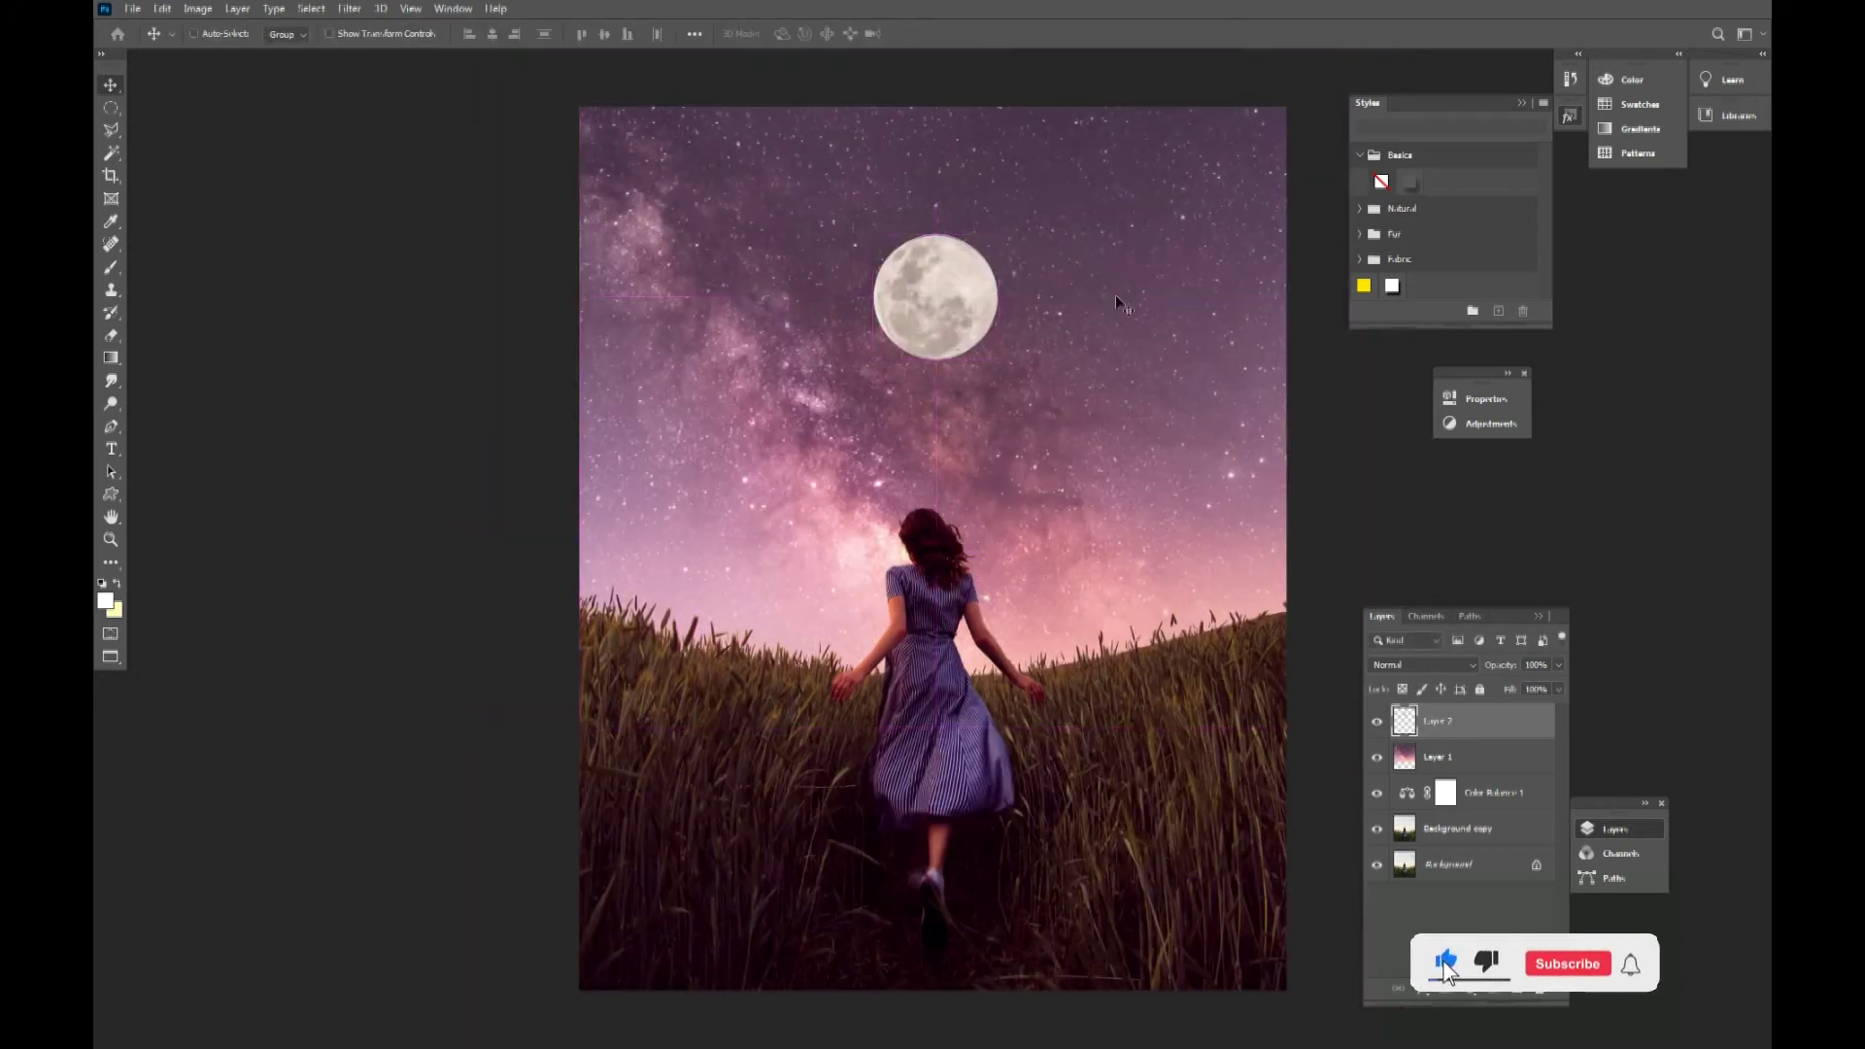
# Raise the moon's contrast with Curves points at input 224/output 244 and input 62/output 57, and nudge it slightly upward
pyautogui.hotkey('ctrl', 'm')
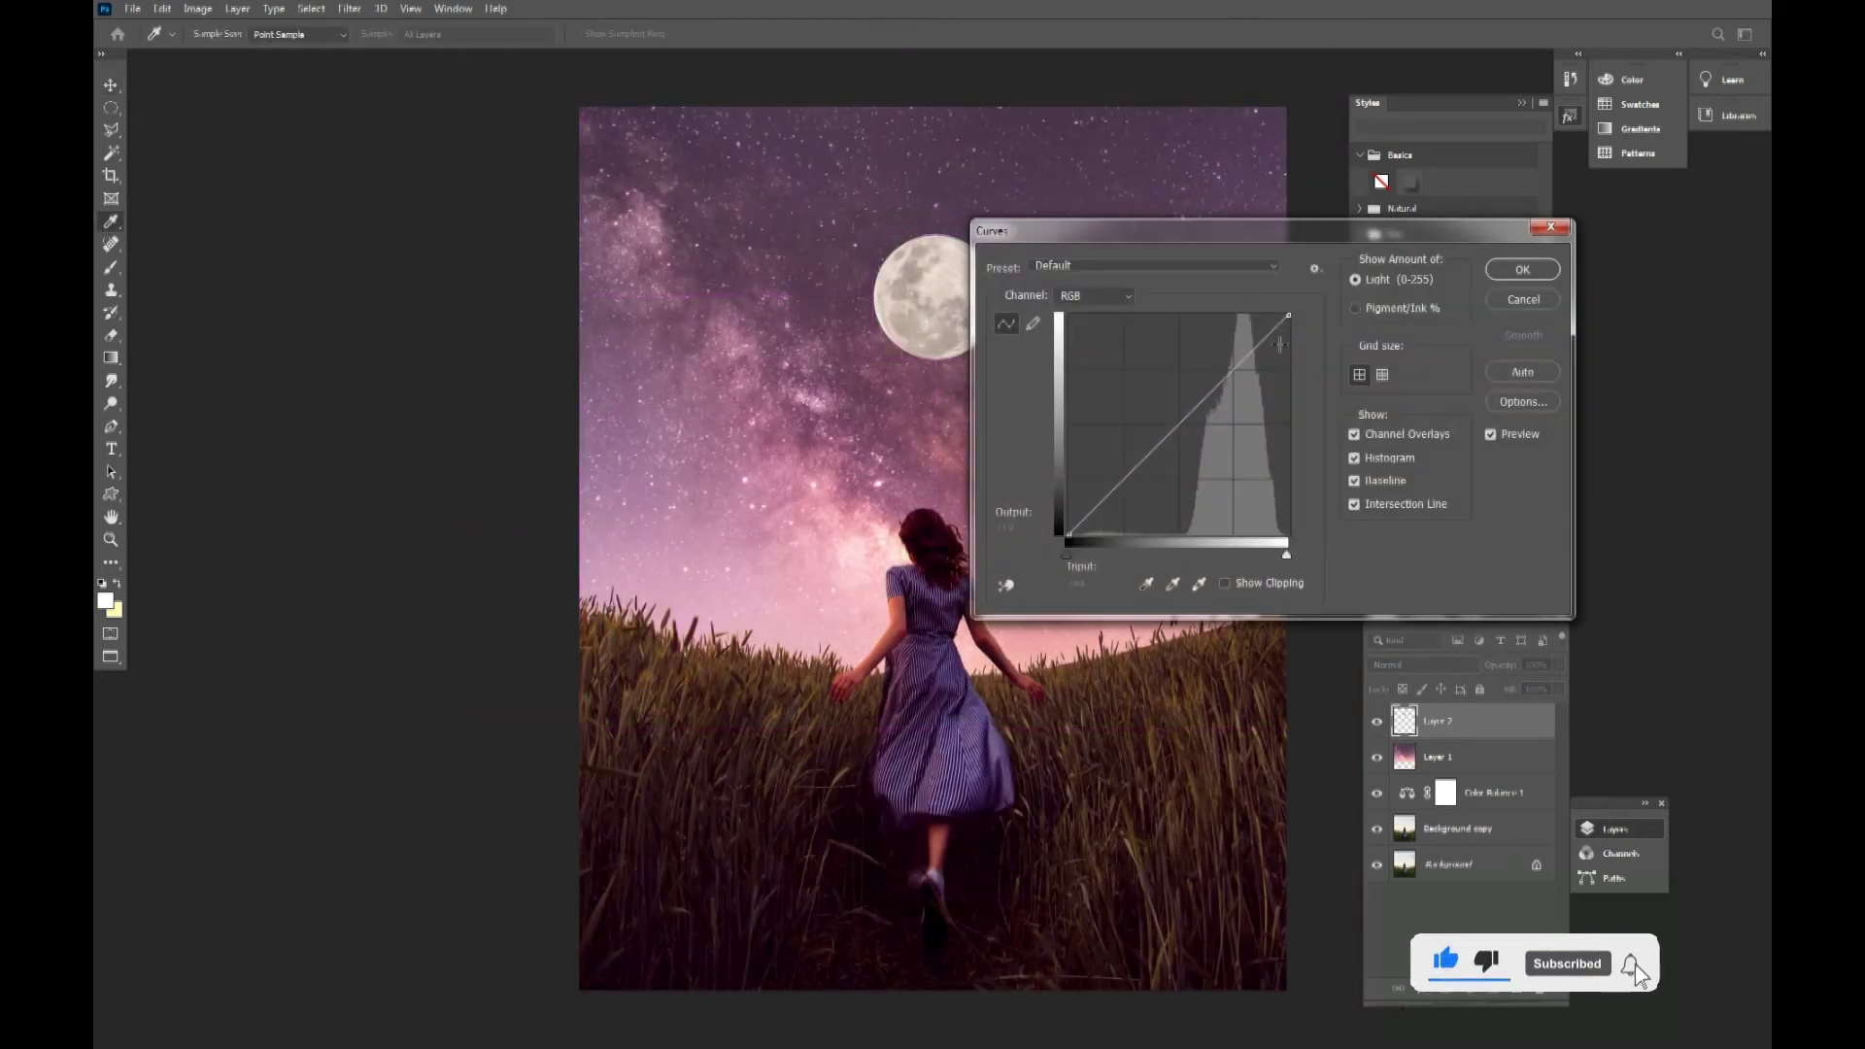
pyautogui.moveTo(1268, 340); pyautogui.dragTo(1268, 329)
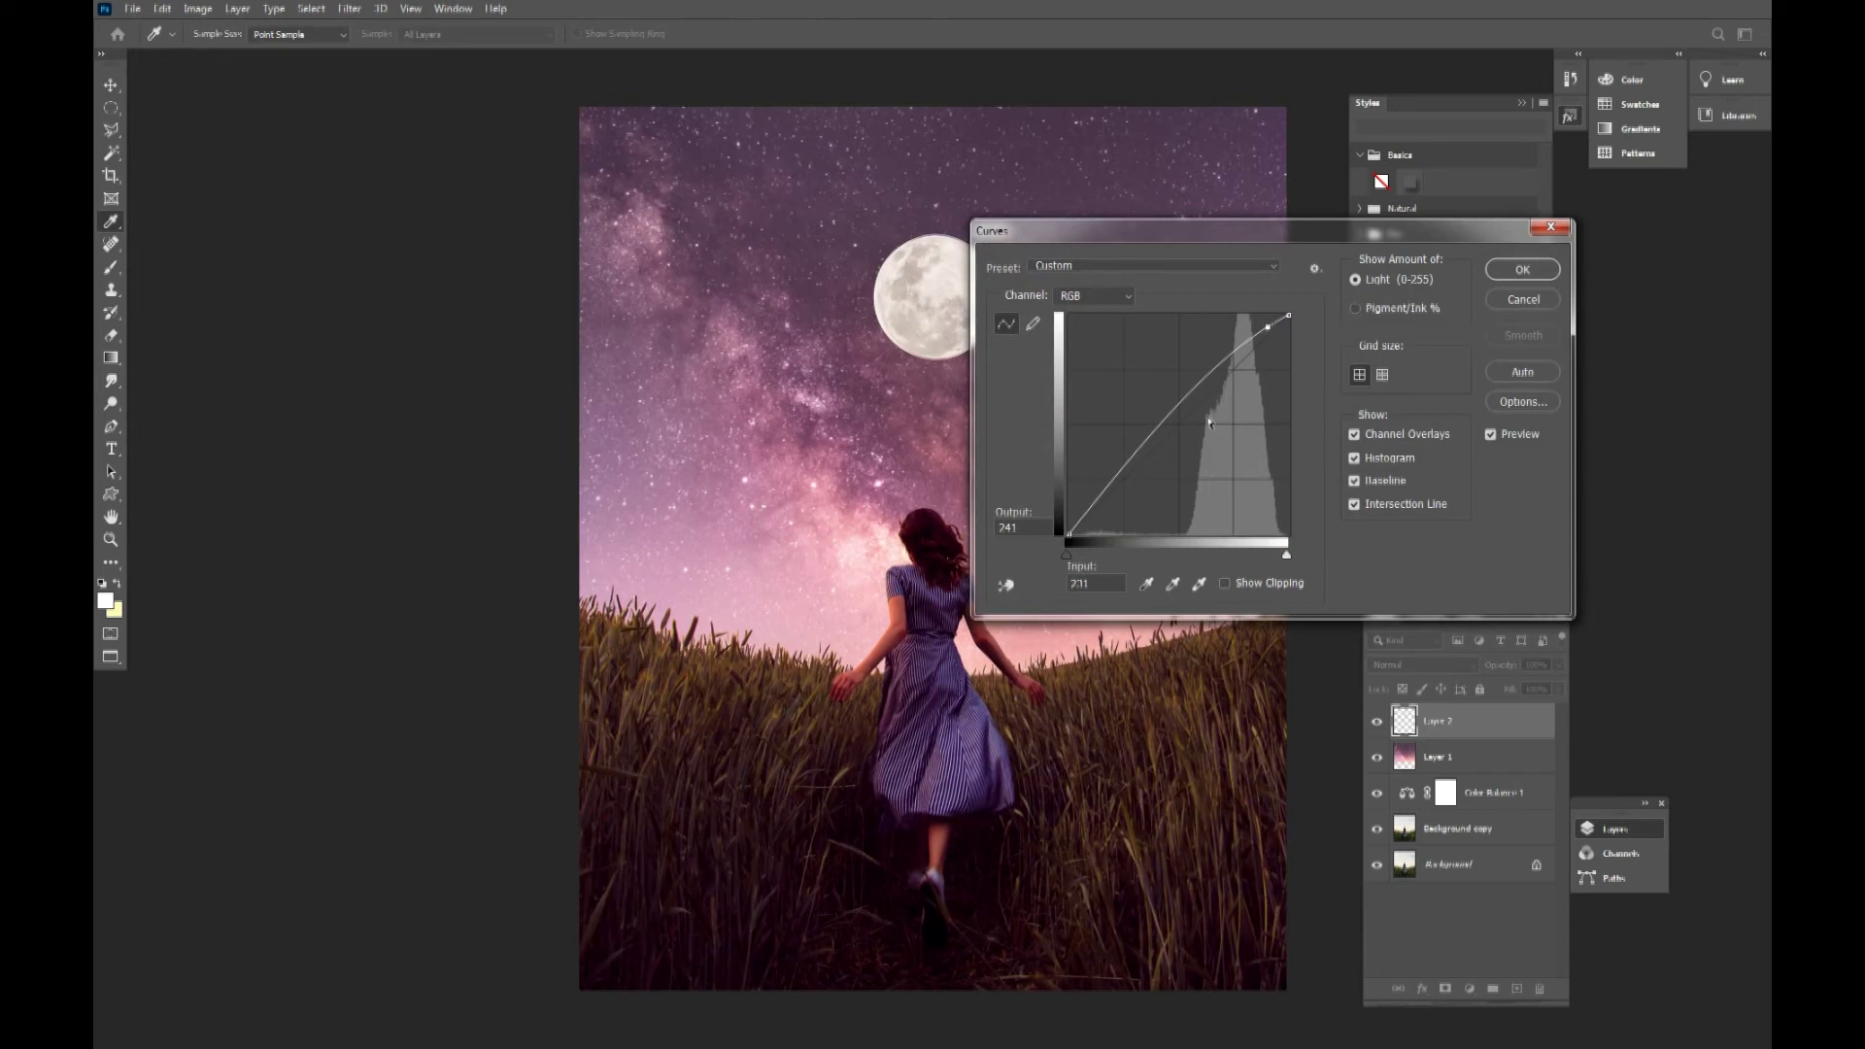
pyautogui.click(1120, 481)
pyautogui.moveTo(1120, 481); pyautogui.dragTo(1122, 484)
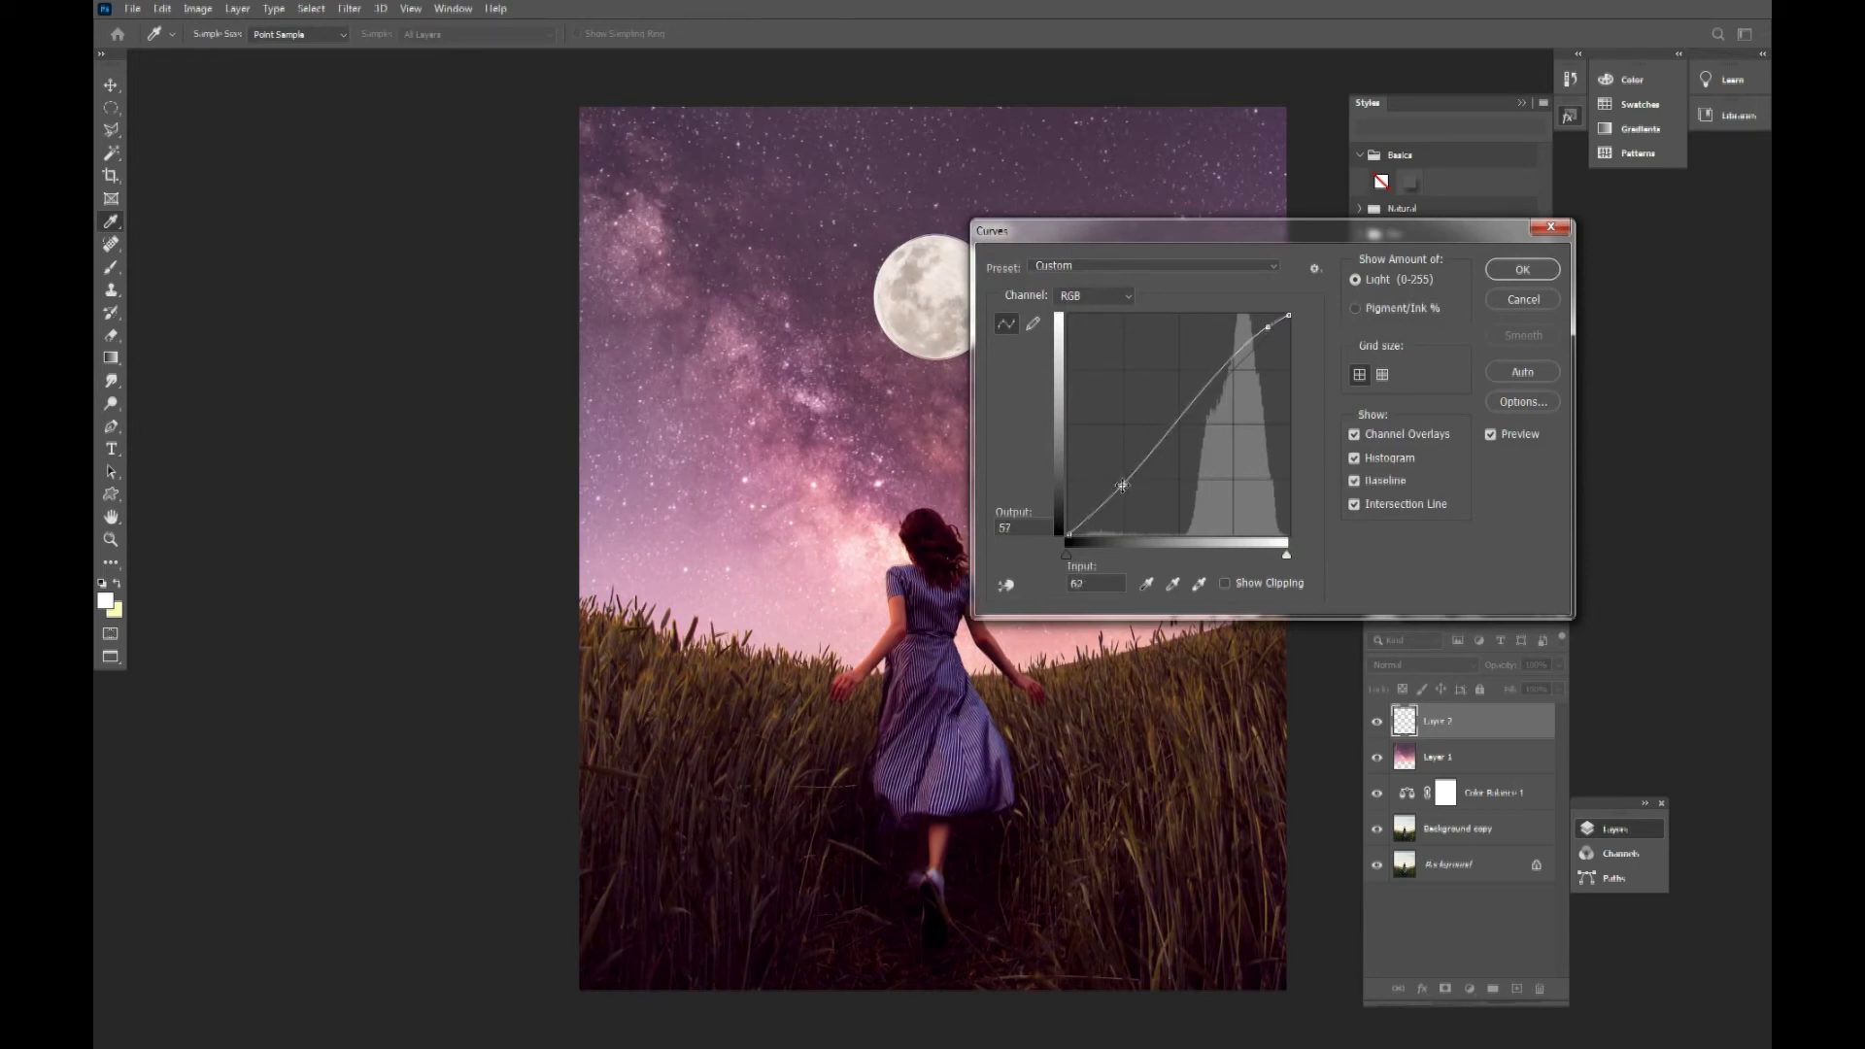
pyautogui.moveTo(1270, 330); pyautogui.dragTo(1262, 328)
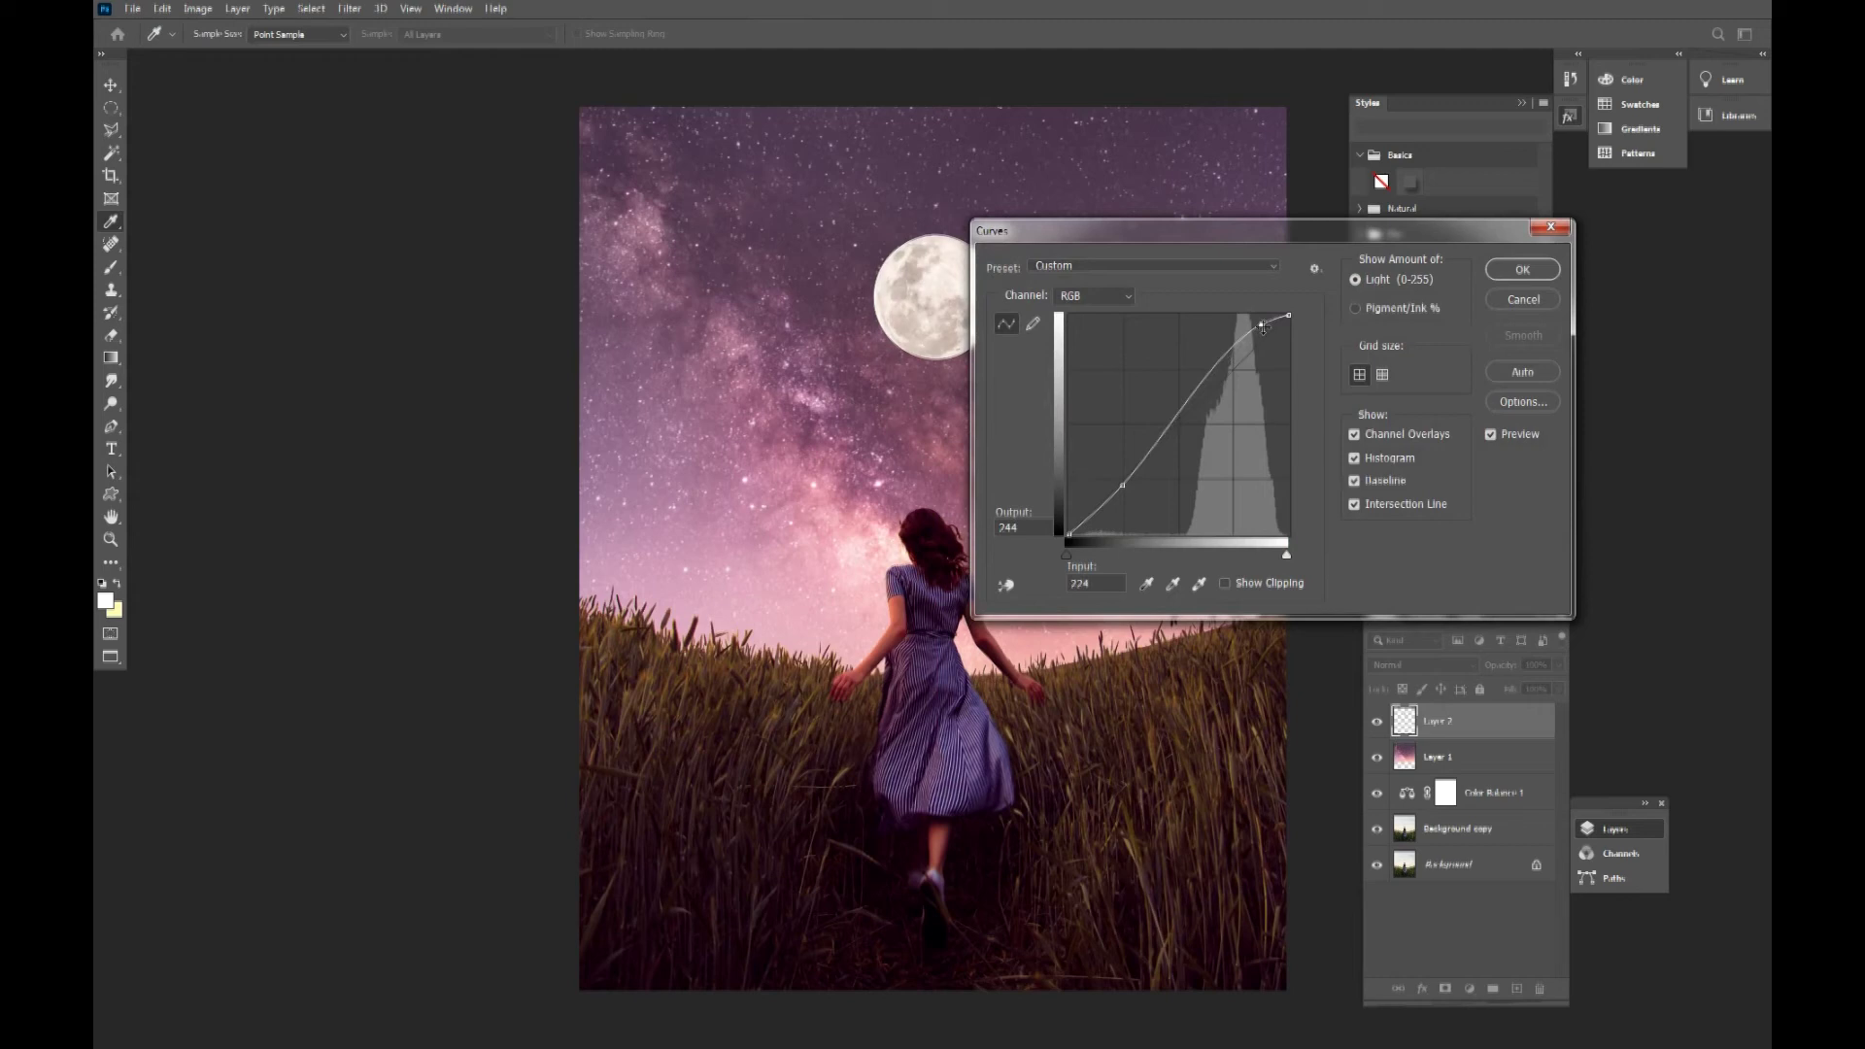
pyautogui.click(1523, 271)
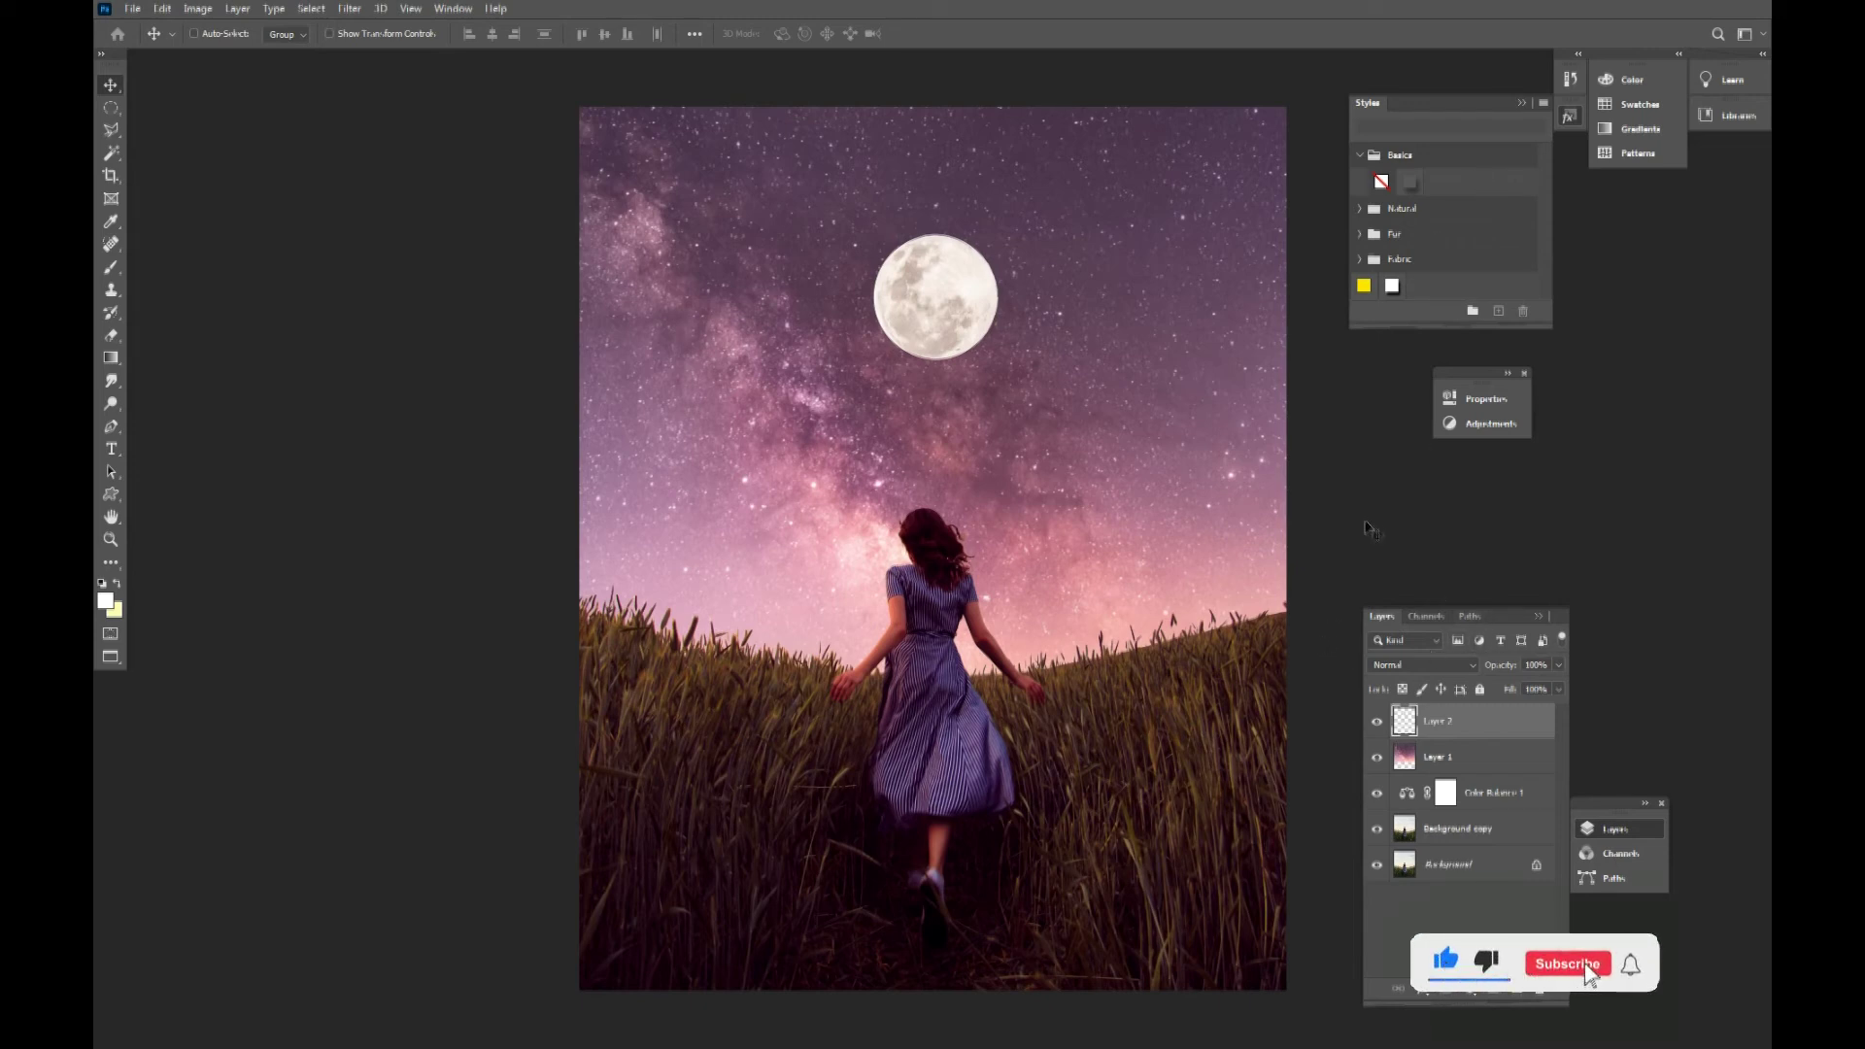
pyautogui.rightClick(991, 324)
pyautogui.click(1015, 291)
pyautogui.moveTo(1004, 350); pyautogui.dragTo(1001, 344)
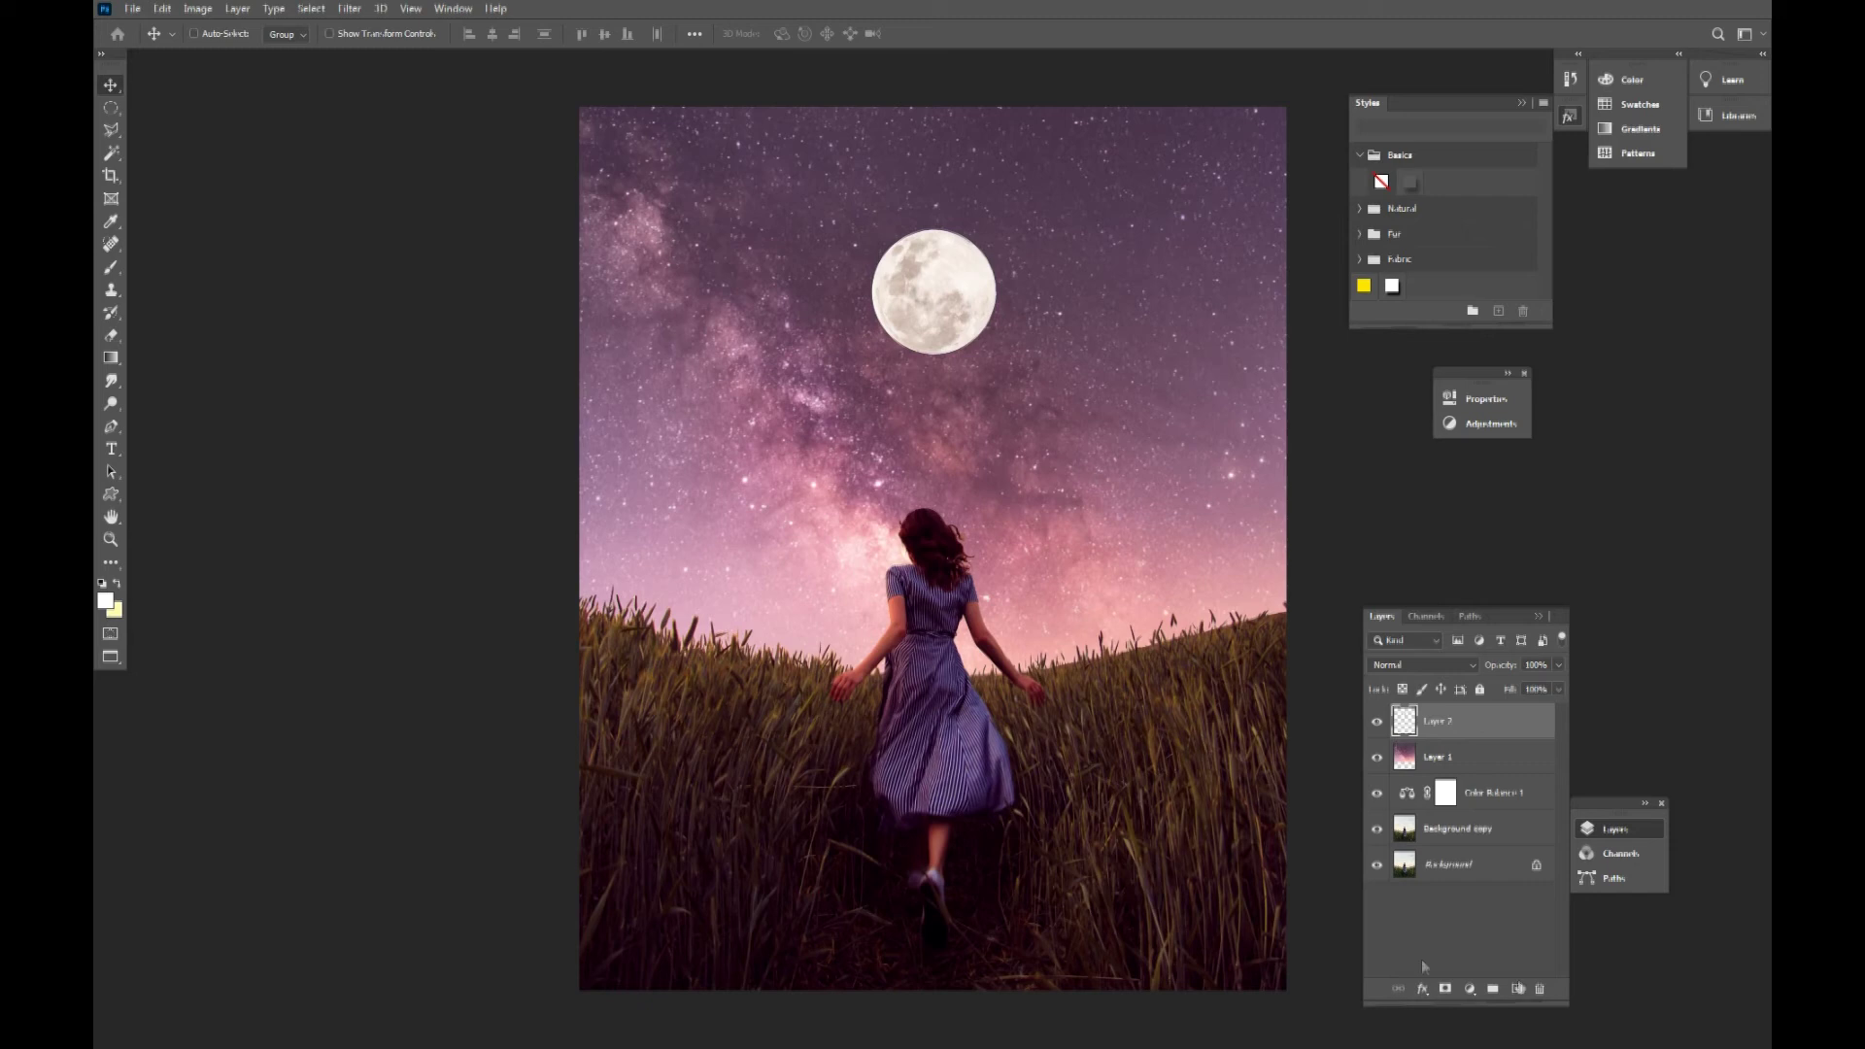
# Add a new layer above the moon and paint one large soft white glow centred on the moon
pyautogui.click(1517, 990)
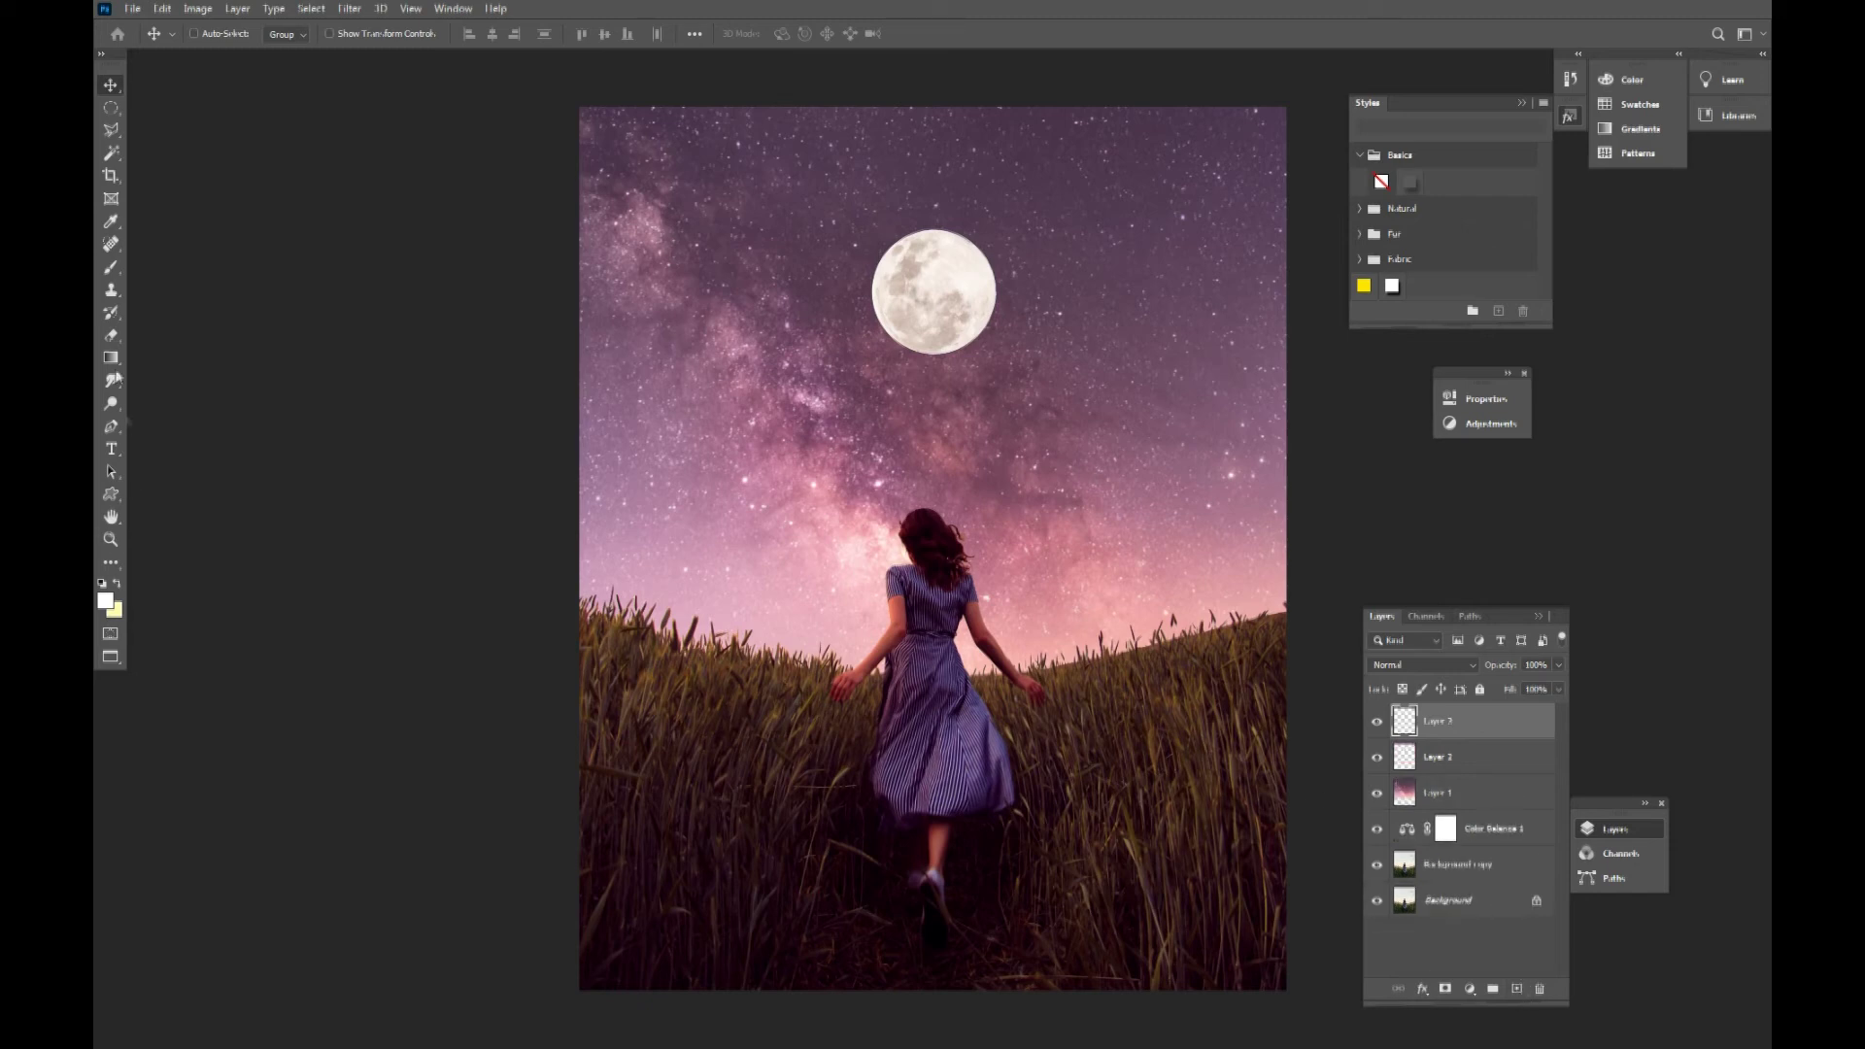
pyautogui.click(113, 268)
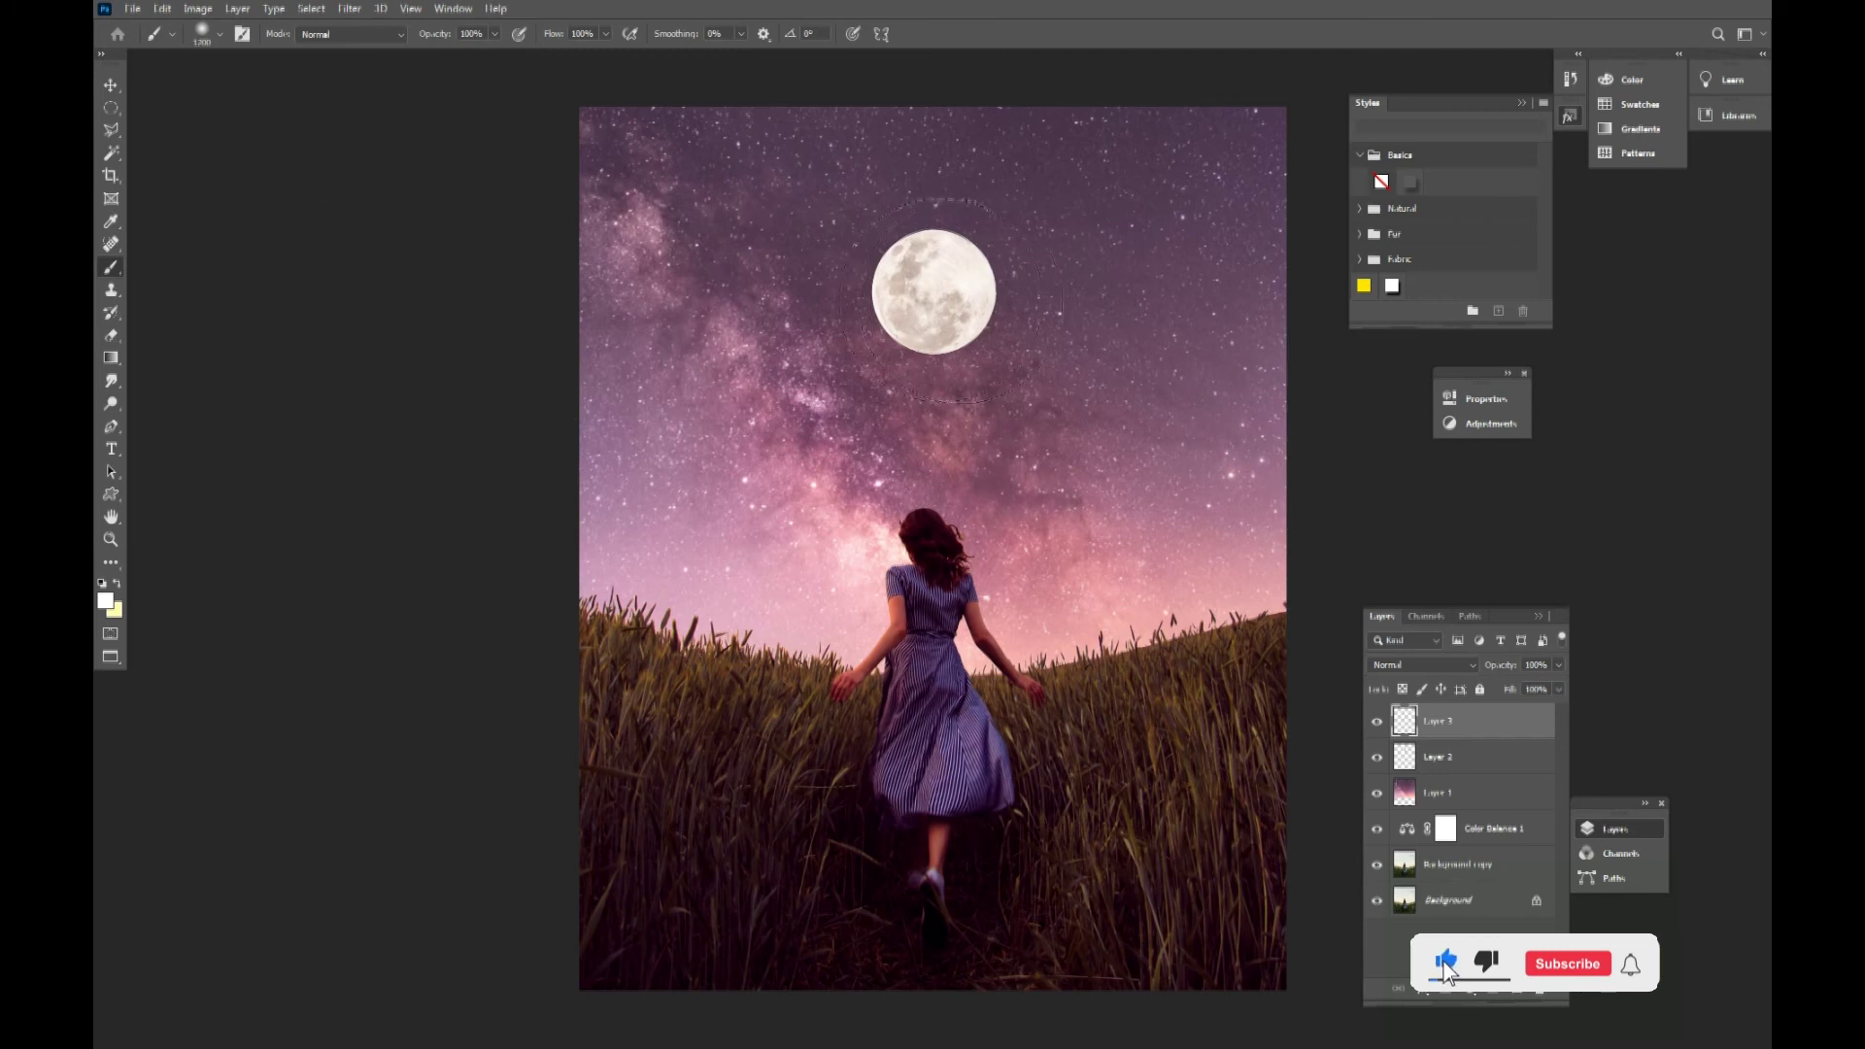
pyautogui.click(939, 292)
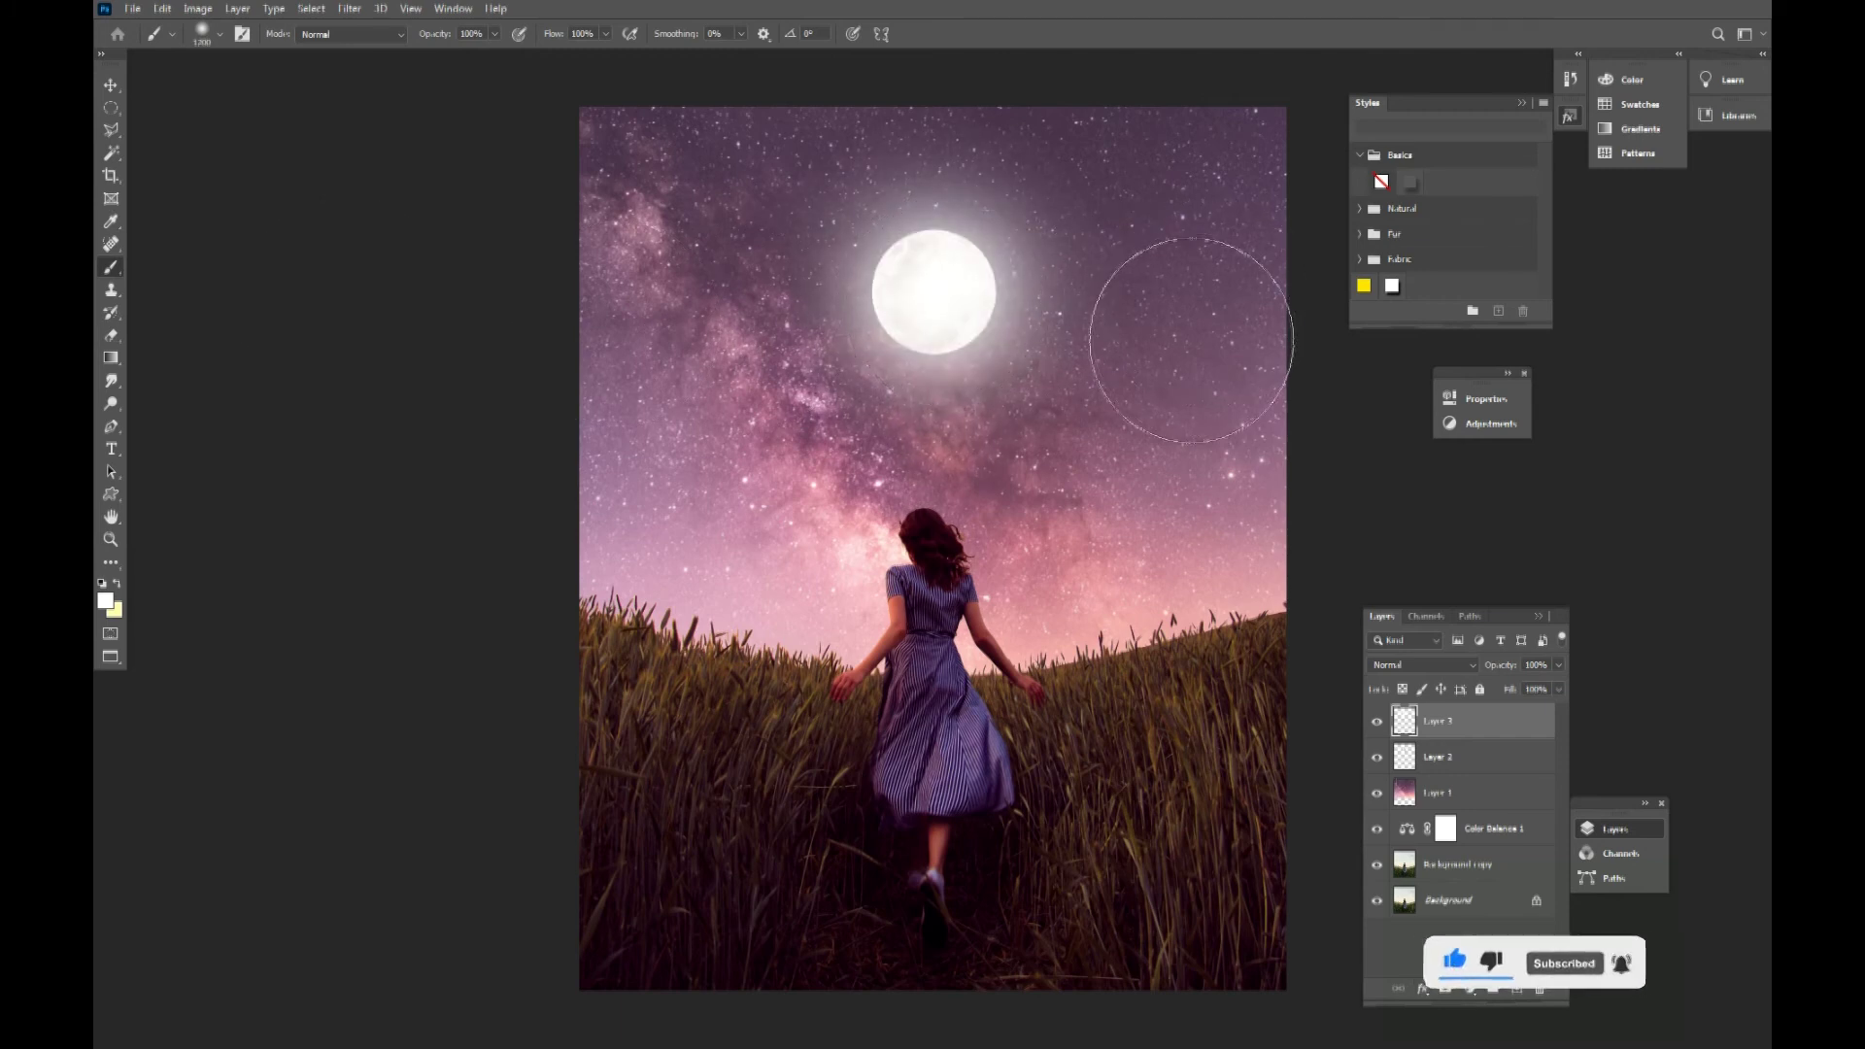
pyautogui.press('v')
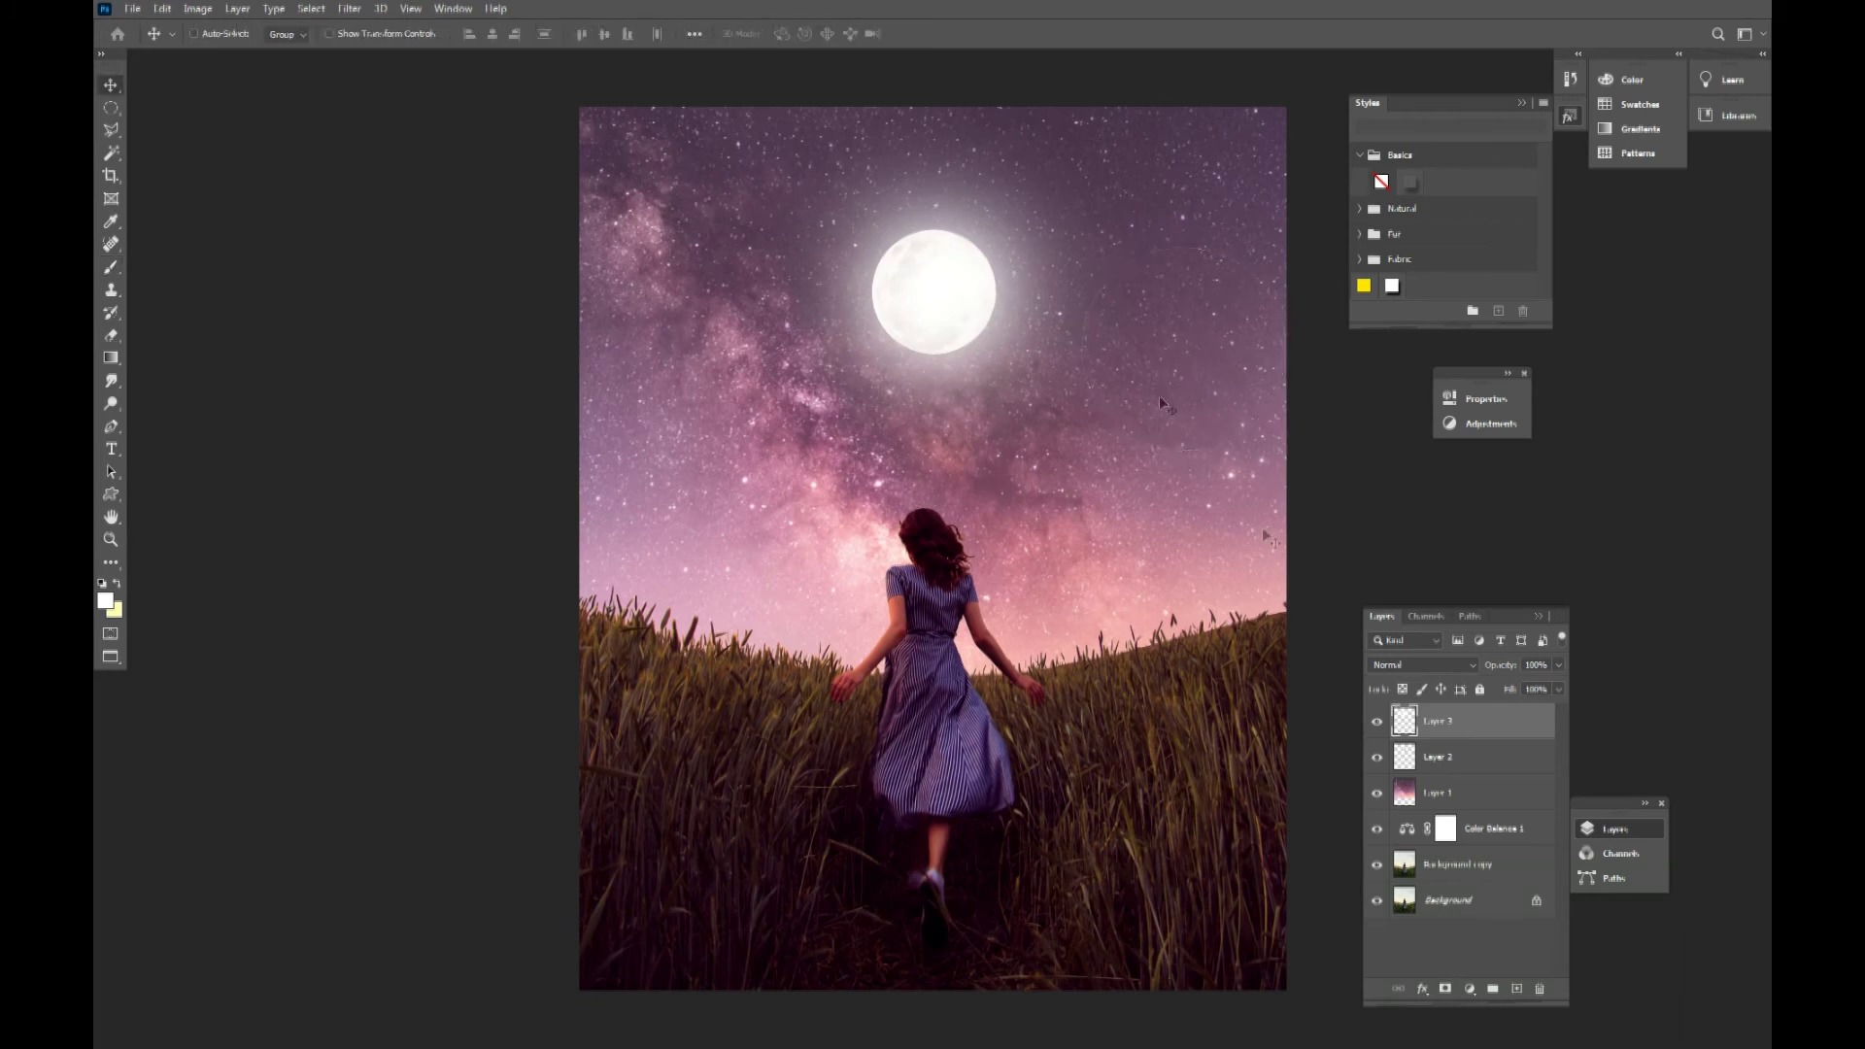
# Set the glow layer's blend mode to Lighten and its opacity to 52%
pyautogui.click(1379, 665)
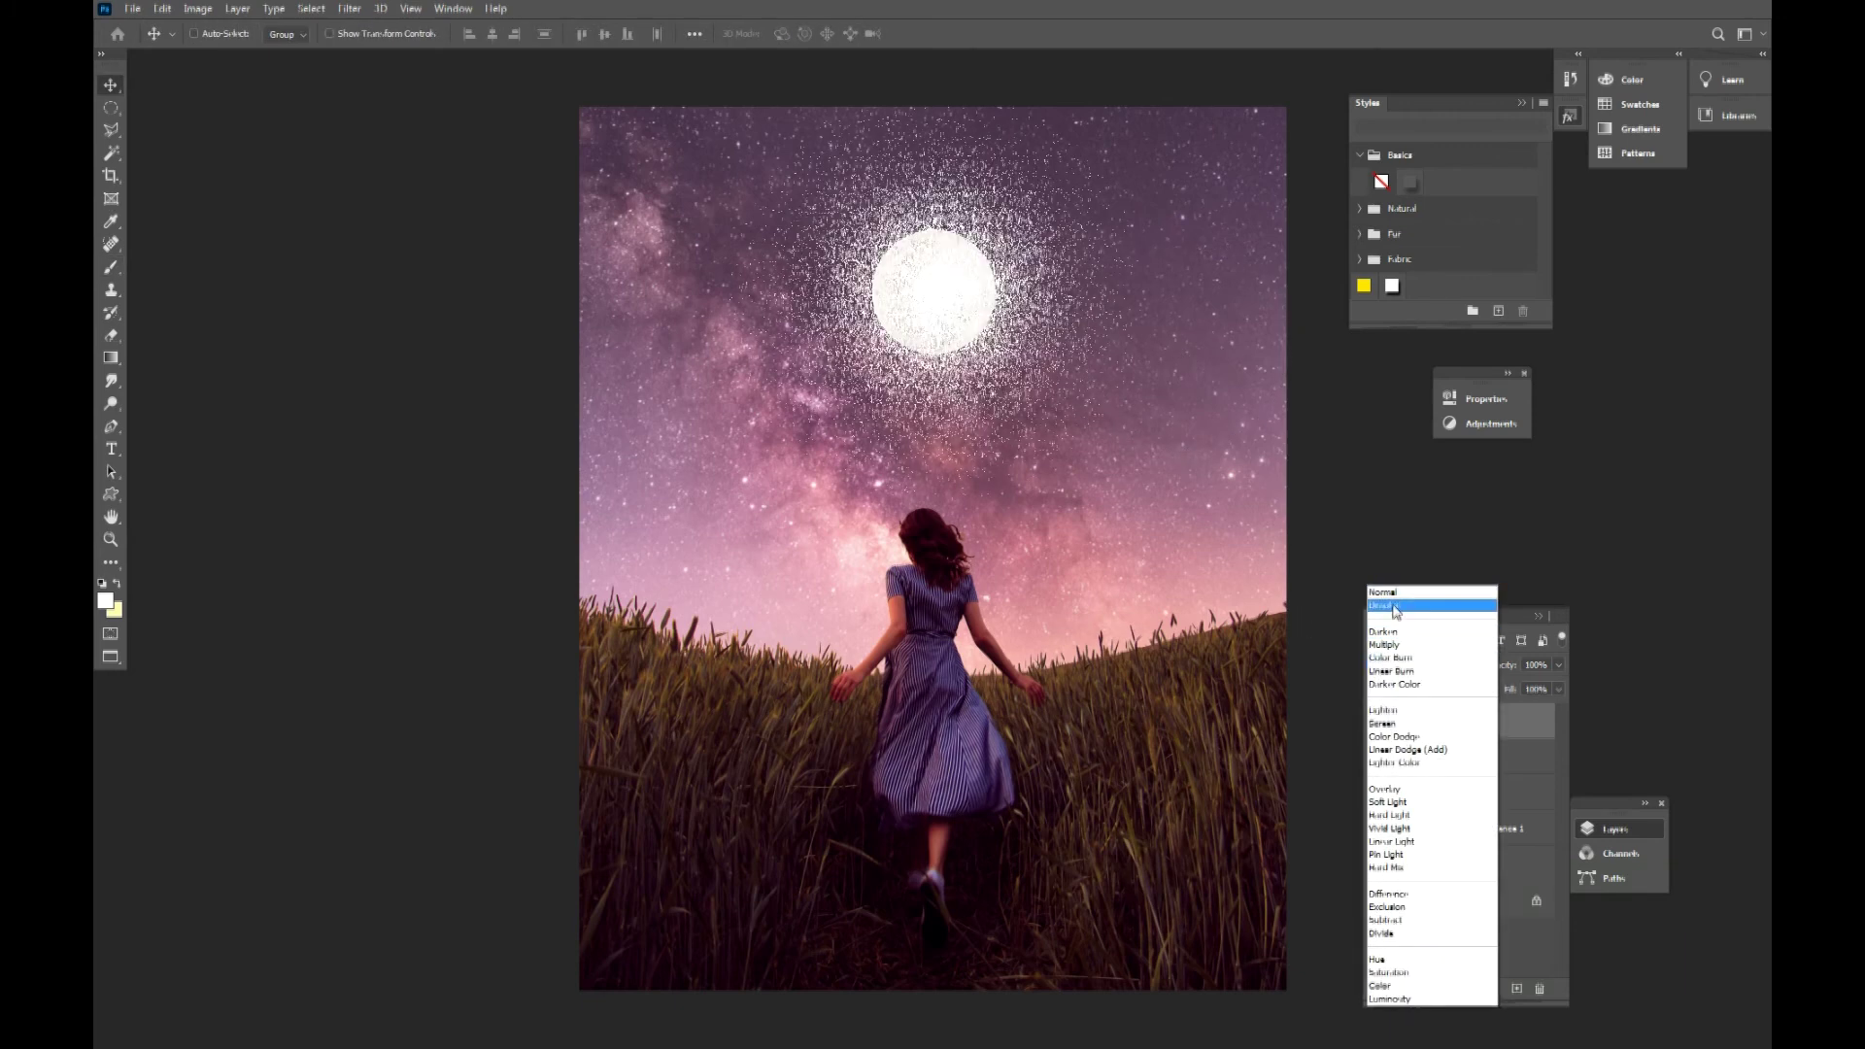
pyautogui.click(1410, 712)
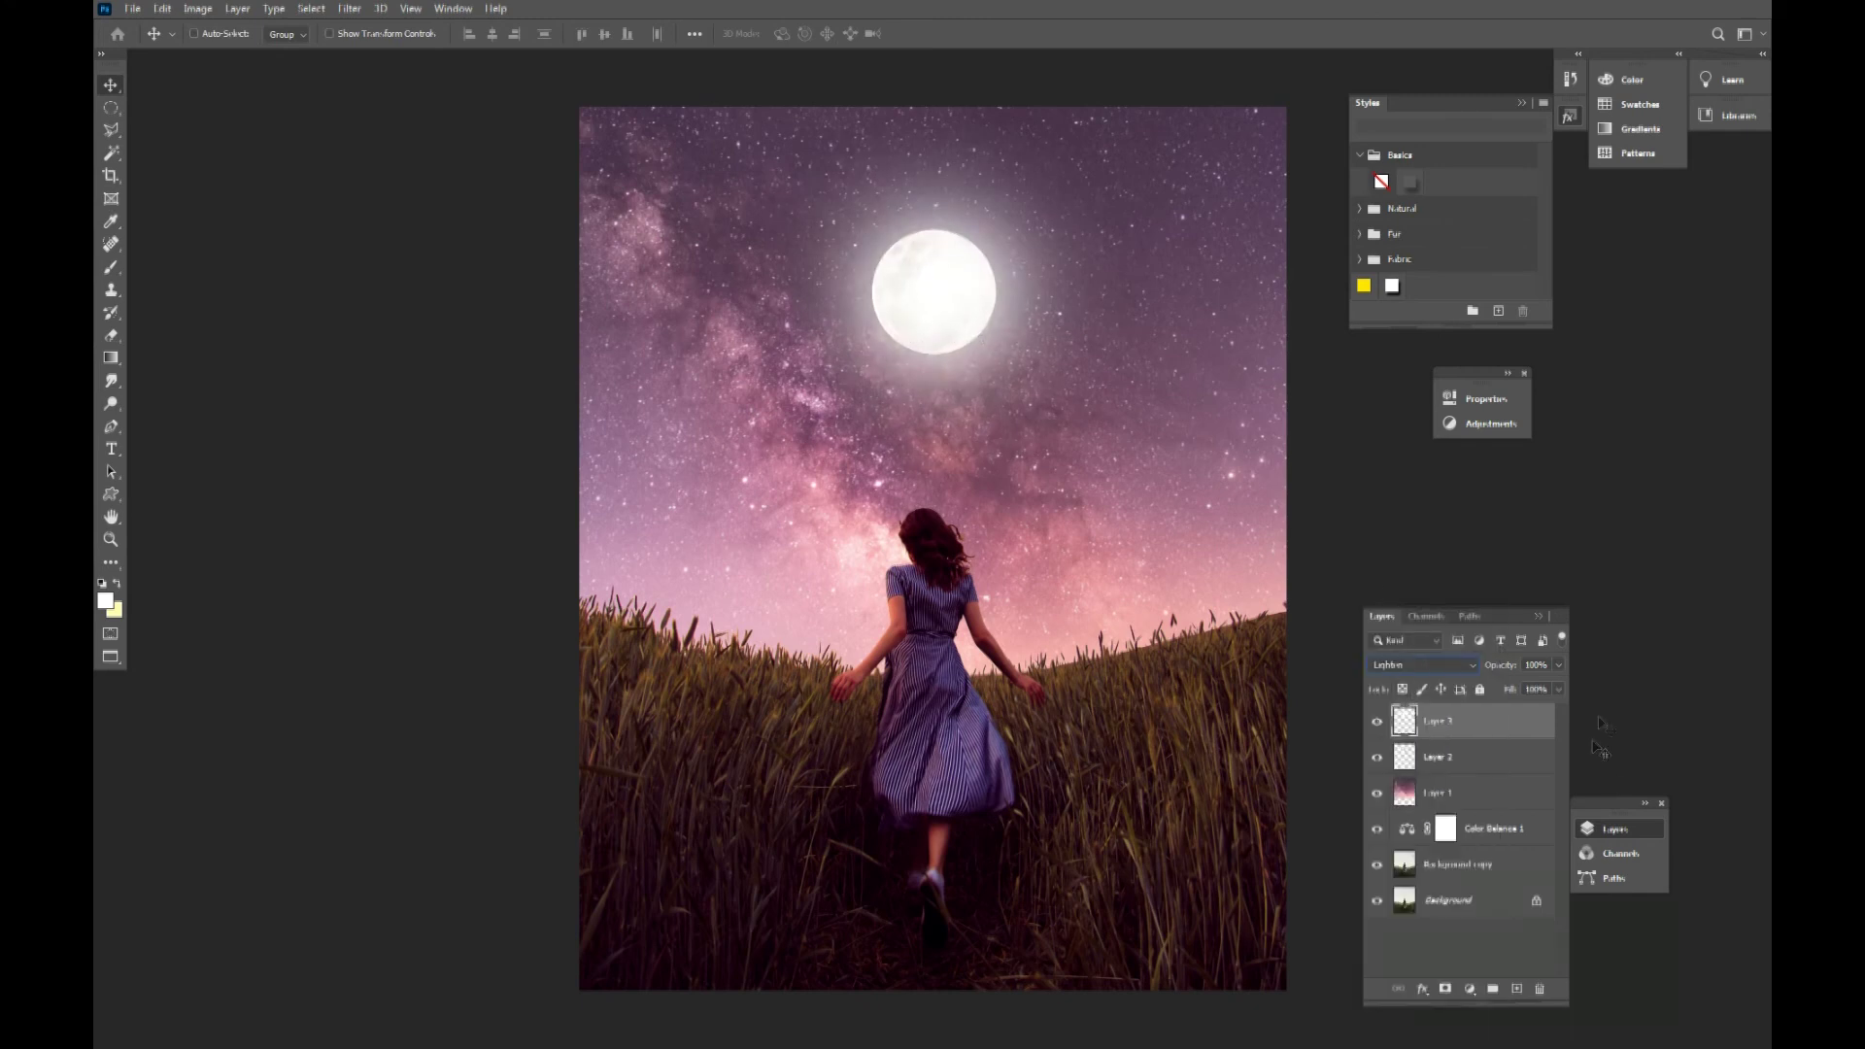
pyautogui.moveTo(1559, 665); pyautogui.dragTo(1520, 690)
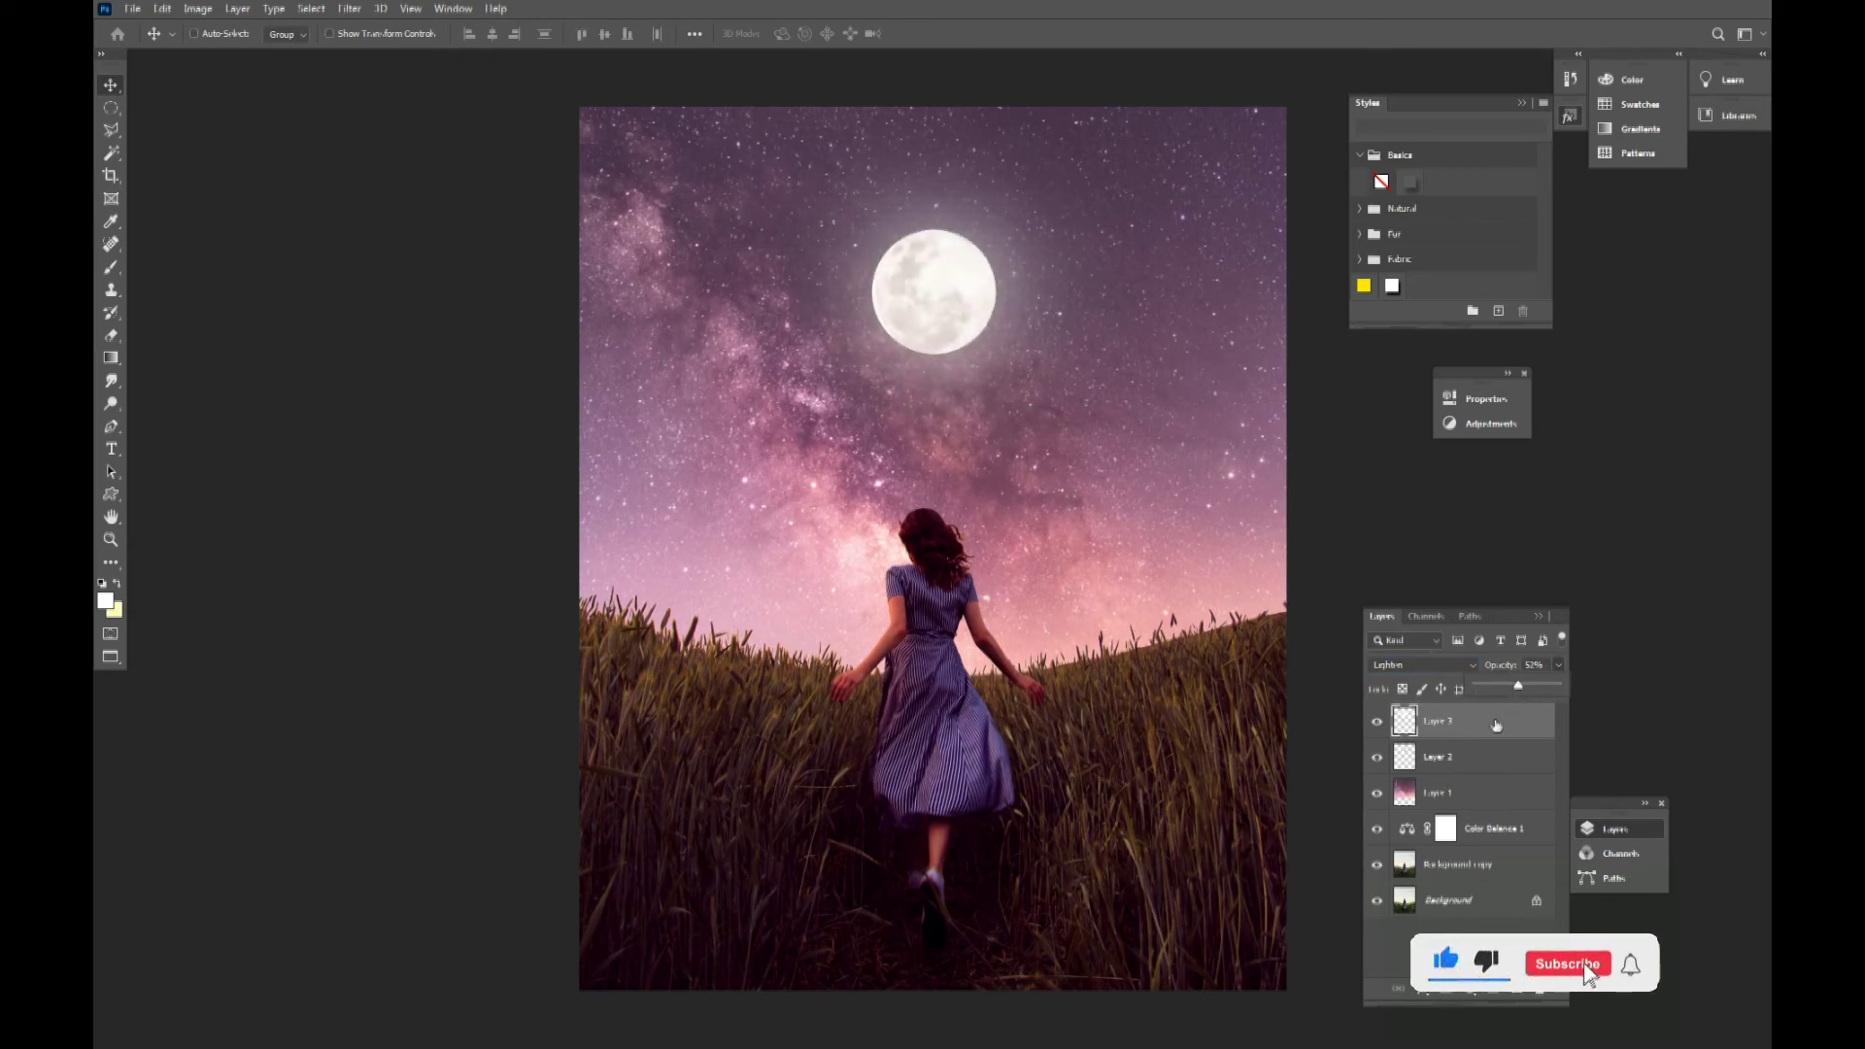
# Duplicate the moon layer, Layer 2
pyautogui.click(1478, 765)
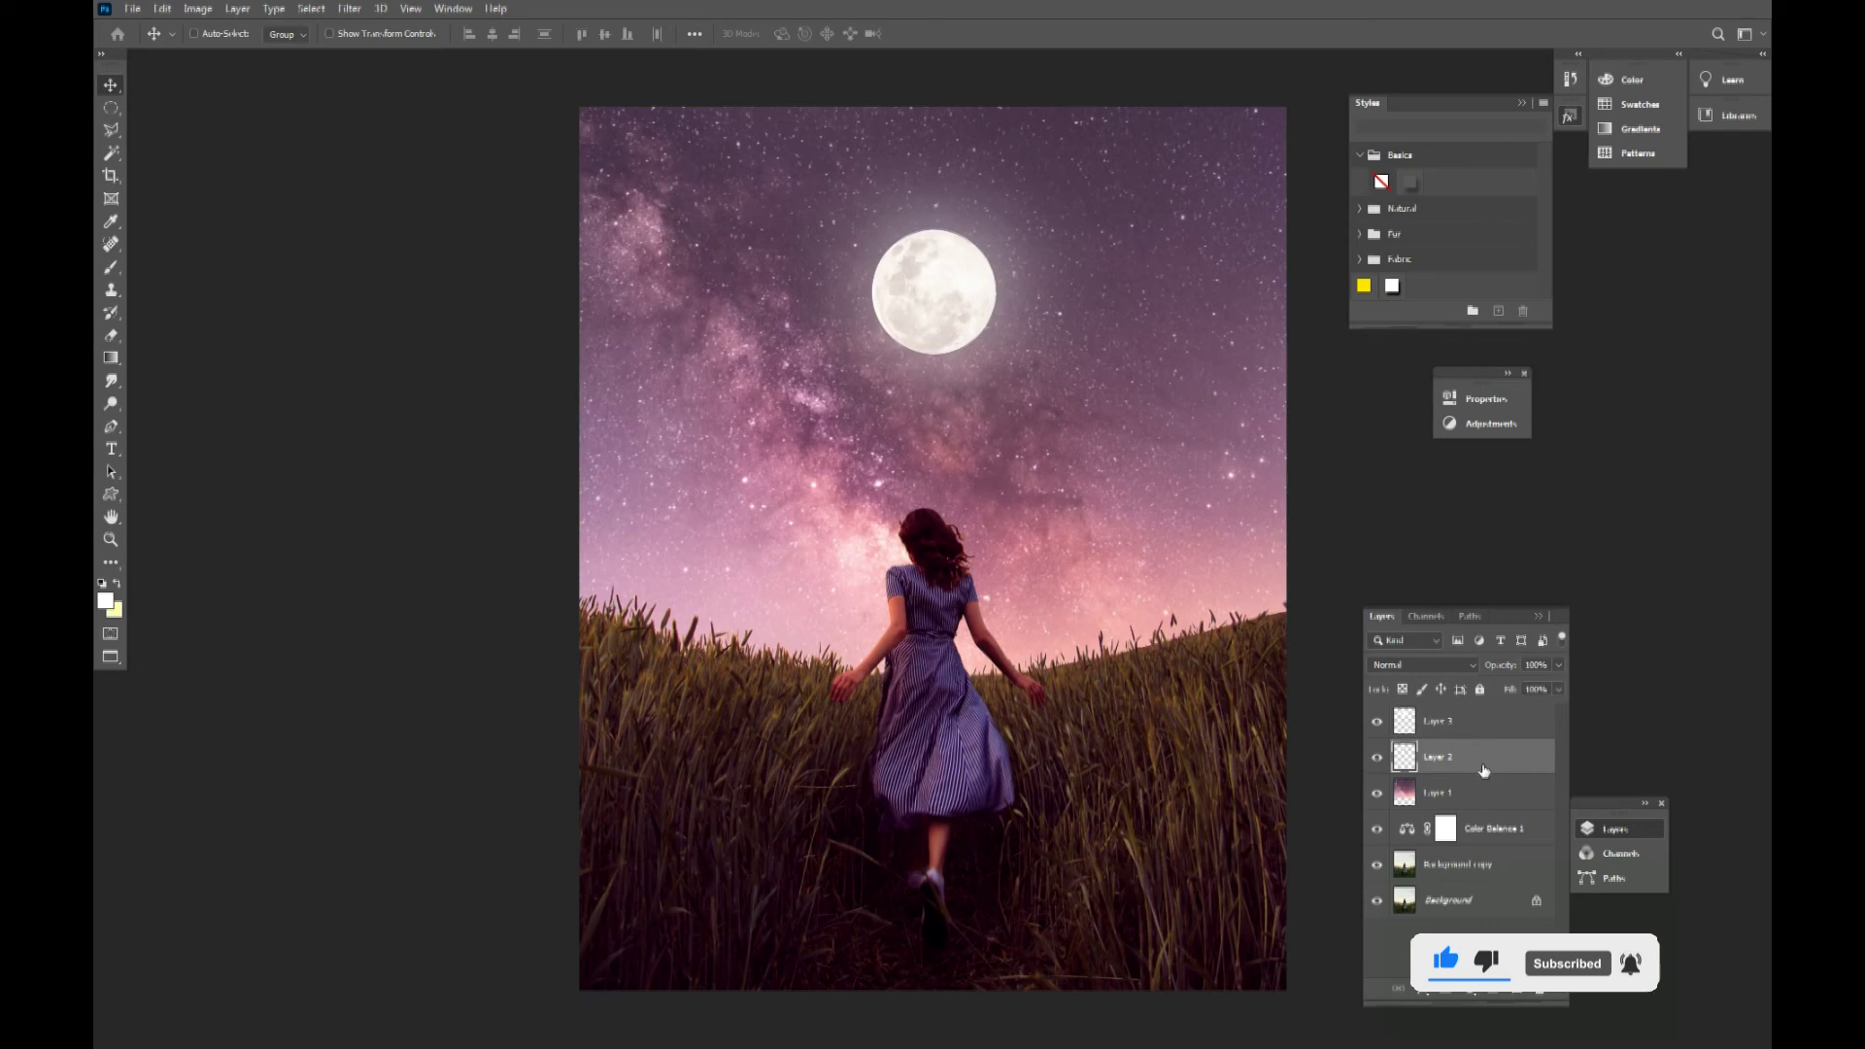
pyautogui.hotkey('ctrl', 'j')
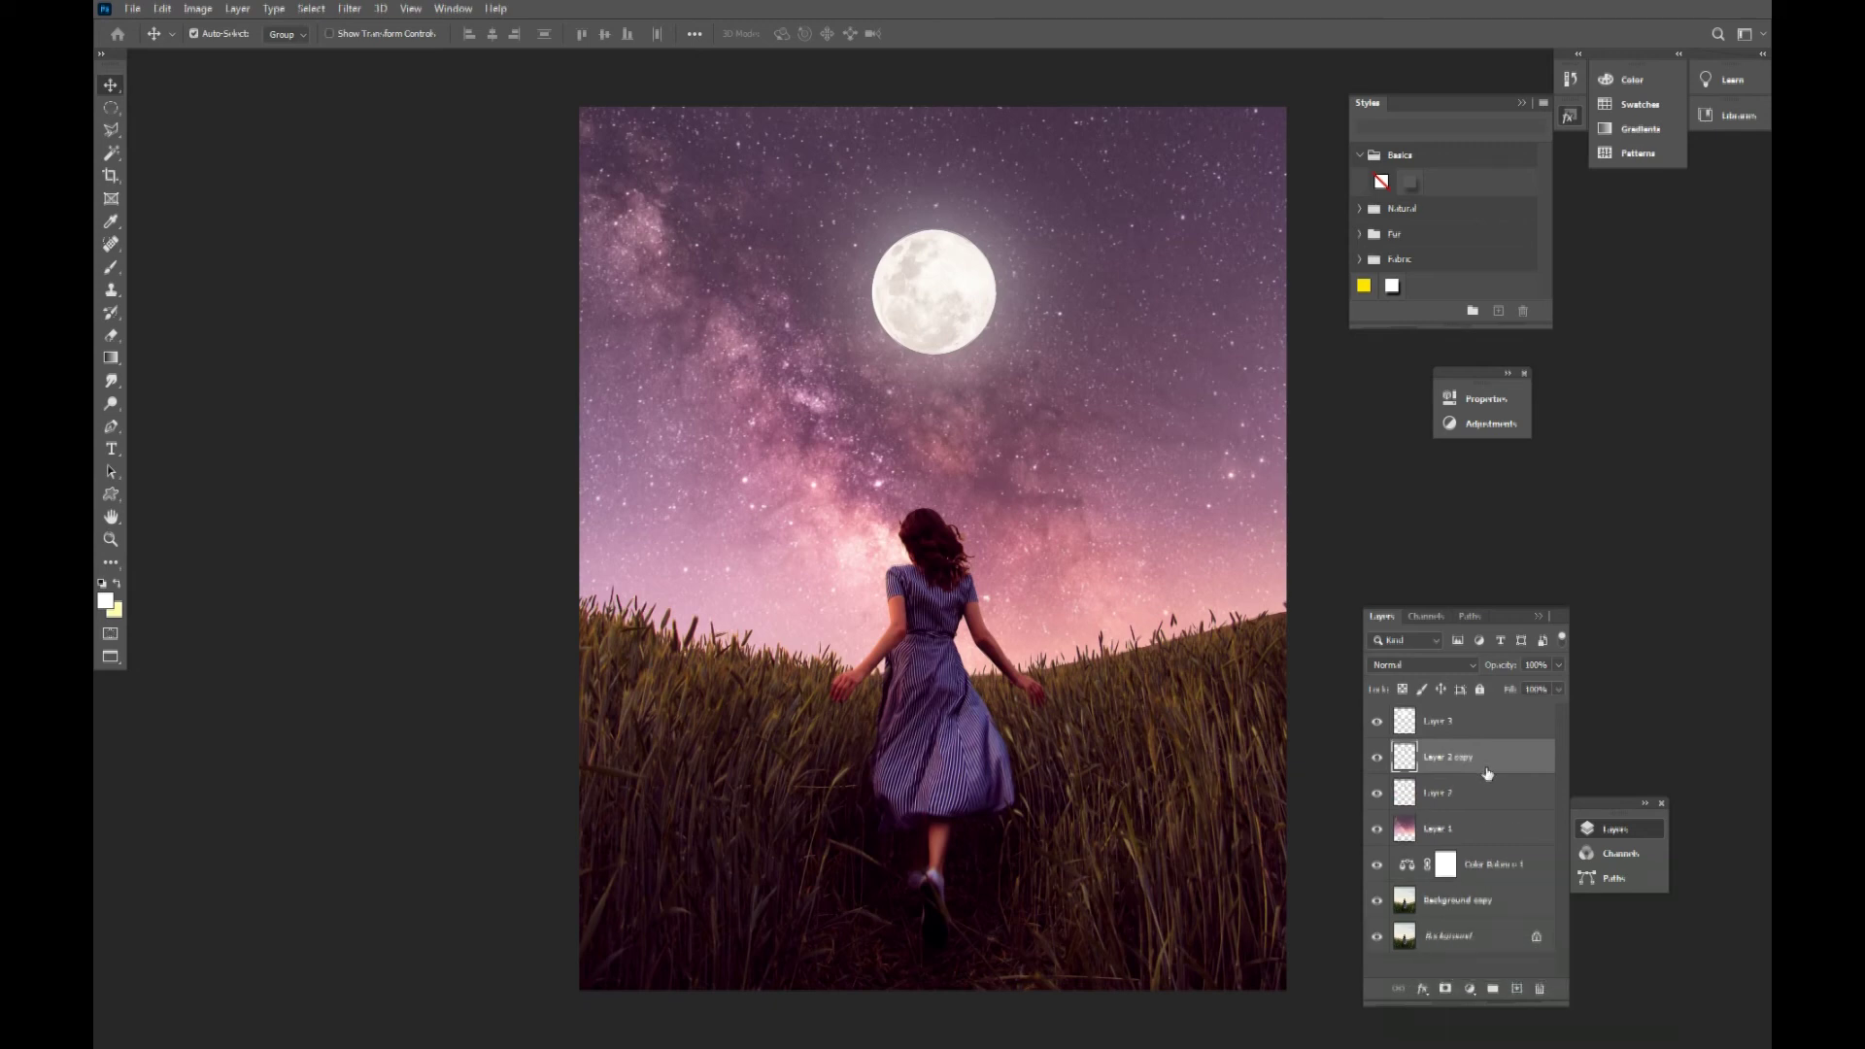
pyautogui.hotkey('ctrl', 'm')
pyautogui.moveTo(1165, 427); pyautogui.dragTo(1189, 452)
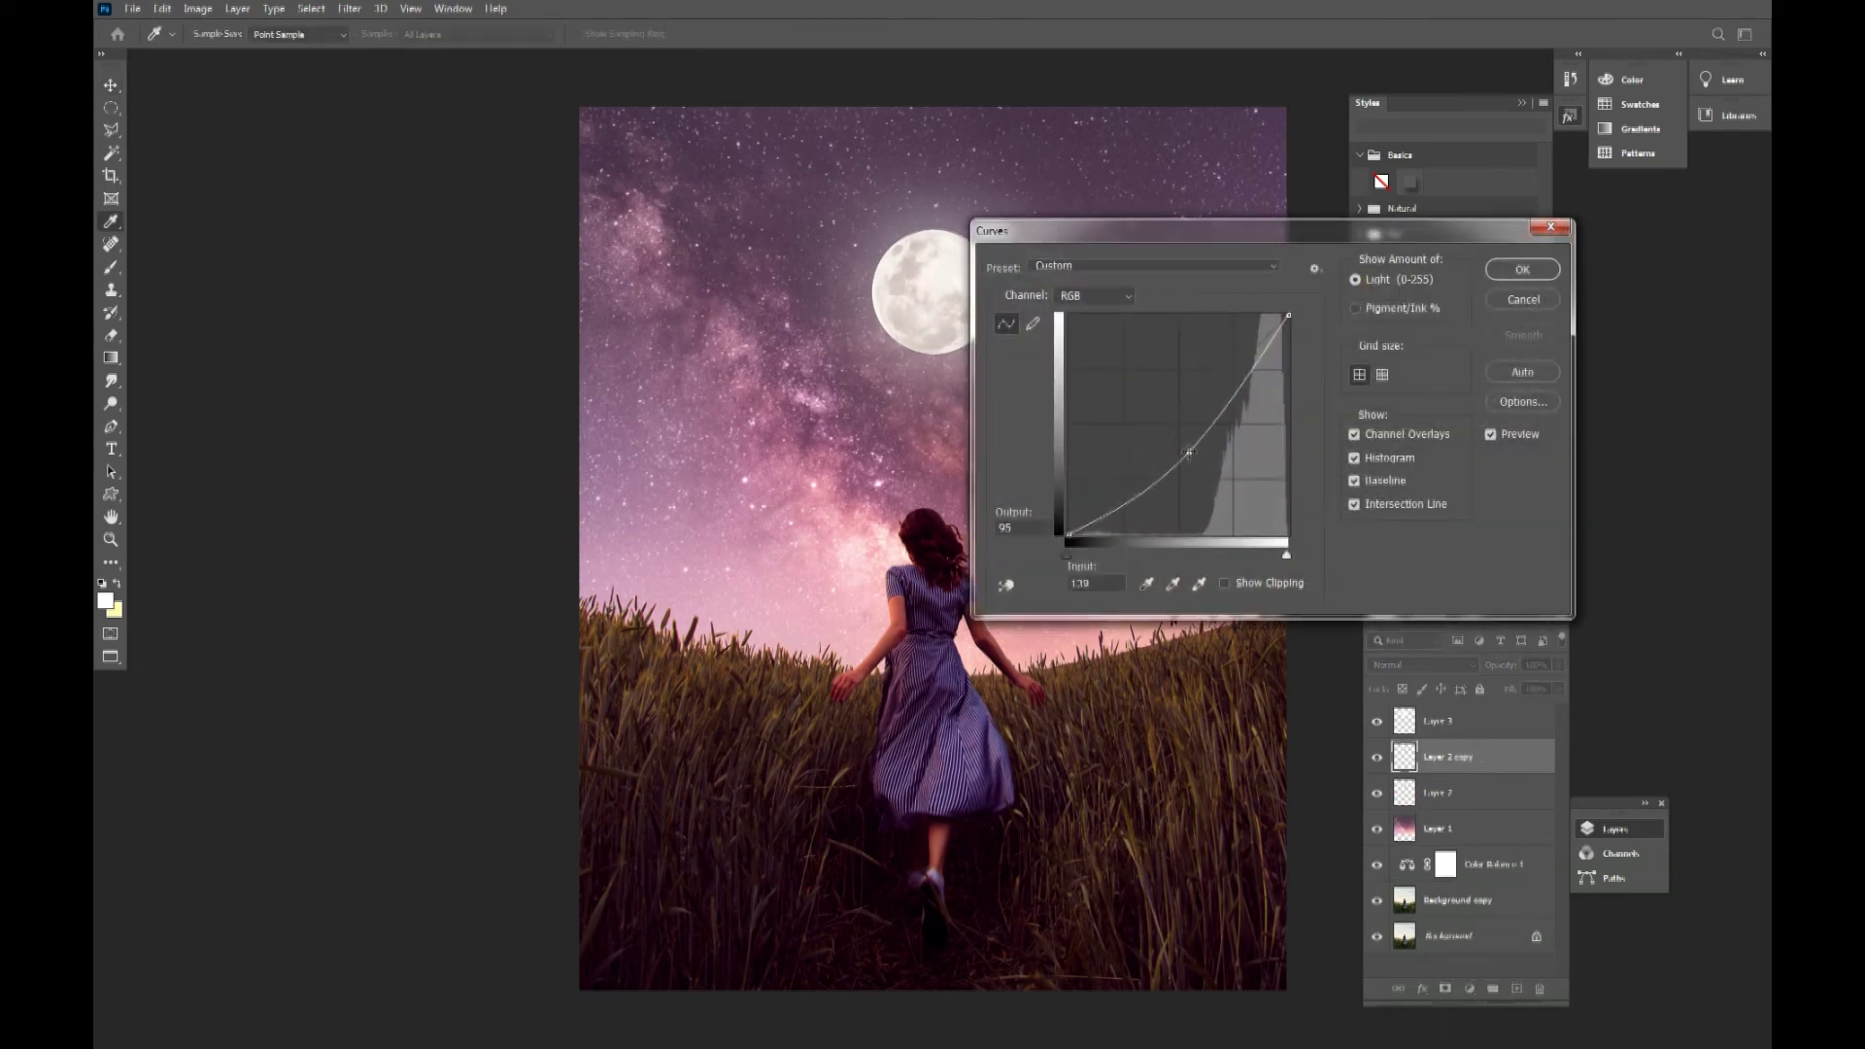
pyautogui.click(1544, 306)
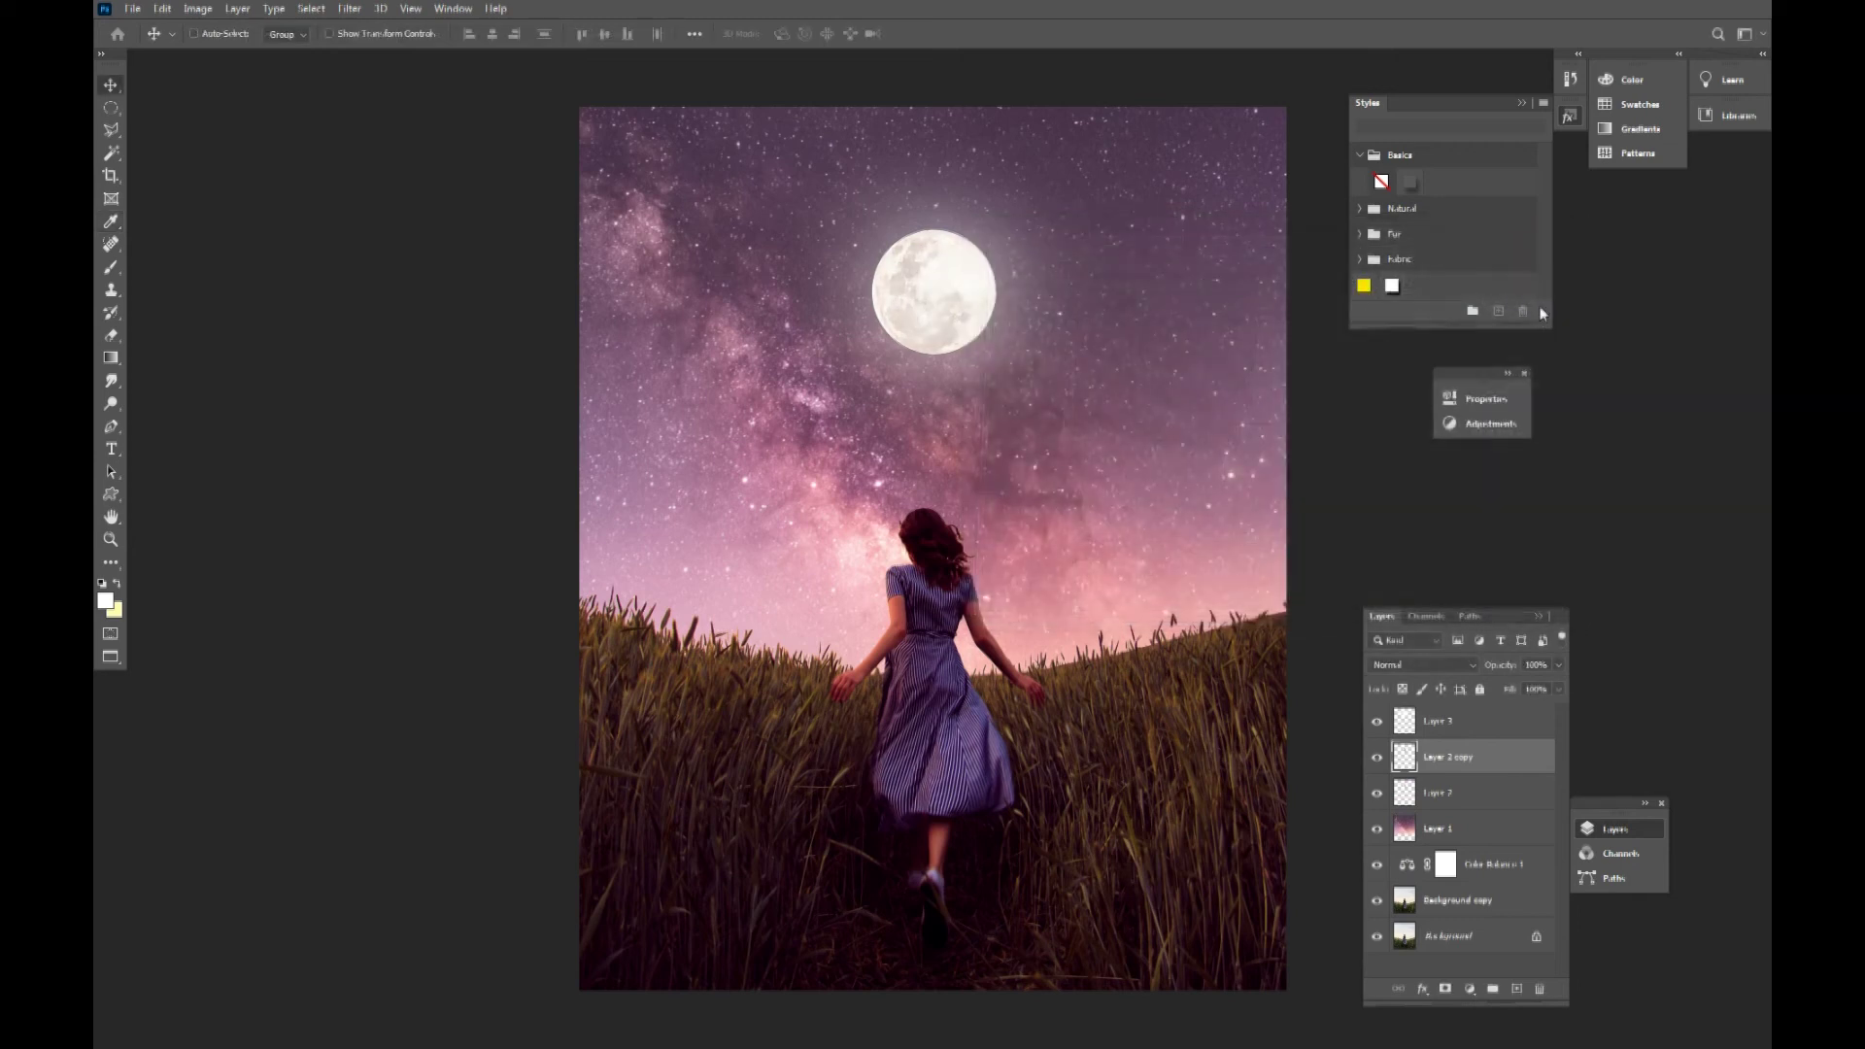
# Darken the duplicated moon with a Hue/Saturation lightness of -62
pyautogui.hotkey('ctrl', 'u')
pyautogui.moveTo(1386, 610); pyautogui.dragTo(1318, 616)
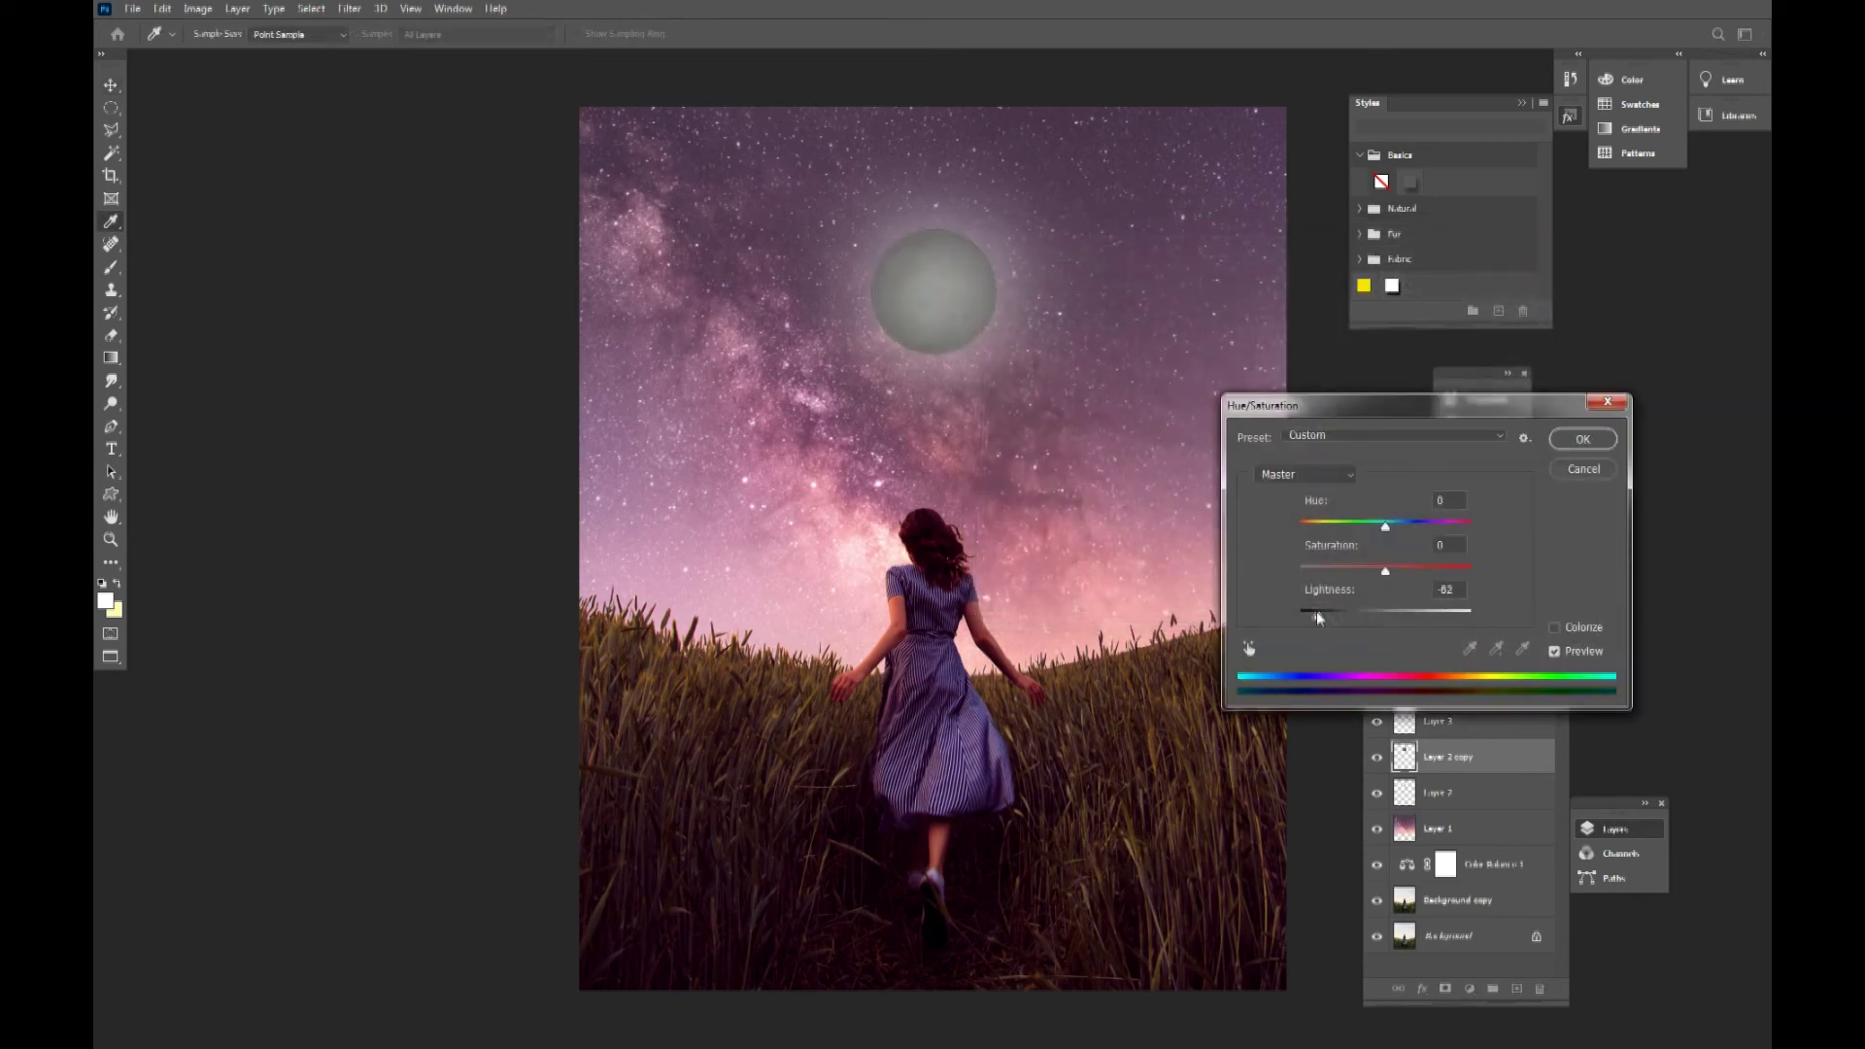
pyautogui.click(1583, 439)
# Erase most of the darkened moon copy from its upper-right side with a large soft eraser, leaving shading along the opposite edge
pyautogui.press('e')
pyautogui.moveTo(1123, 291)
pyautogui.mouseDown()
pyautogui.moveTo(999, 249)
pyautogui.moveTo(1028, 244)
pyautogui.mouseUp()
pyautogui.press('[')
pyautogui.press('[')
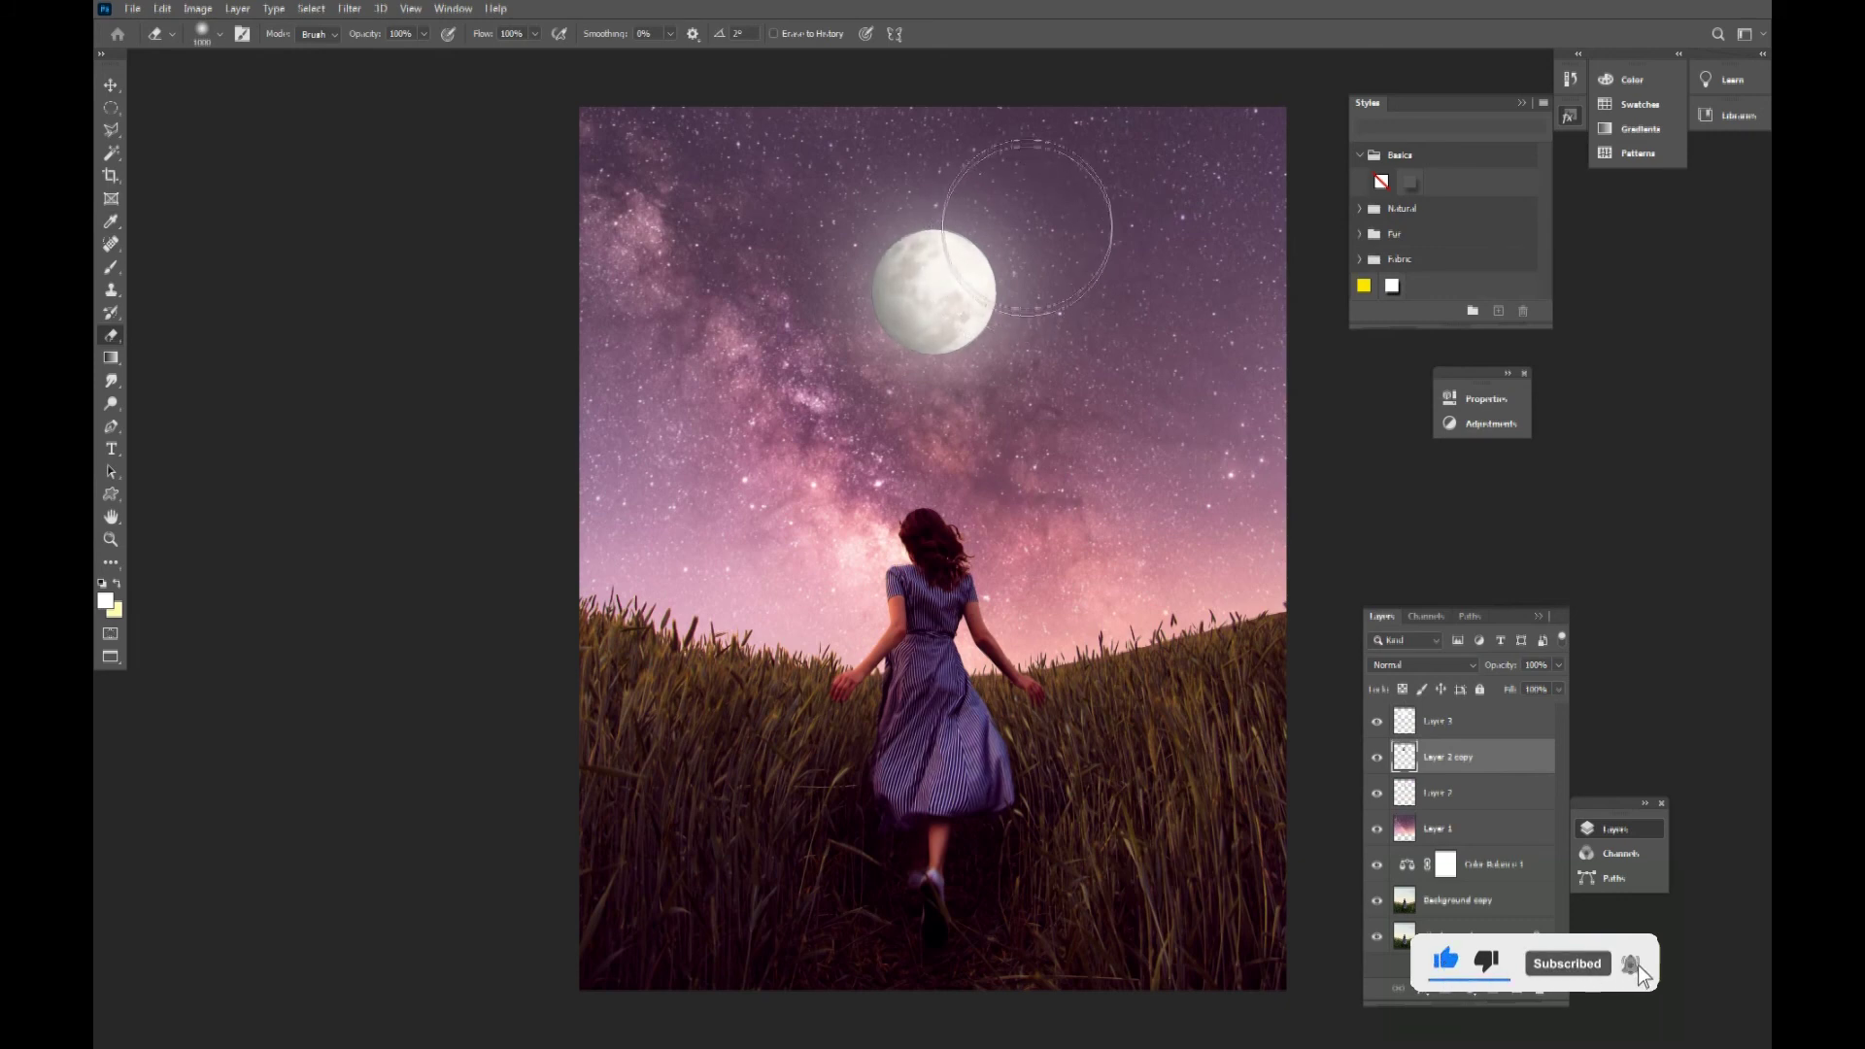
pyautogui.press('v')
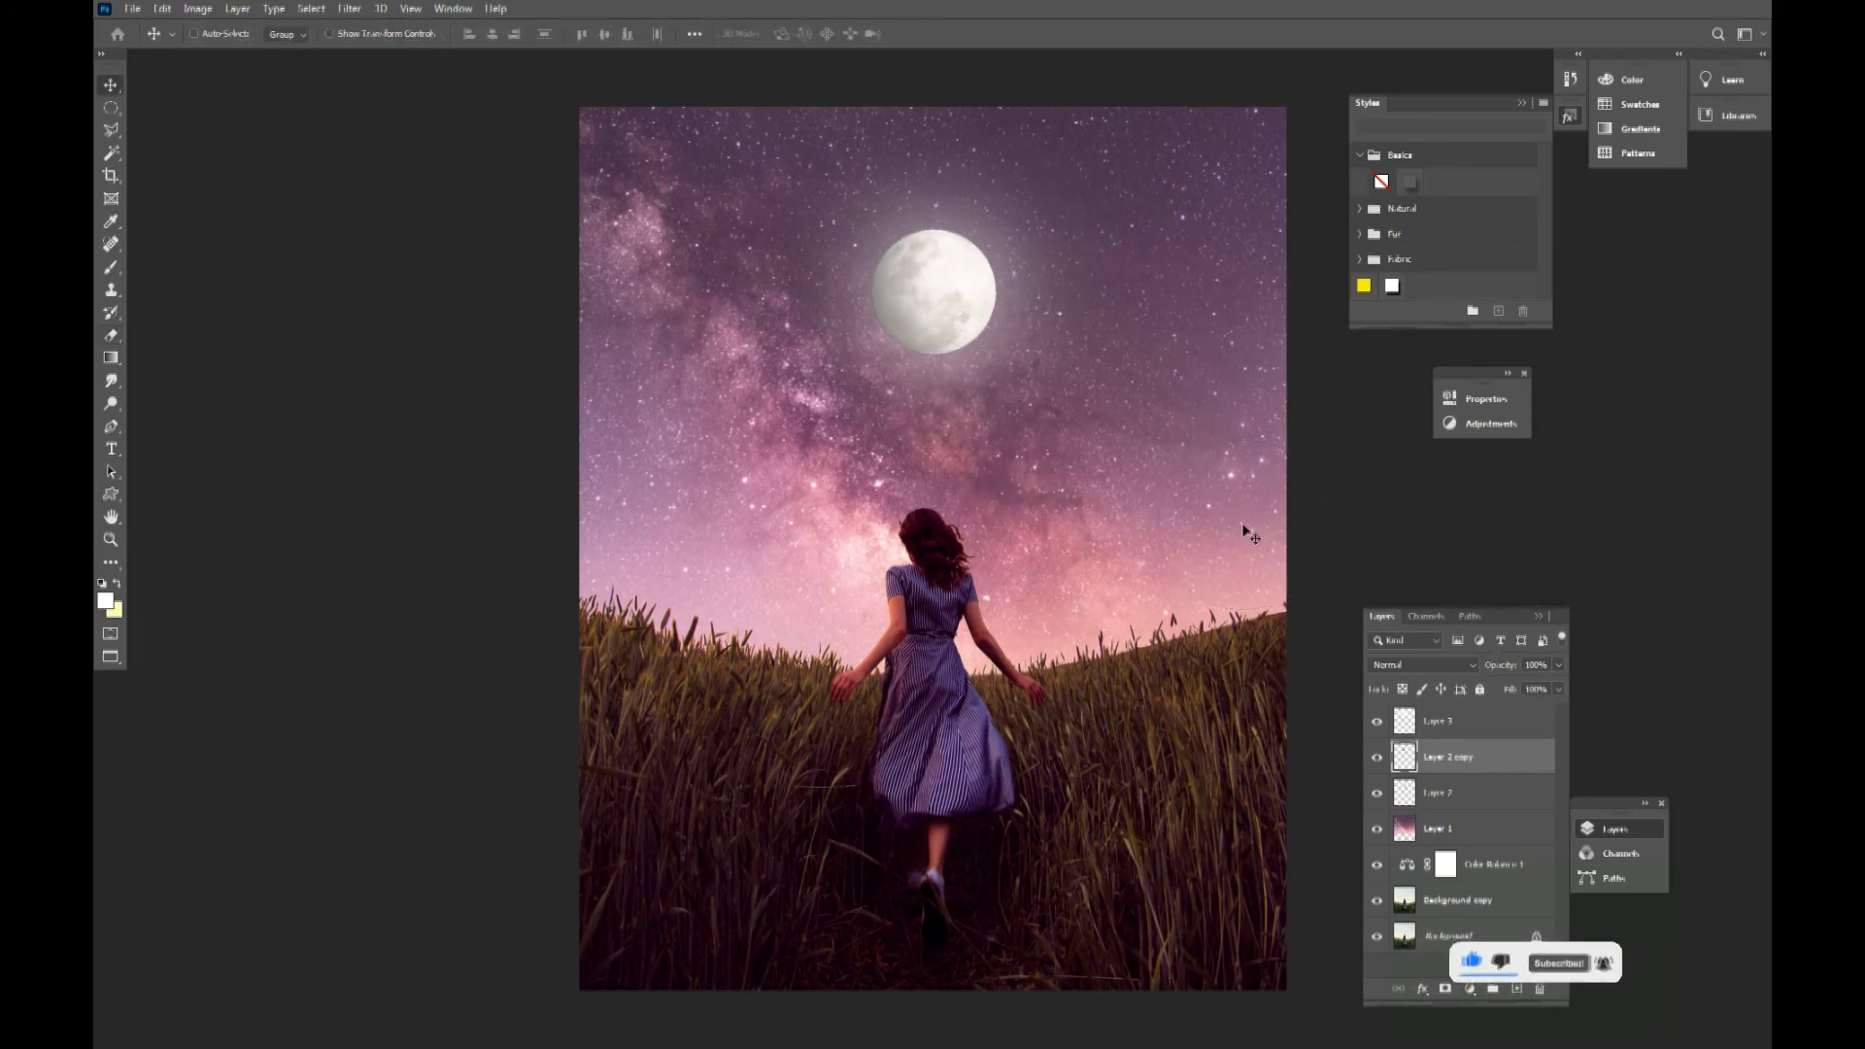
# Stamp all visible layers into a new layer and move it to the top of the layer stack
pyautogui.hotkey('ctrl', '-')
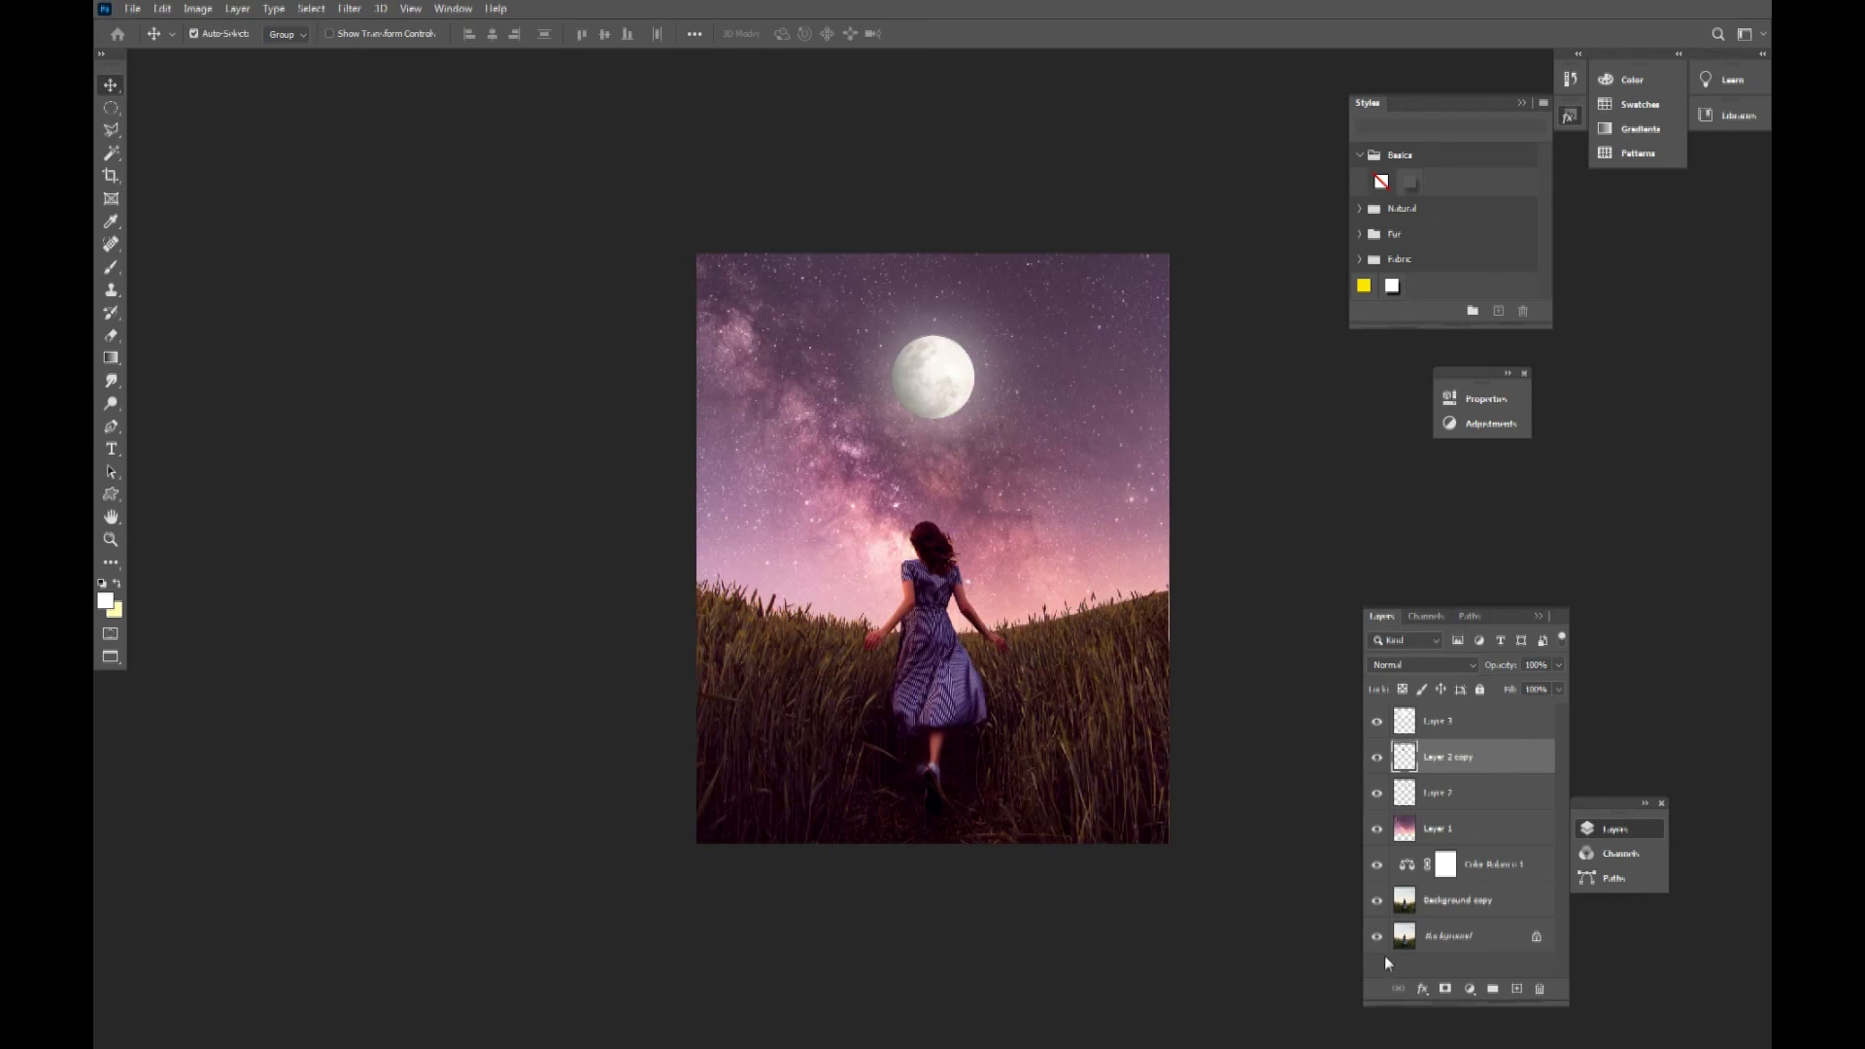
pyautogui.hotkey('ctrl', 'shift', 'alt', 'e')
pyautogui.press('ctrl')
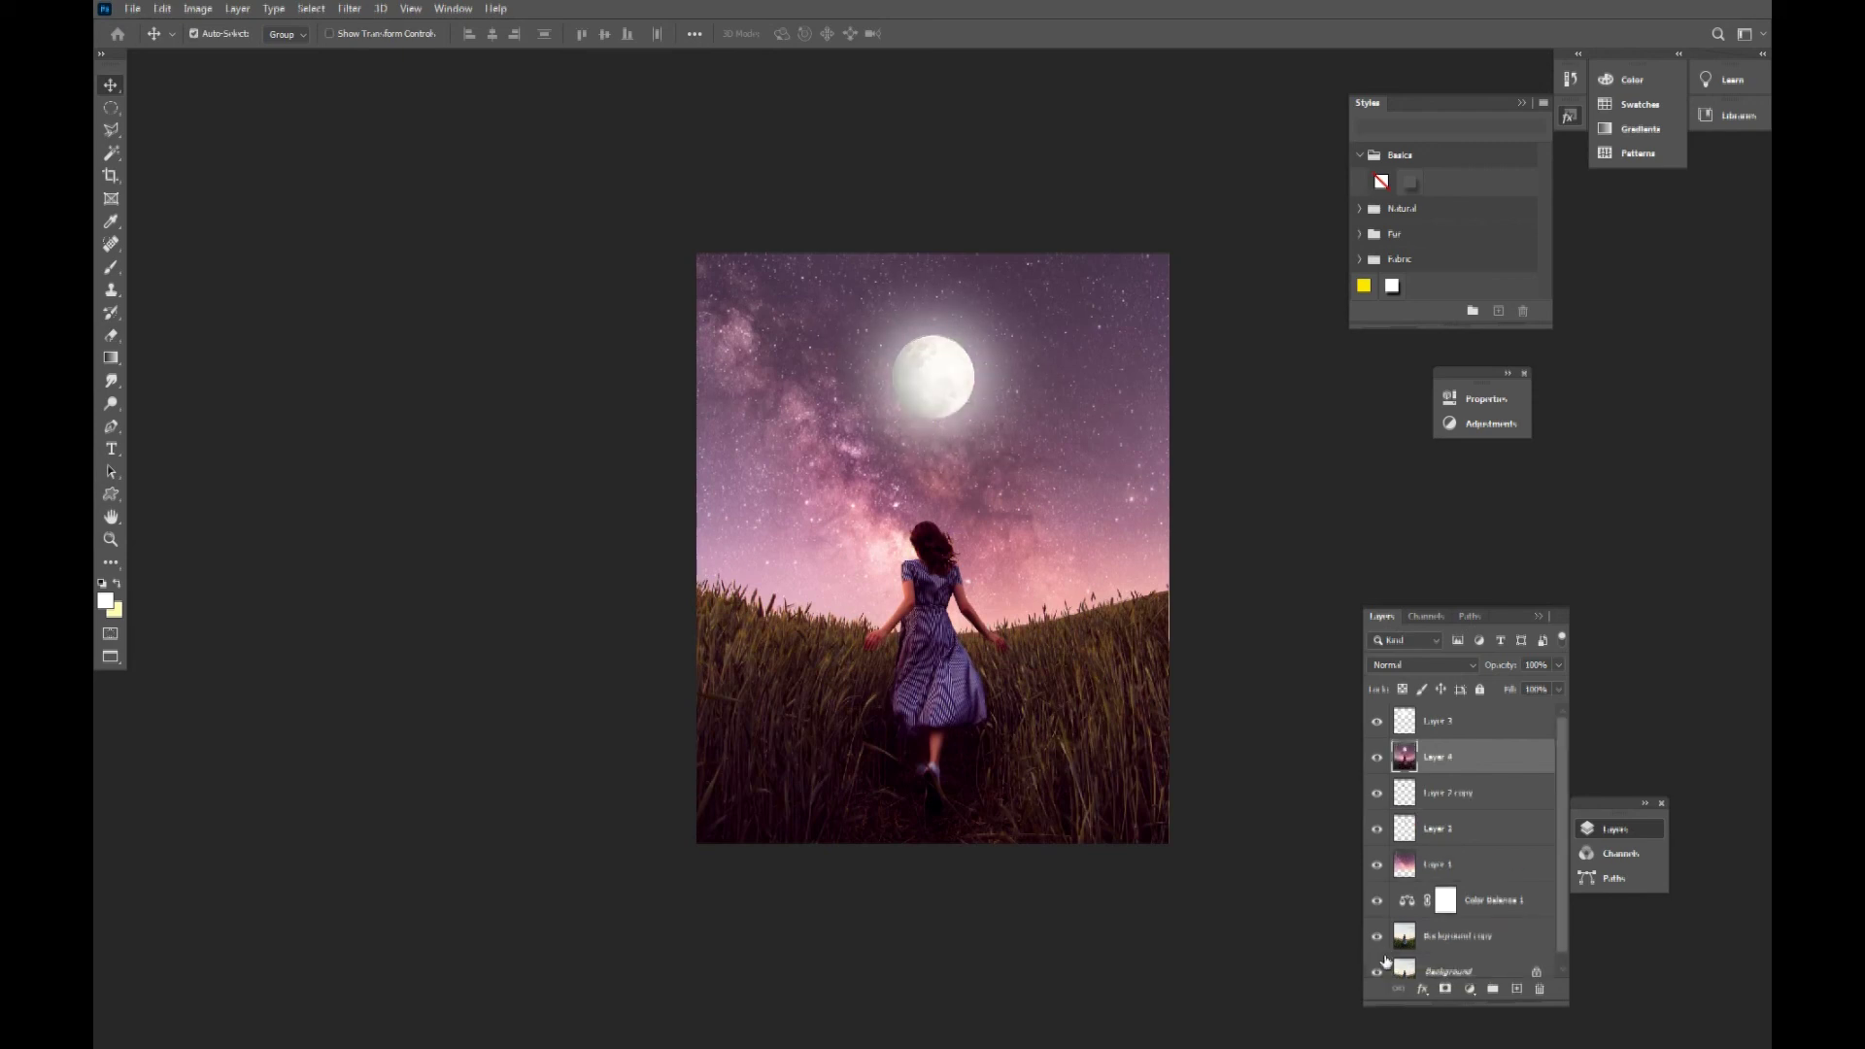
pyautogui.hotkey('ctrl', ']')
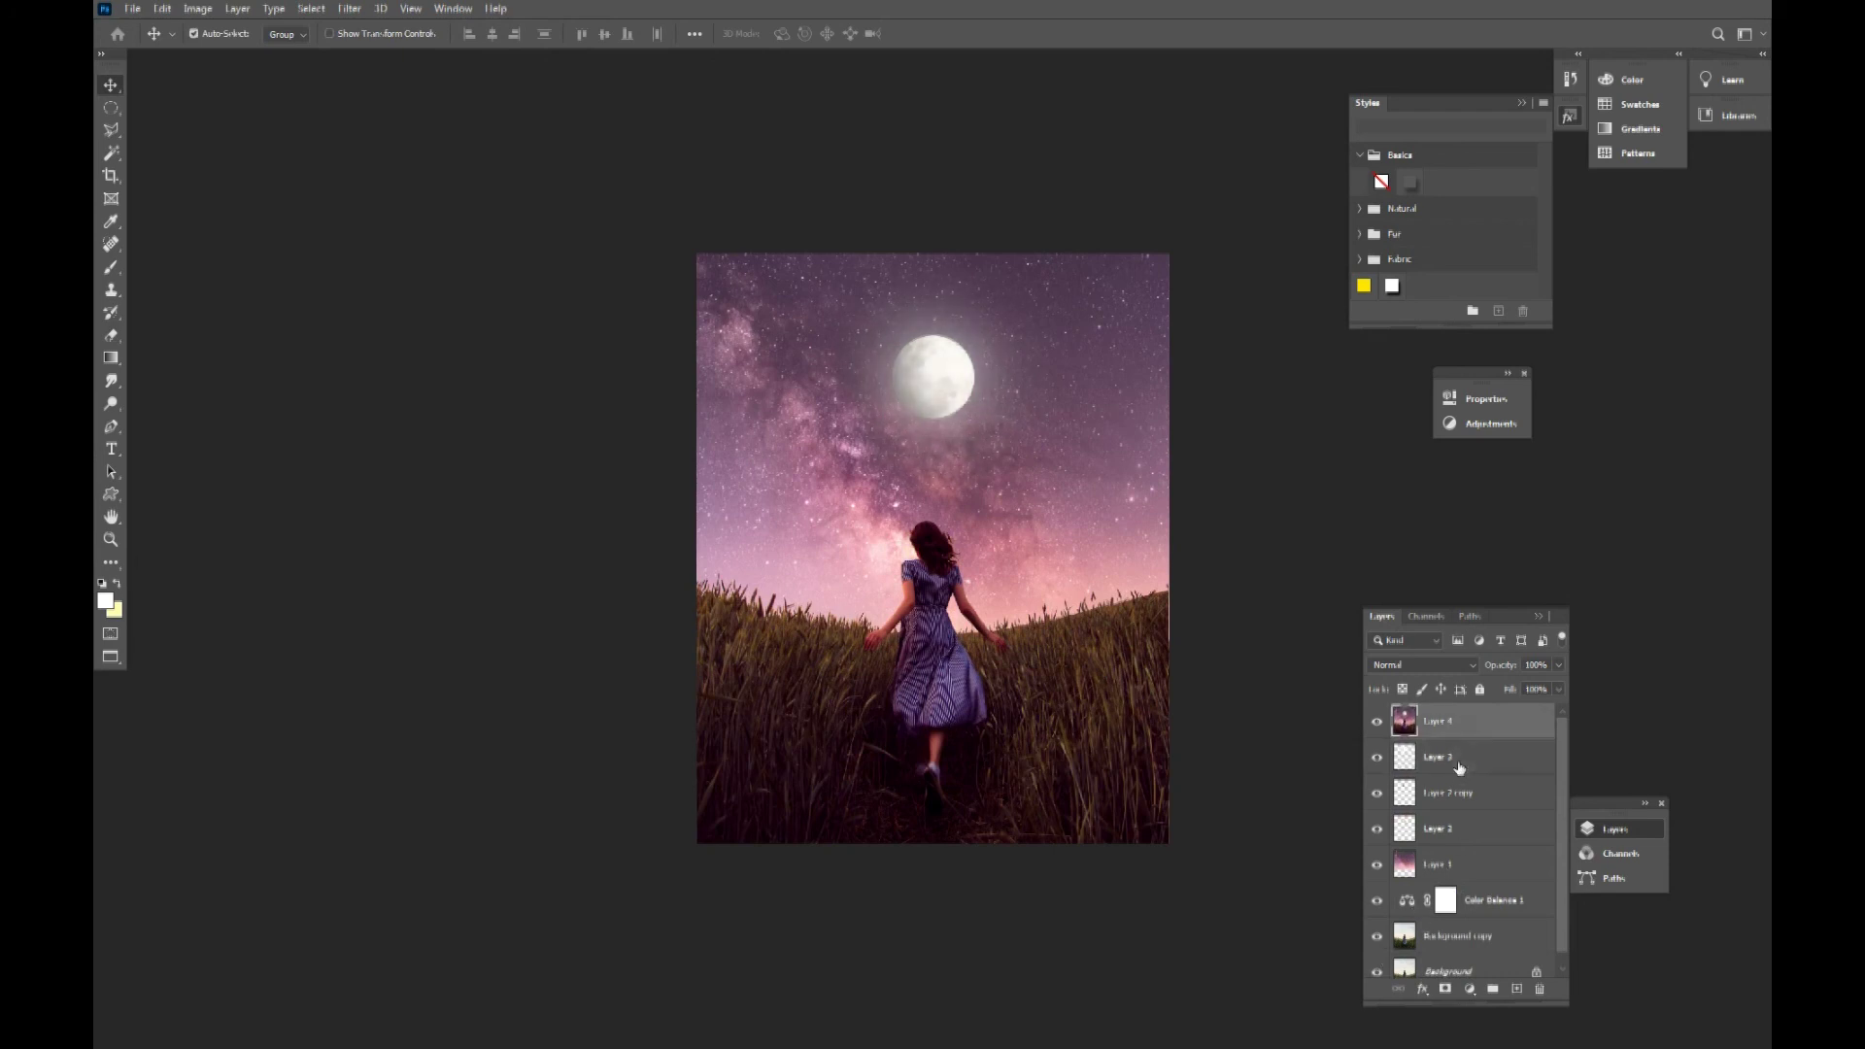
# Hide the stamped layer, merge the layers from Layer 3 down to Background copy, and compare the result with the original photo
pyautogui.click(1457, 756)
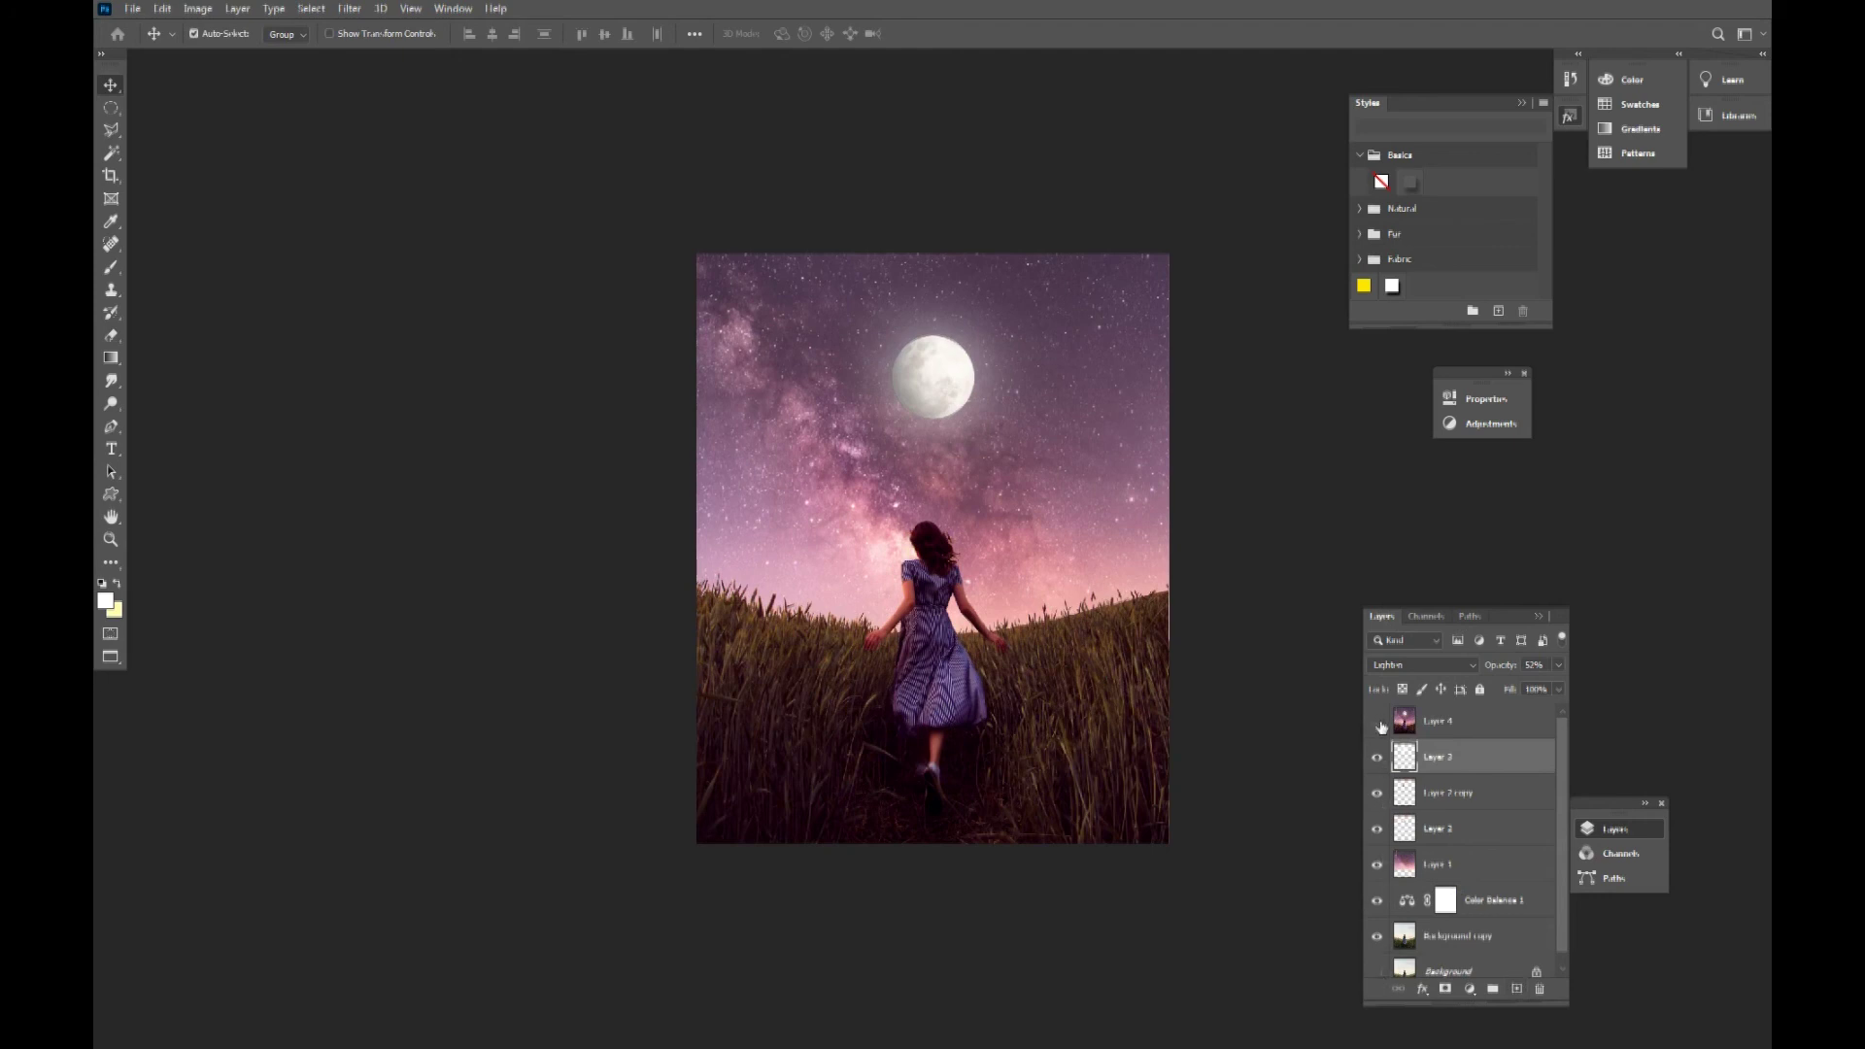
pyautogui.hotkey('ctrl', 'shift', 'e')
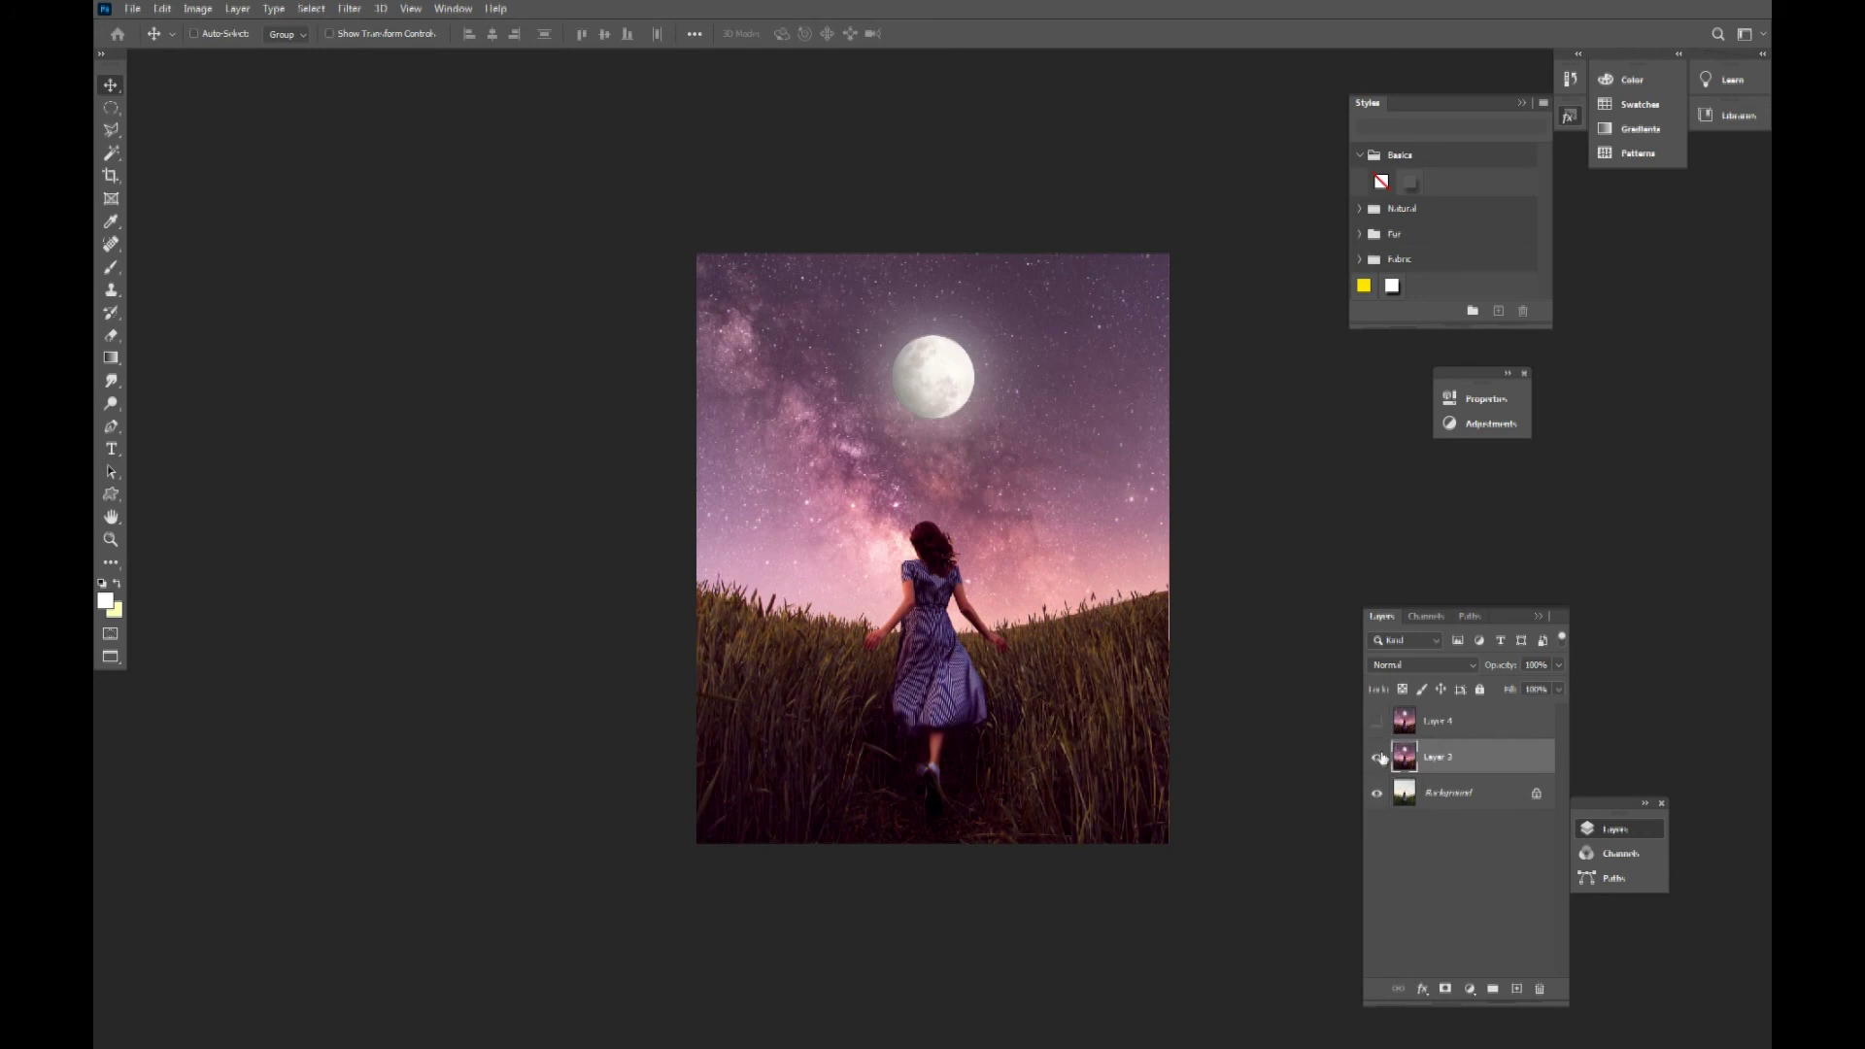
pyautogui.click(1378, 757)
pyautogui.click(1378, 757)
pyautogui.click(1380, 757)
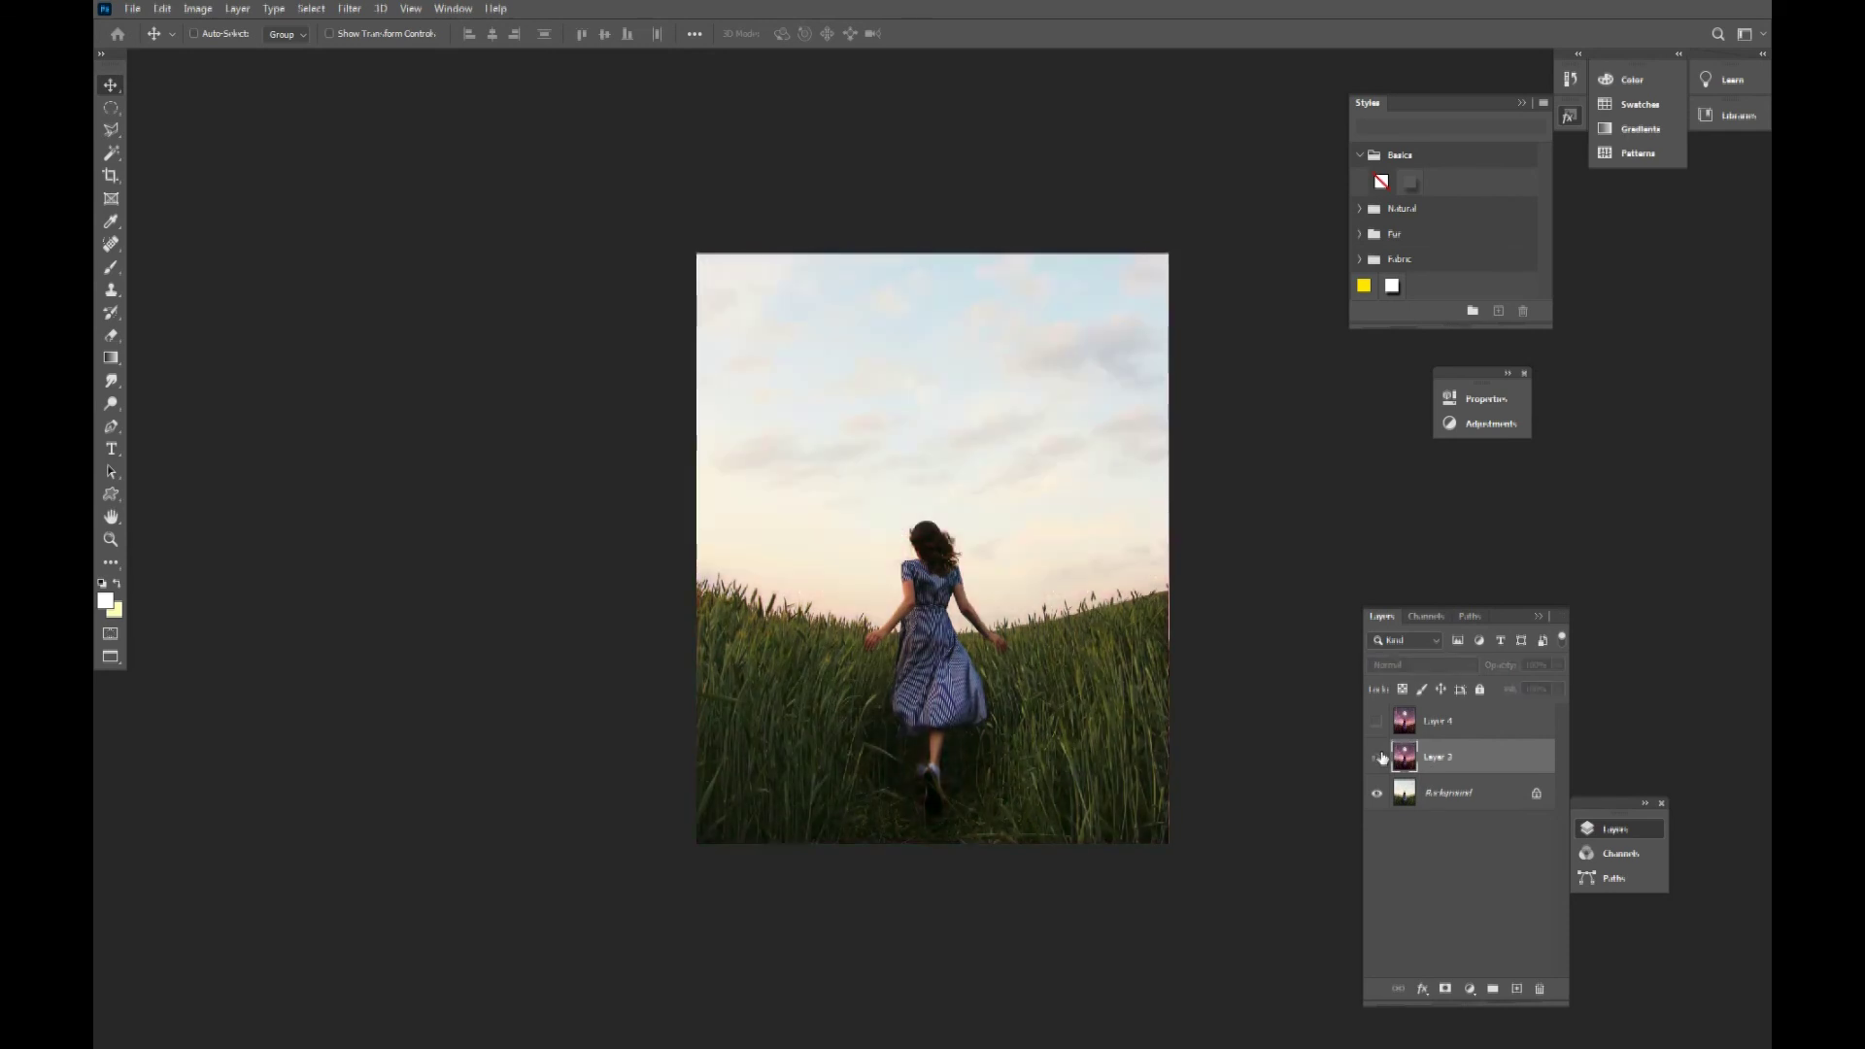
pyautogui.click(1379, 756)
# Save the composite in the Matrial folder as a JPEG named Final
pyautogui.hotkey('ctrl', 'shift', 's')
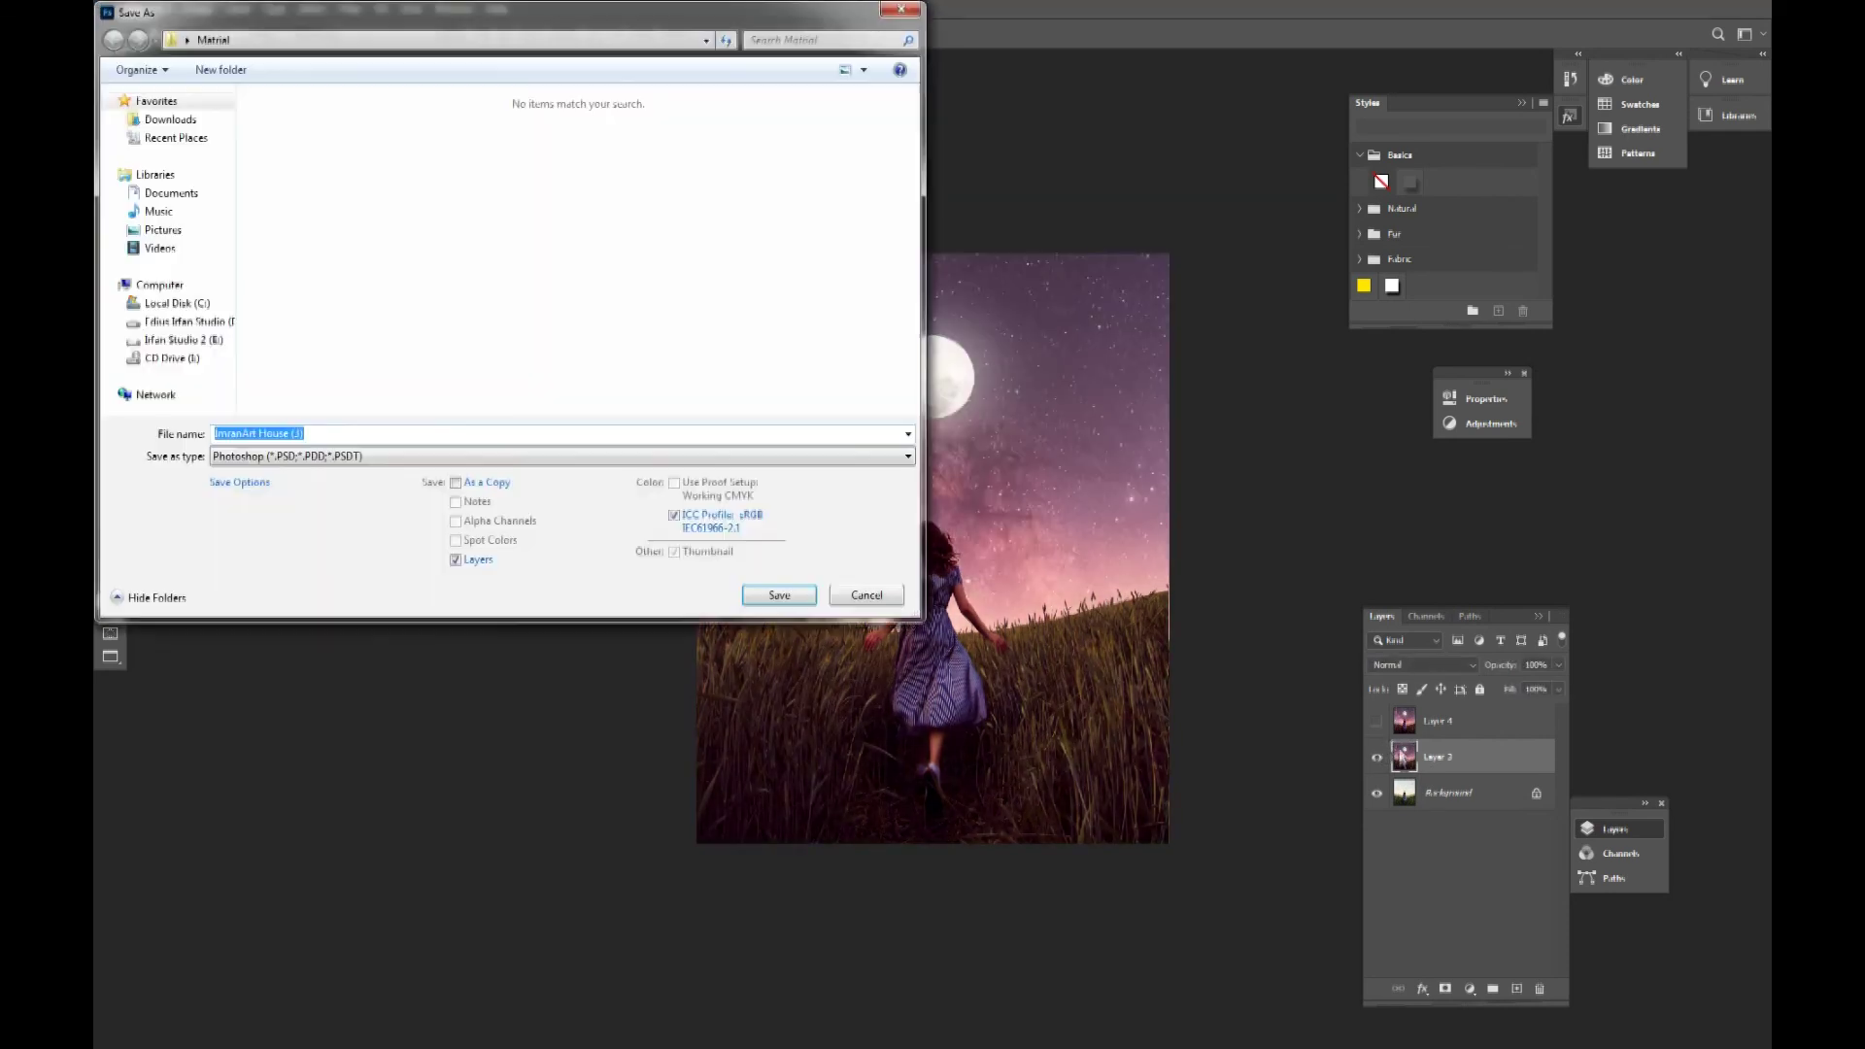
pyautogui.click(171, 120)
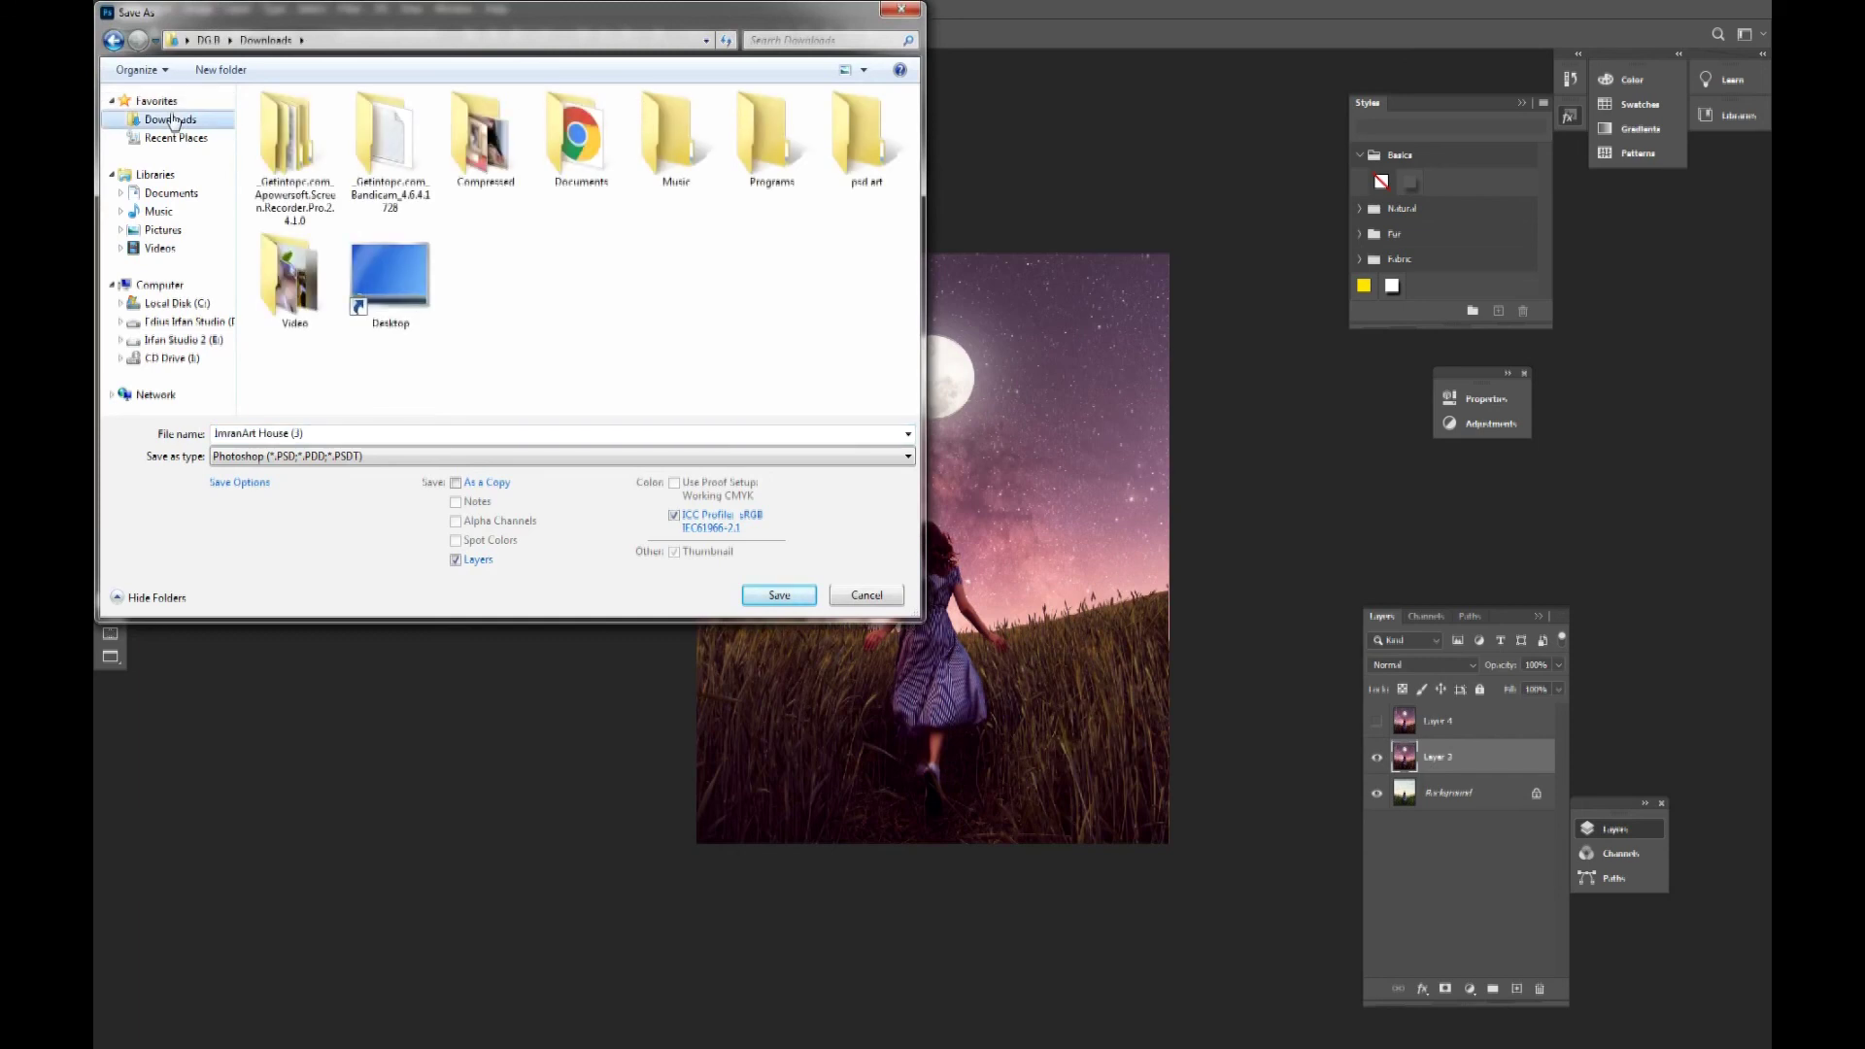
pyautogui.doubleClick(387, 276)
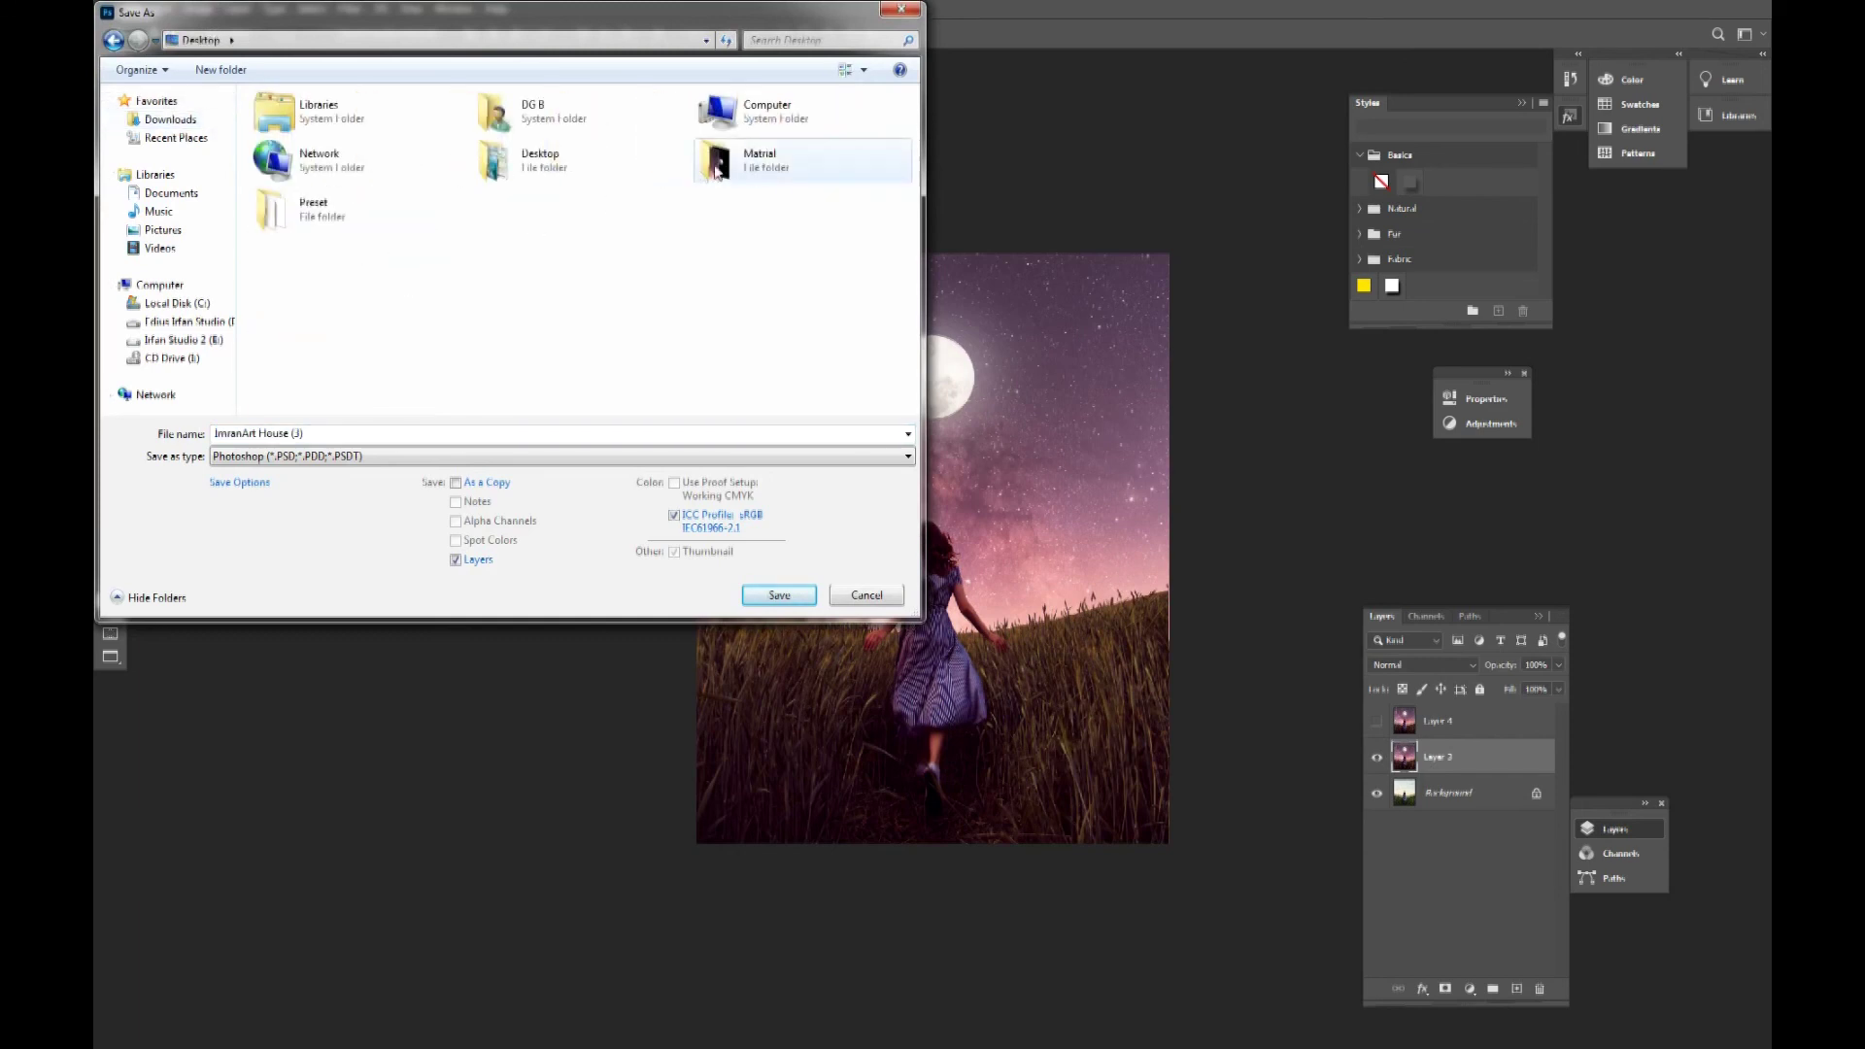
pyautogui.doubleClick(716, 165)
pyautogui.click(406, 456)
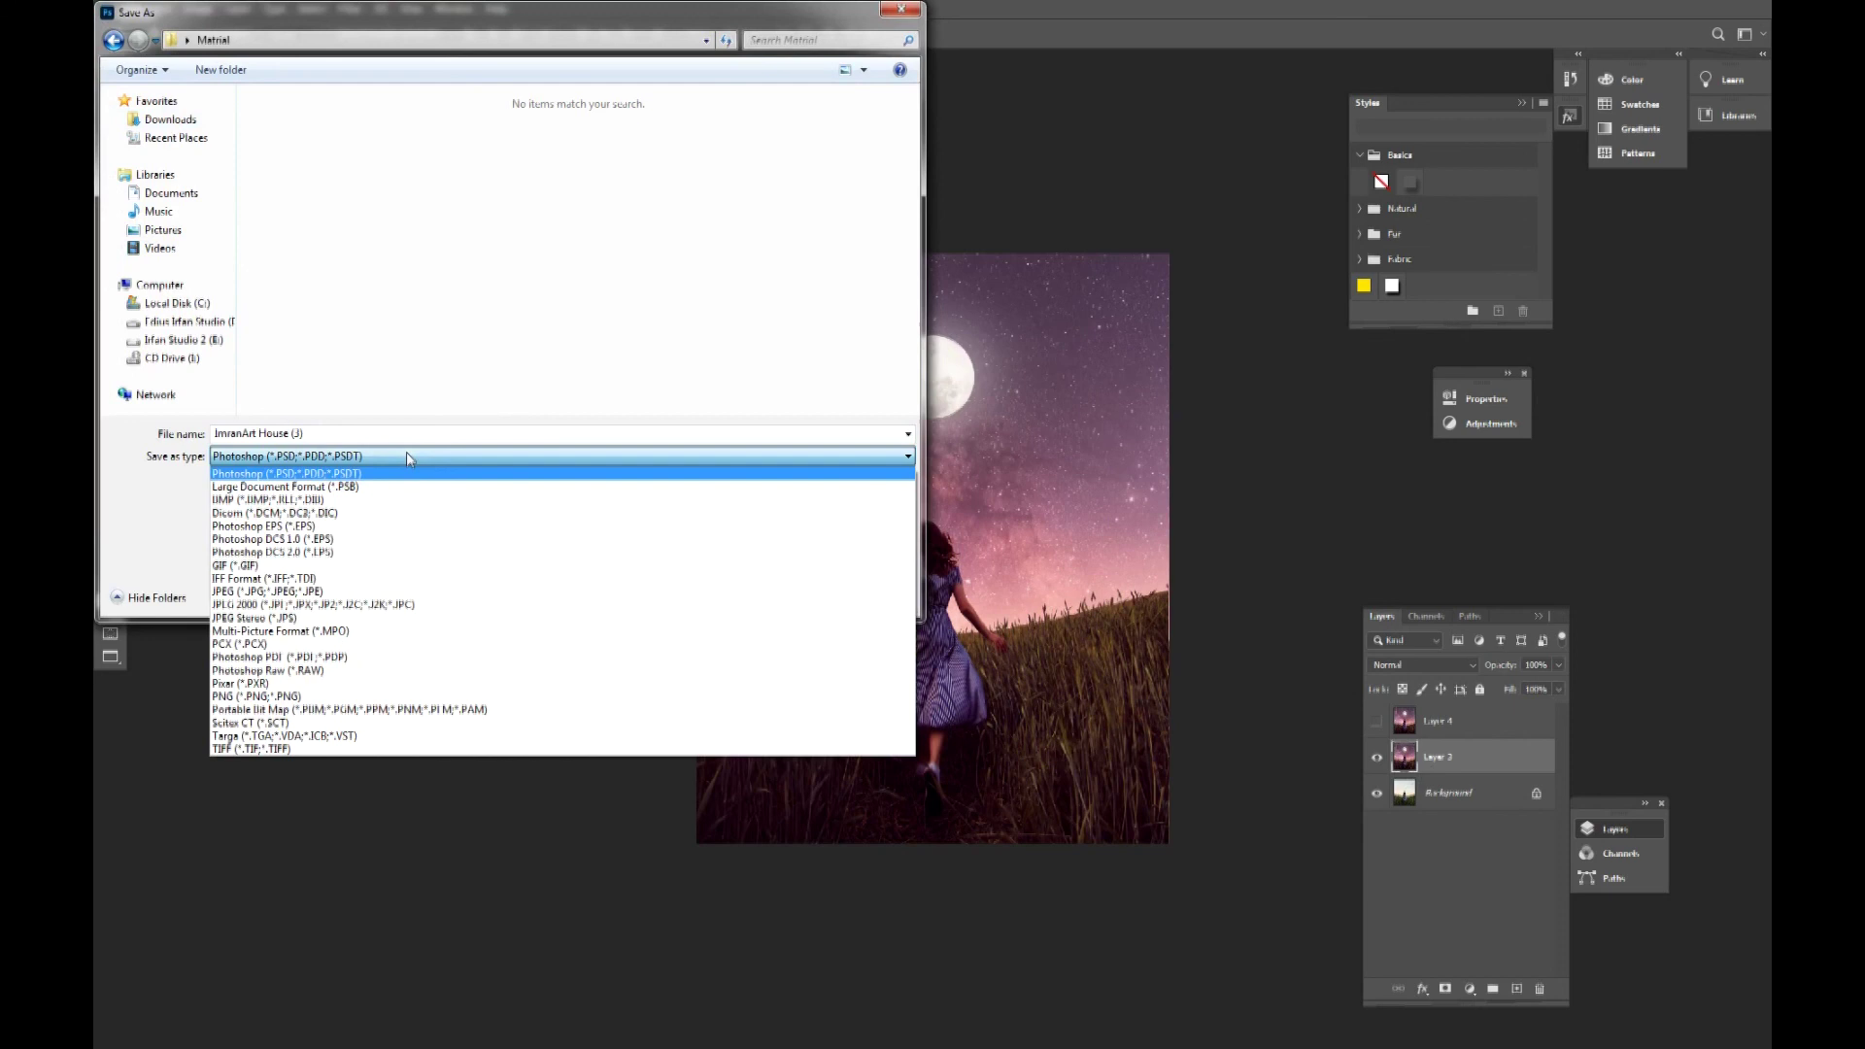
pyautogui.click(267, 590)
pyautogui.write('Hu')
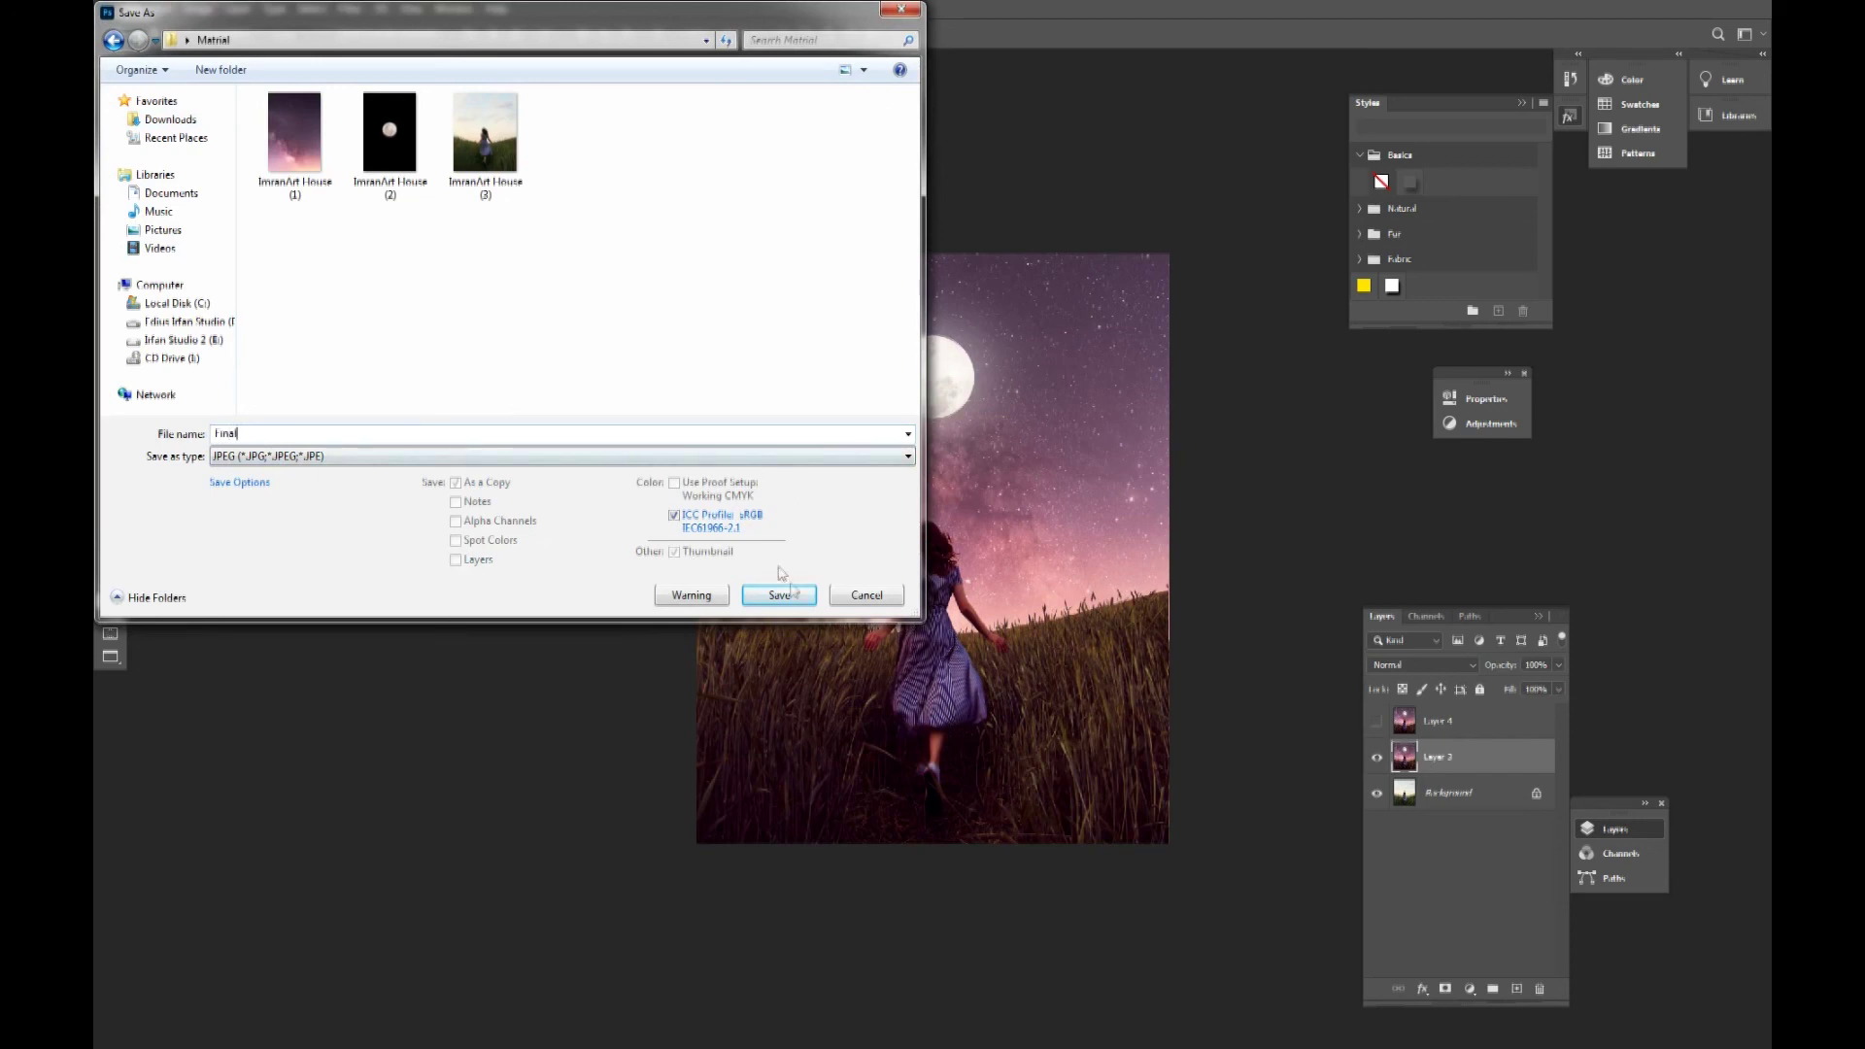
pyautogui.click(790, 596)
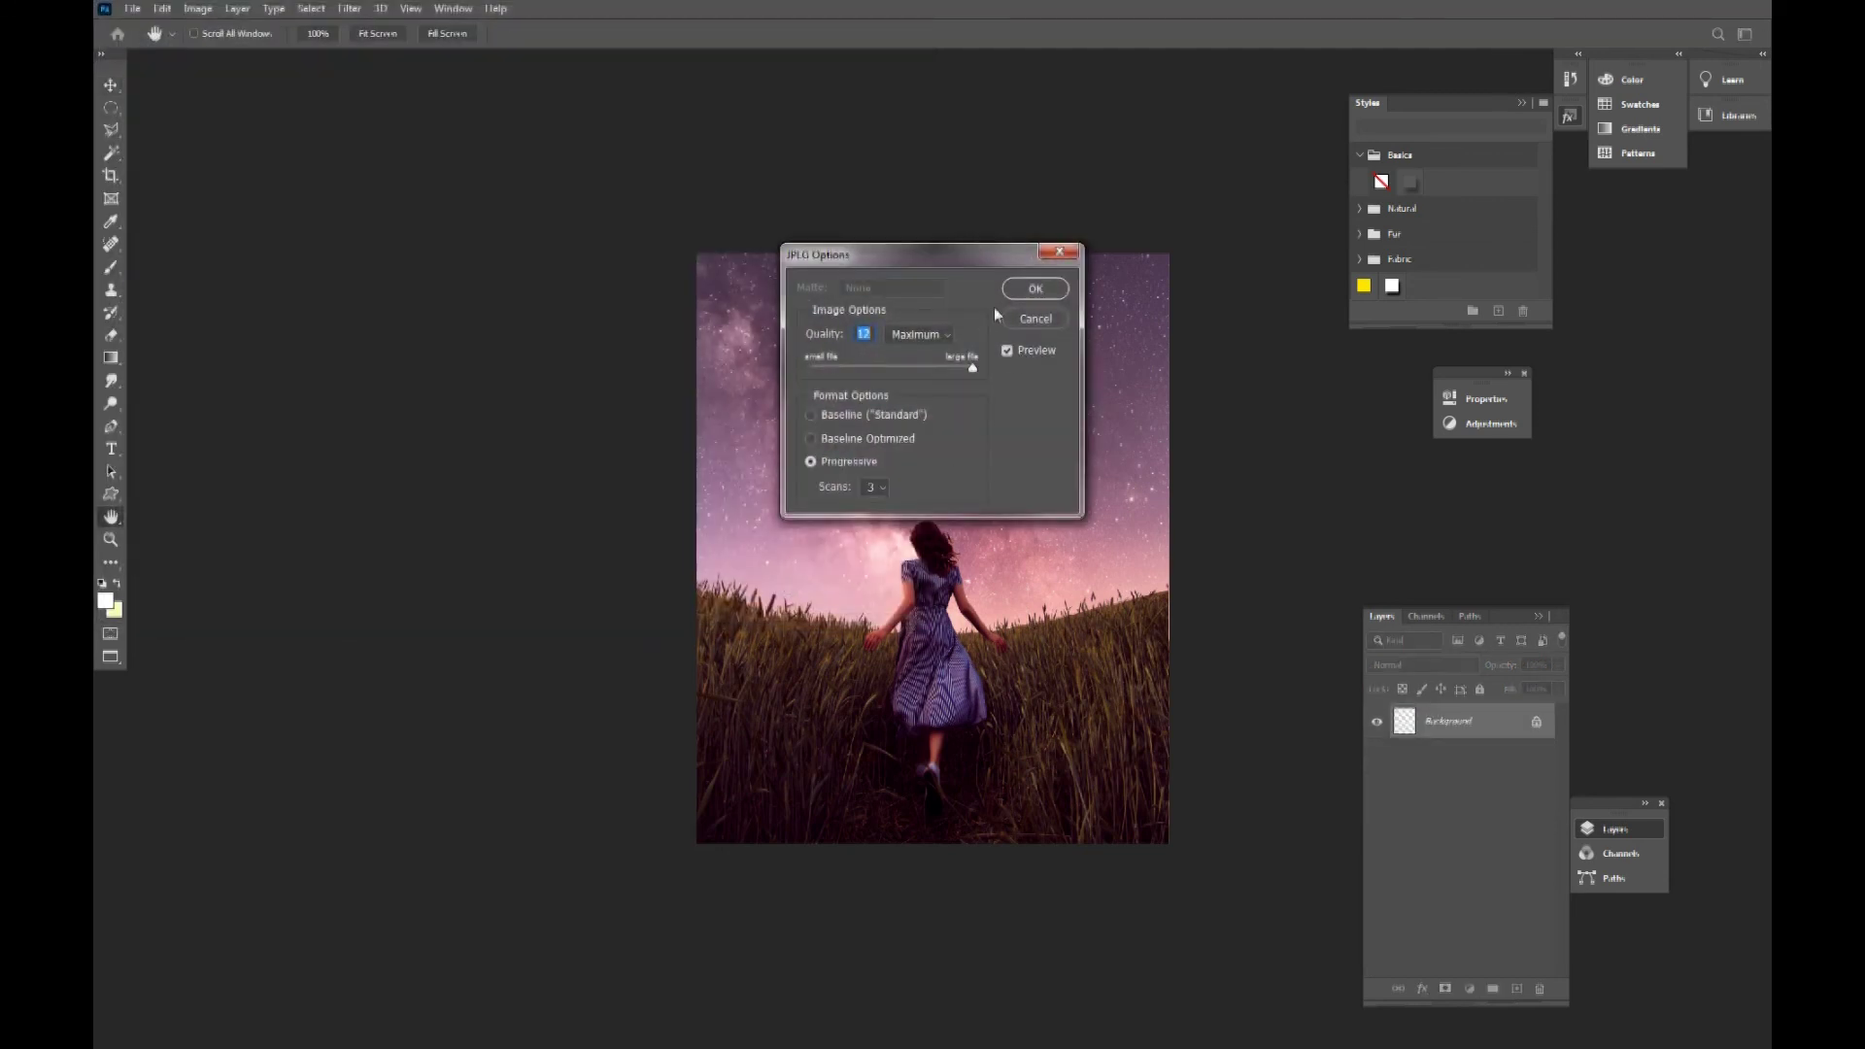